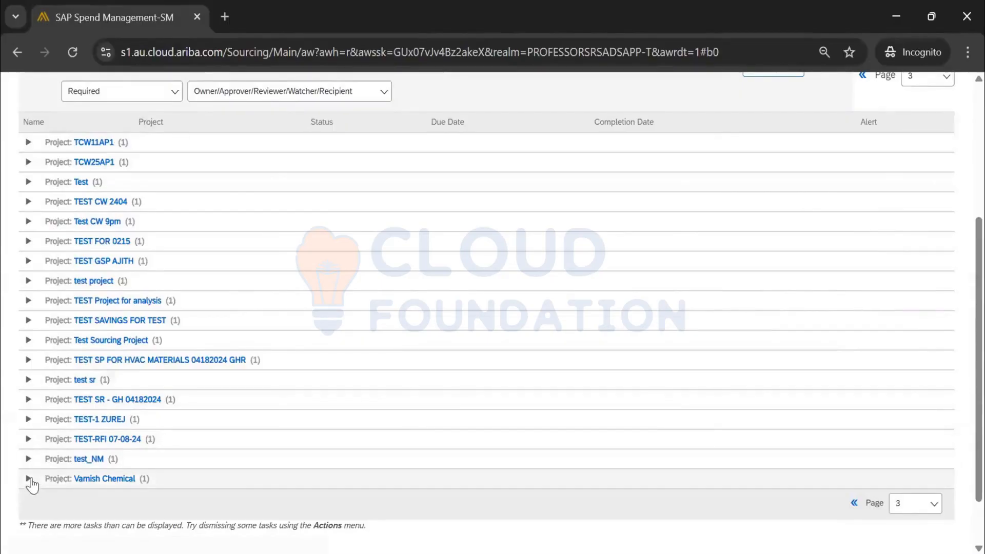
Expand Project: Varnish Chemical to show its Approve Sourcing Request task, due 3/21/2025
left_click(64, 479)
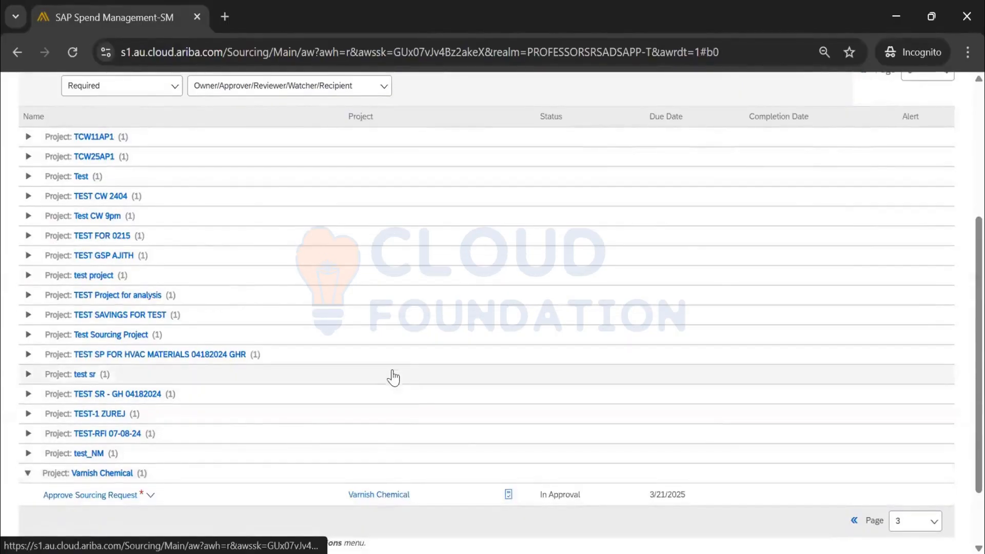
scroll(618, 425, "down", 2)
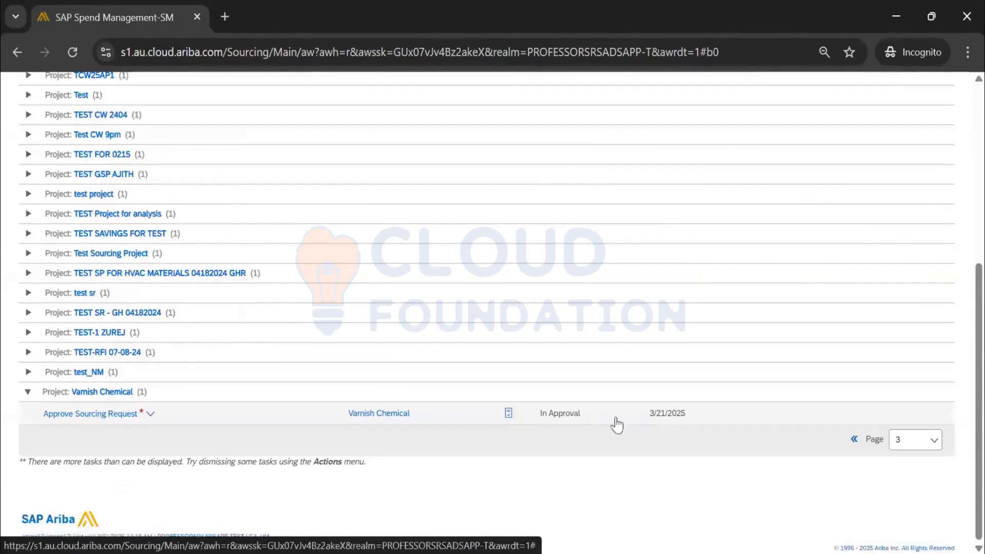
left_click(141, 419)
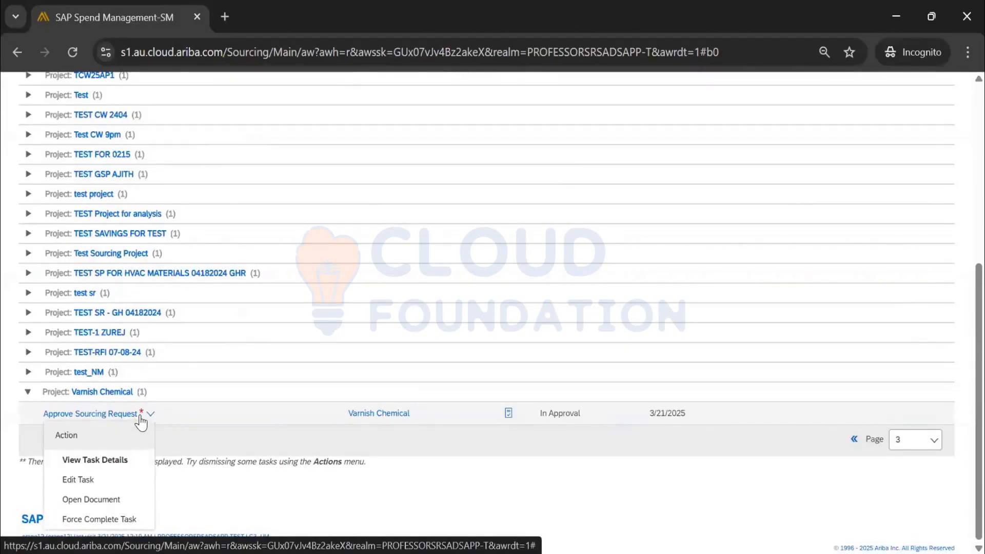
left_click(488, 485)
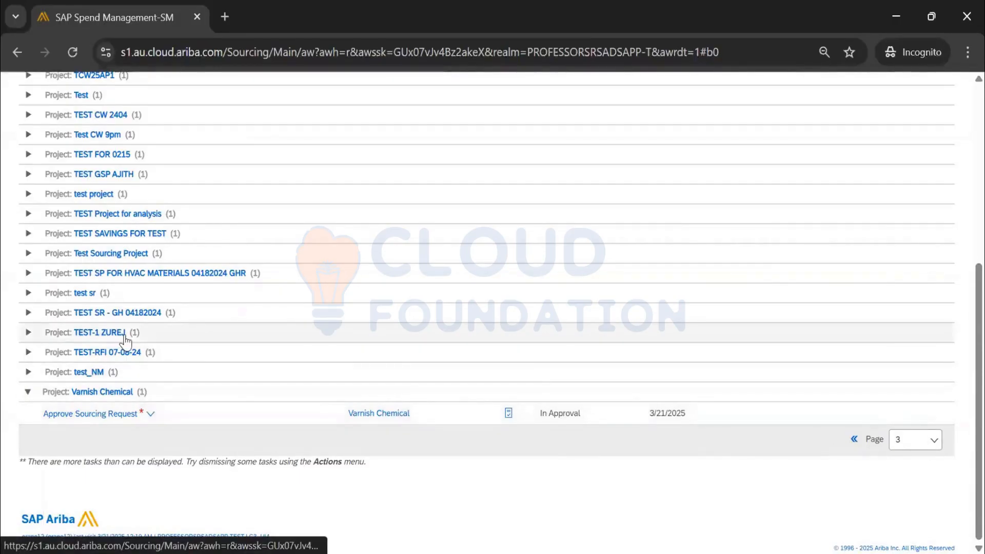
scroll(127, 341, "up", 2)
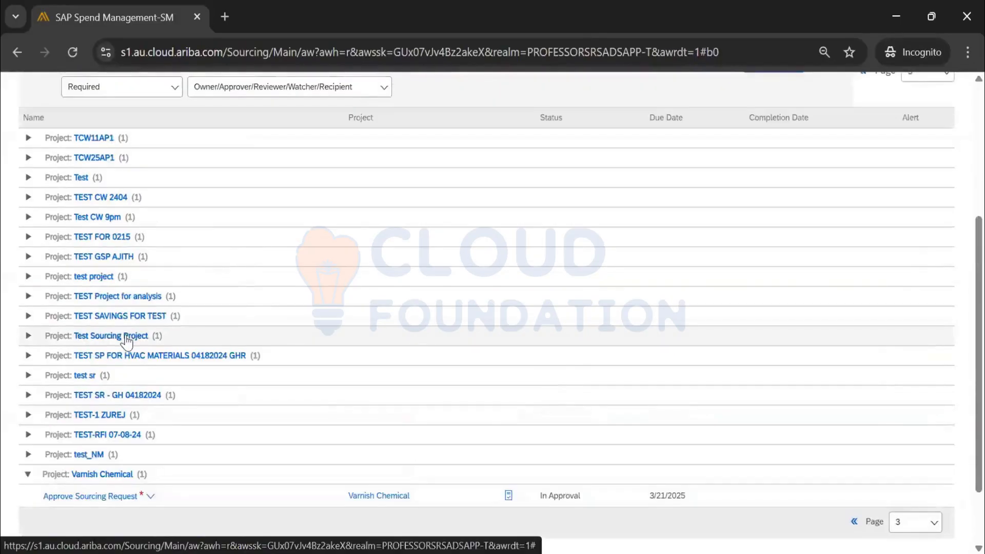
scroll(117, 419, "down", 2)
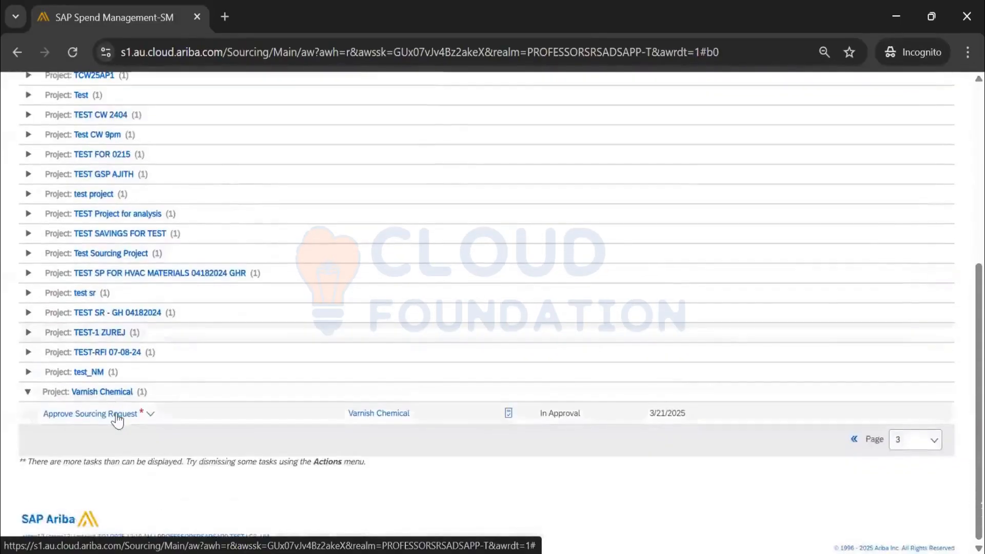
Open the Varnish Chemical sourcing request and view its Tasks tab
left_click(357, 415)
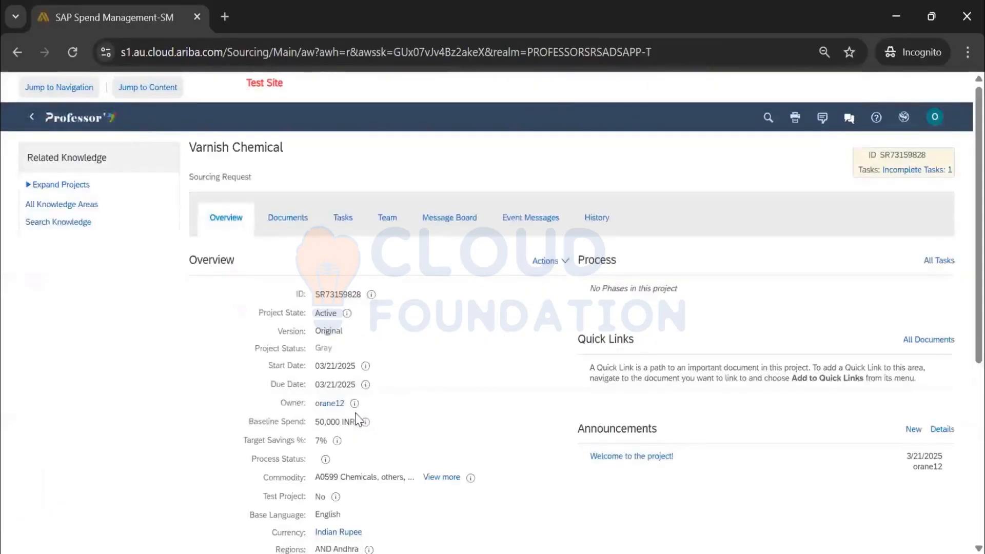
left_click(287, 219)
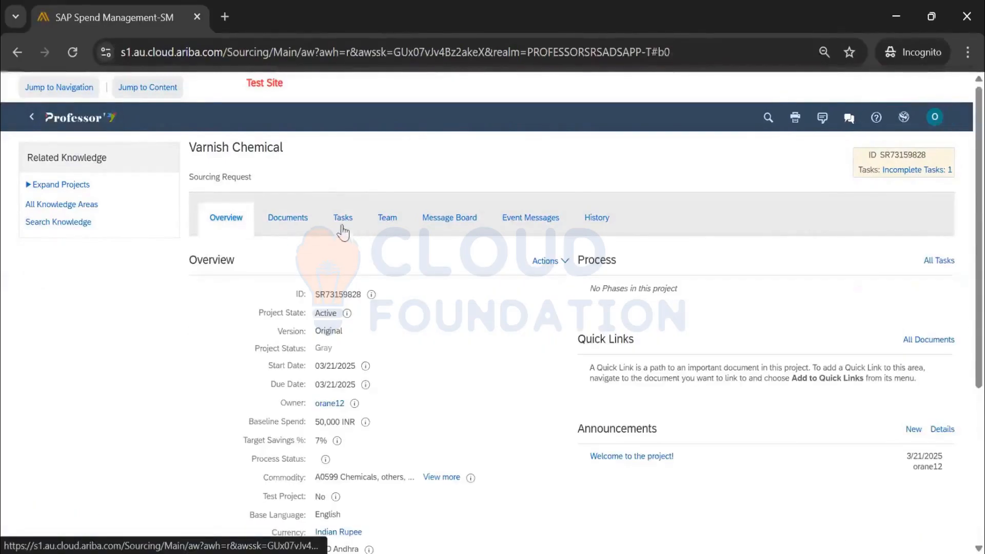
left_click(342, 223)
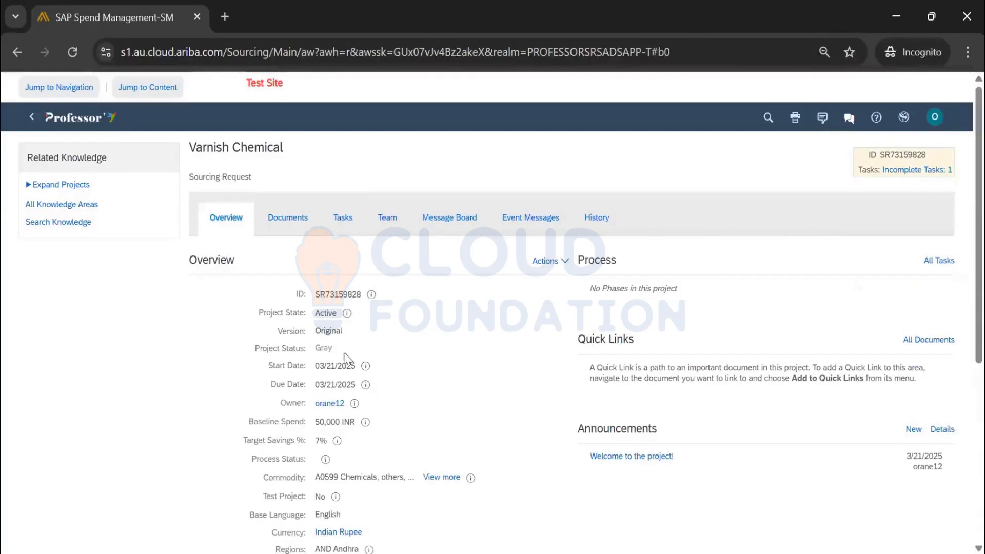
left_click(322, 338)
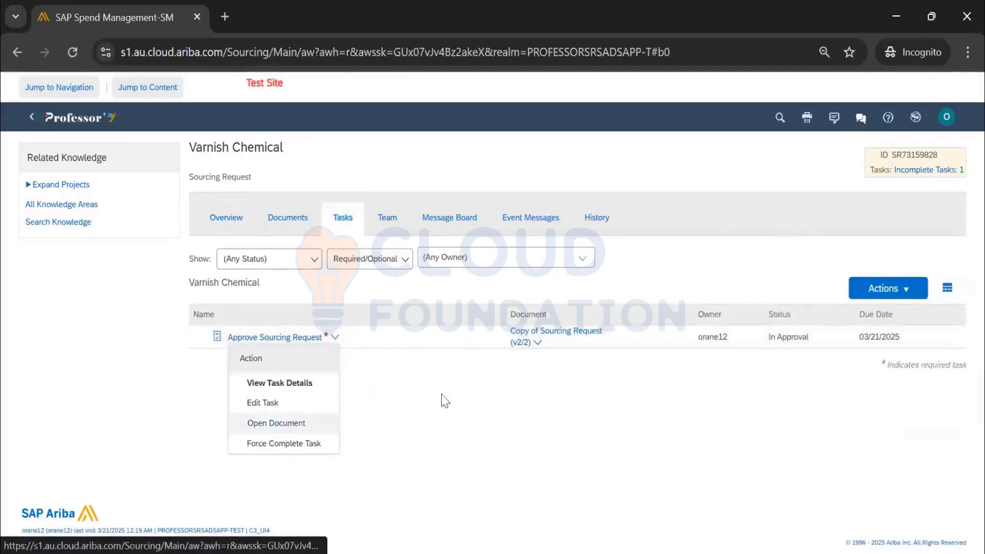
Force-complete the Approve Sourcing Request task as Completed/Approved
left_click(284, 443)
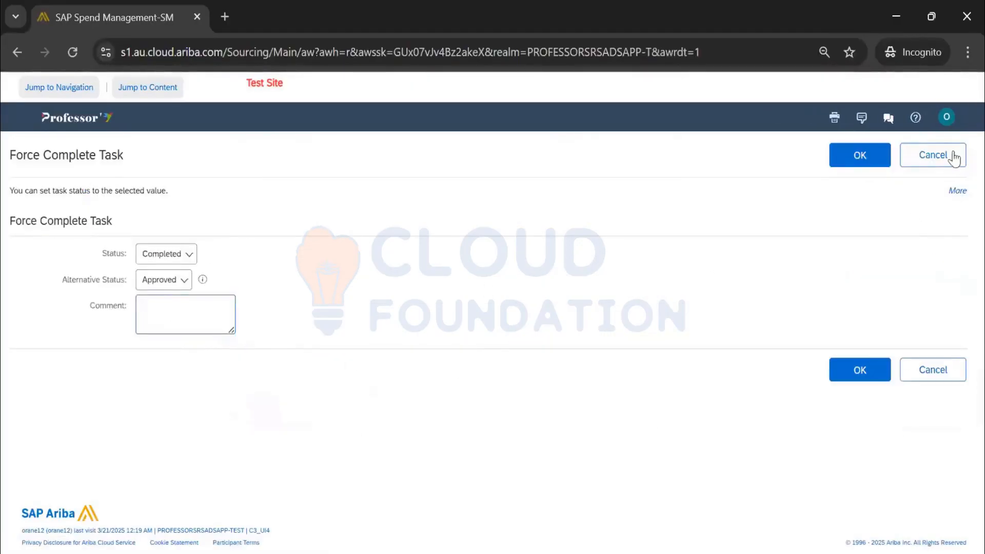
left_click(955, 157)
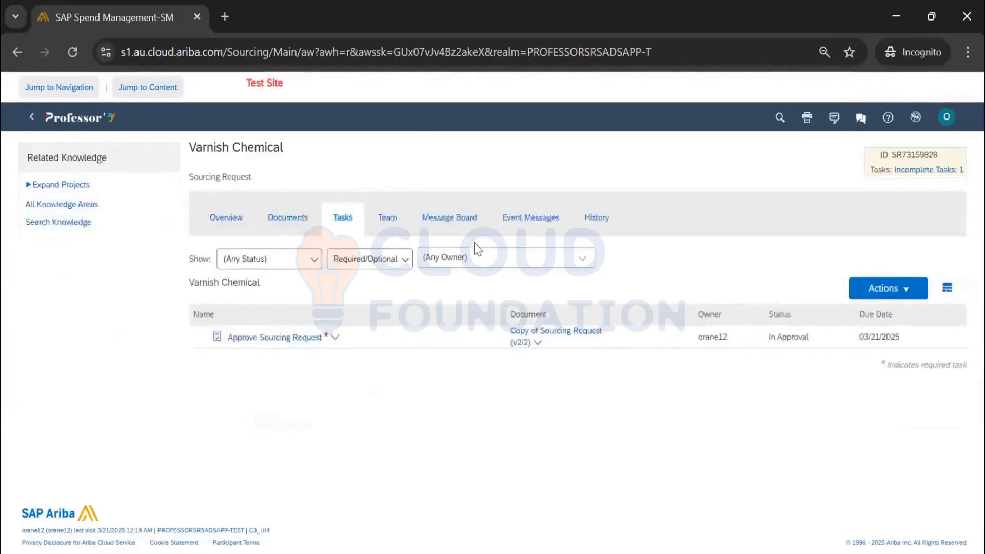
left_click(309, 339)
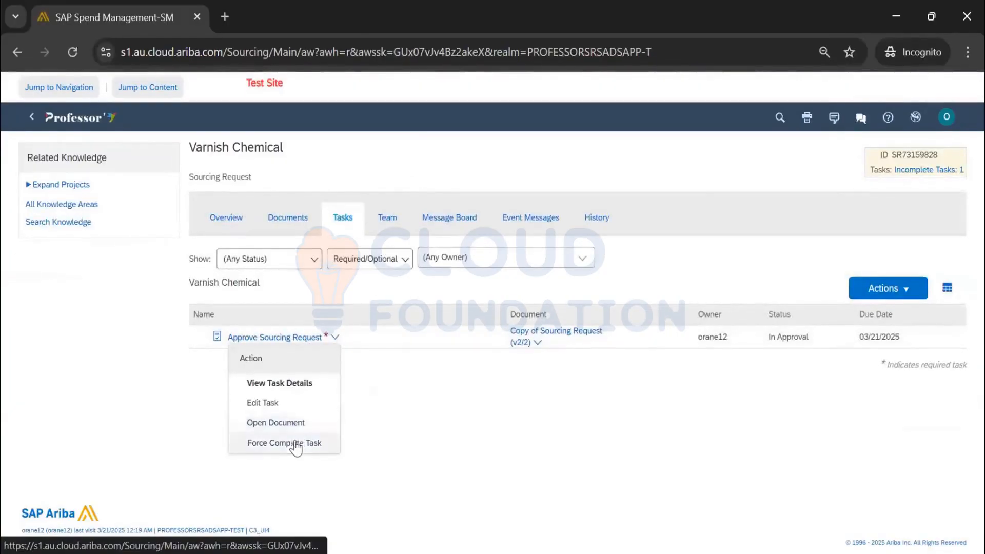
left_click(295, 446)
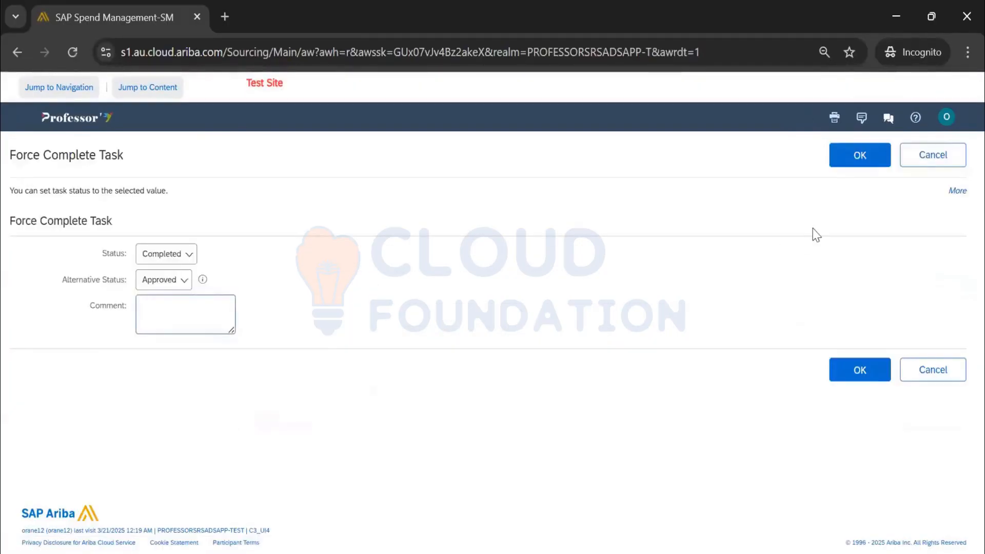
left_click(881, 162)
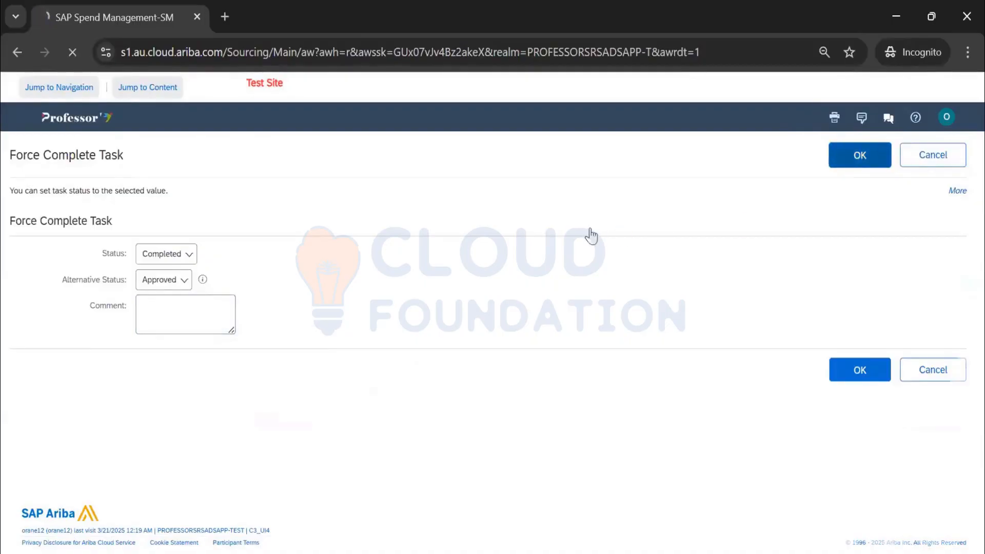
left_click(30, 122)
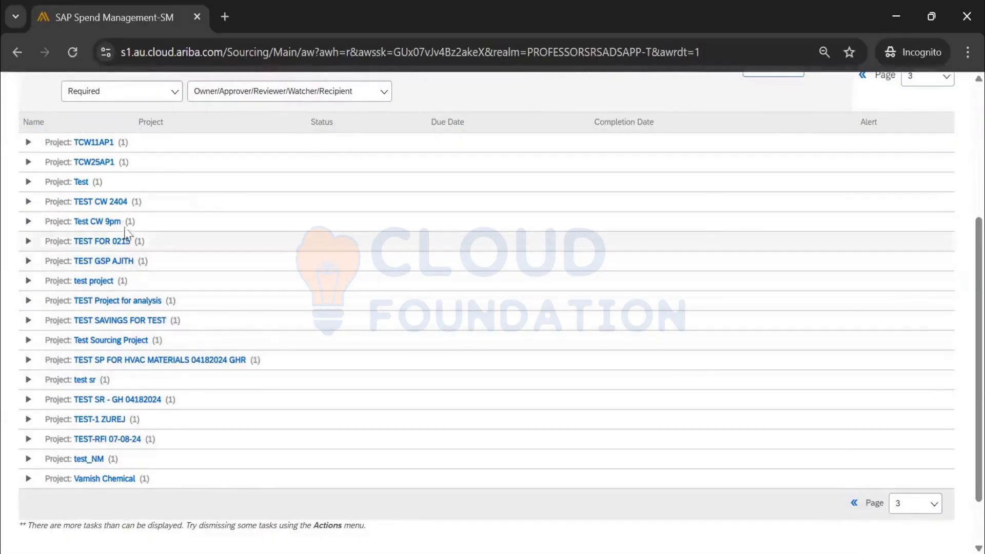
Page back through the My Tasks list, then return to the Home dashboard
left_click(855, 504)
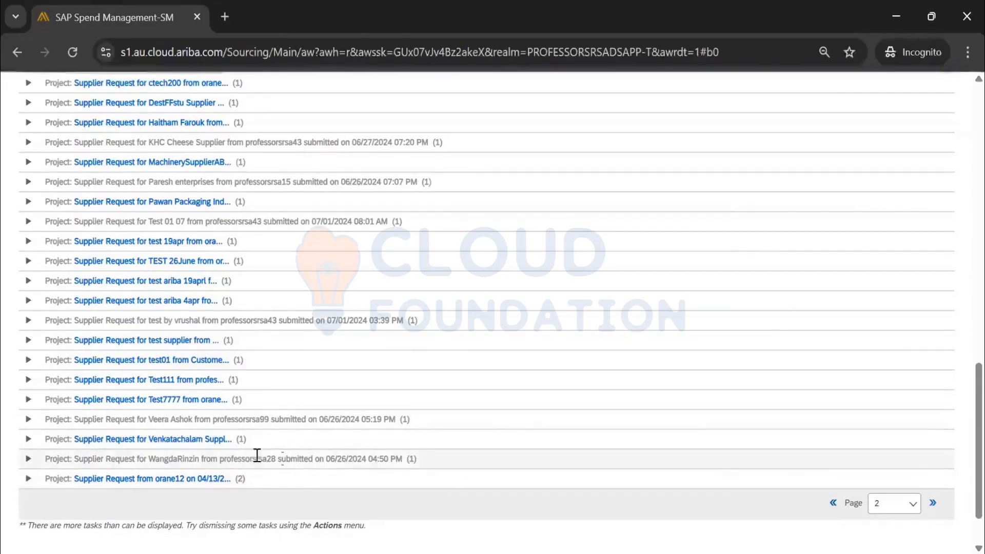
scroll(291, 462, "up", 10)
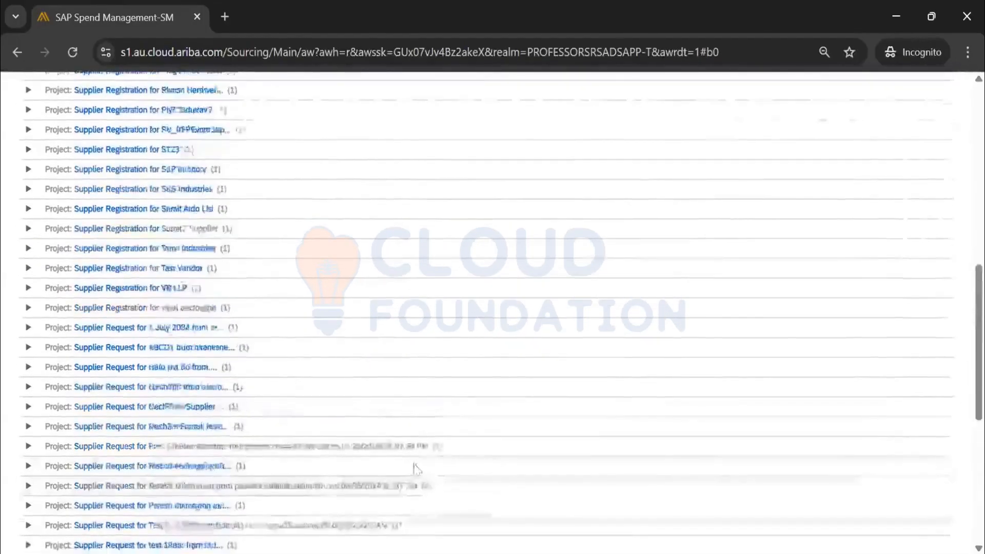
scroll(426, 463, "up", 5)
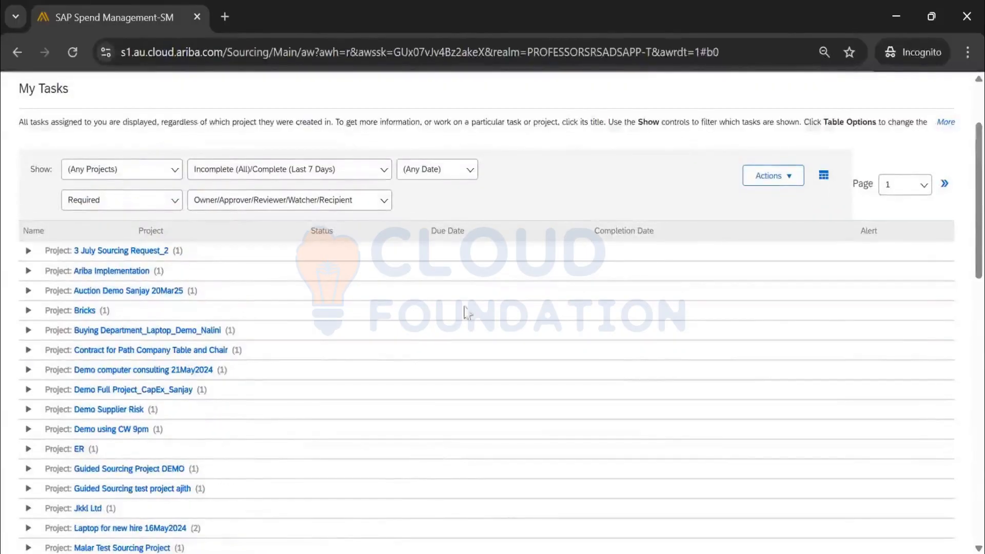
scroll(368, 359, "down", 5)
scroll(362, 358, "down", 10)
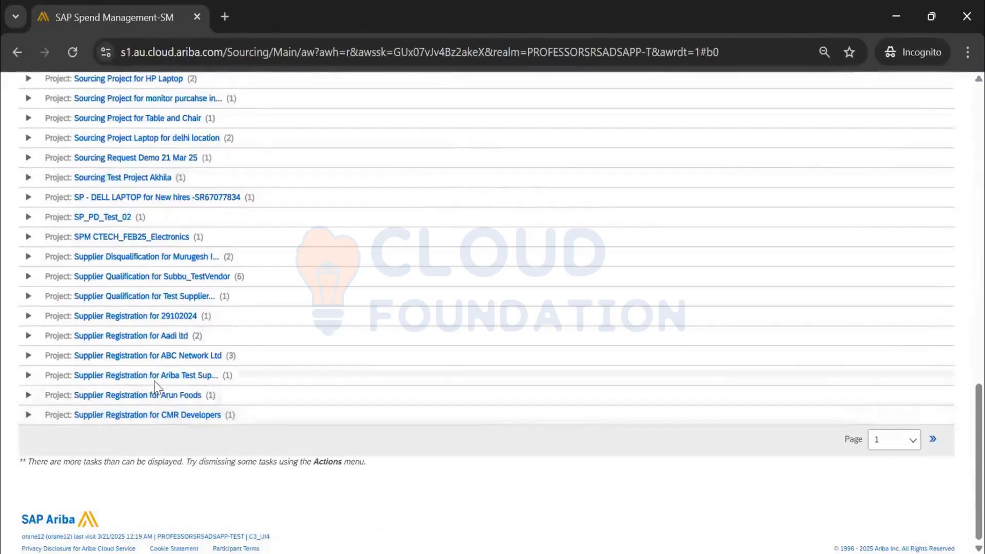
scroll(157, 395, "up", 5)
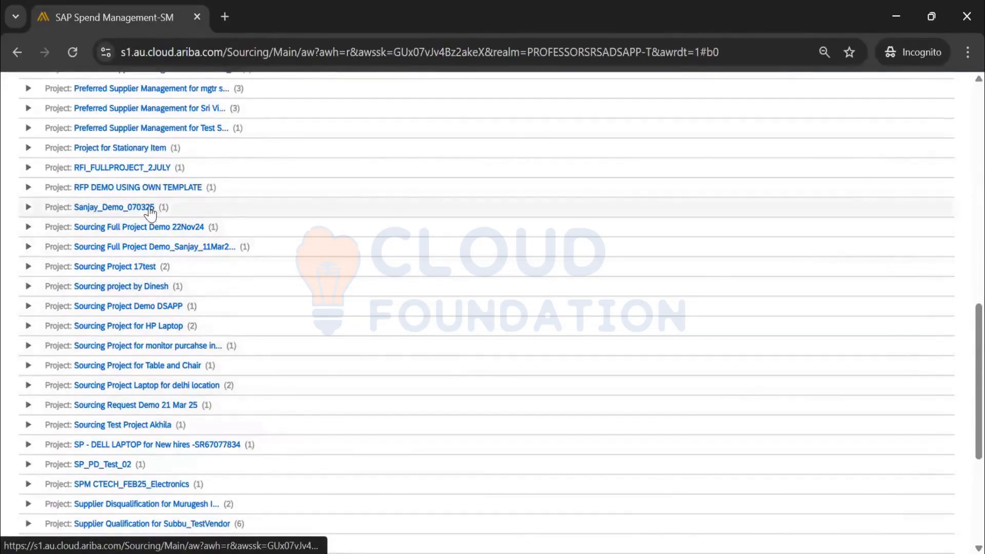
scroll(149, 213, "up", 2)
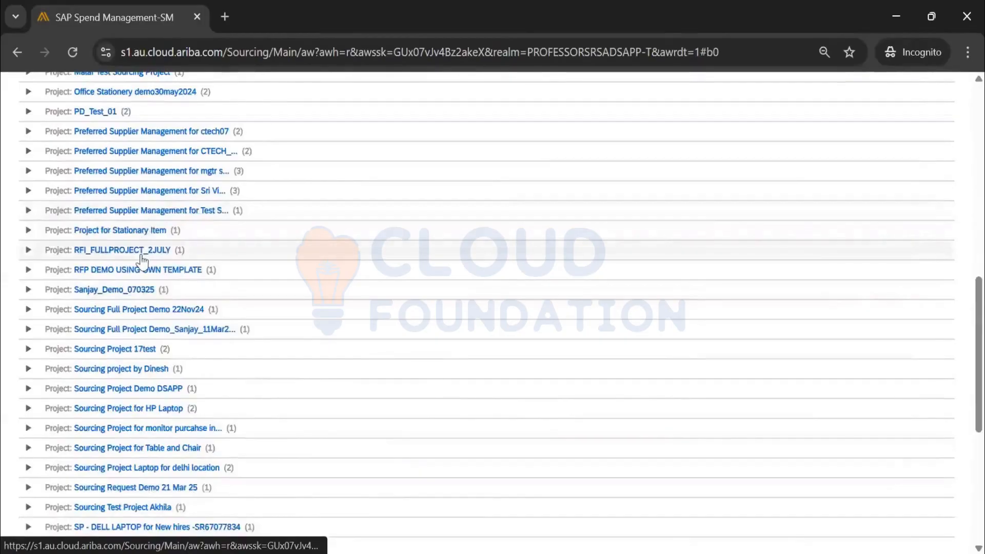
scroll(132, 260, "up", 2)
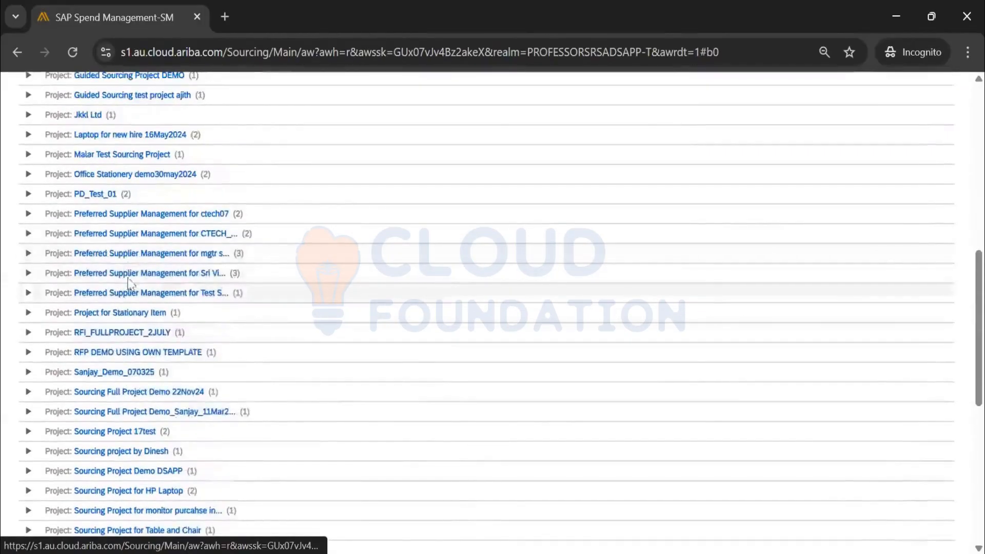
scroll(126, 267, "up", 2)
scroll(118, 279, "up", 2)
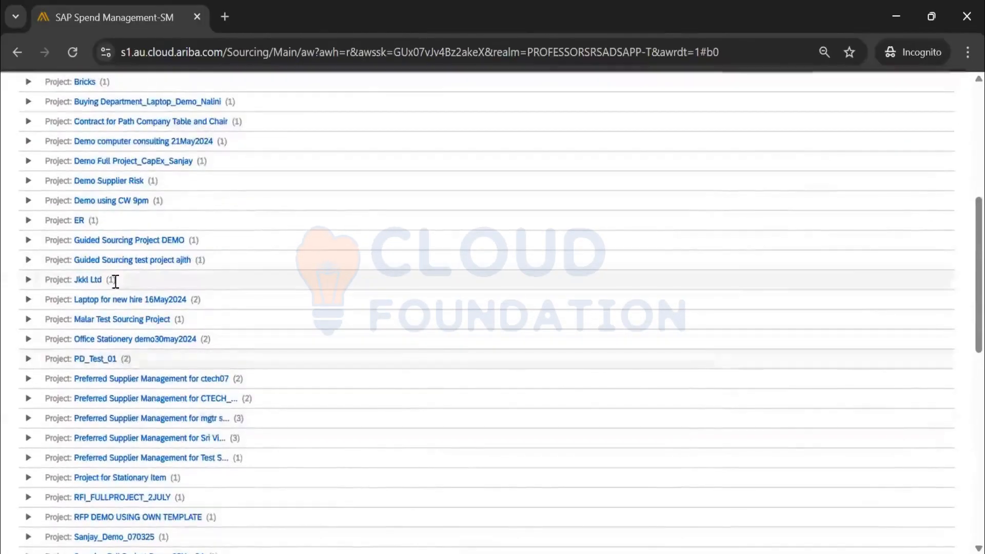
scroll(110, 296, "up", 2)
scroll(103, 316, "up", 2)
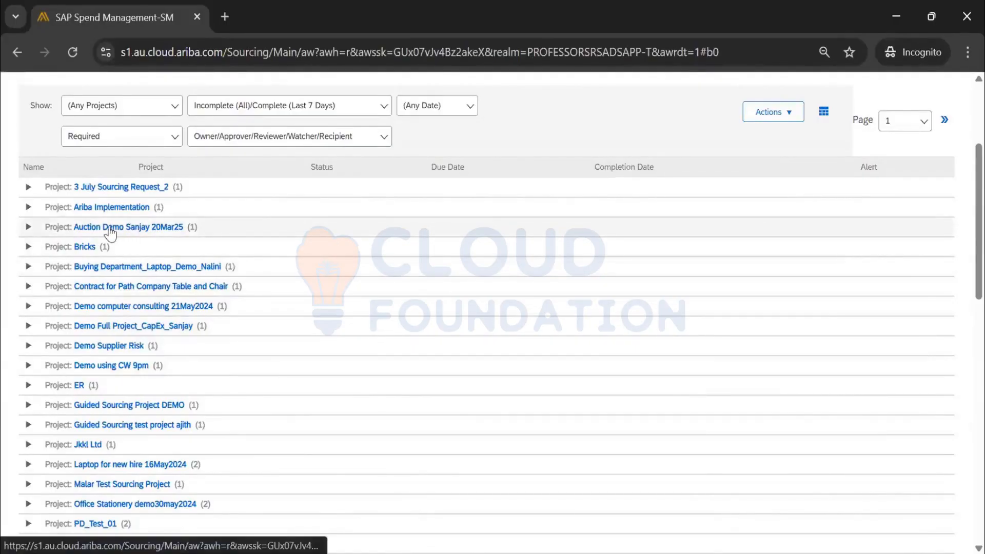
scroll(110, 232, "up", 2)
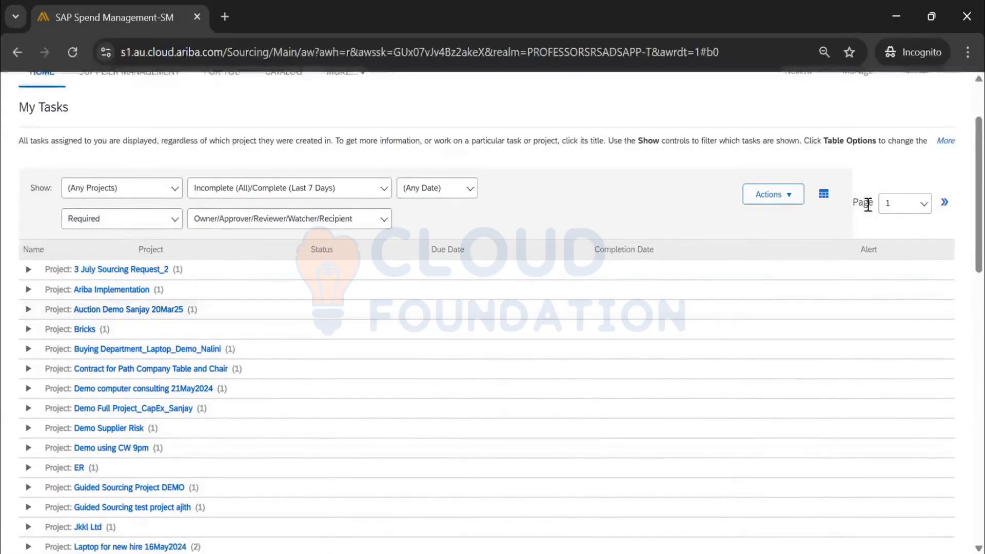
left_click(27, 270)
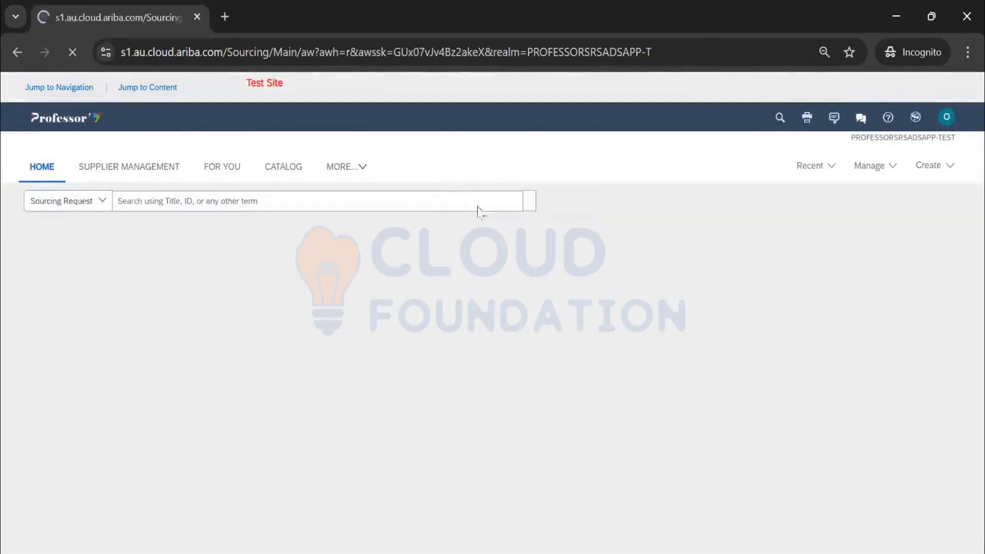
Leave the Varnish 3m event for the dashboard and open the full My Tasks list from its chart
scroll(187, 387, "down", 4)
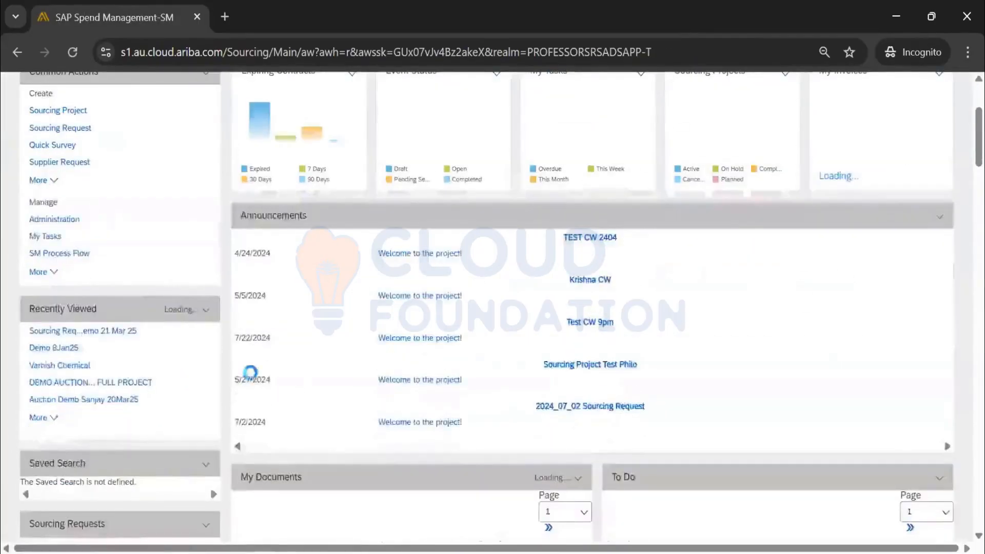
scroll(307, 382, "down", 6)
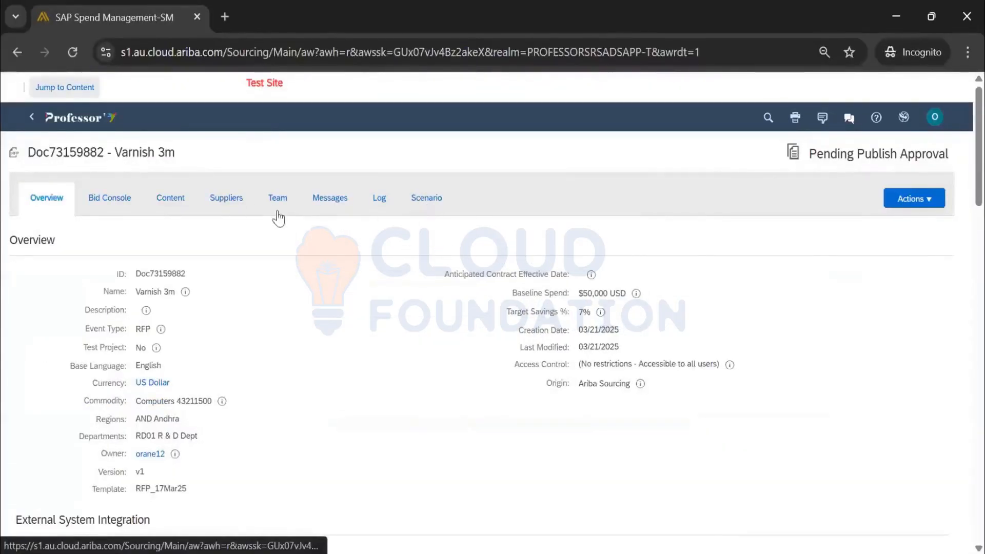
left_click_drag(175, 153, 114, 153)
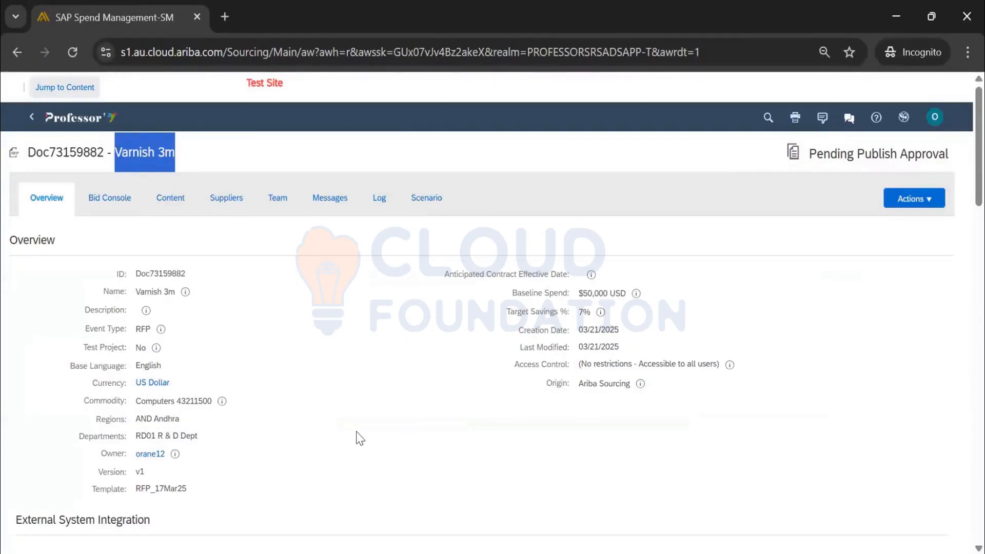
left_click(76, 124)
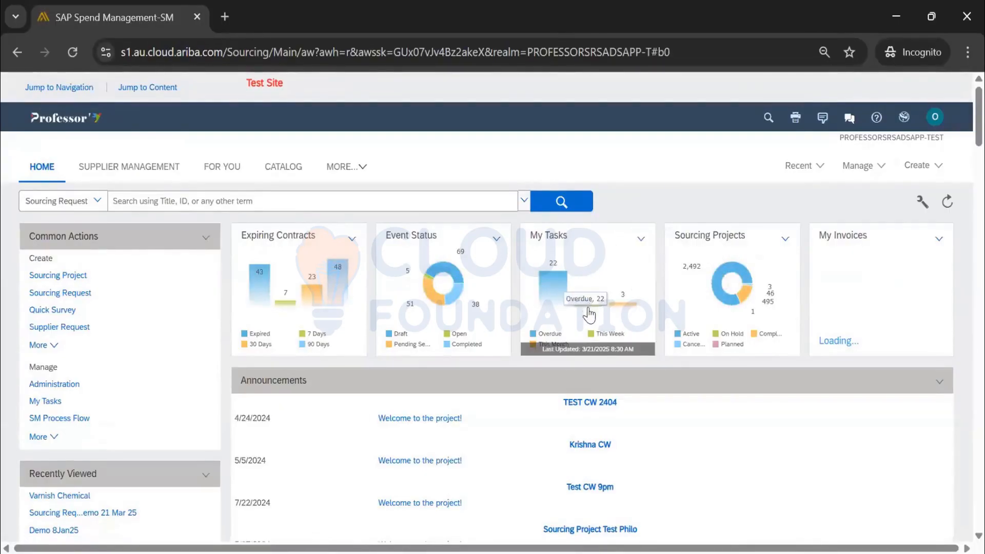
mouse_move(624, 312)
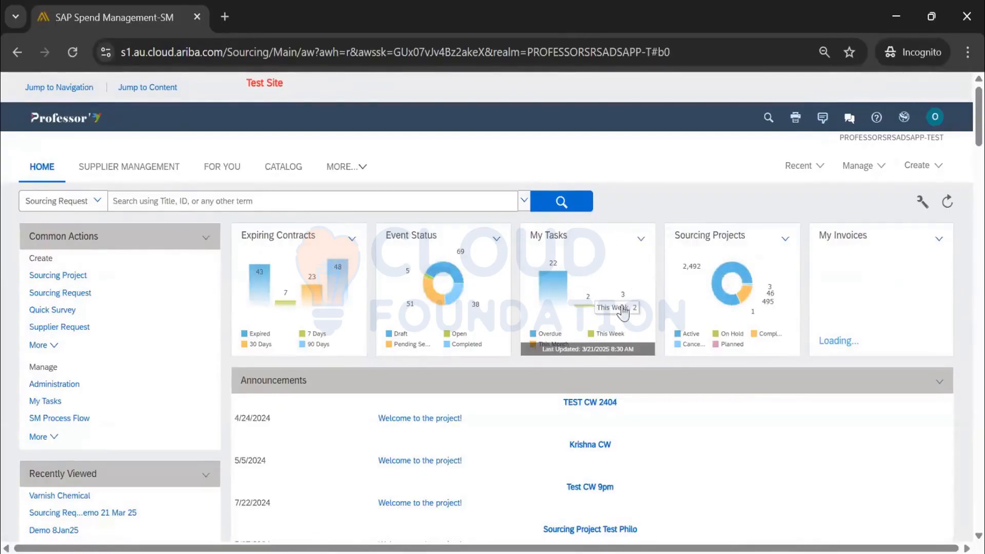
left_click(593, 304)
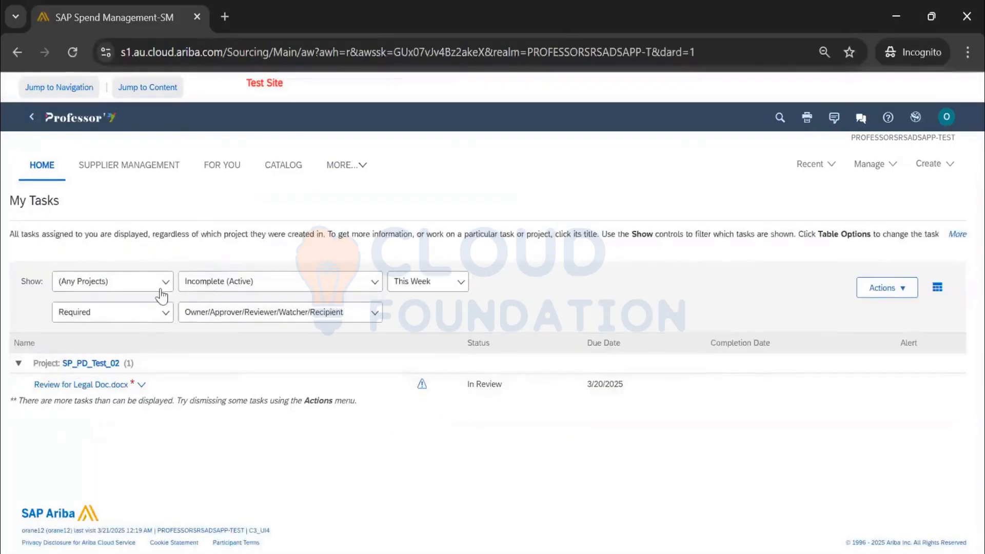
Filter My Tasks to show only the Varnish Chemical project
left_click(161, 284)
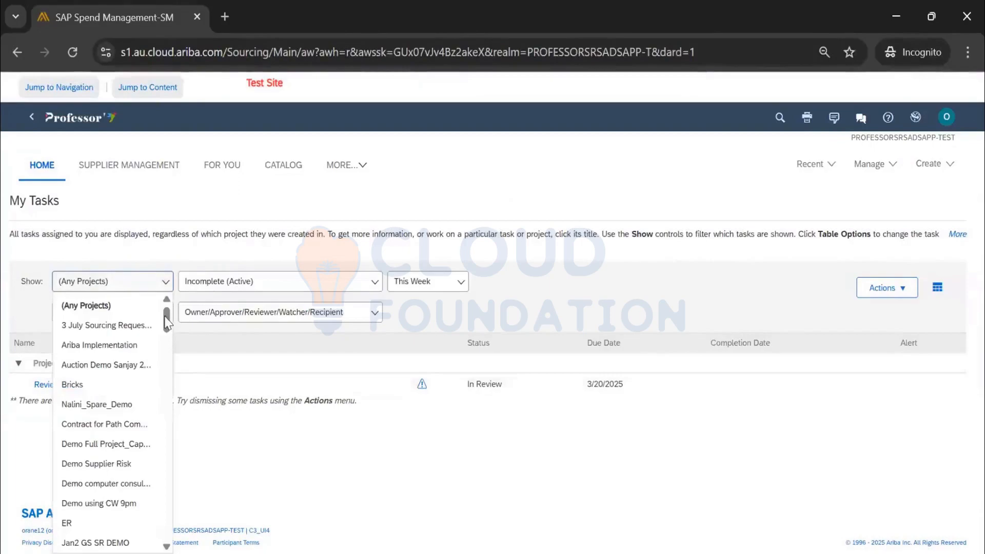
scroll(168, 369, "down", 5)
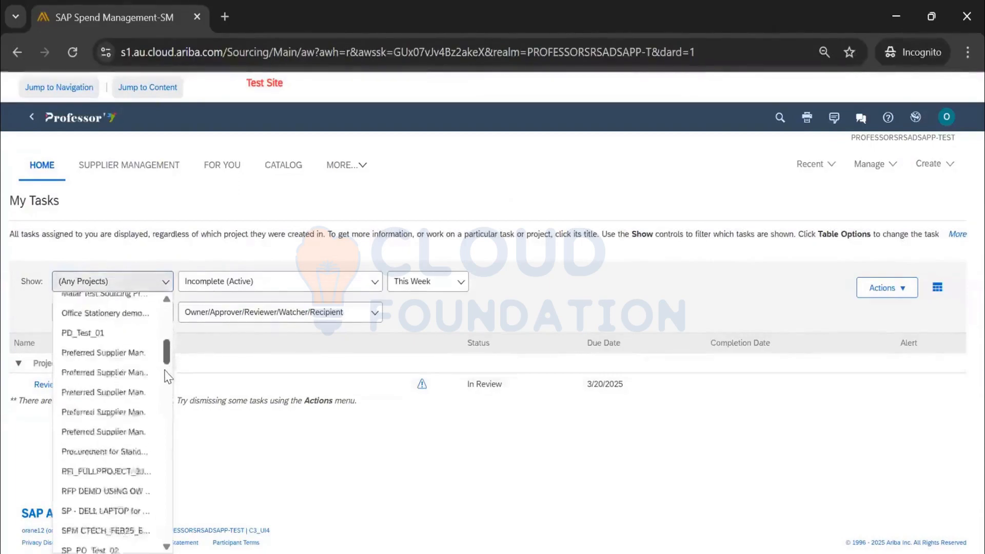
scroll(168, 377, "down", 5)
scroll(163, 439, "down", 2)
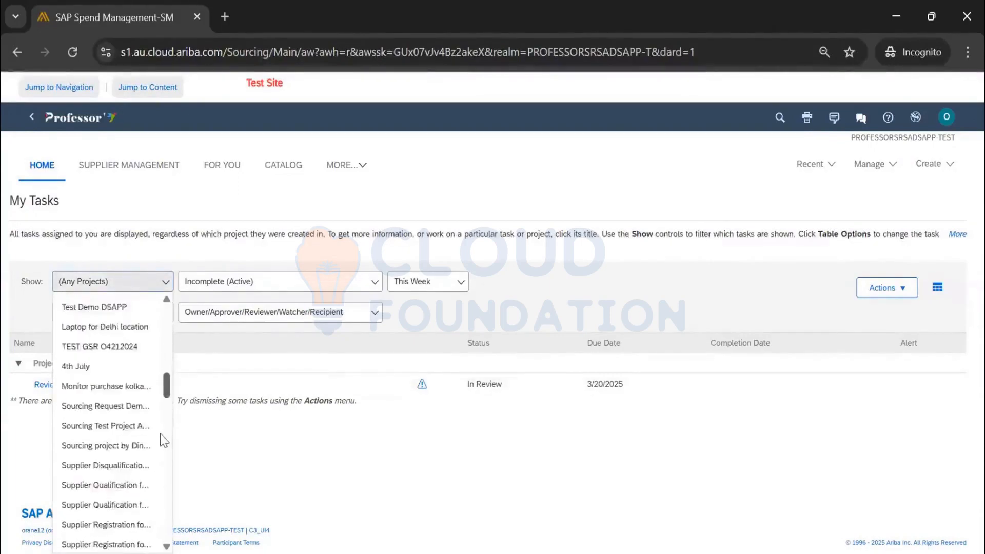
scroll(163, 440, "down", 10)
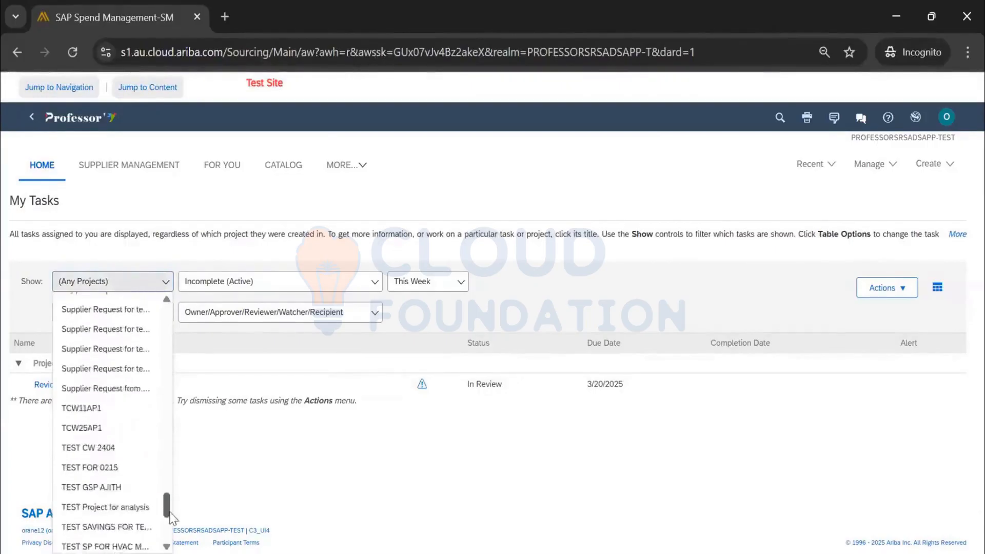
left_click_drag(167, 506, 170, 534)
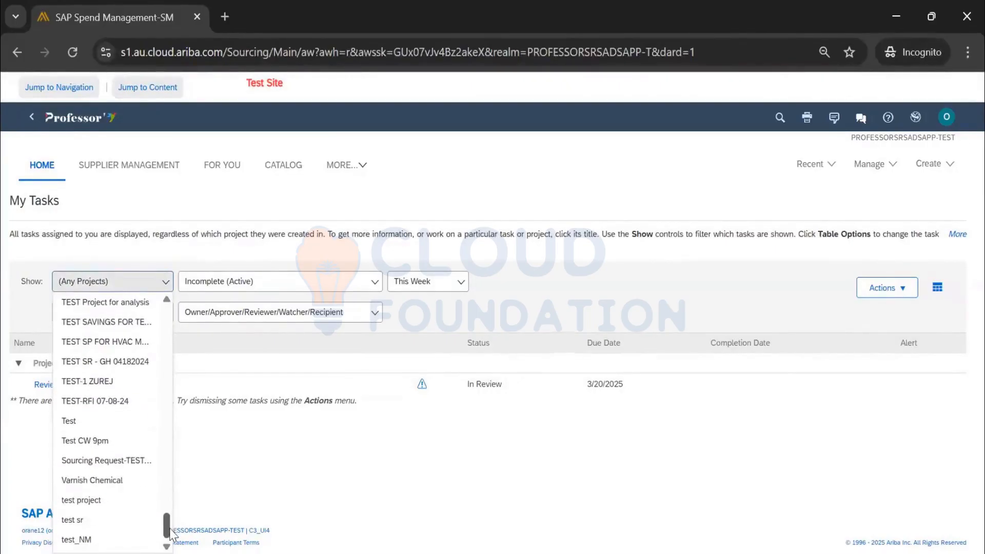
left_click(118, 484)
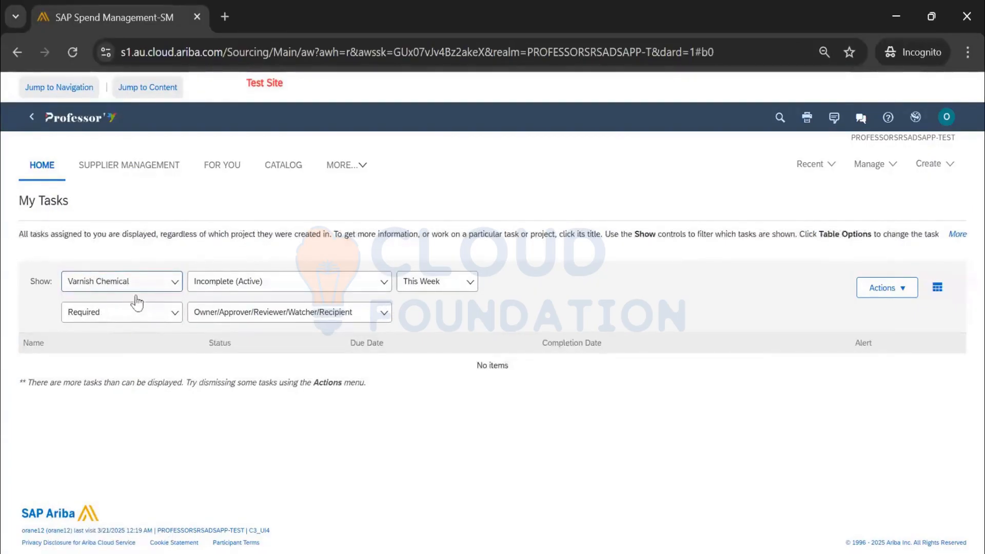
Set the task status filter to Incomplete (All)/Complete (Last 7 Days)
left_click(137, 319)
left_click(248, 283)
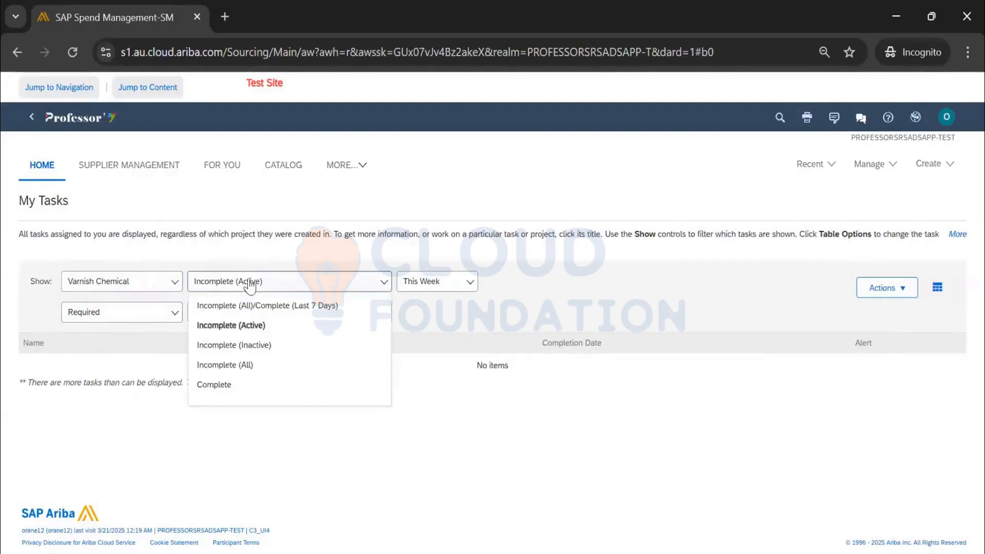
left_click(247, 309)
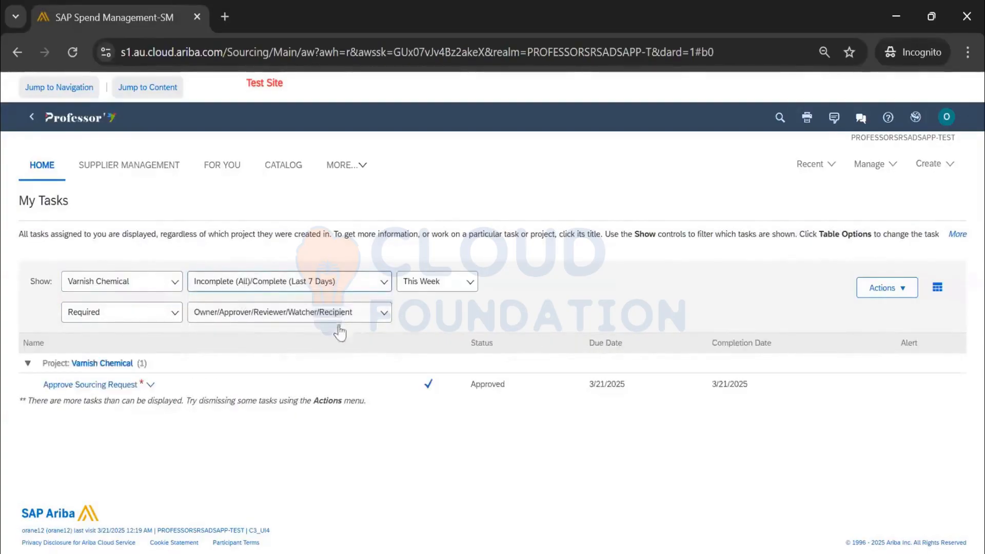
left_click(145, 286)
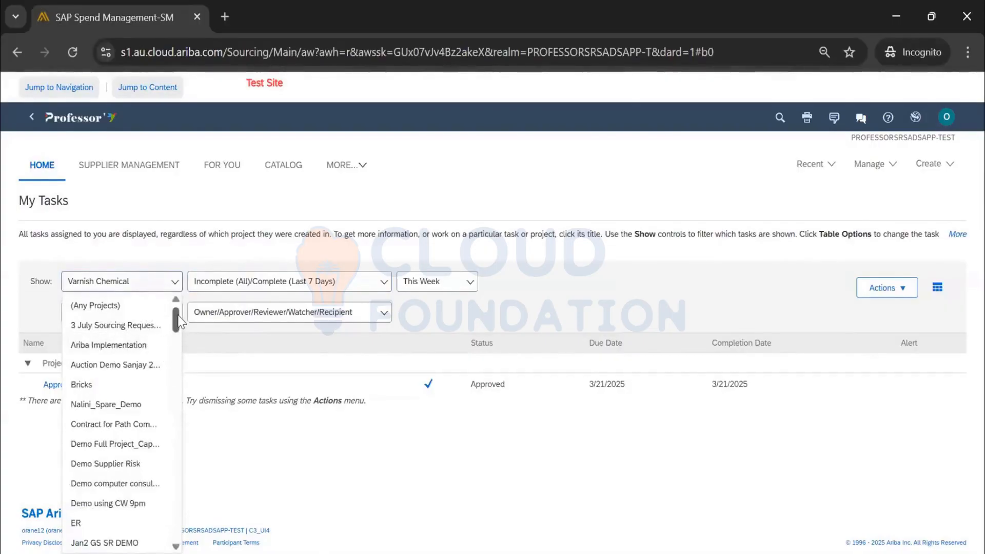
left_click_drag(177, 323, 187, 536)
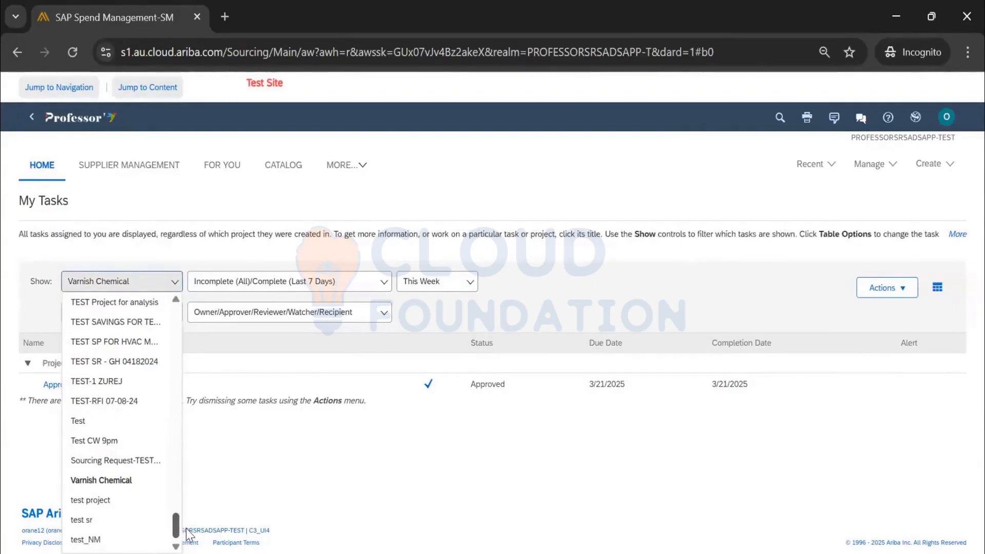
left_click_drag(187, 519, 197, 372)
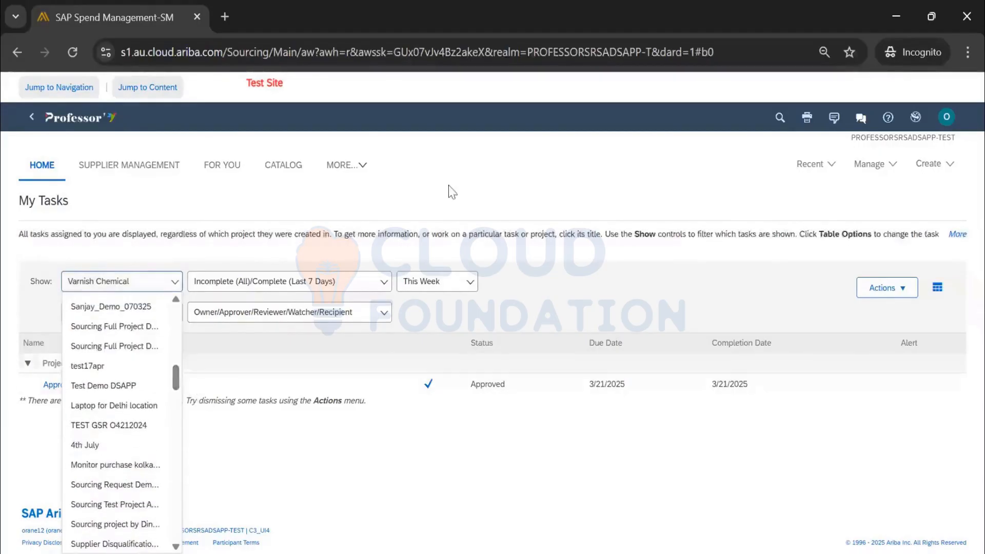
From the home dashboard, open the To Do portlet's View All > Responses listing of events
double_click(197, 113)
left_click(98, 118)
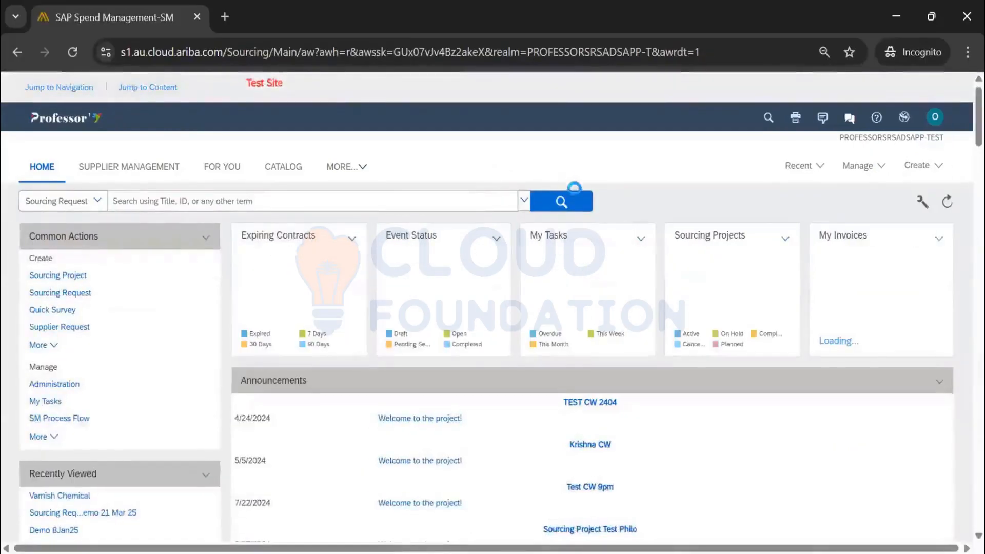
scroll(590, 205, "down", 7)
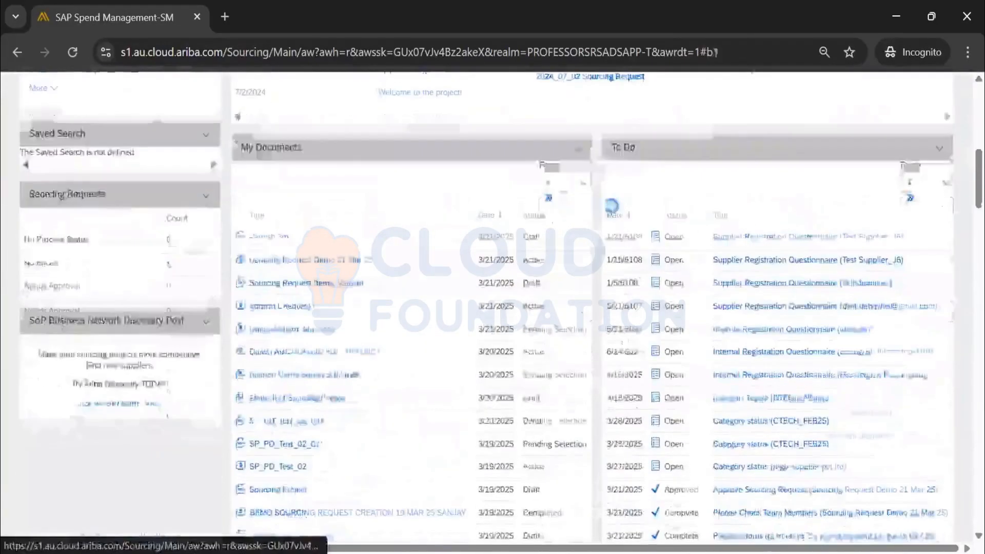
scroll(826, 205, "down", 3)
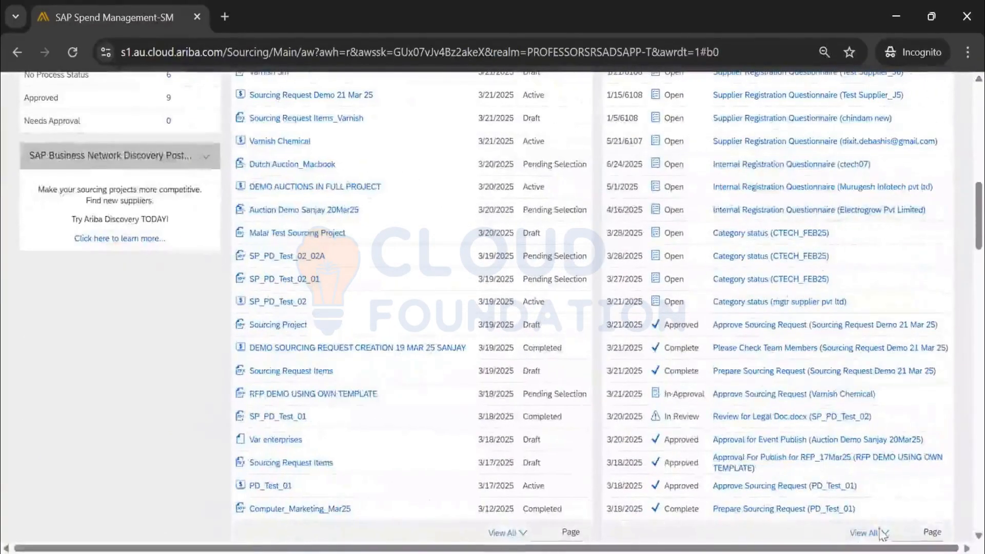
scroll(942, 158, "up", 3)
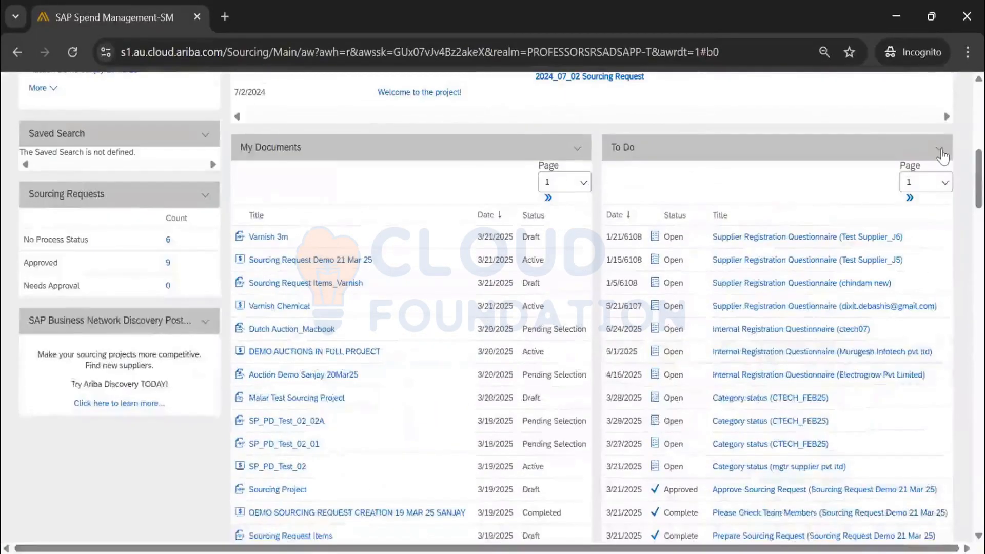
scroll(919, 198, "up", 3)
scroll(919, 198, "up", 5)
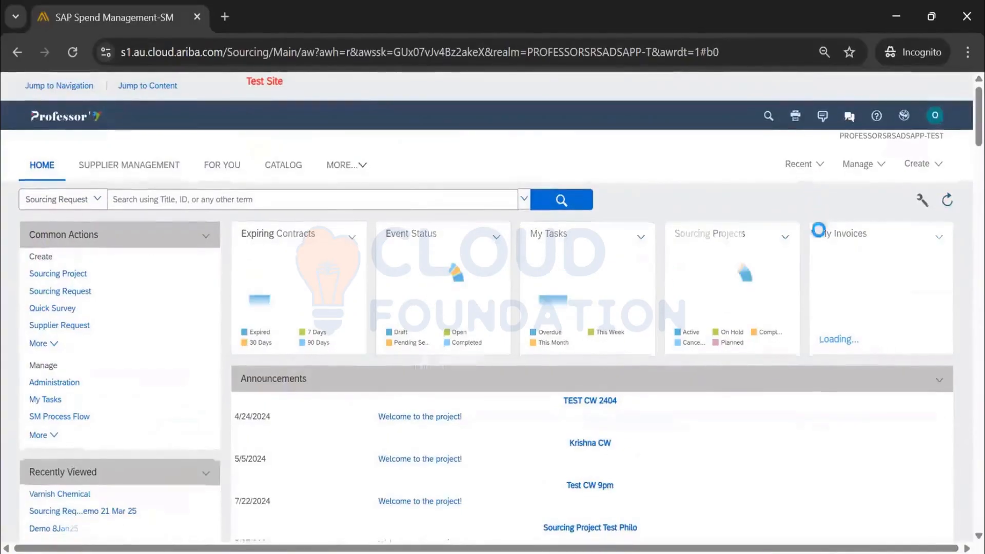
scroll(810, 249, "down", 10)
scroll(806, 256, "down", 5)
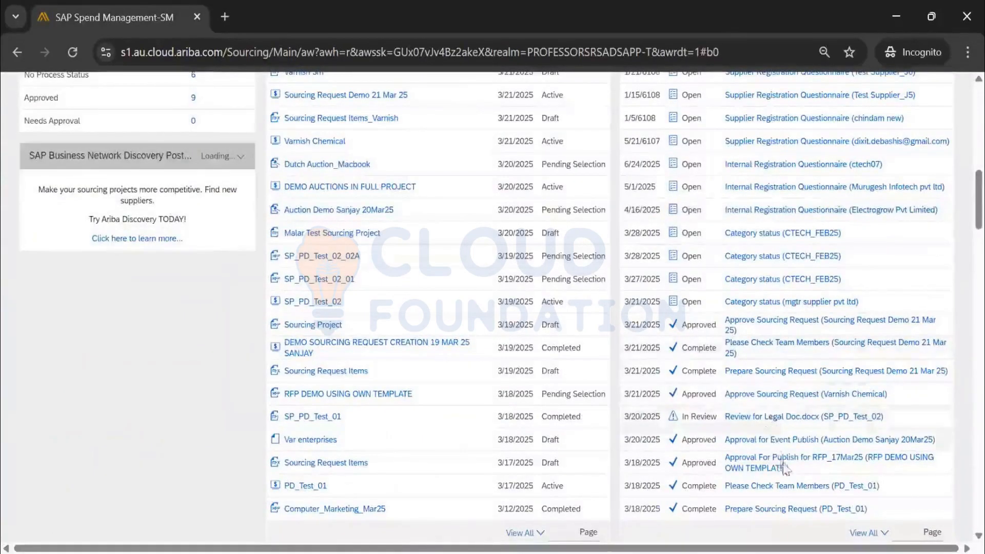
scroll(783, 462, "down", 2)
left_click(872, 451)
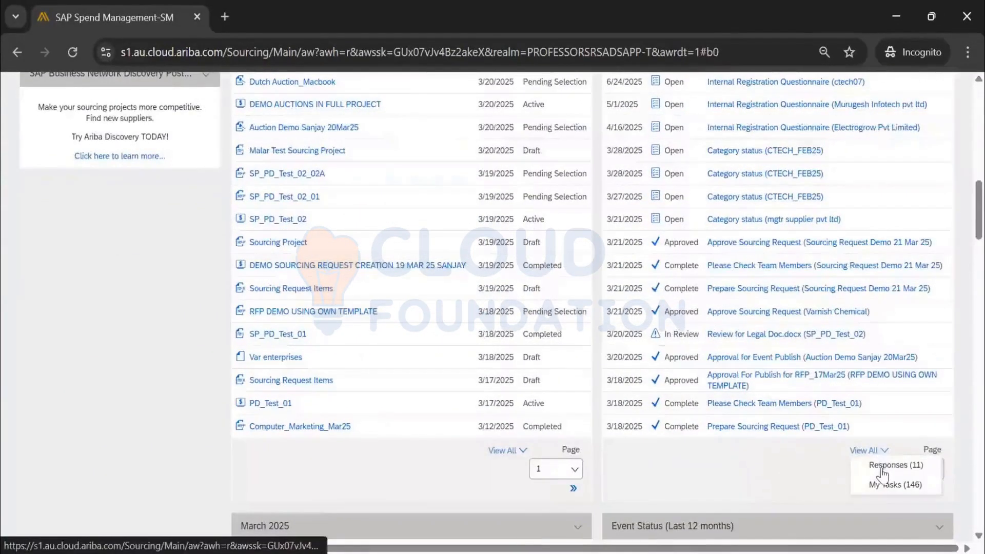
left_click(883, 465)
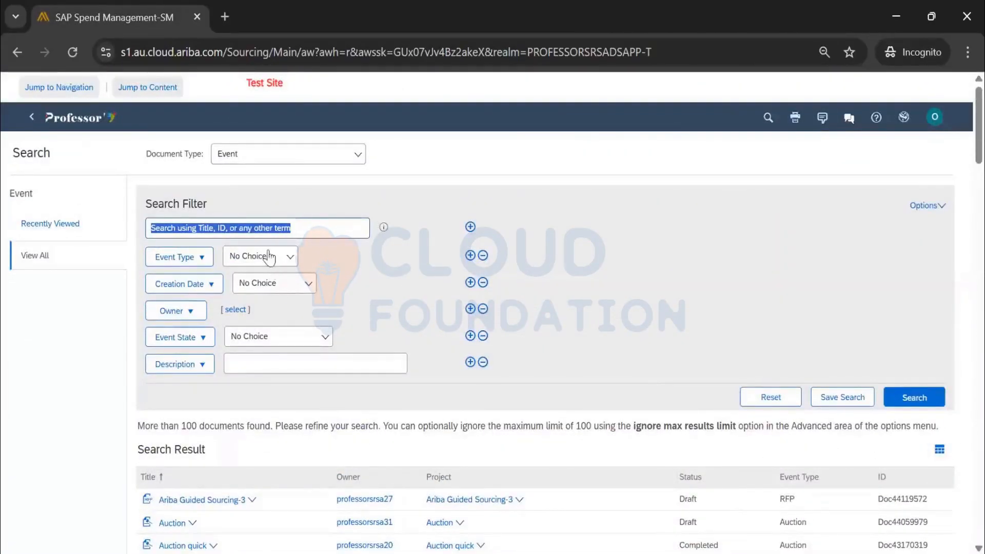
Limit event results to Creation Date Today and open the Varnish 3m event's details
left_click(262, 290)
left_click(316, 324)
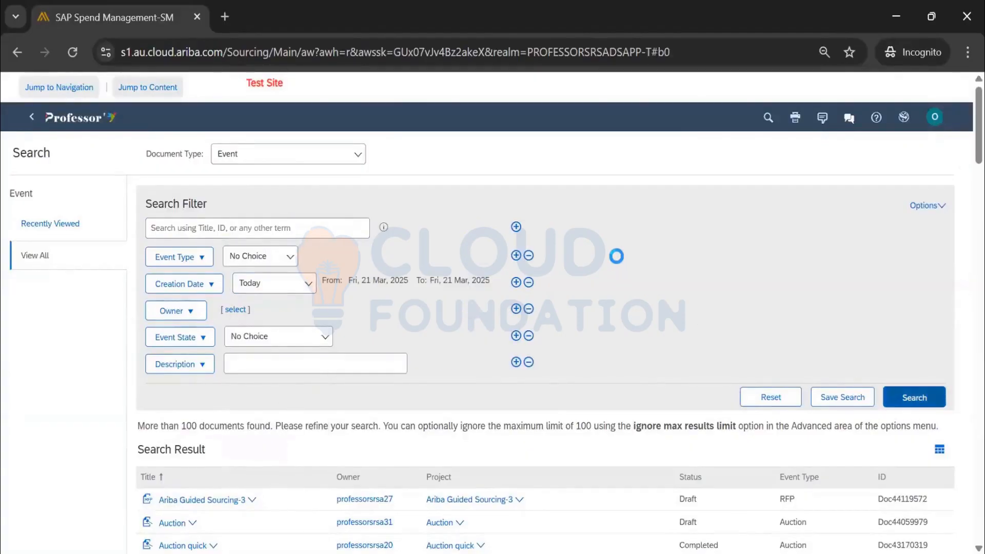
scroll(442, 425, "down", 2)
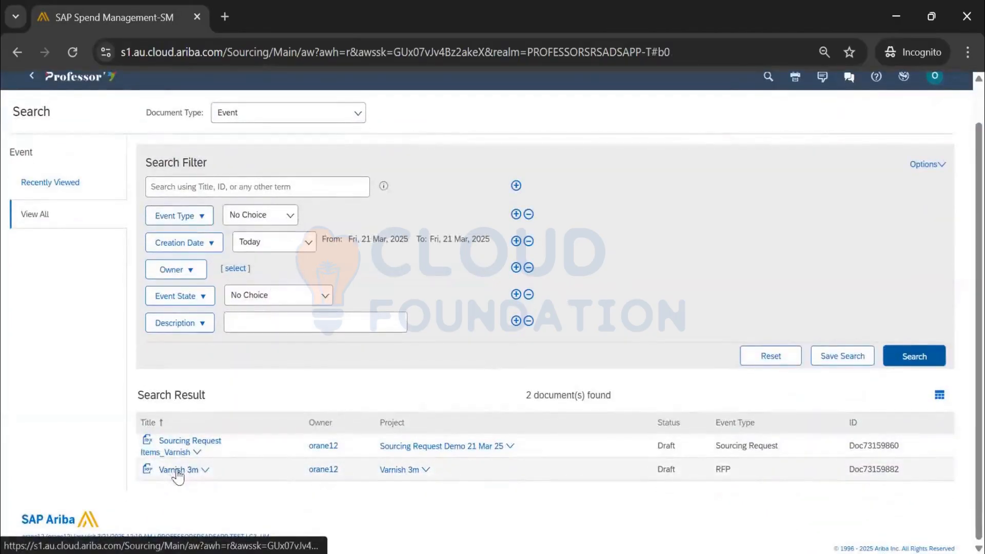
left_click(196, 470)
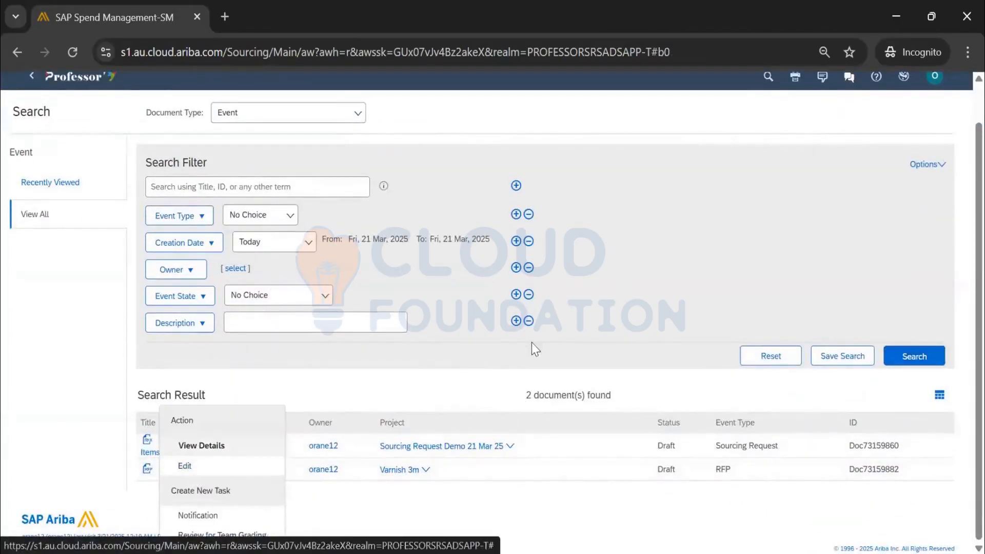
left_click(208, 446)
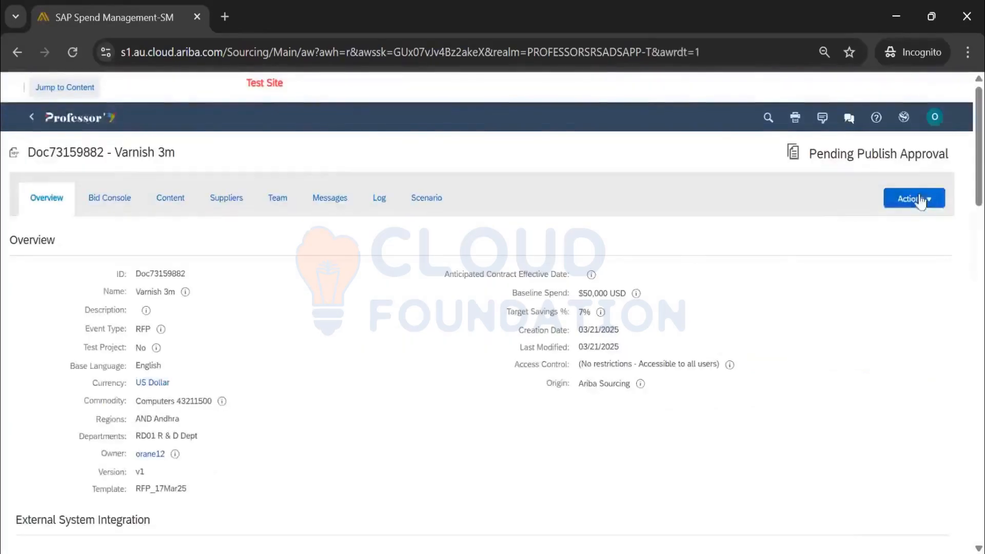
Approve the Varnish 3m publish approval task with comment 'Approved' and reload to see bidding open
left_click(917, 200)
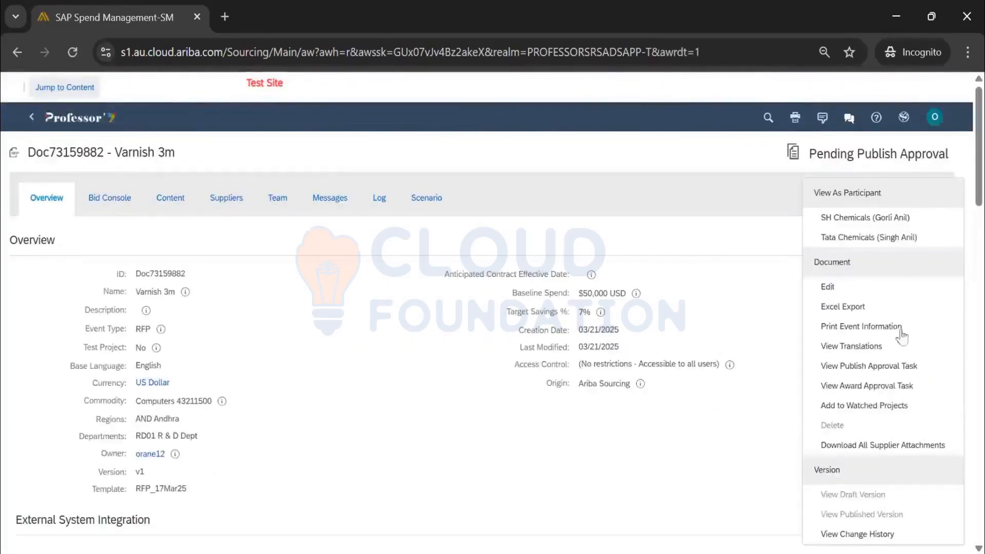
left_click(902, 369)
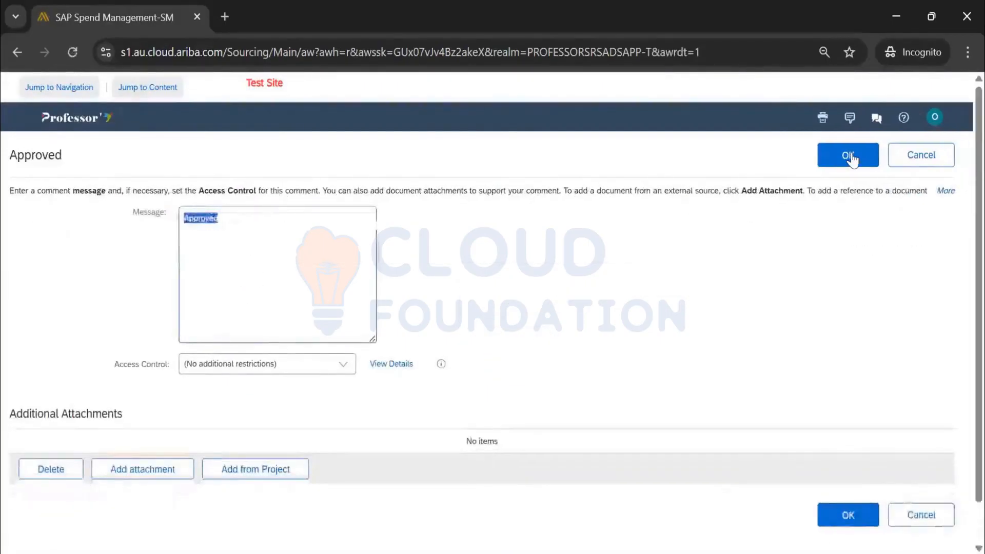
left_click(841, 156)
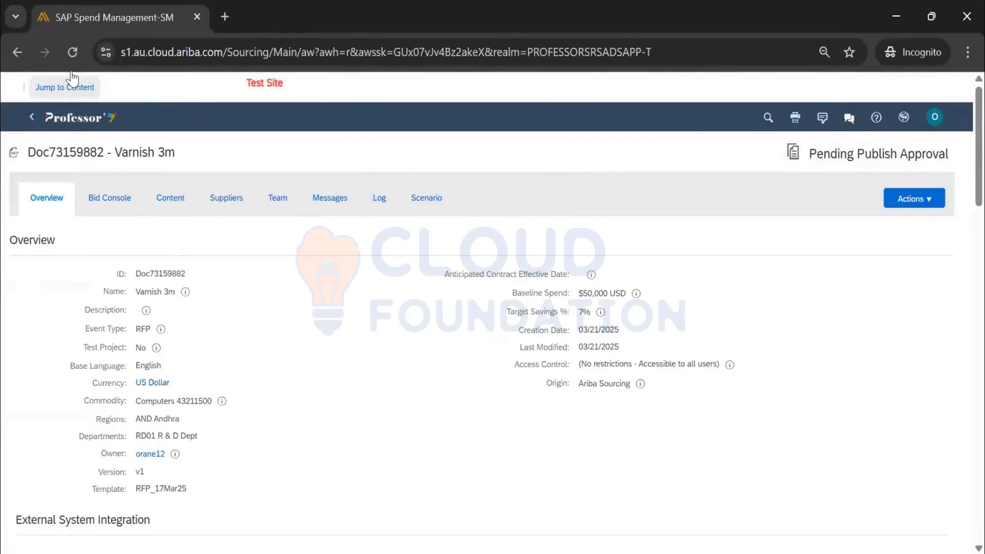
left_click(69, 50)
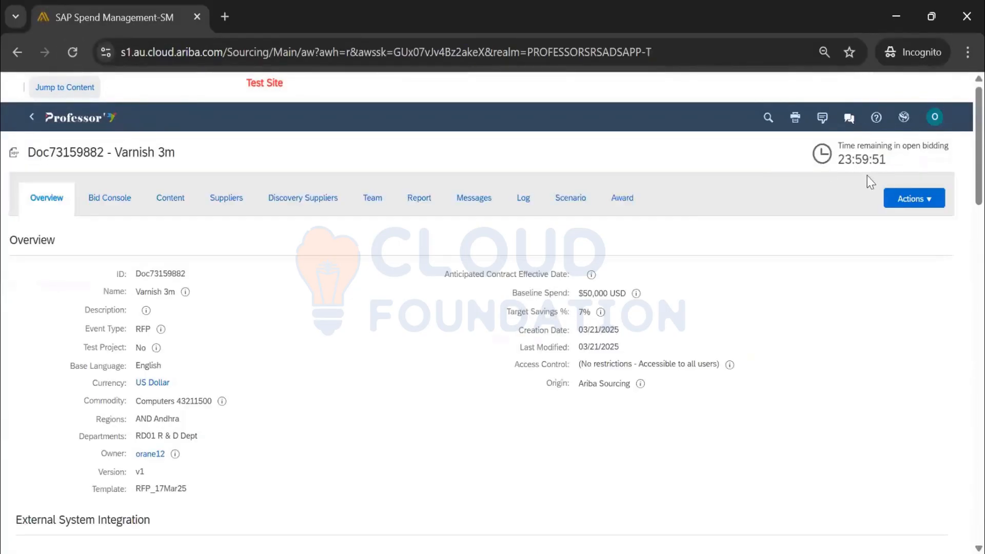
left_click_drag(830, 161, 882, 165)
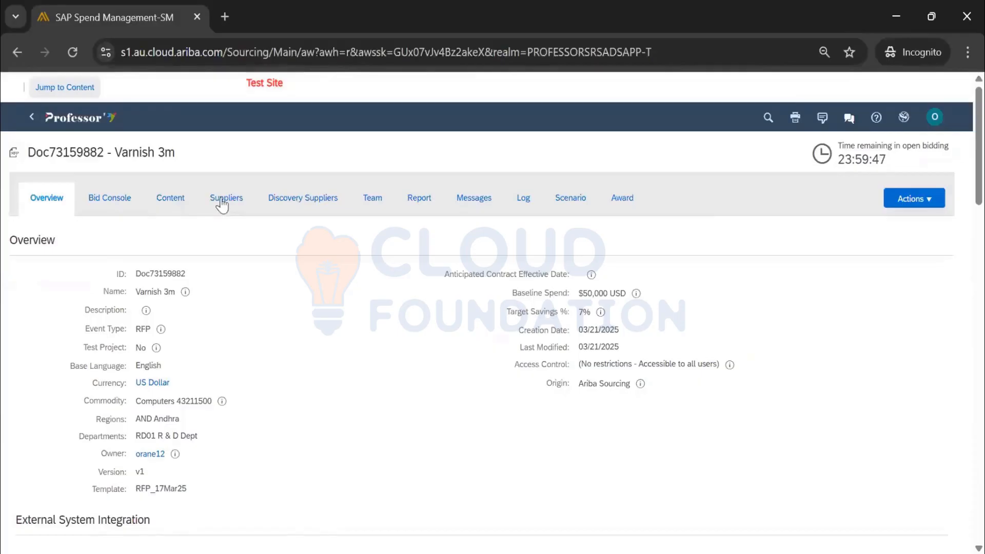
Check Varnish 3m's invited suppliers, then view its Content table with Varnish_3m_Matt at $50.00 USD
left_click(222, 204)
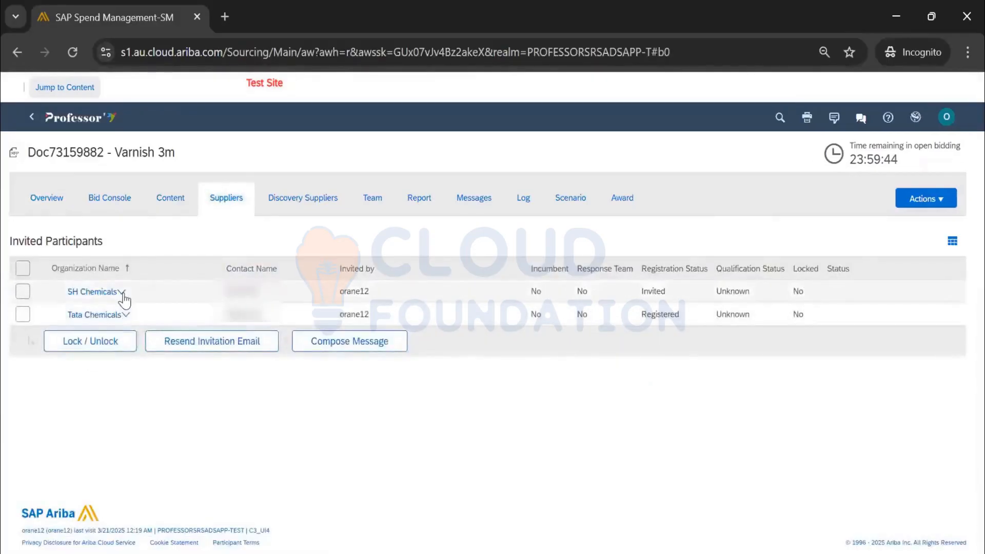
left_click(171, 201)
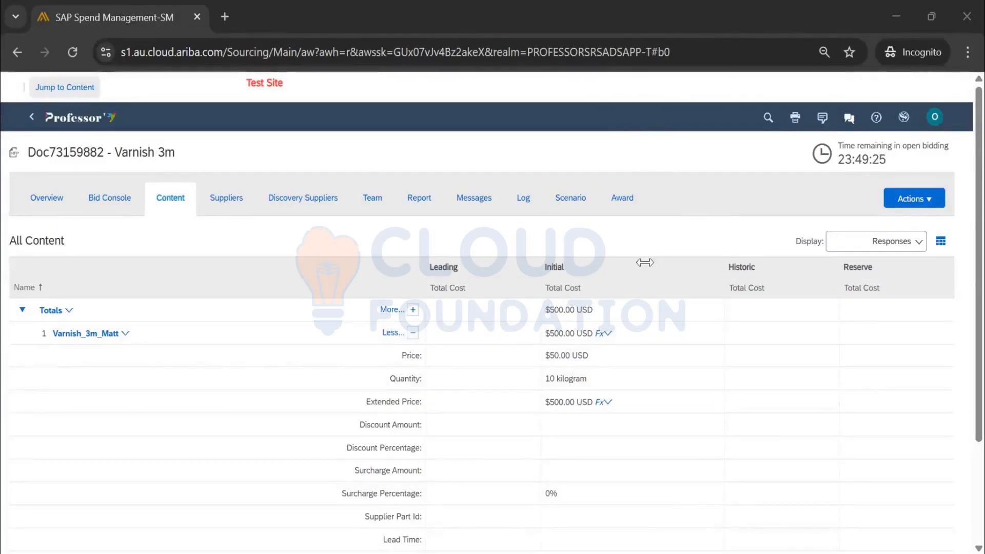
Go back to the Ariba home dashboard, then switch to the B14 Excel notes workbook
left_click(86, 120)
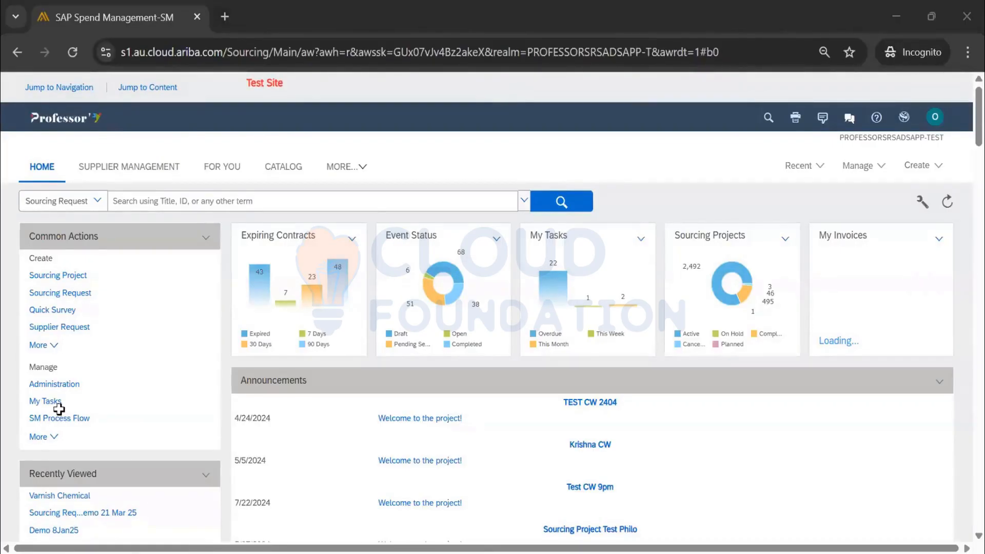
key("alt+Tab")
Enter FPC, Parent and Child across cells B111 to D111 of the Notes sheet
left_click(115, 388)
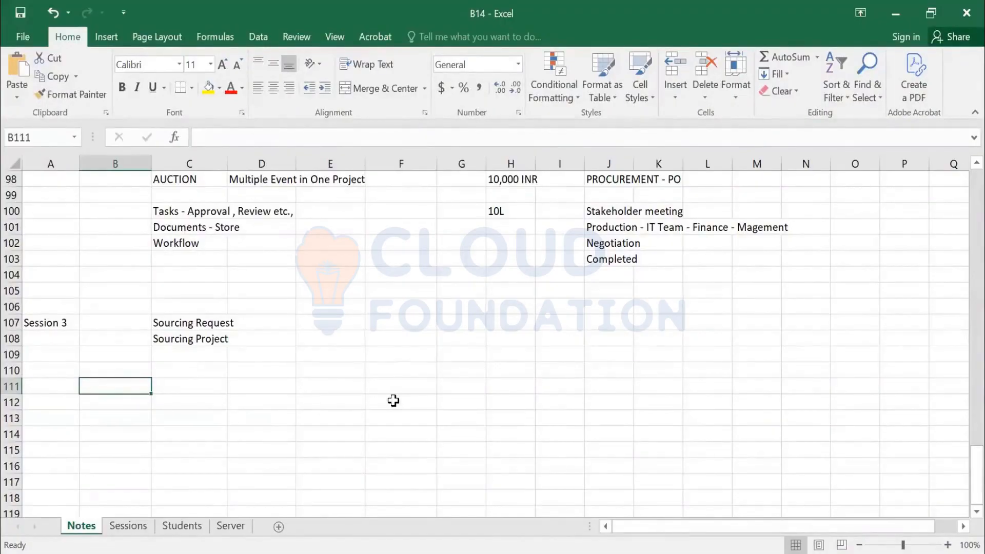
type("FPC")
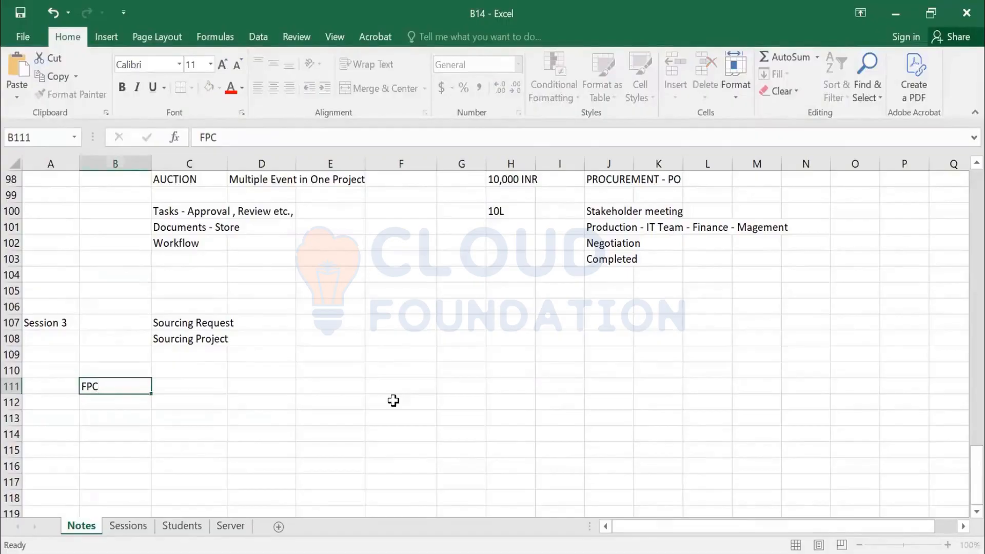
key("Tab")
type("Parent")
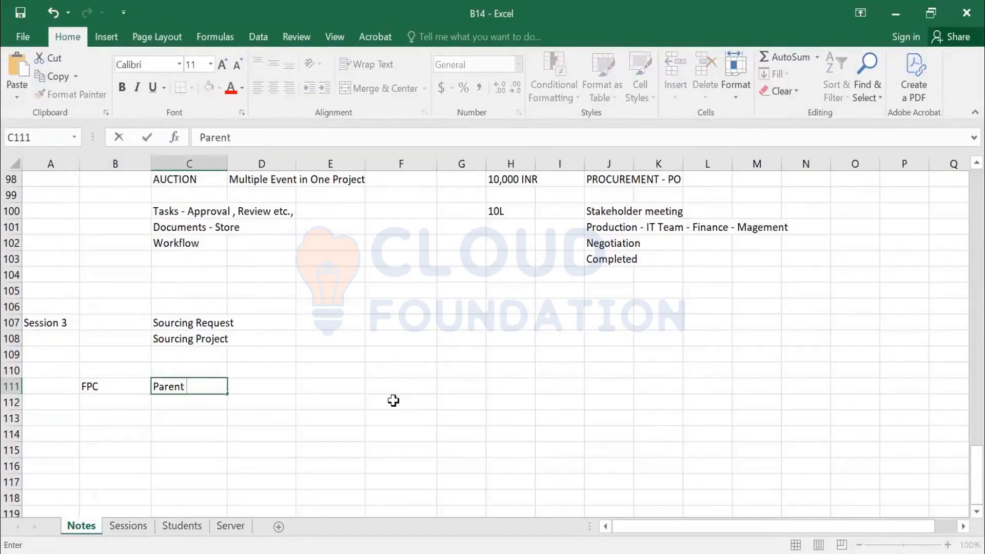
key("Tab")
type("Child")
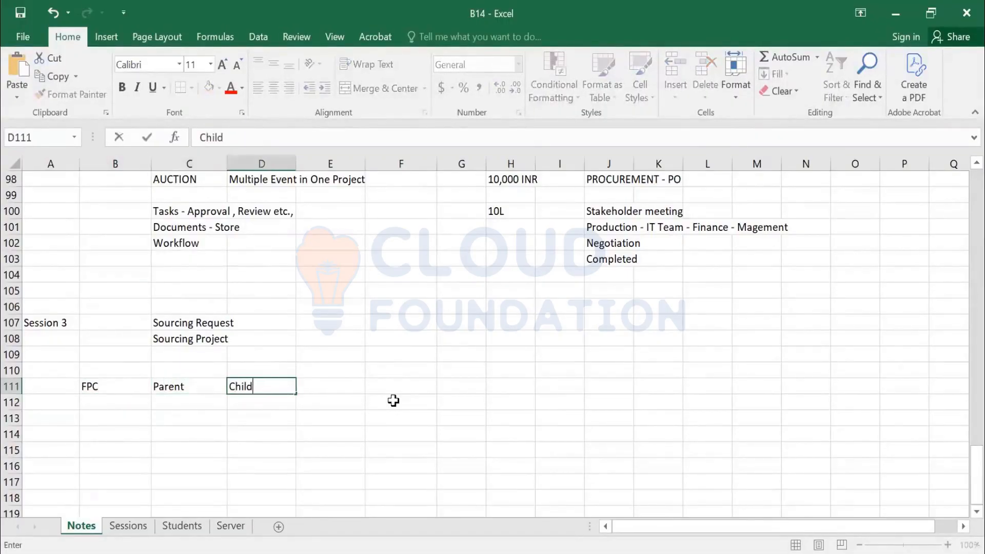
key("Return")
Type 'DOA - Downstream - User Manager' into F111, fixing the typos along the way
key("Up")
key("Right")
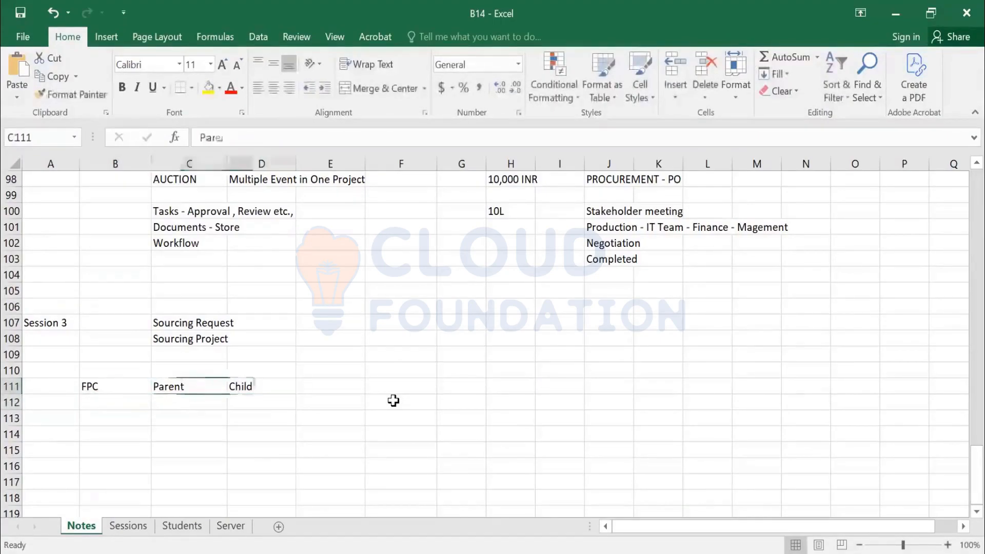
key("Right")
key("Right")
key("Right")
type("DOA - ")
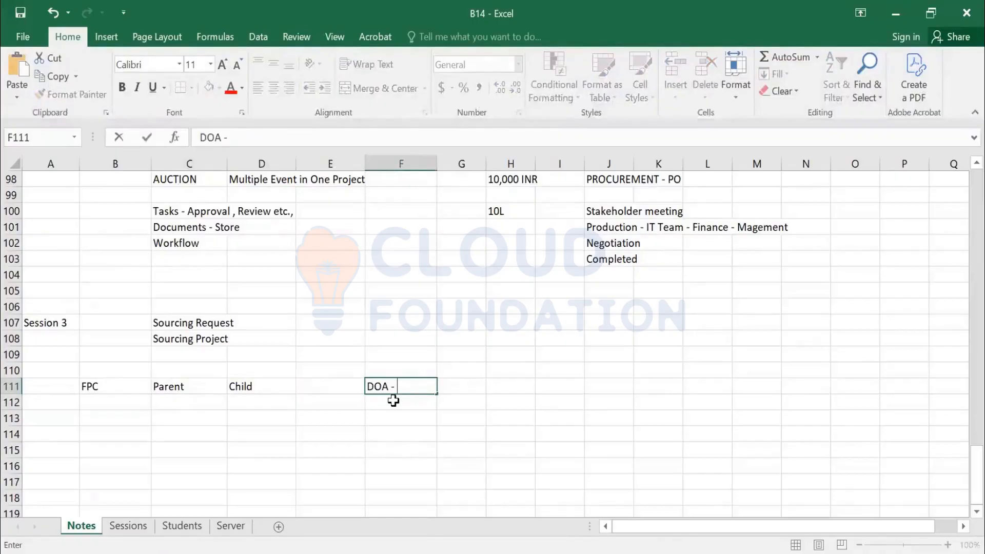
type("cHID")
key("BackSpace")
type("LD")
type(" - ")
type("Core")
key("BackSpace")
key("BackSpace")
key("BackSpace")
key("BackSpace")
key("BackSpace")
key("BackSpace")
key("BackSpace")
key("BackSpace")
key("BackSpace")
key("BackSpace")
key("BackSpace")
key("BackSpace")
key("BackSpace")
type("Downstream - U")
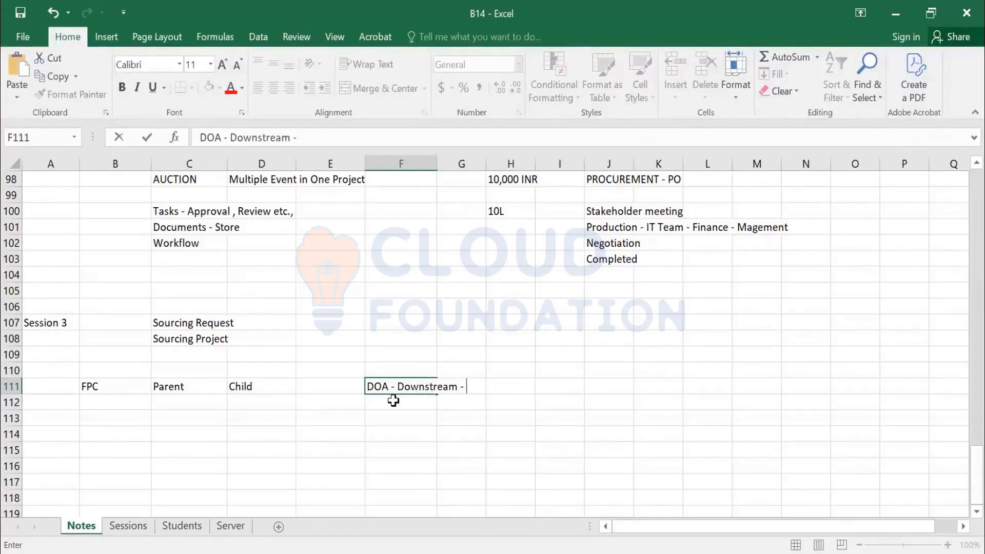
type("ser Manager")
key("Return")
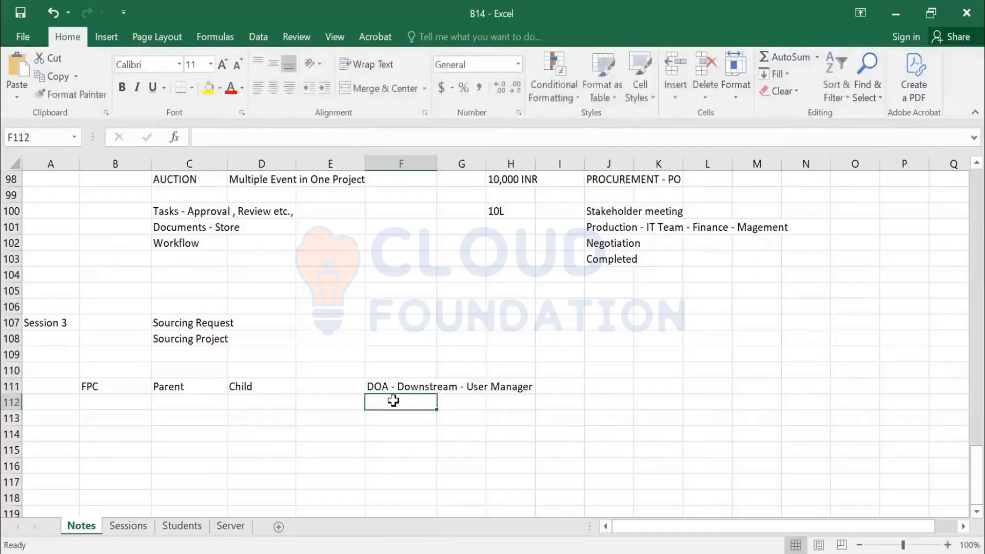
Enter Sourcing in C113 and 'No buying and Invoicing / No Downstream' in D113
key("Left")
key("Left")
key("Left")
key("Down")
type("Par")
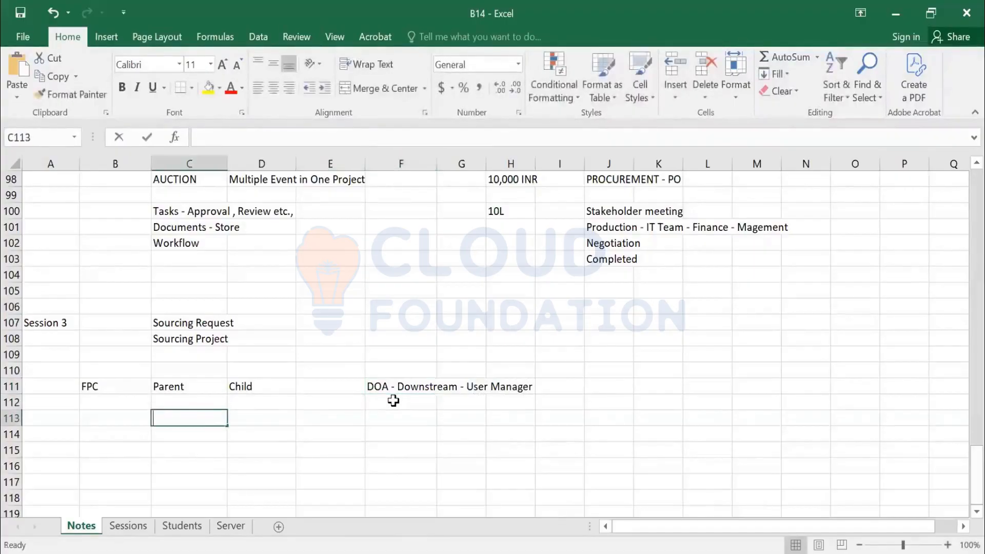
type("ent")
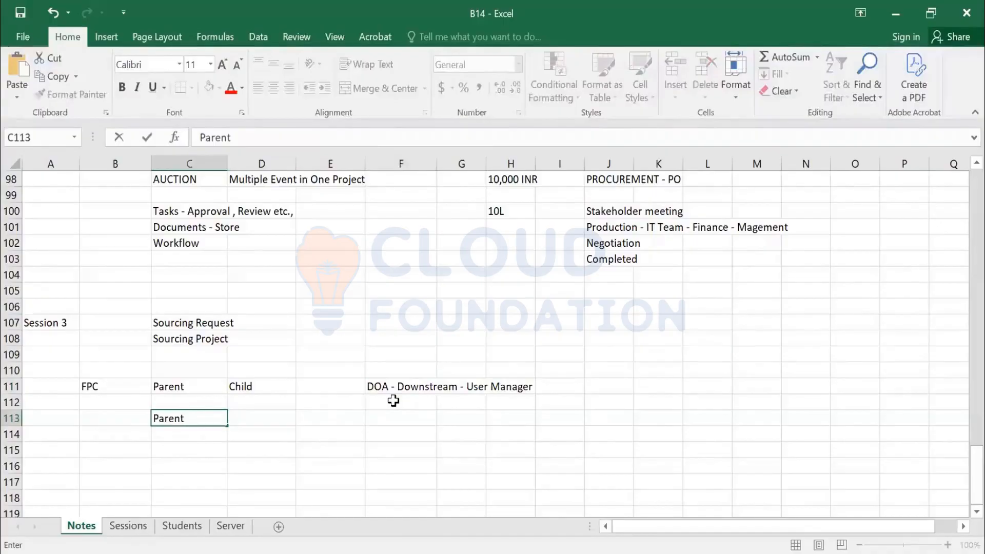
key("BackSpace")
key("BackSpace")
key("BackSpace")
key("BackSpace")
key("BackSpace")
key("BackSpace")
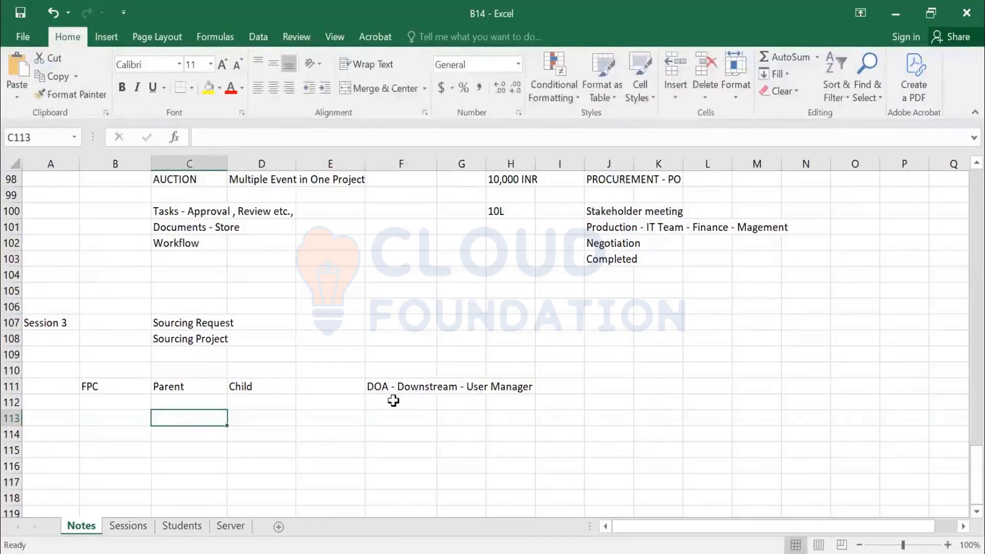
type("Sourcing")
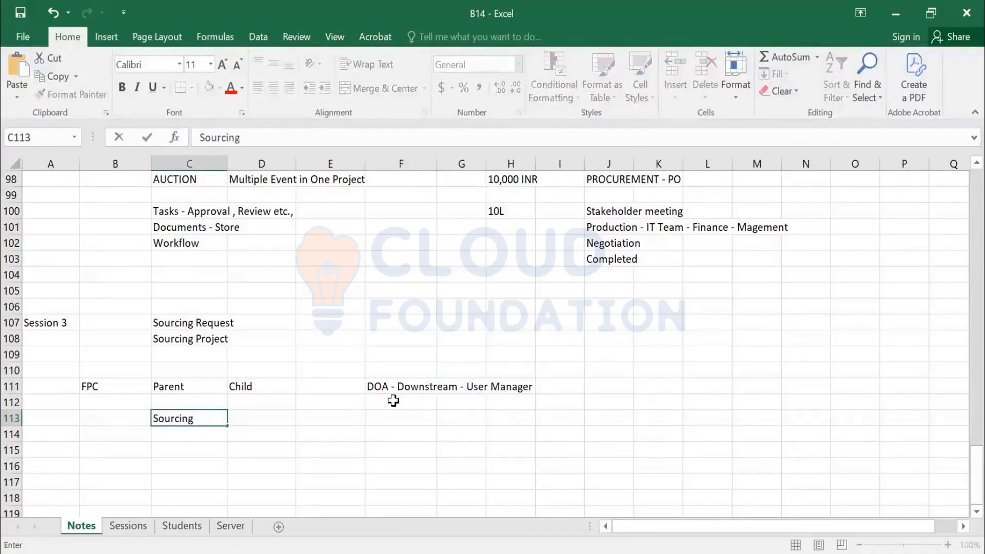
key("Tab")
type("No bu")
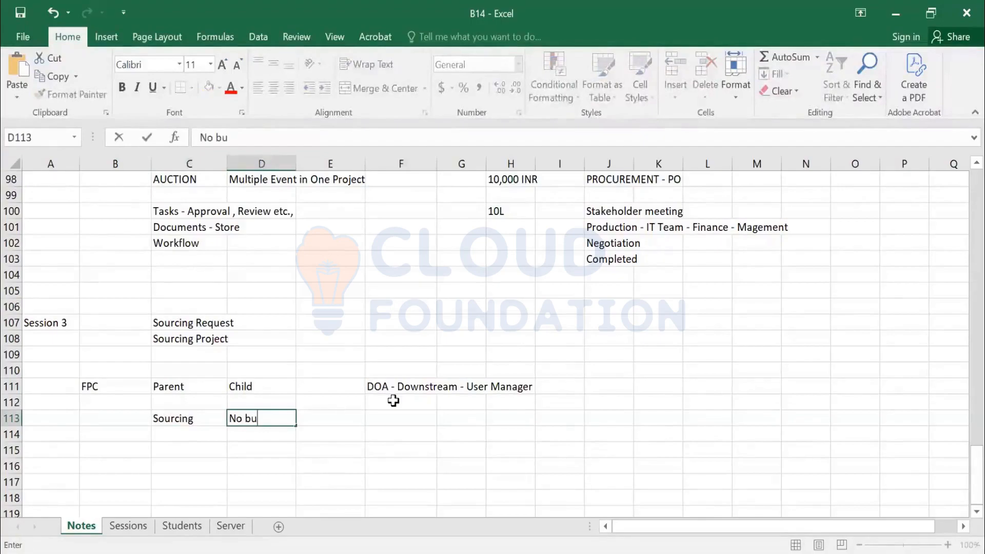
type("ying and Ino")
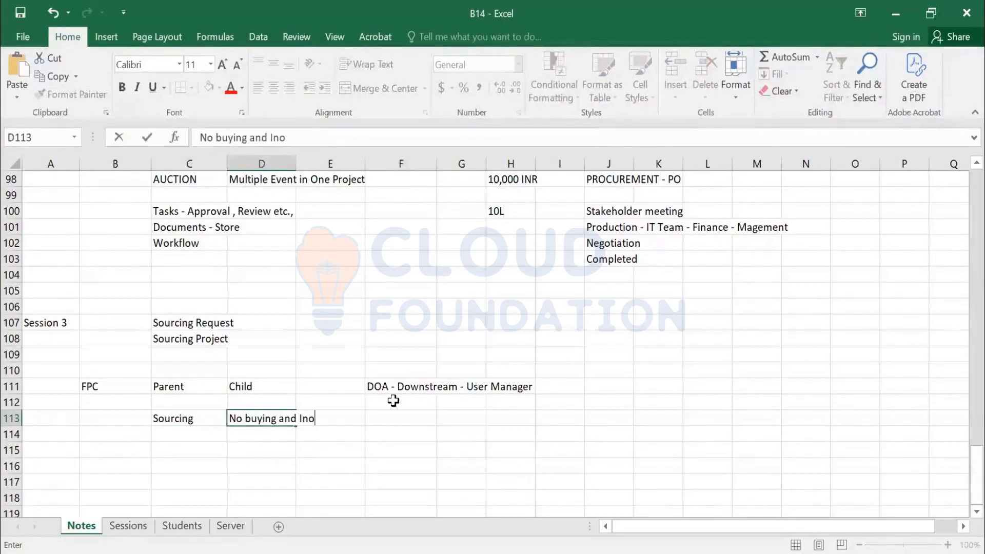
key("BackSpace")
type("voicing / No Dow")
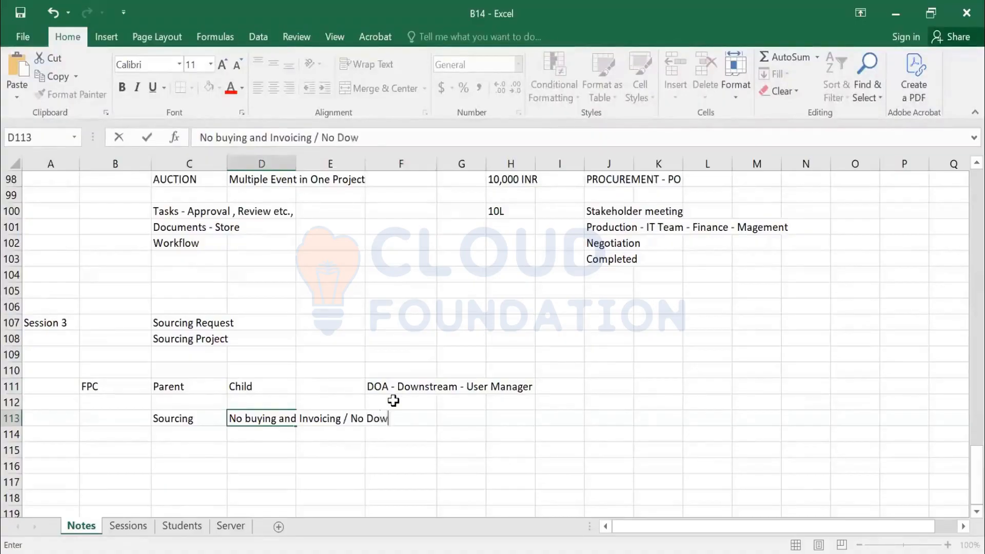
type("nstream")
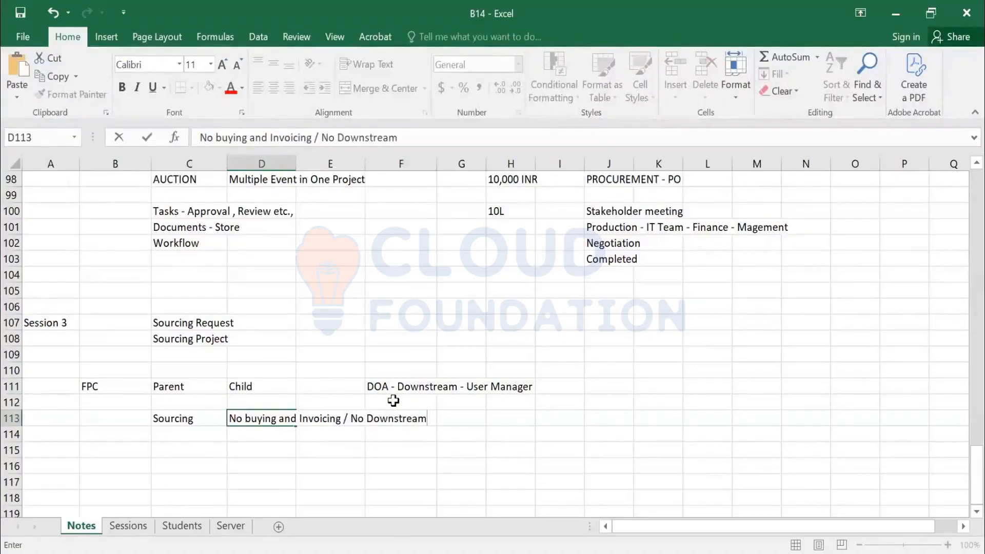
key("Right")
key("Right")
key("Right")
key("Right")
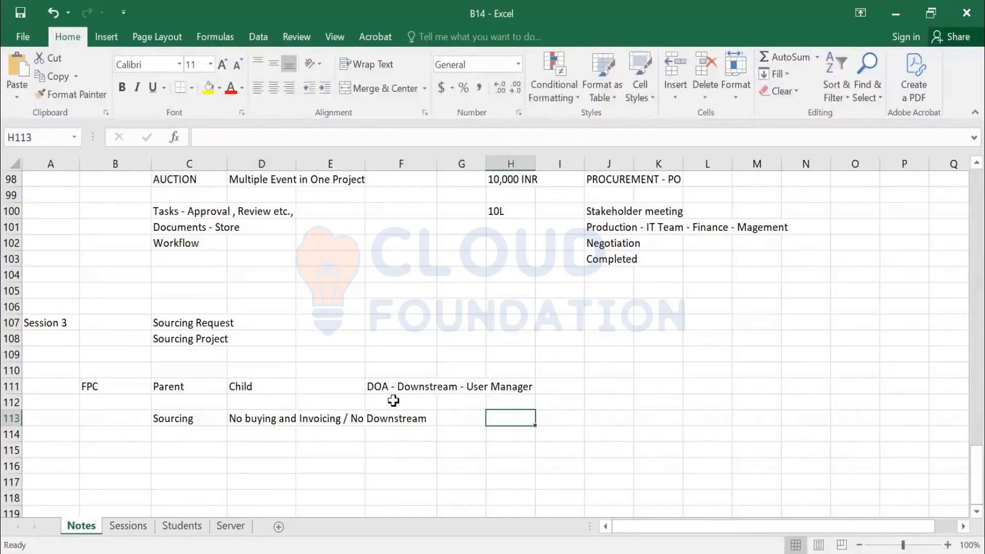
Add 'Admin - User Manager' in H113 and select the cell to check it
type("Ad")
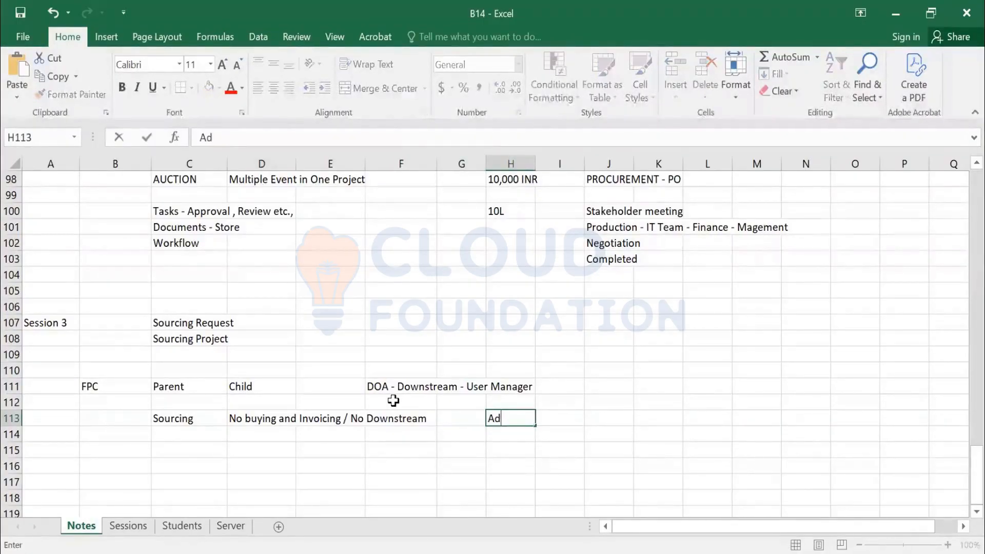
type("min - User Manager")
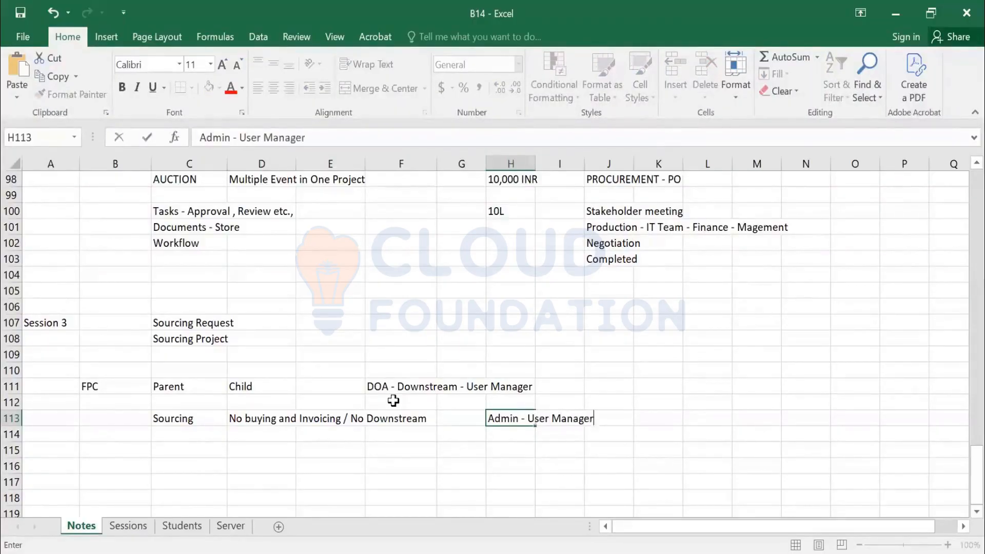
key("Return")
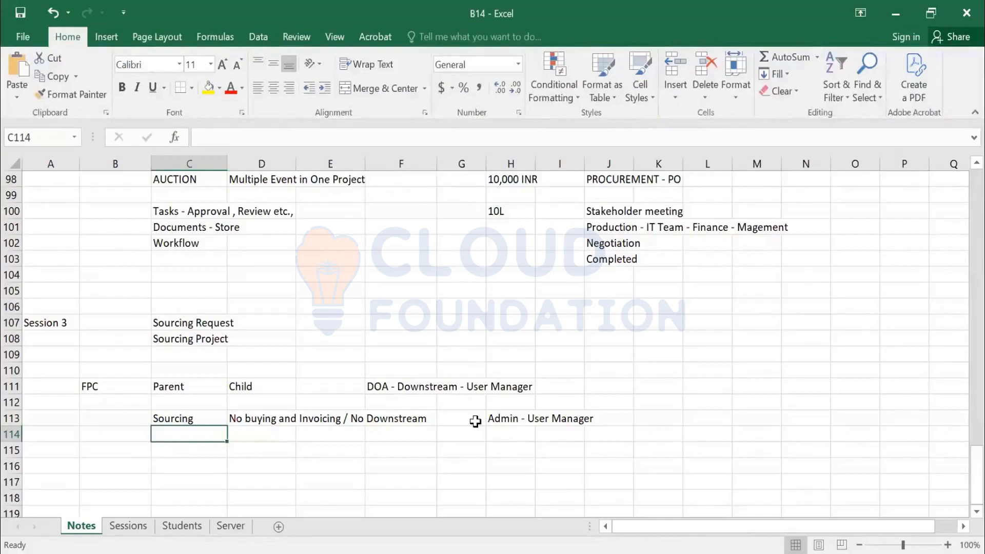
left_click(503, 422)
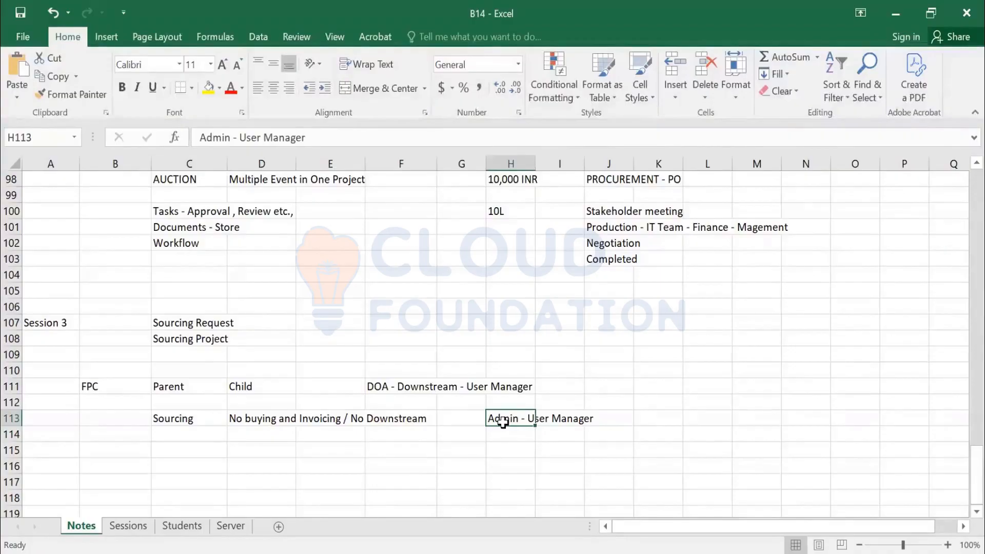
Enter 'Administration' in C116 with the note 'user manager will be Admin' beside it
key("Down")
key("Down")
key("Left")
key("Left")
key("Left")
key("Left")
key("Left")
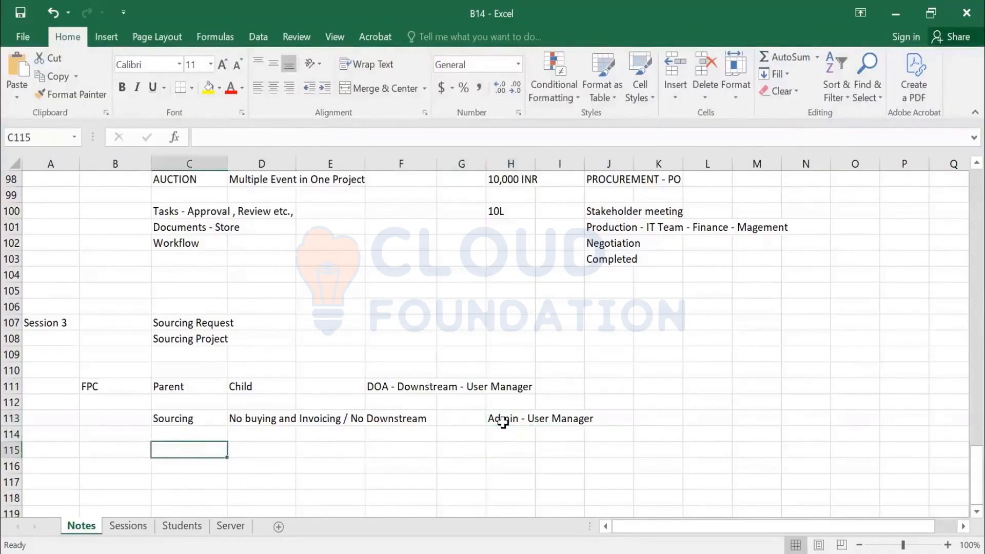
key("Down")
type("Administ")
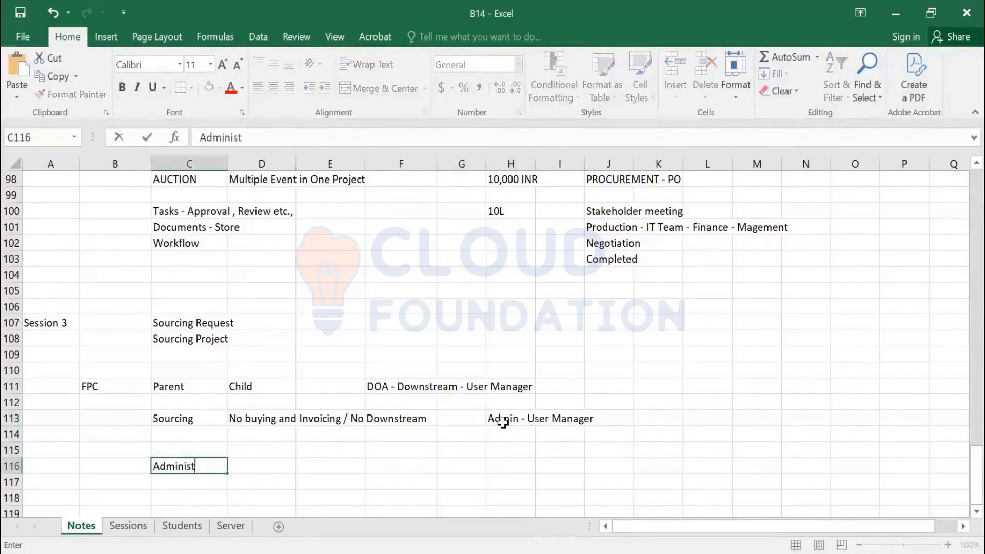
type("ration")
key("Tab")
type("user manag")
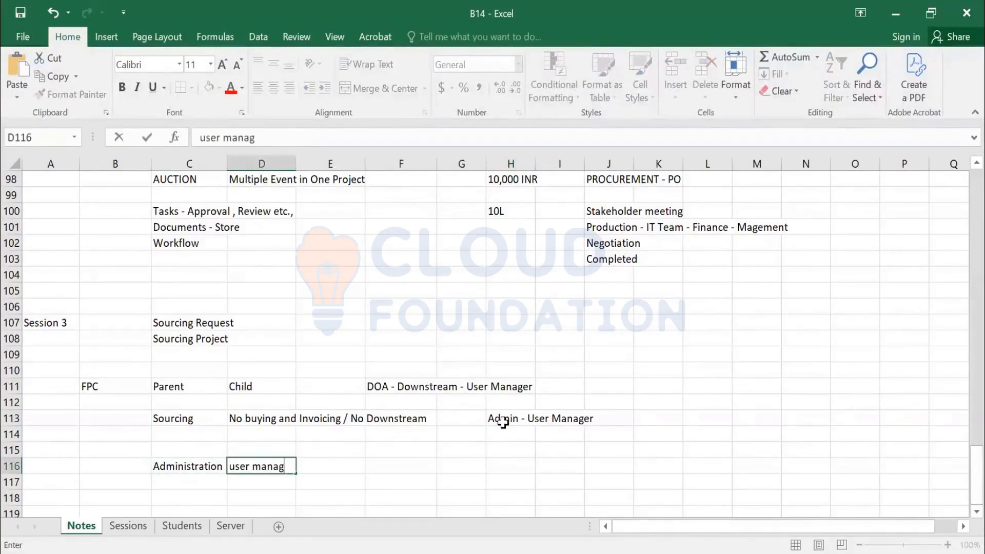
type("er will be Admin")
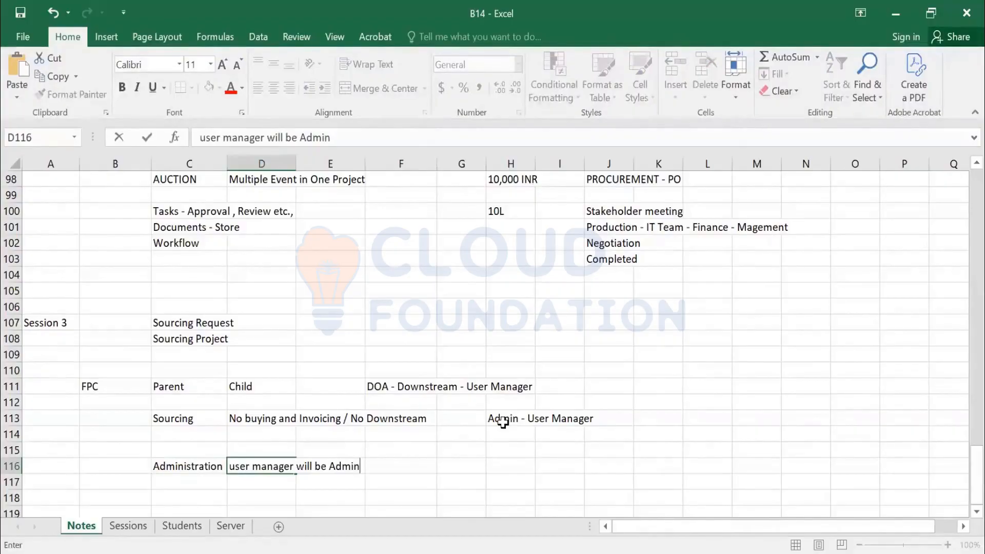
key("Return")
Type 'Admin and Core admin - user manager is available from Core Admin' in row 117
type("Admin and Co")
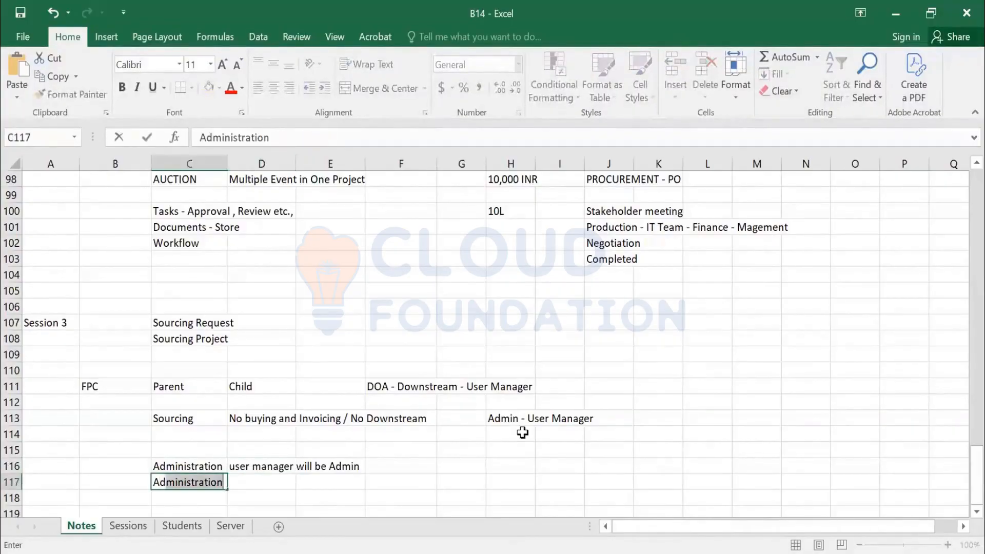
type("re ")
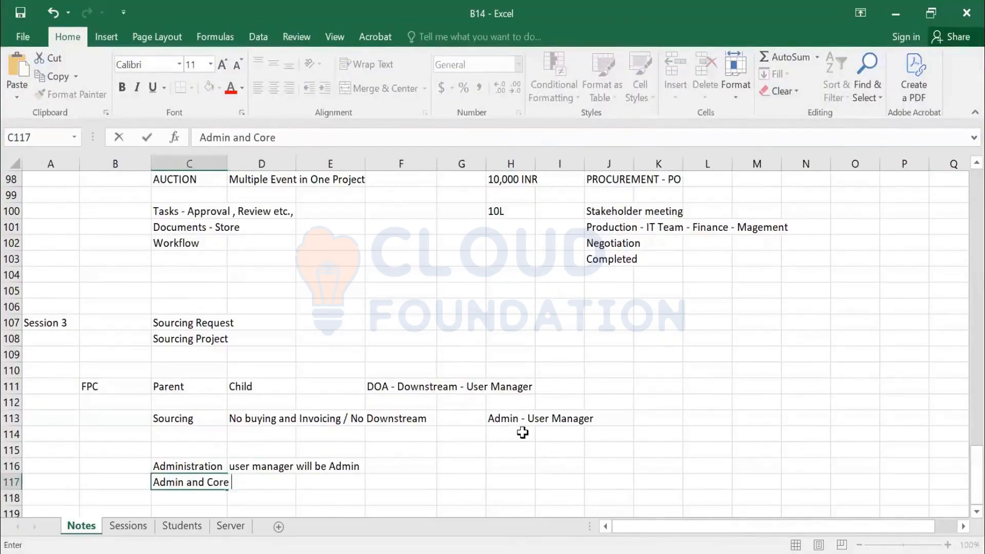
type("admin - user manage")
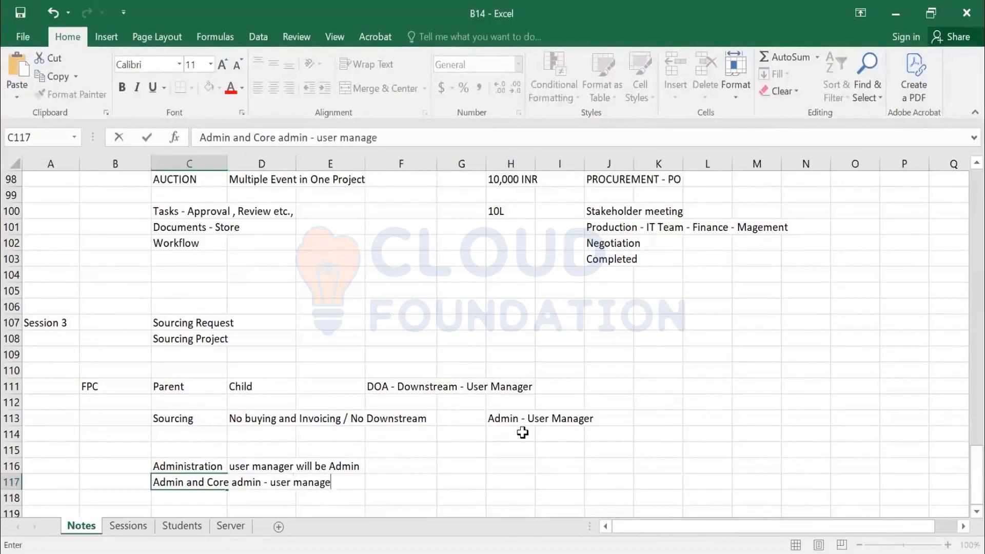
type("r is availa")
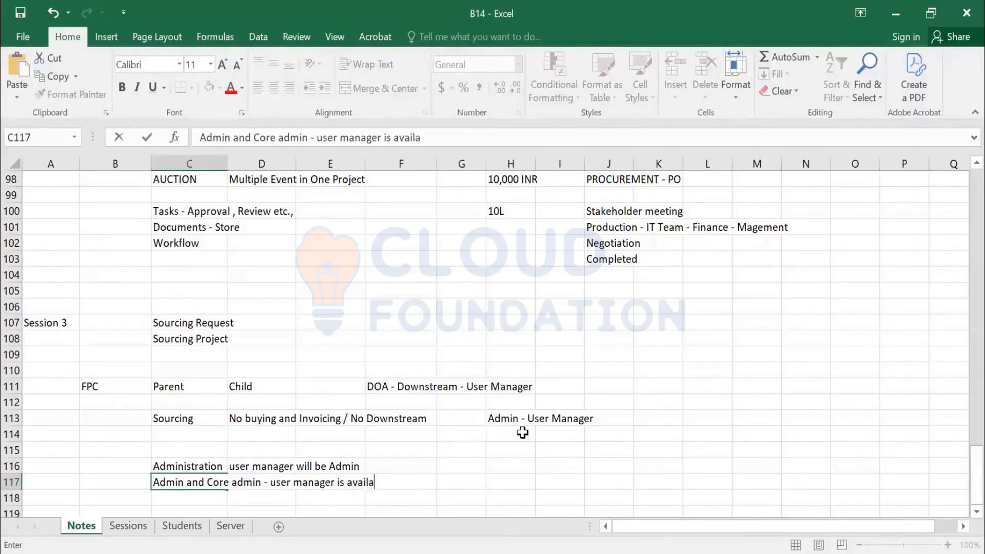
type("ble from")
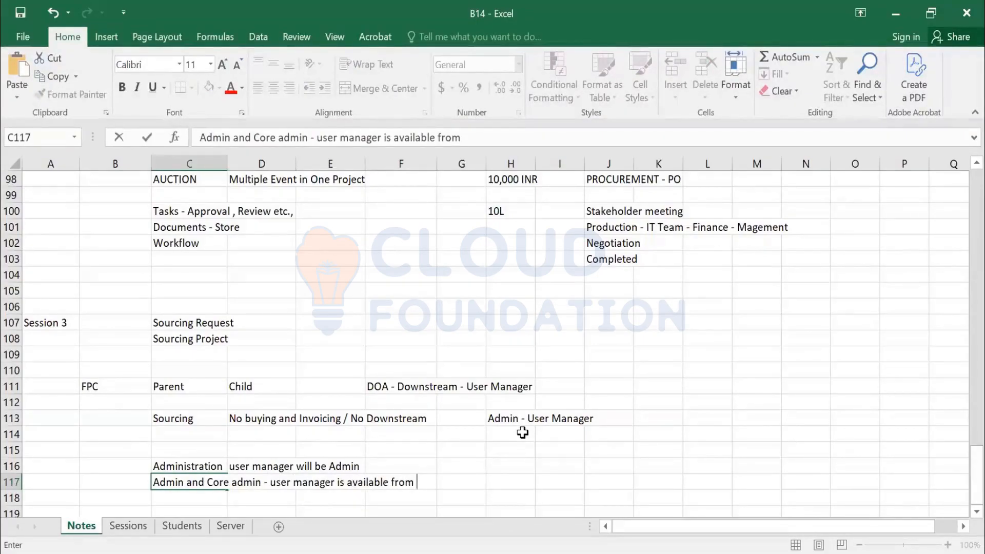
type(" C")
key("BackSpace")
type("S")
key("BackSpace")
type("Core Admin")
key("Return")
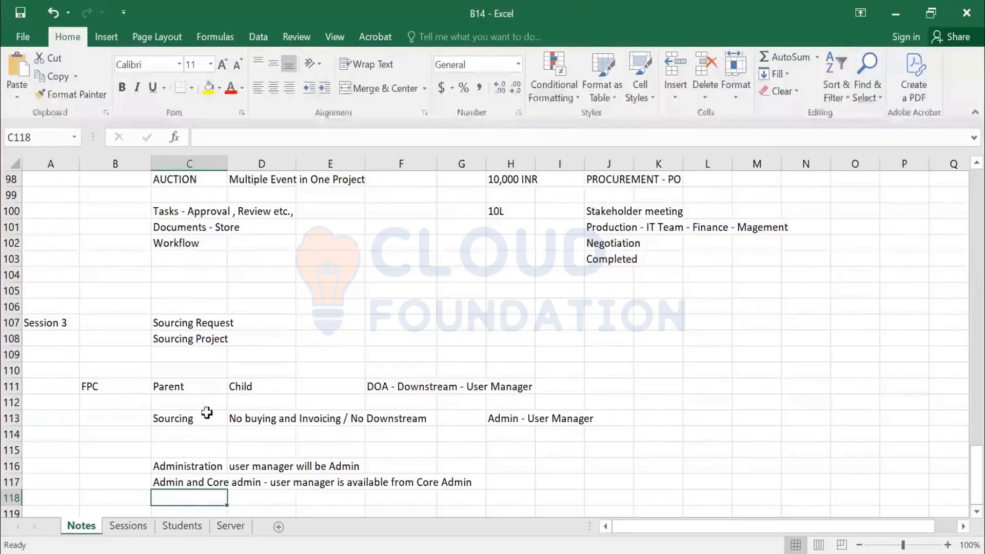
Add the notes 'Suit - Data is shared between two realms' and 'ERP - child' in rows 119-120
scroll(204, 411, "down", 2)
scroll(227, 342, "down", 1)
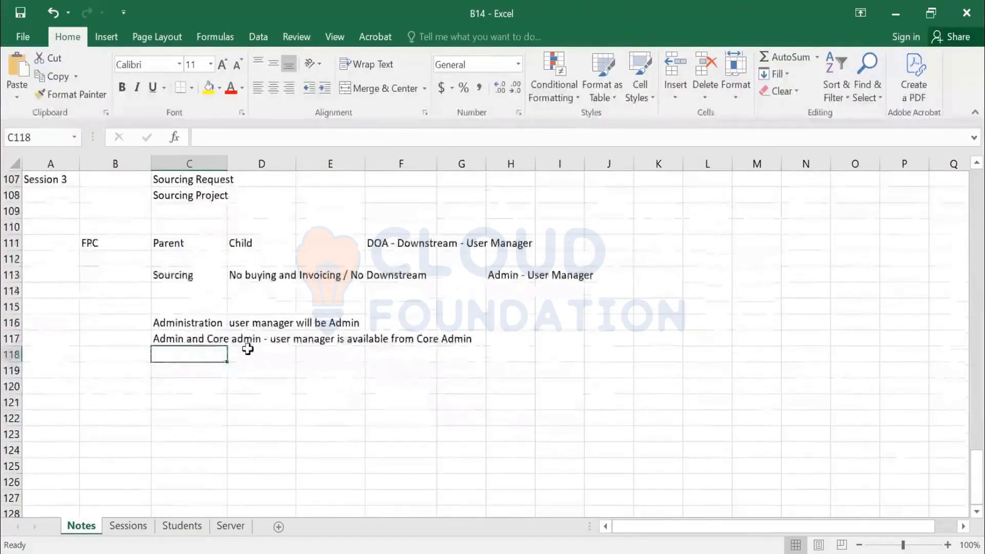
key("Return")
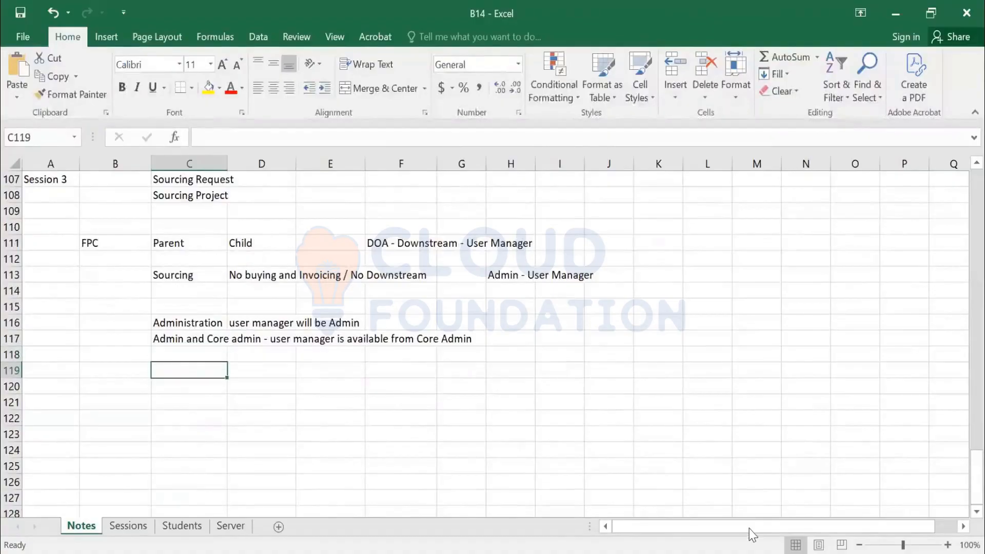
type("Suit")
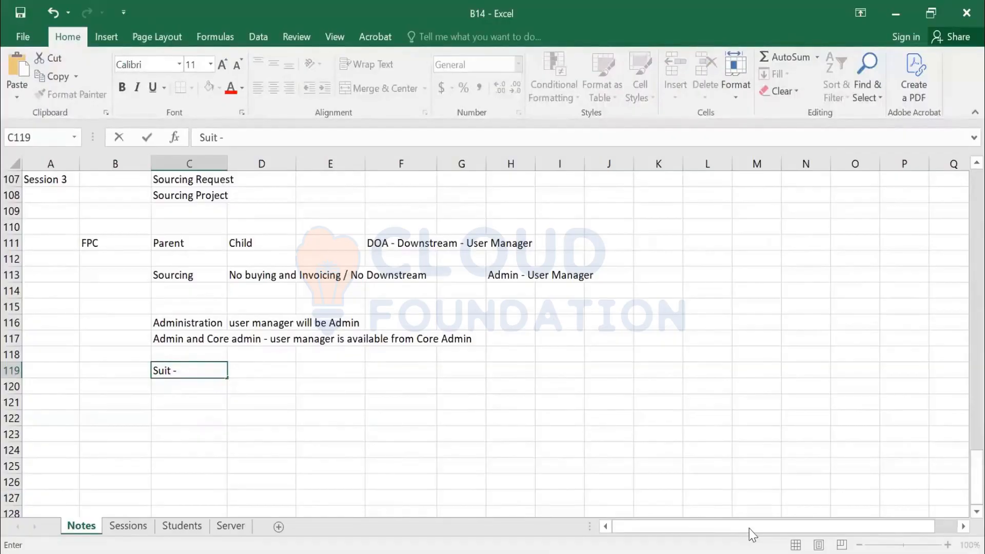
type("- Data is shared betw")
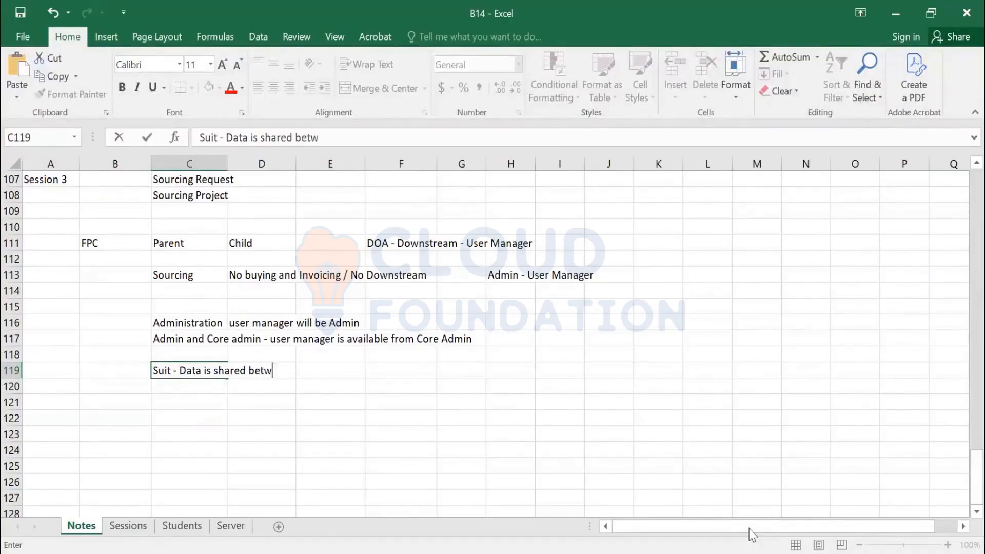
type("een two ")
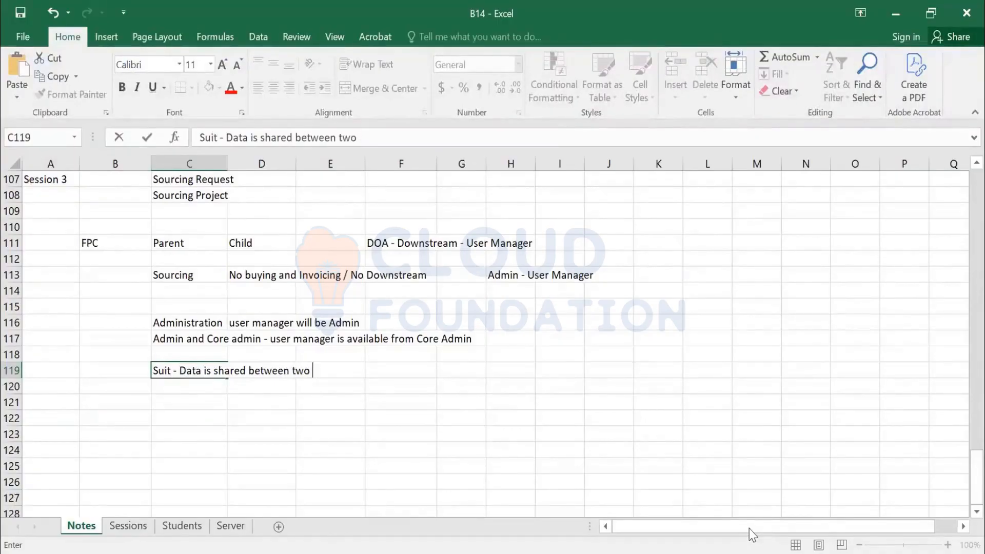
type("realms")
key("Return")
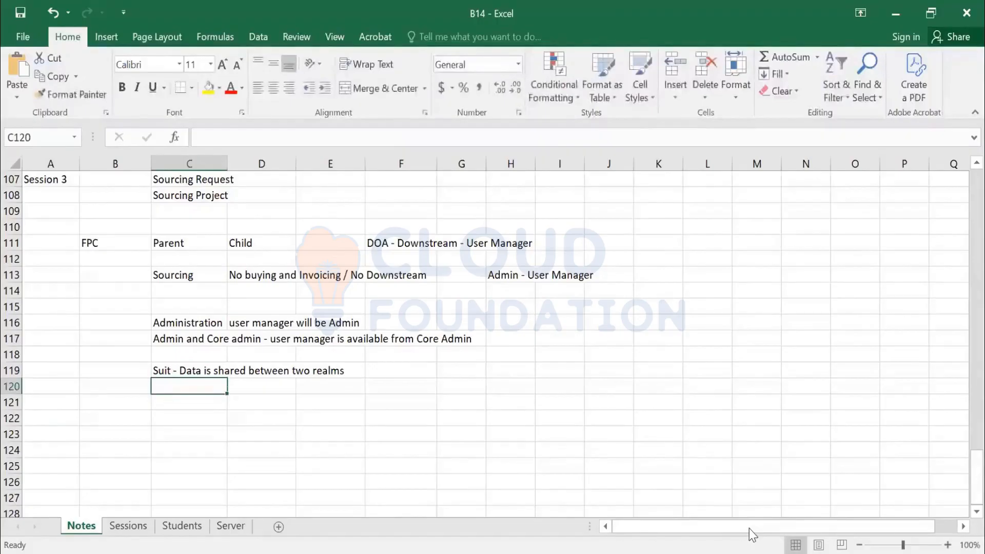
type("ERP - w")
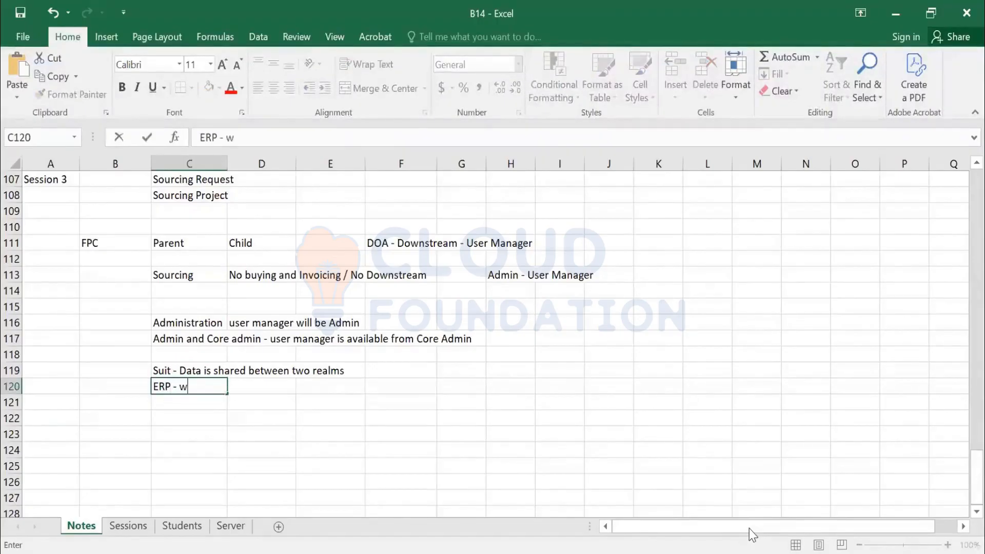
key("BackSpace")
type("child")
key("Return")
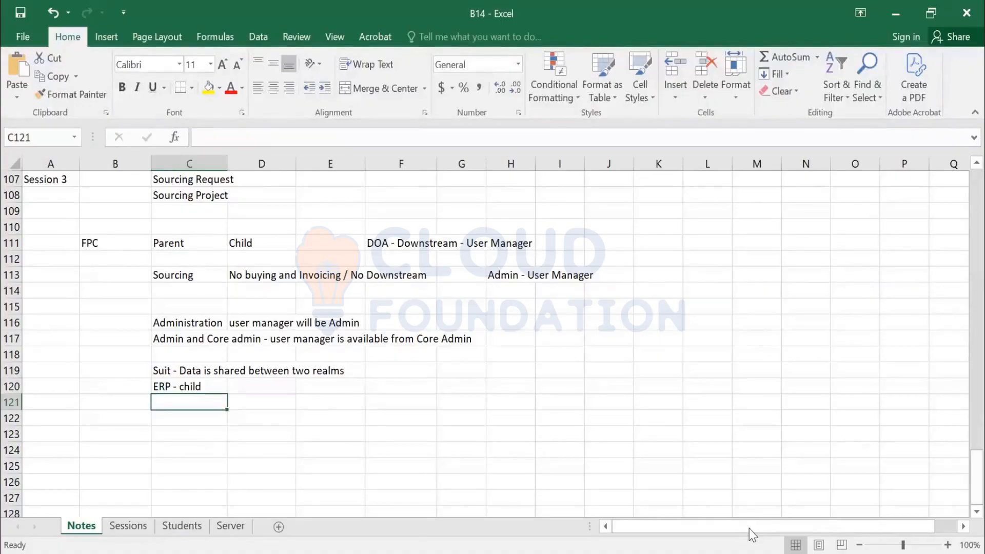
Add 'ERP - Child downstream - User is available in both parent and child' in row 121
type("ERP - ")
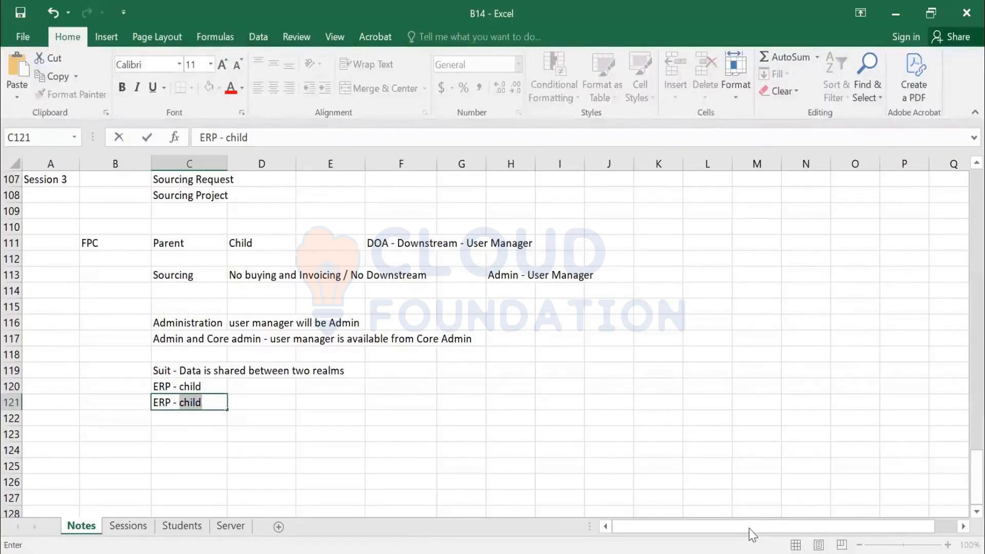
type("Child ")
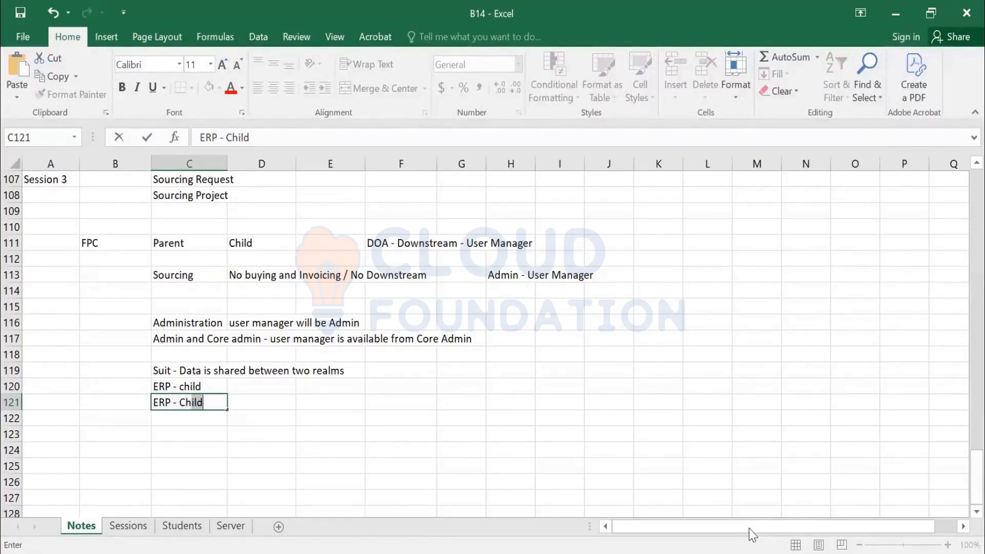
type("downst")
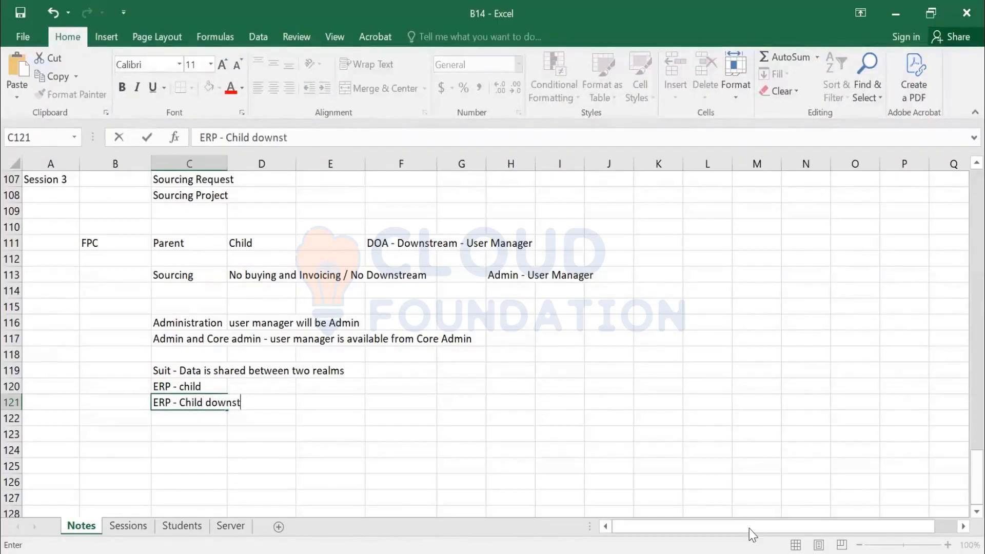
type("ream - User is availab")
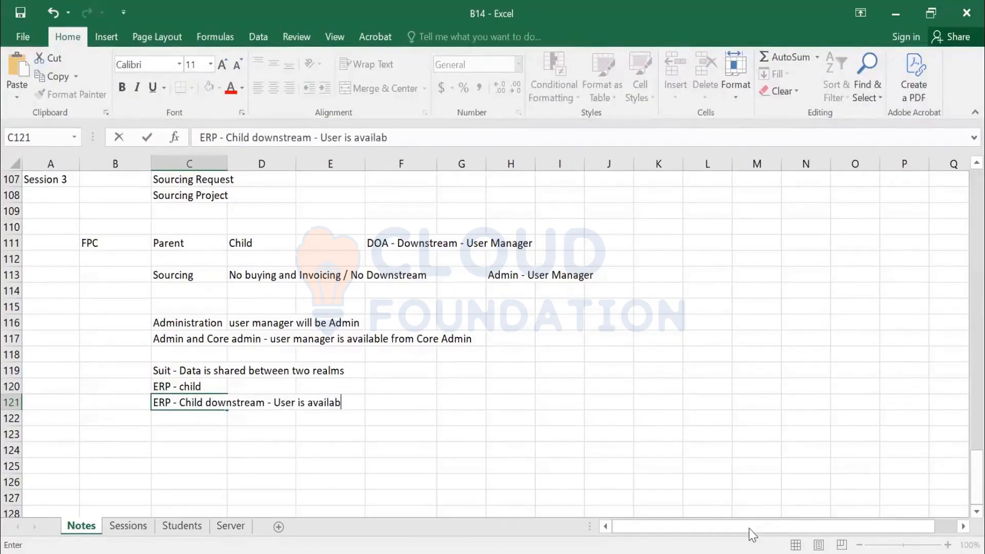
type("le in both ")
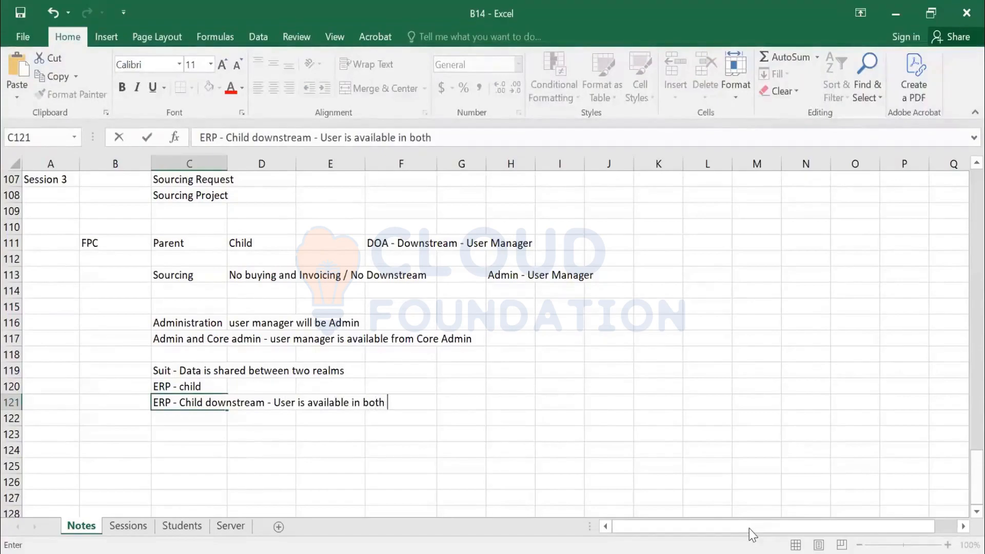
type("paret")
key("BackSpace")
type("nt and")
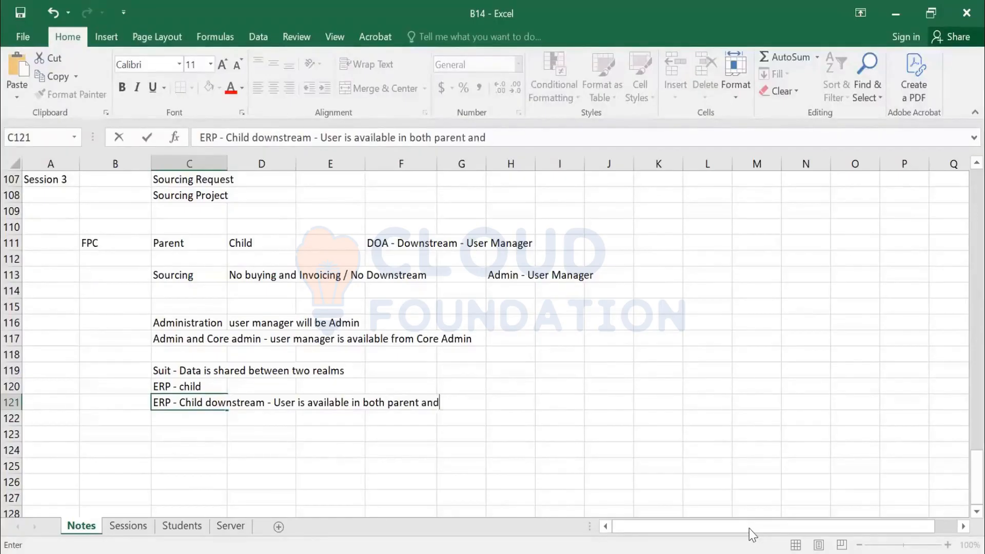
type(" child")
key("Return")
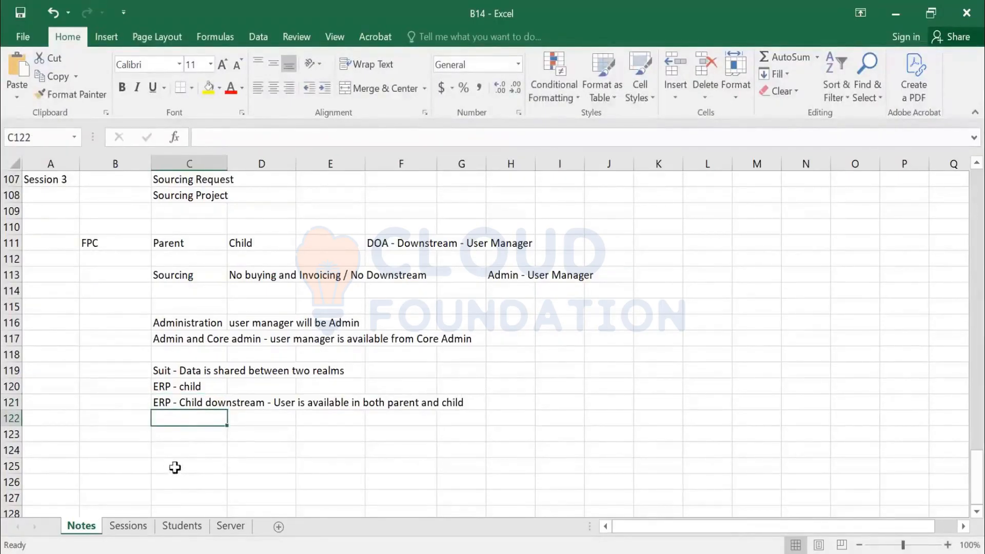
key("Down")
key("Down")
key("Down")
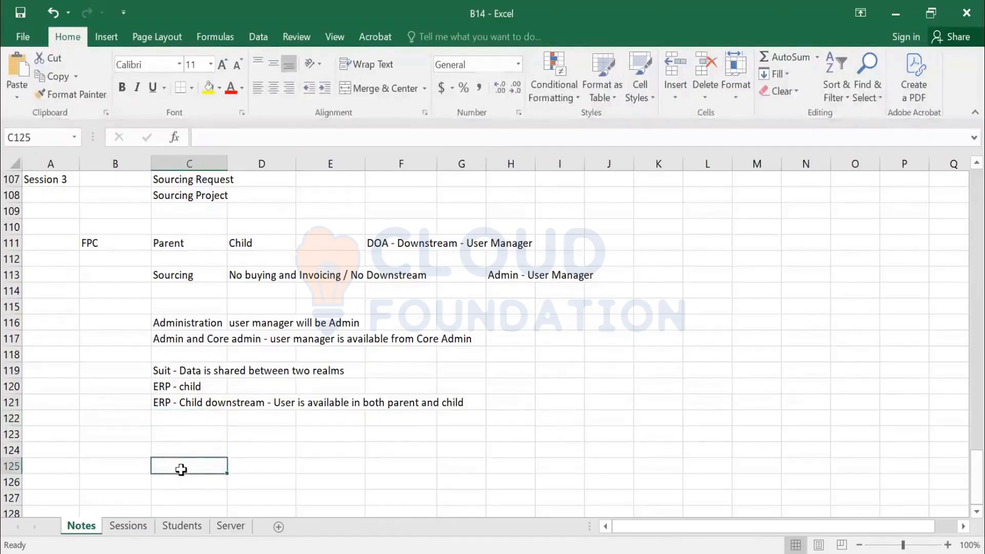
left_click(180, 403)
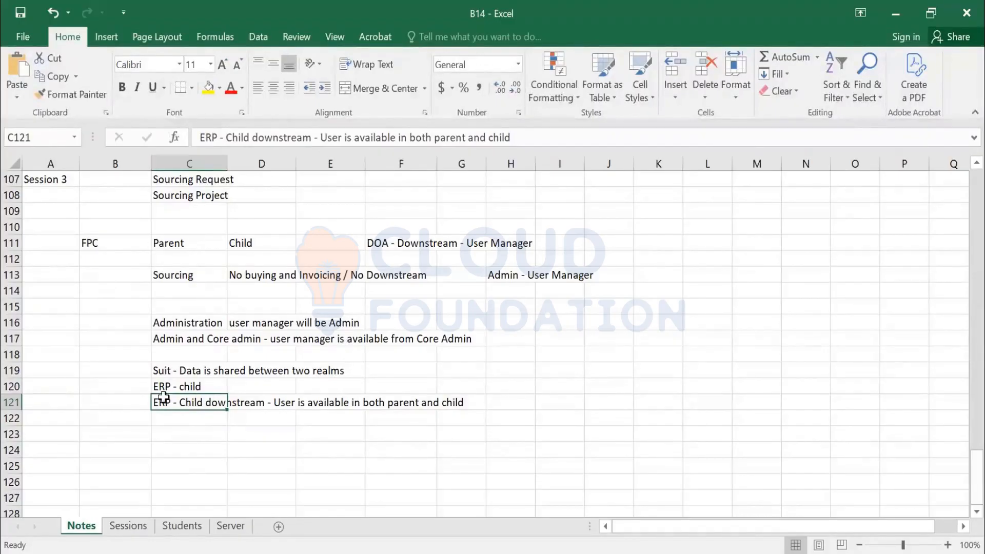
left_click(164, 368)
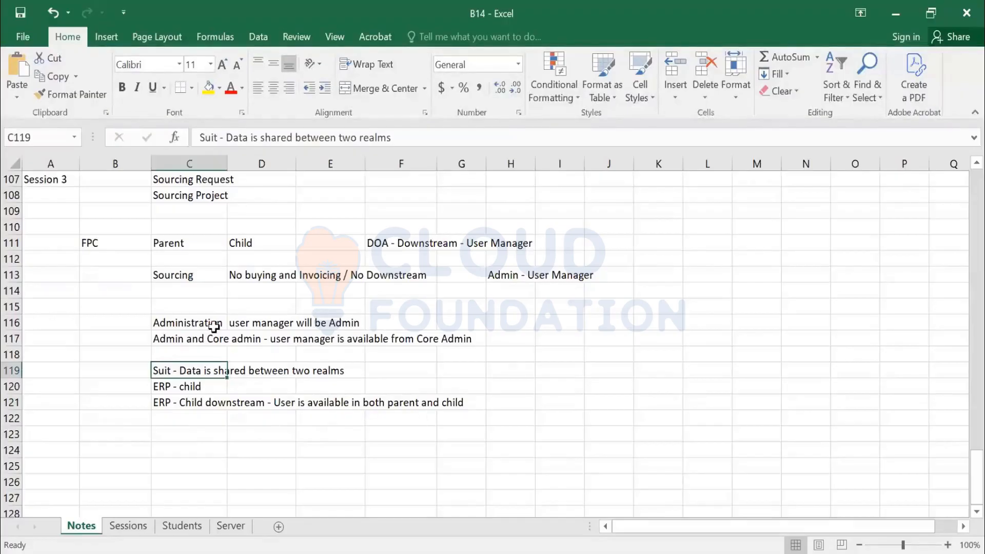
left_click_drag(128, 307, 584, 424)
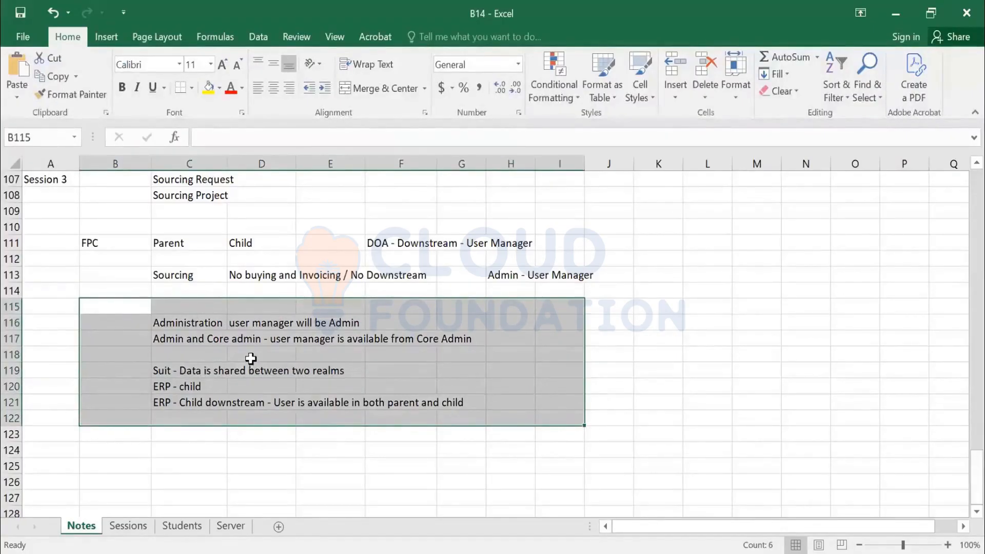
scroll(246, 359, "up", 1)
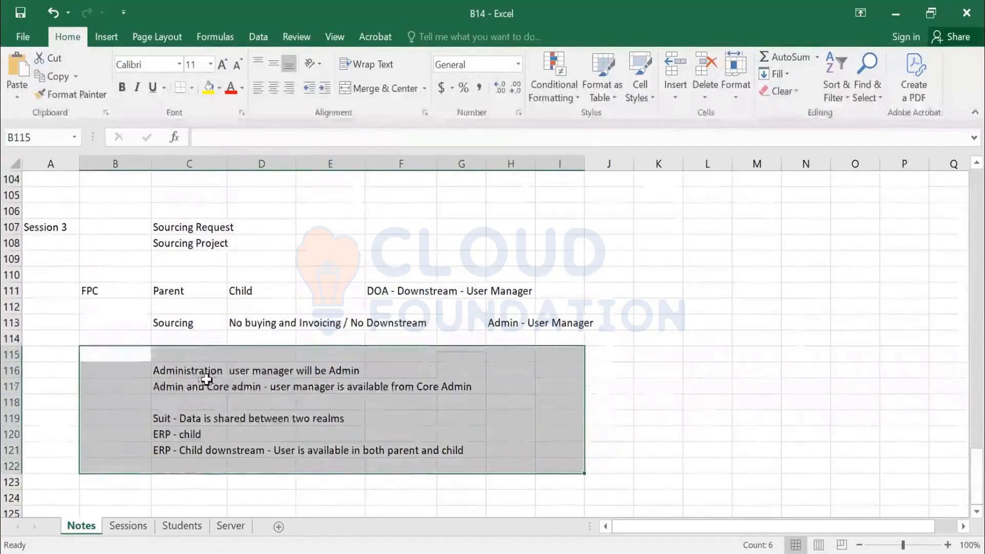
left_click(180, 380)
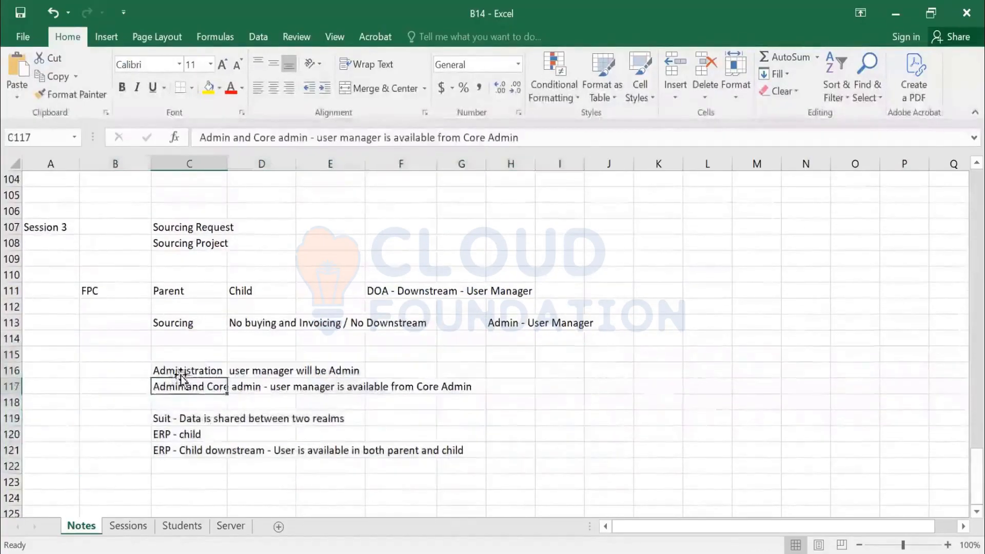
left_click(175, 373)
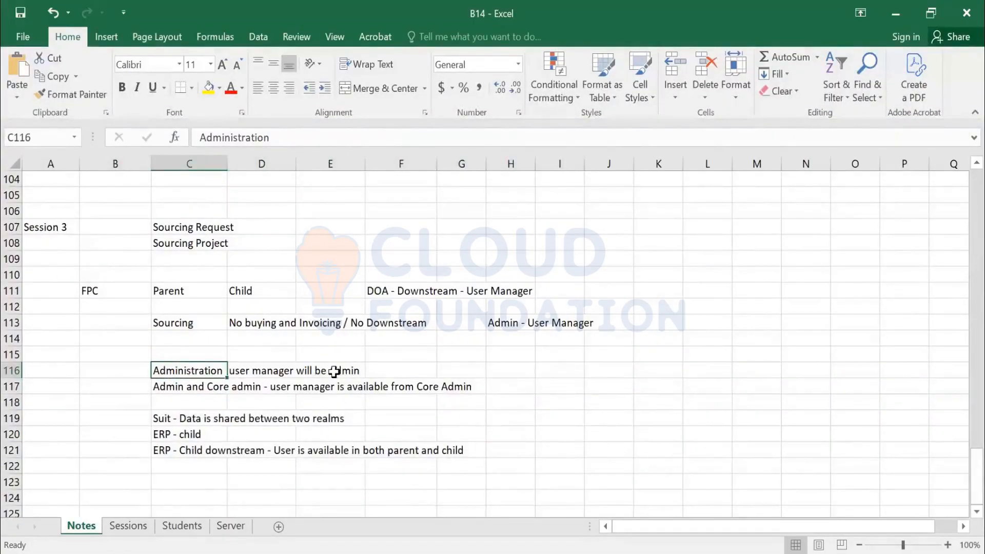
left_click(165, 389)
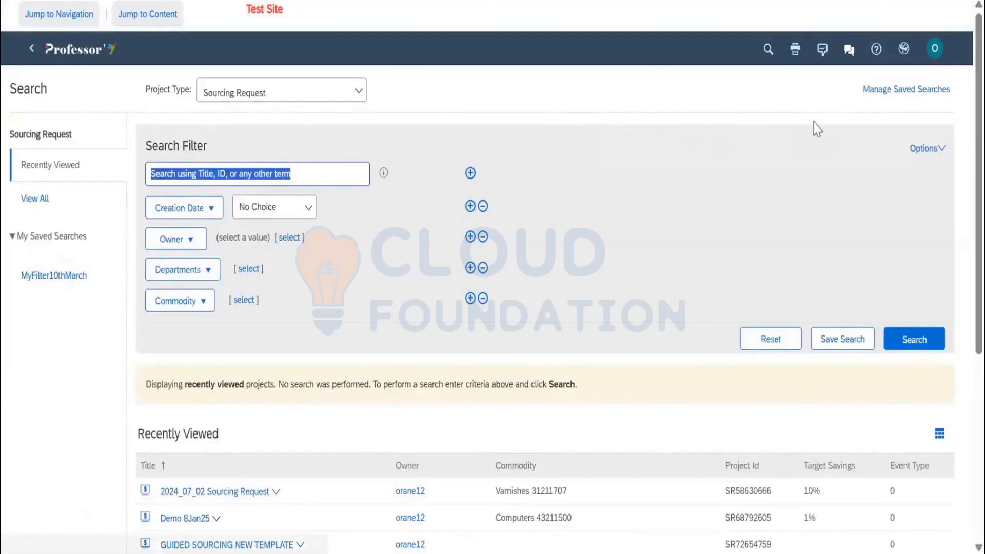
Review the search display options and close them
left_click(927, 148)
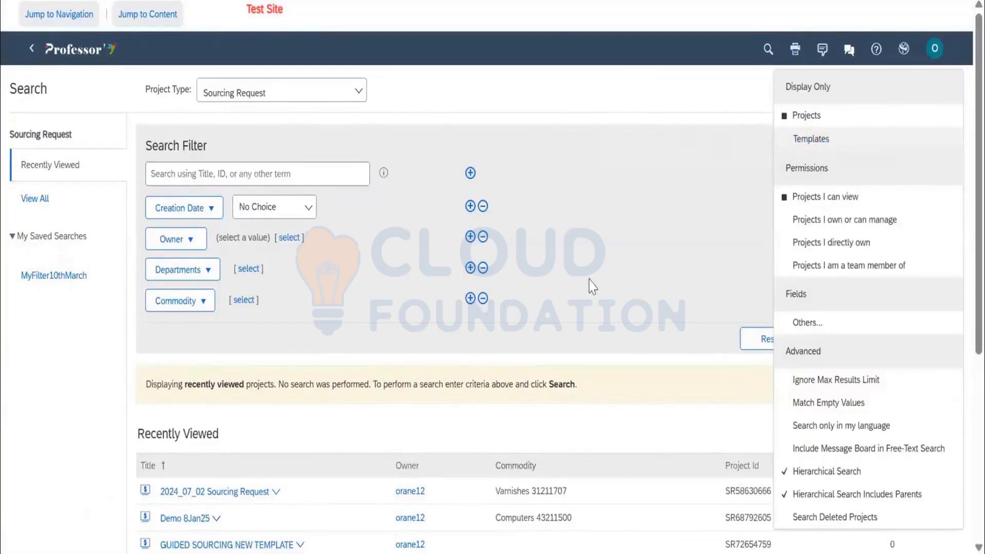
scroll(589, 282, "down", 6)
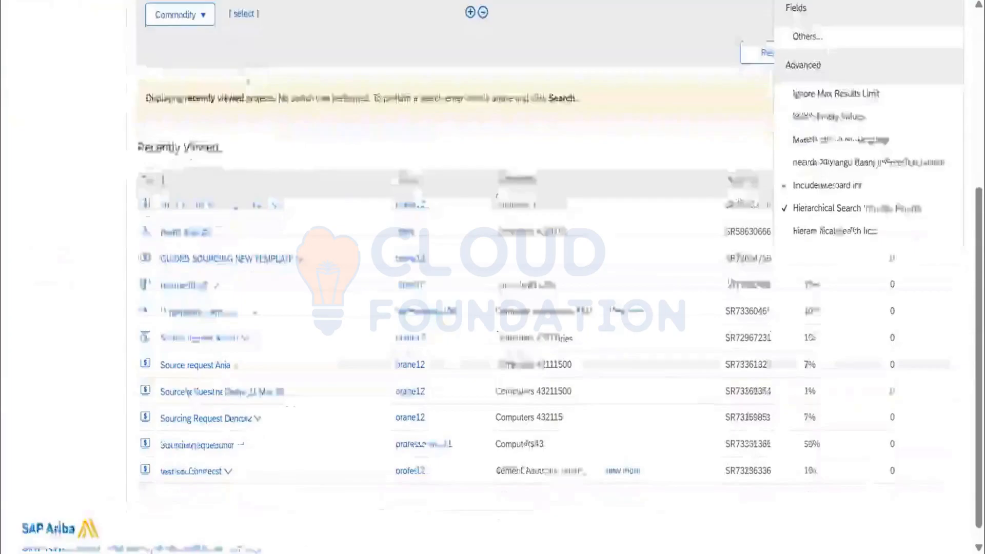
scroll(677, 138, "up", 6)
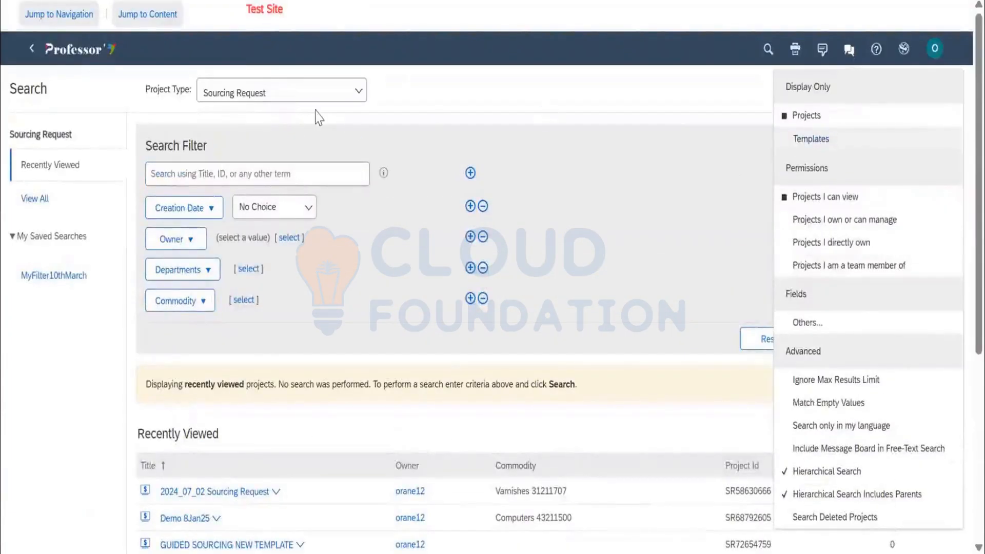
left_click(714, 100)
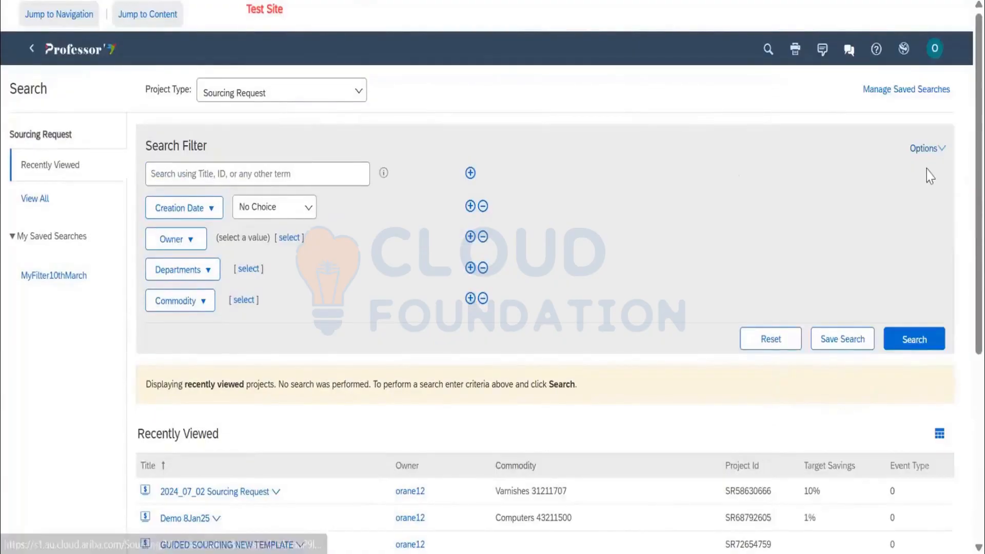
Search the sourcing requests limited to Templates and scroll through the results
left_click(818, 138)
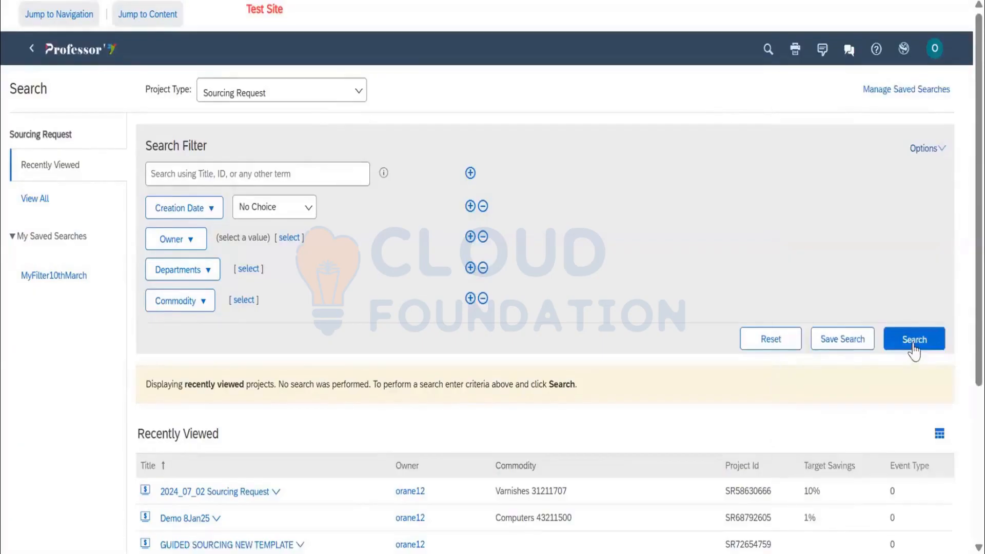
left_click(914, 343)
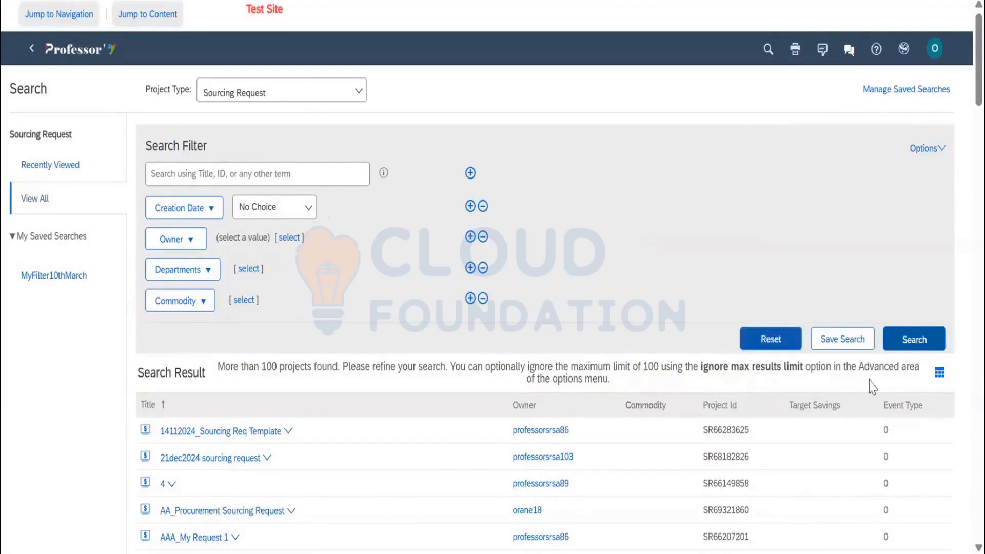
scroll(535, 199, "down", 1)
scroll(535, 198, "down", 3)
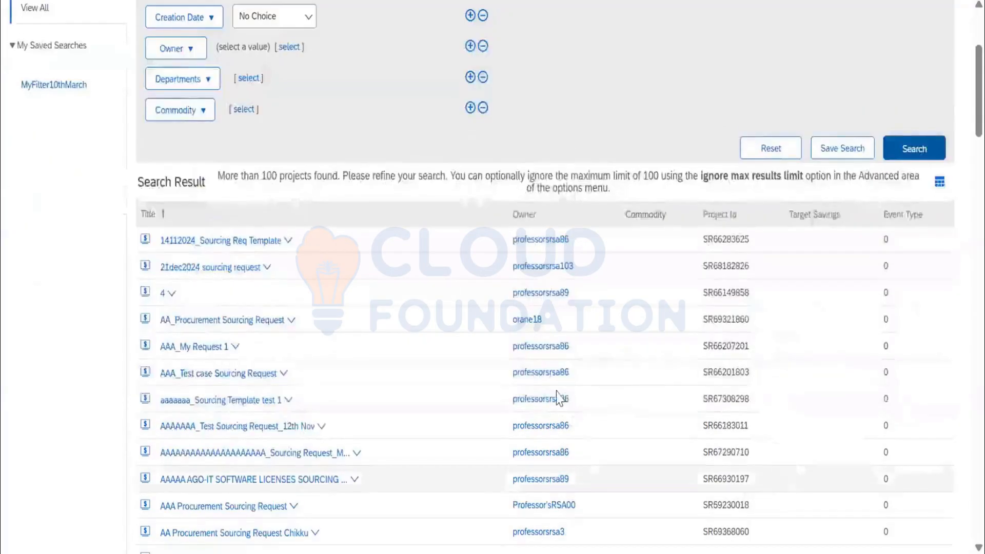
scroll(557, 395, "down", 7)
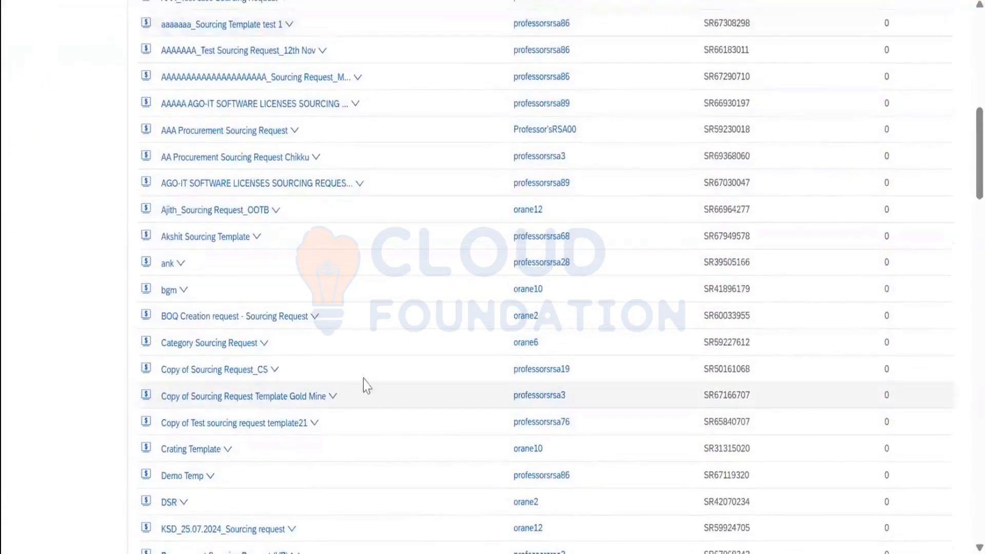
scroll(363, 383, "up", 11)
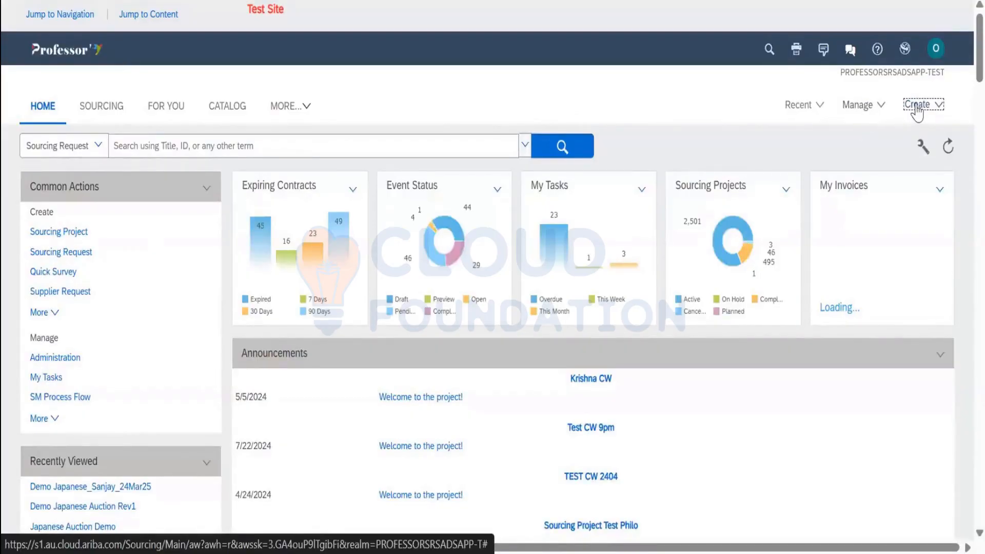
Choose Create > Sourcing Project to bring up the Untitled Sourcing Project form
left_click(917, 106)
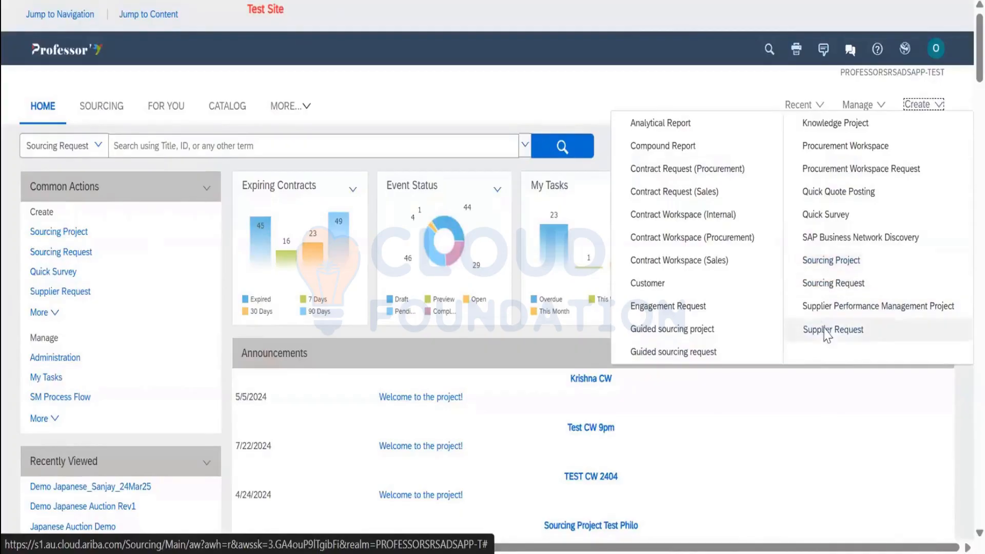
left_click(831, 263)
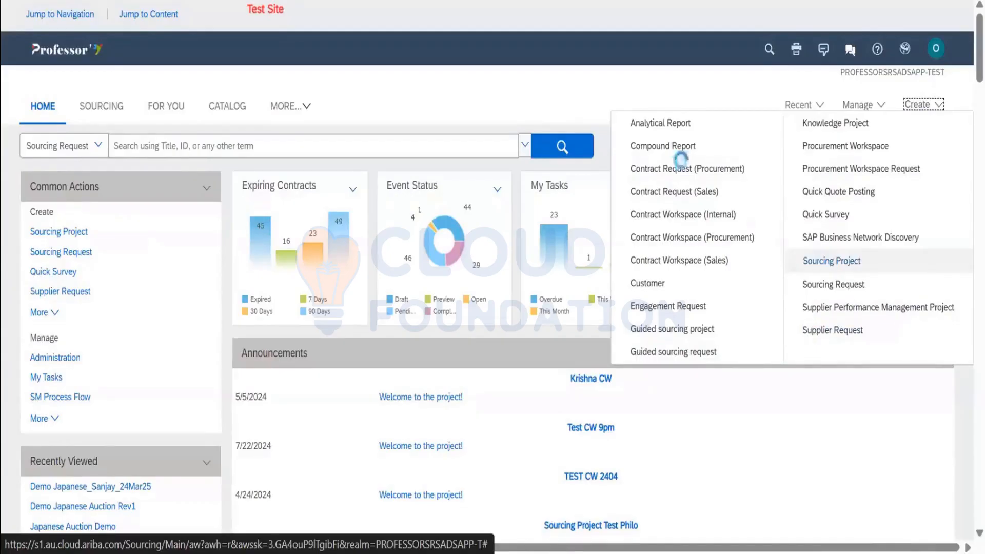
left_click(671, 112)
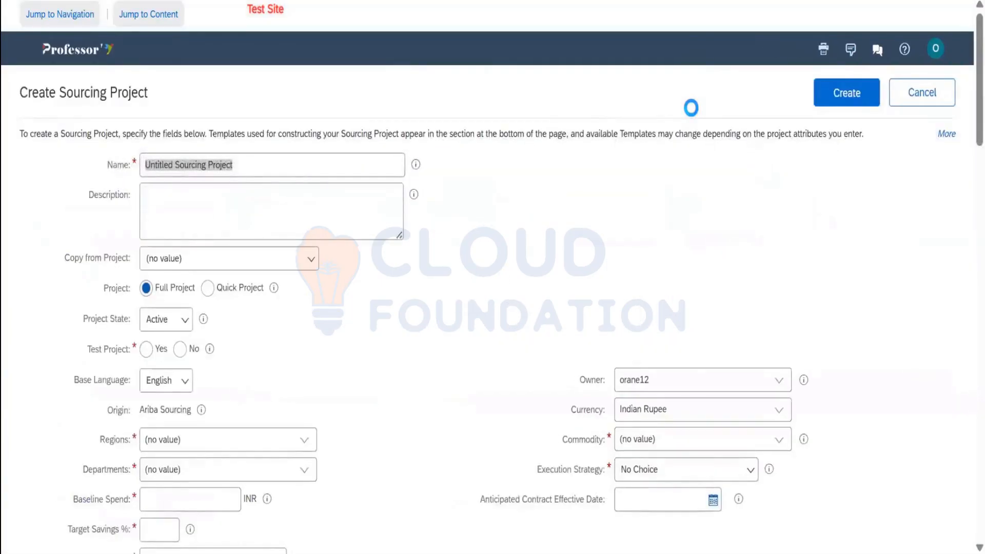
left_click(259, 169)
key("BackSpace")
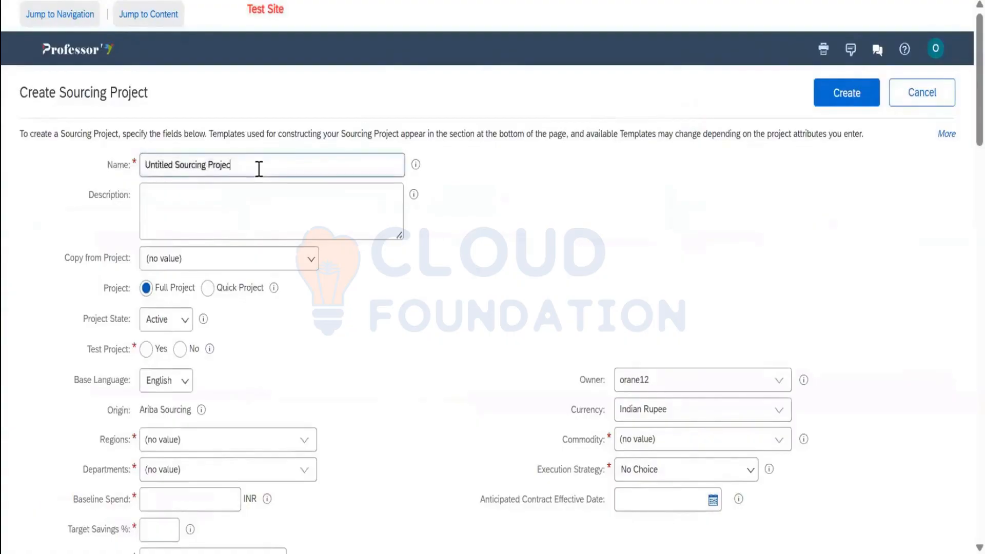
key("BackSpace")
key("BackSpace")
key("BackSpace")
key("BackSpace")
key("BackSpace")
key("BackSpace")
key("BackSpace")
key("BackSpace")
key("BackSpace")
key("BackSpace")
key("BackSpace")
key("BackSpace")
key("BackSpace")
key("BackSpace")
key("BackSpace")
key("BackSpace")
key("BackSpace")
key("BackSpace")
key("BackSpace")
key("BackSpace")
key("BackSpace")
key("BackSpace")
key("BackSpace")
key("BackSpace")
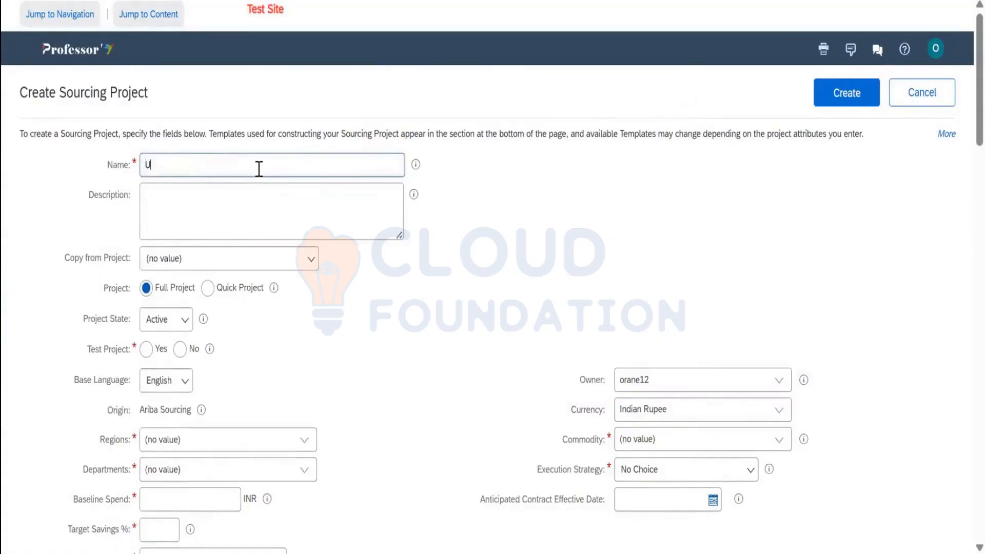
type("df")
key("BackSpace")
key("BackSpace")
type("Demo Sour")
type("cing Project")
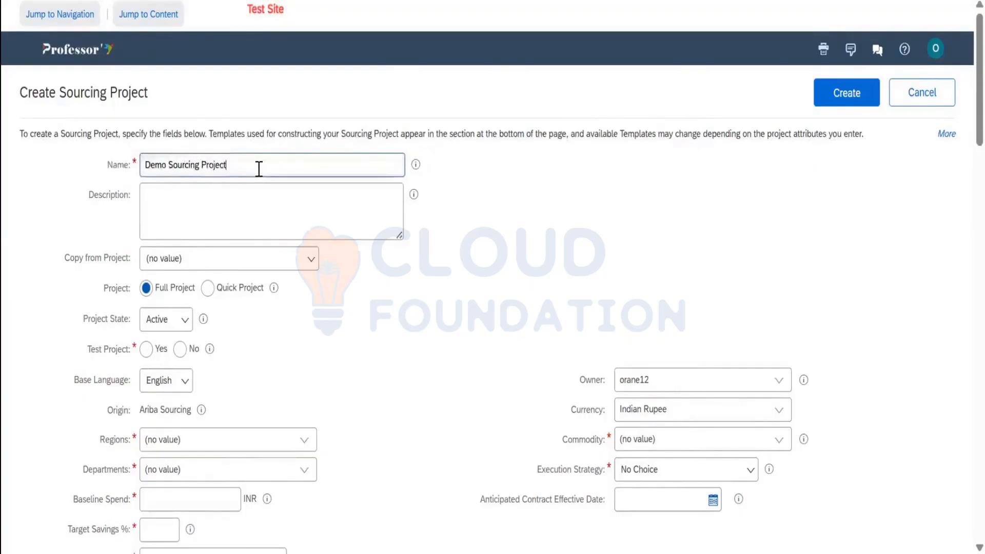
type("_Sanjay_25Mar25")
scroll(260, 176, "down", 2)
left_click(311, 169)
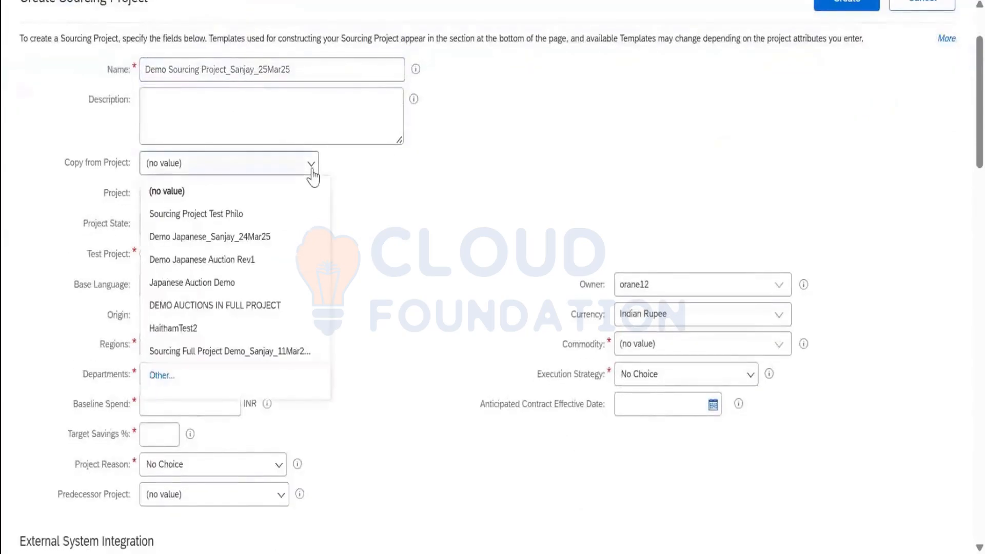
left_click(269, 241)
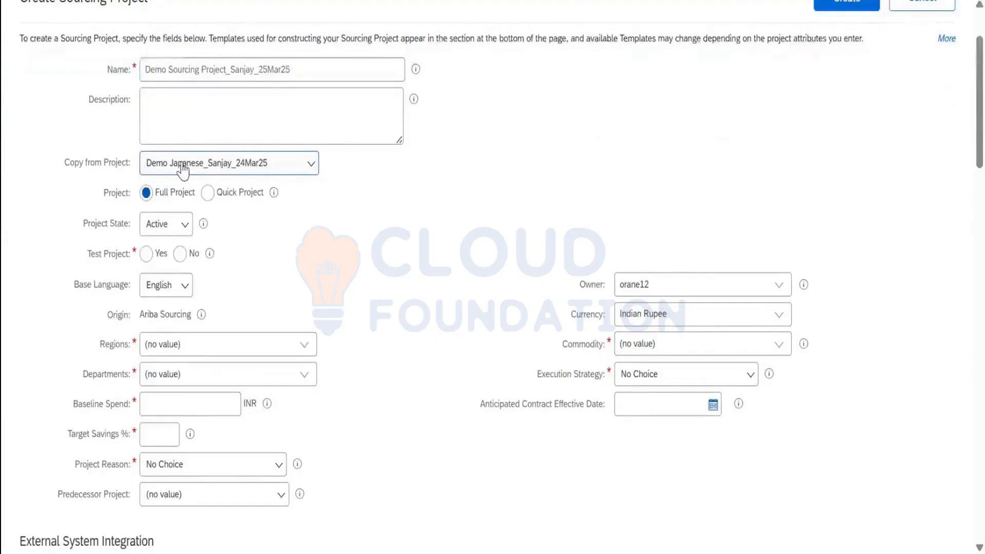
scroll(289, 196, "up", 1)
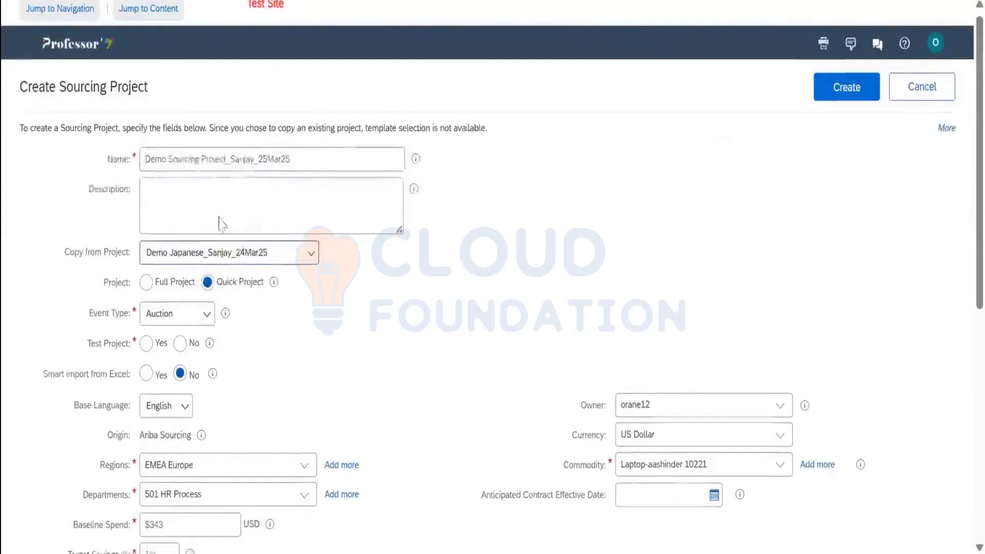
scroll(220, 222, "down", 2)
scroll(647, 340, "down", 7)
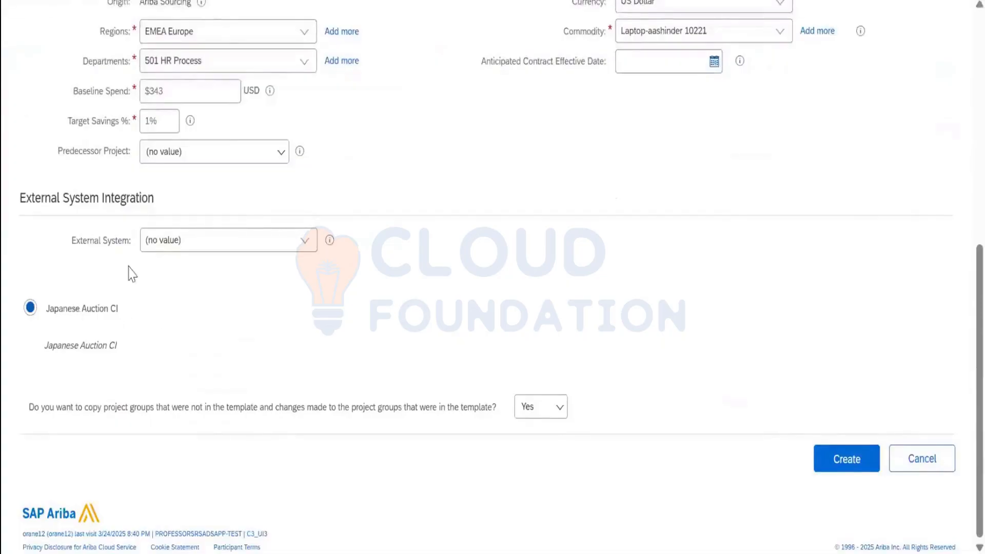
scroll(129, 274, "up", 6)
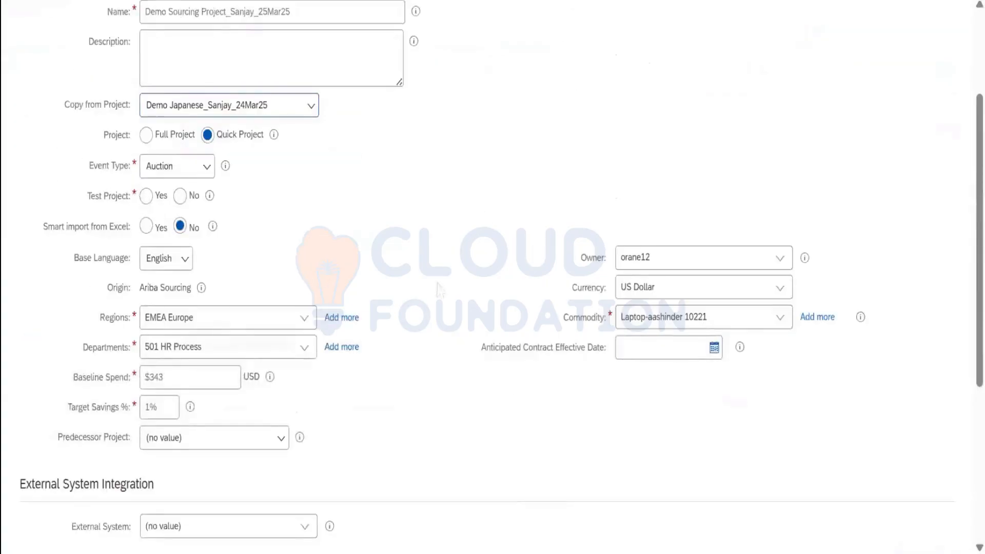
scroll(435, 296, "down", 6)
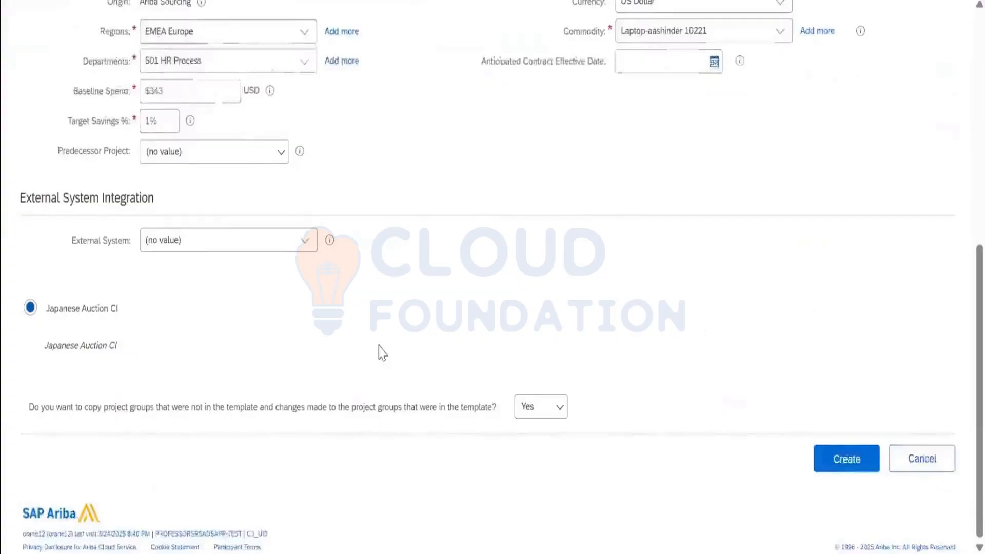
scroll(337, 308, "up", 6)
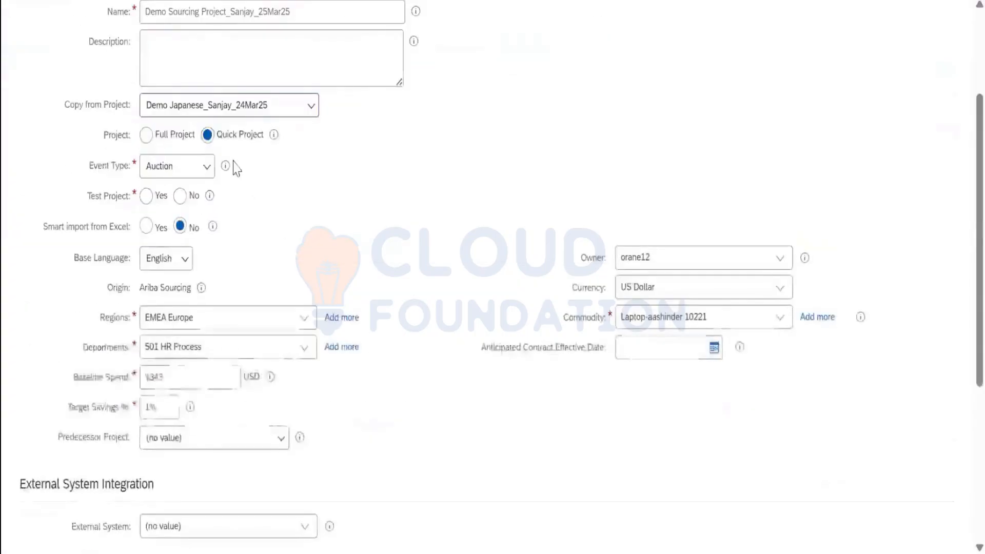
scroll(210, 239, "up", 2)
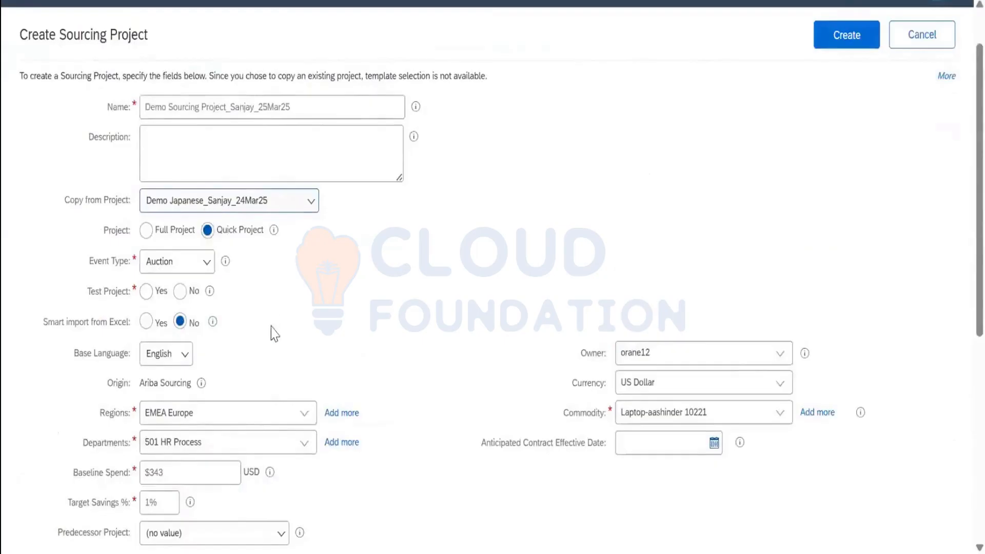
scroll(275, 333, "down", 4)
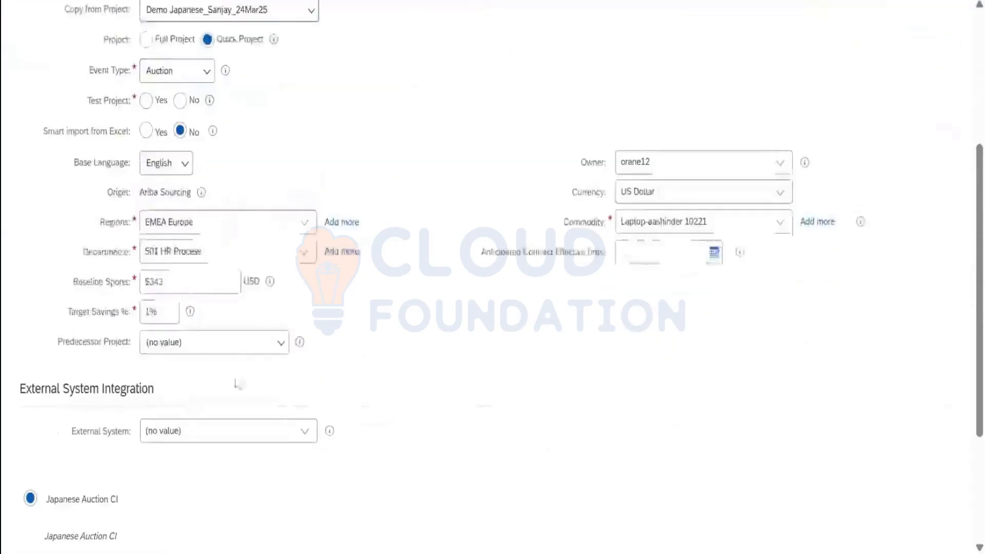
scroll(262, 303, "up", 5)
Set Copy from Project to (no value) and browse the Select a template list
left_click(283, 261)
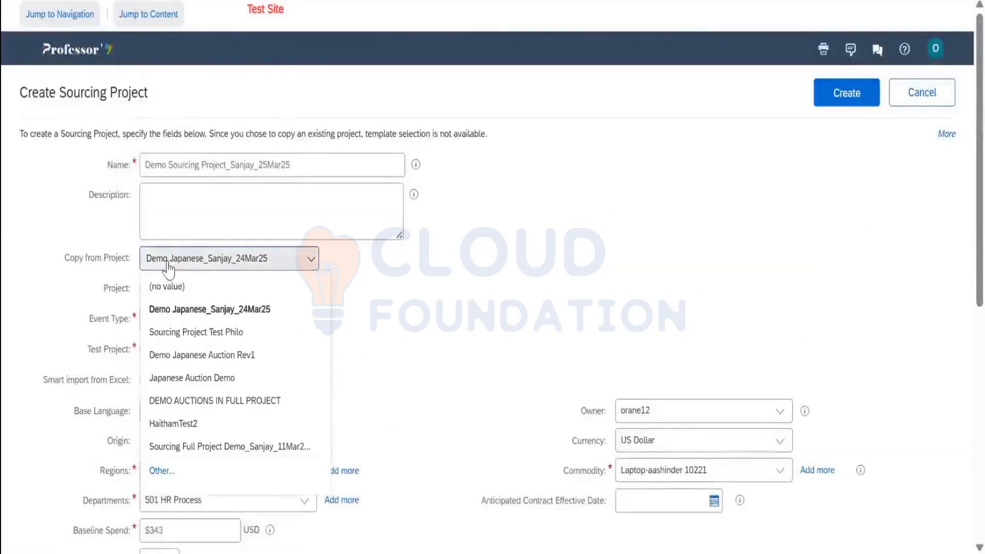
left_click(180, 289)
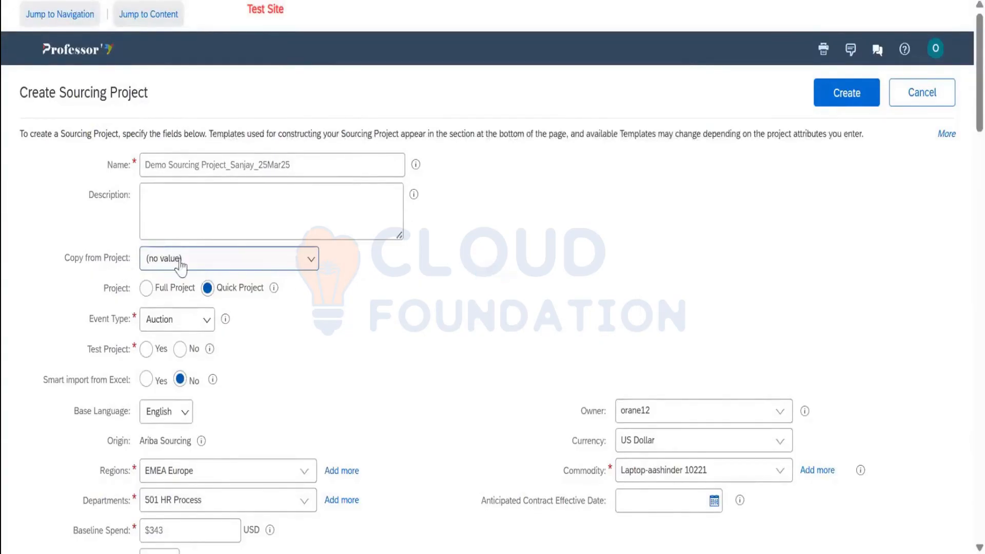
scroll(396, 269, "down", 1)
scroll(396, 269, "down", 4)
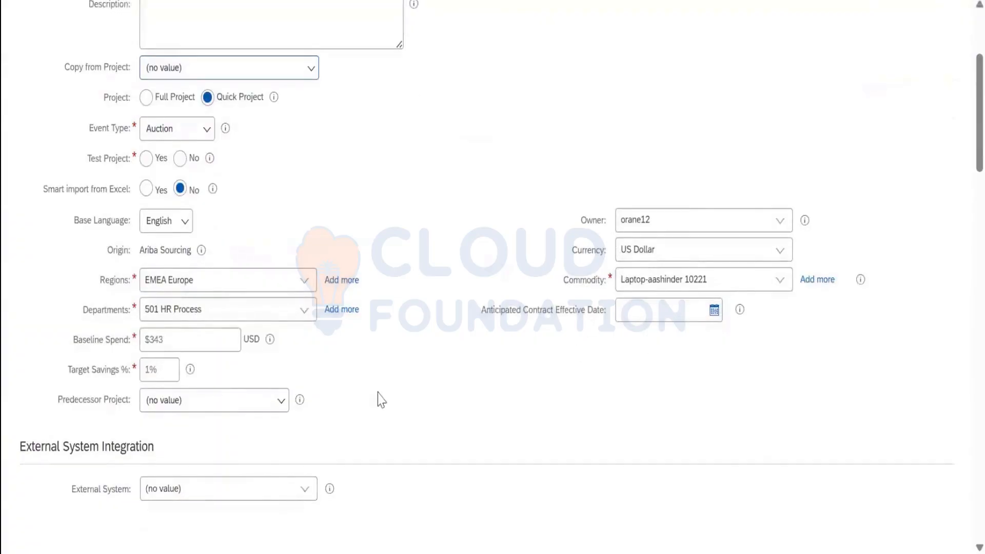
scroll(379, 398, "down", 8)
scroll(154, 287, "down", 17)
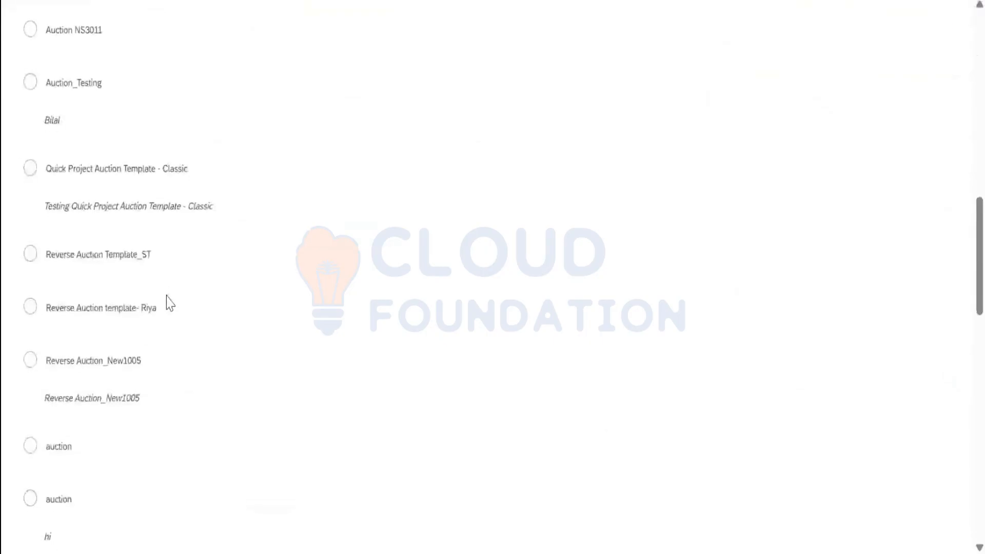
scroll(222, 281, "up", 20)
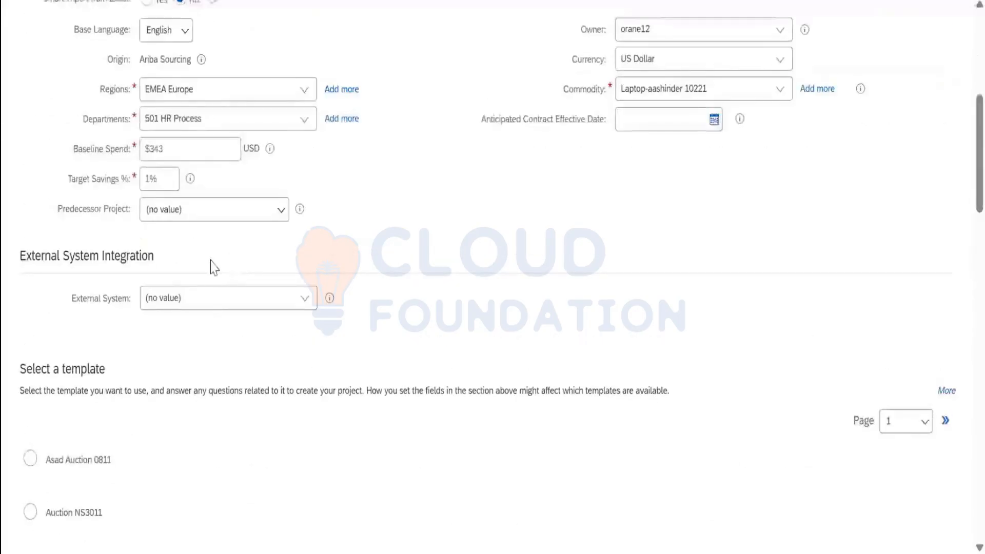
scroll(214, 268, "up", 6)
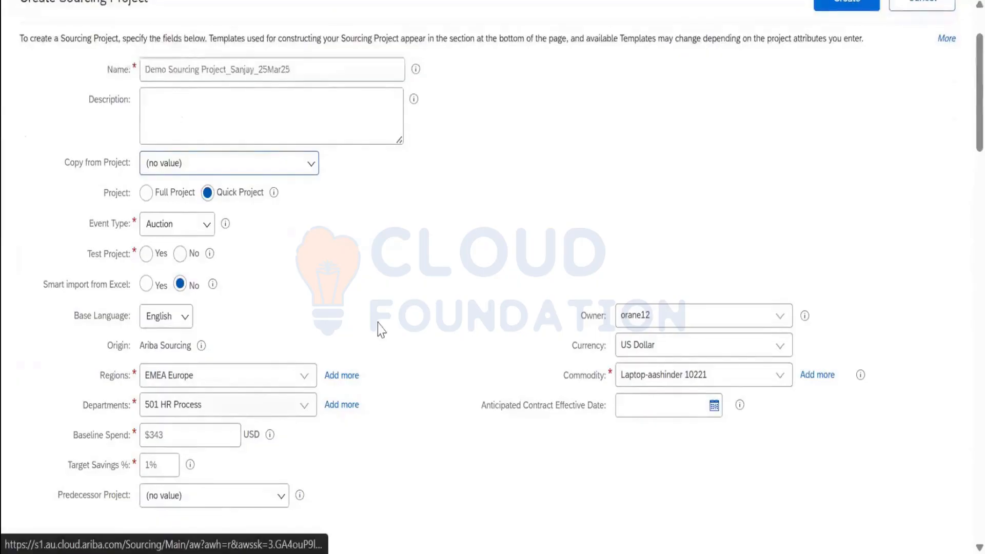
scroll(402, 297, "down", 10)
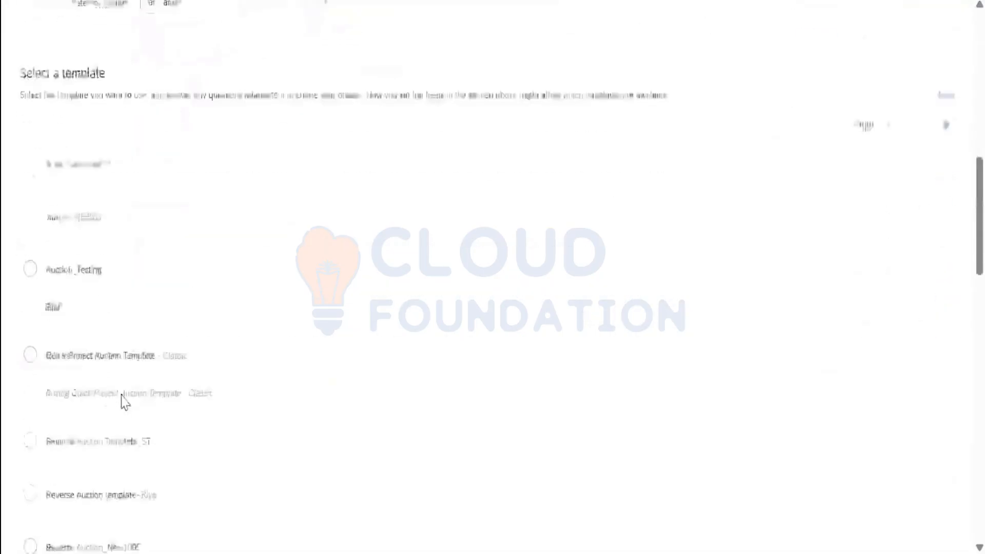
scroll(125, 403, "down", 6)
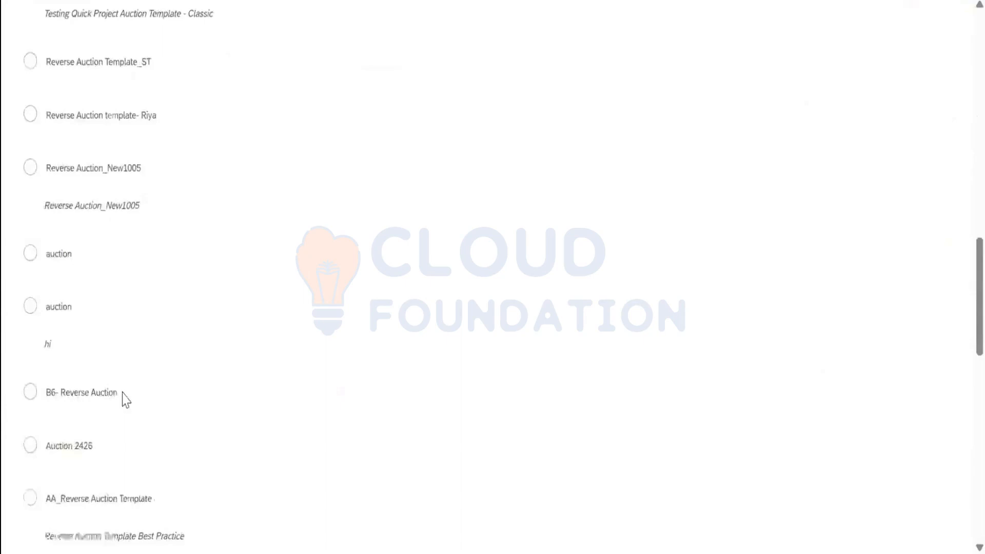
scroll(350, 275, "down", 8)
scroll(349, 275, "up", 20)
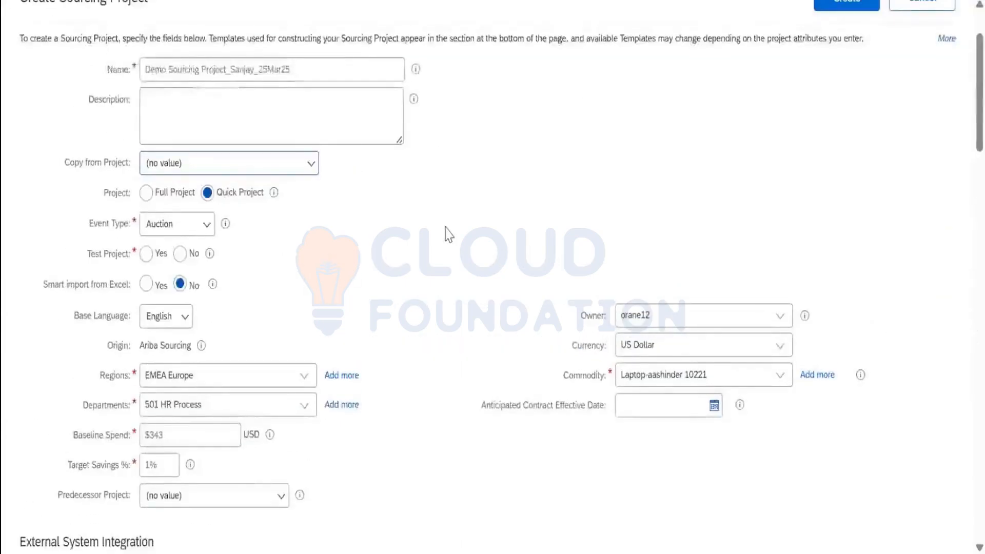
scroll(449, 234, "up", 2)
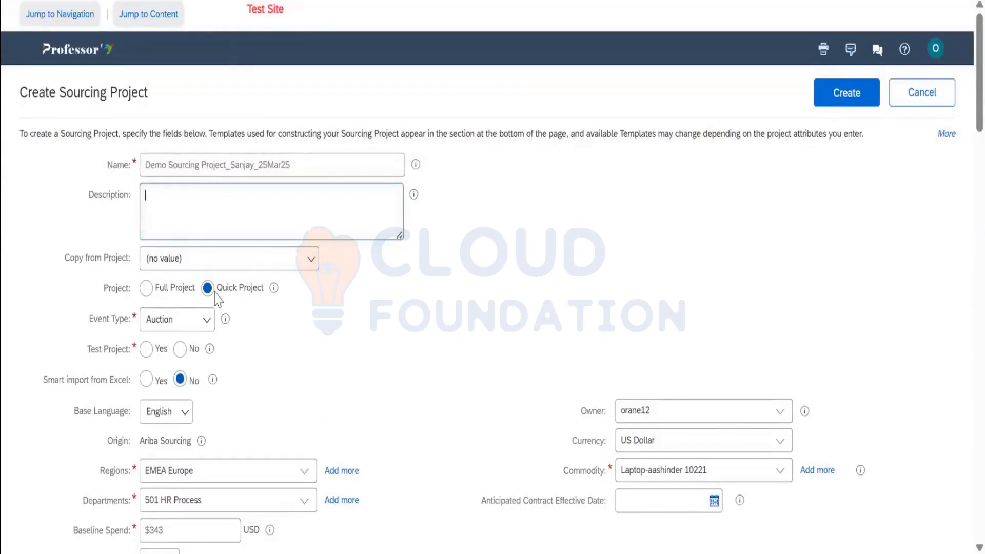
Show the Event Type options: No Choice, RFI, RFP, Auction and Forward Auction
left_click(206, 323)
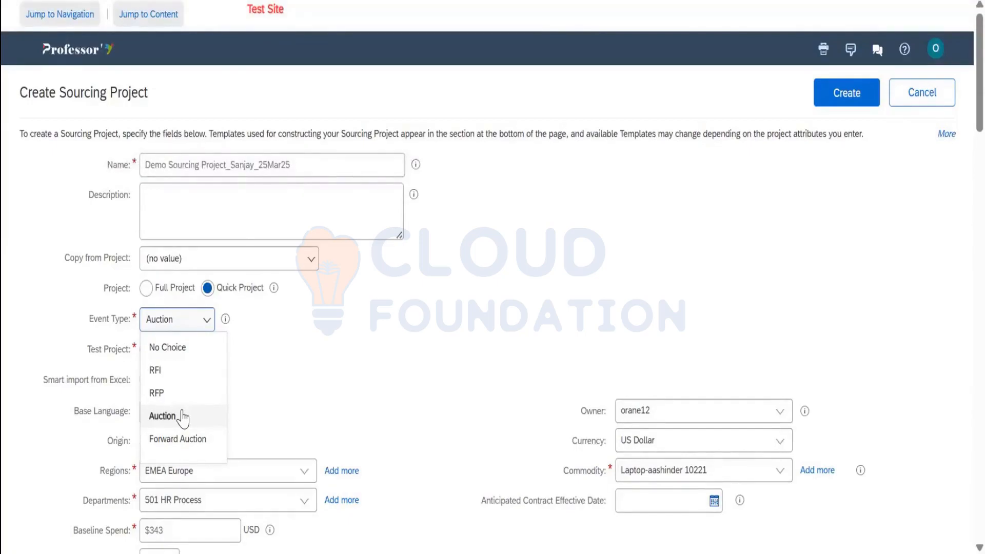
Change the event type from Auction to RFP and set Test Project to No
left_click(420, 384)
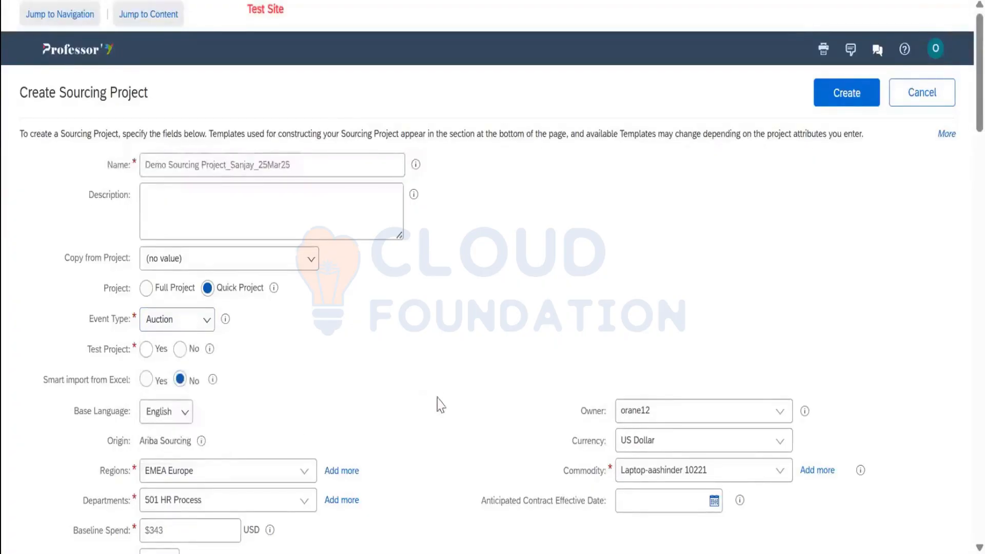
left_click(177, 324)
left_click(156, 393)
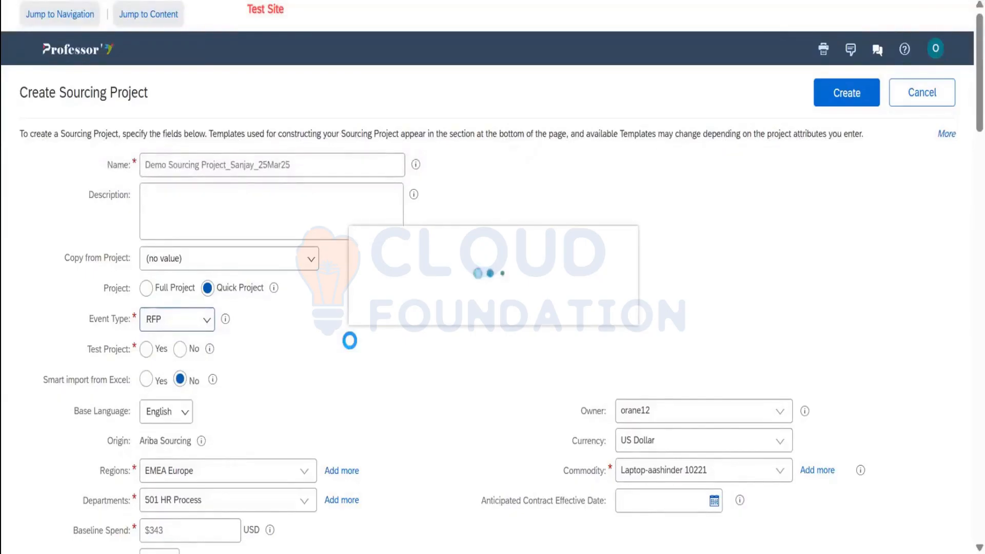
scroll(308, 318, "down", 2)
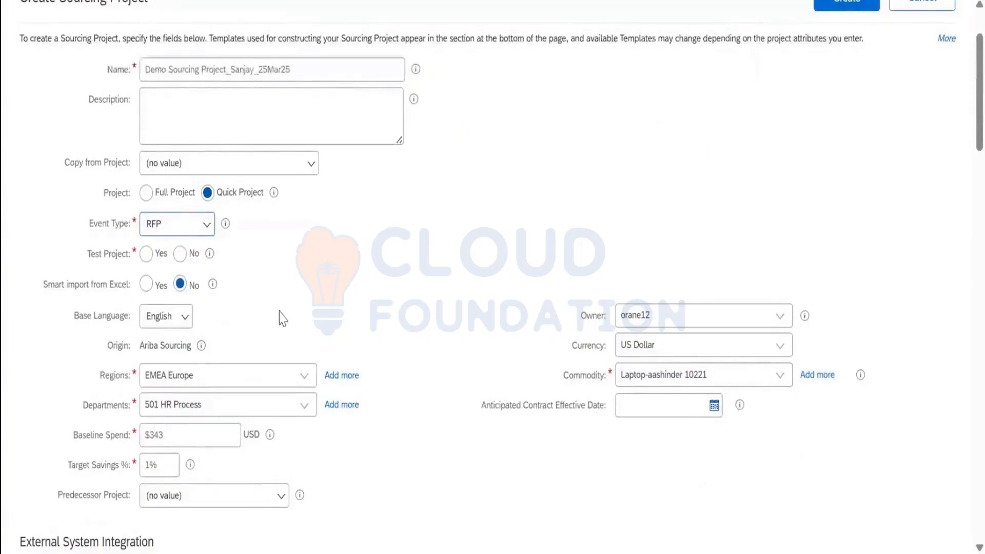
left_click(180, 255)
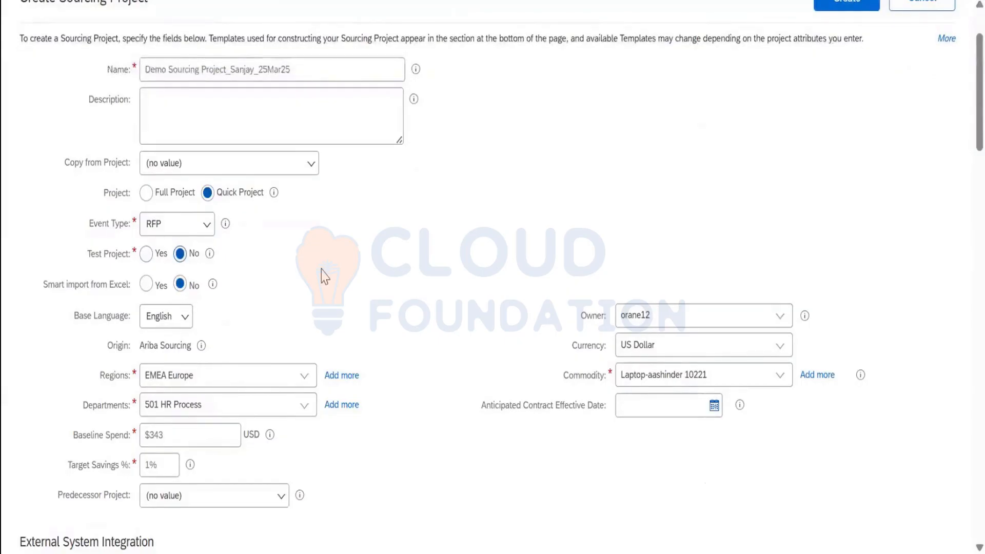
scroll(331, 283, "down", 2)
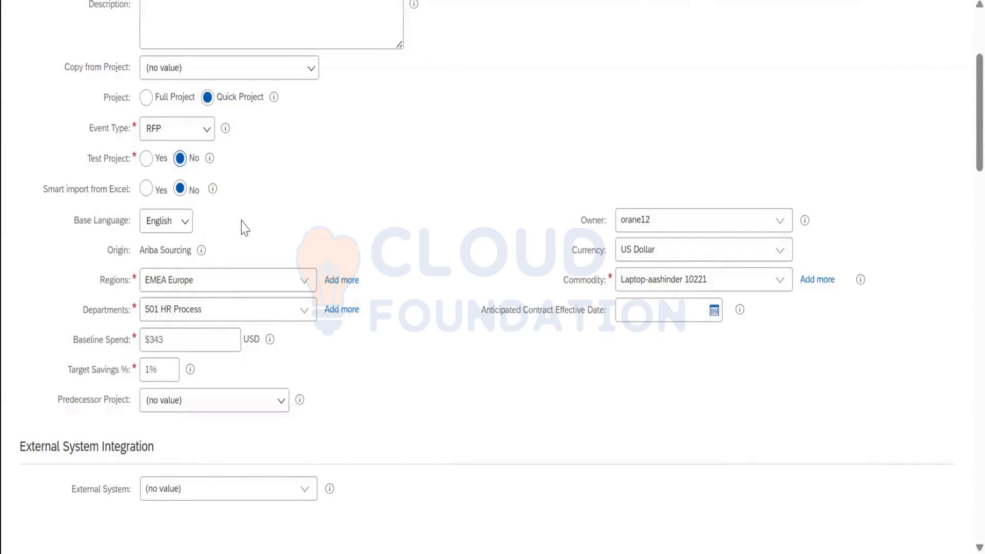
scroll(226, 238, "down", 2)
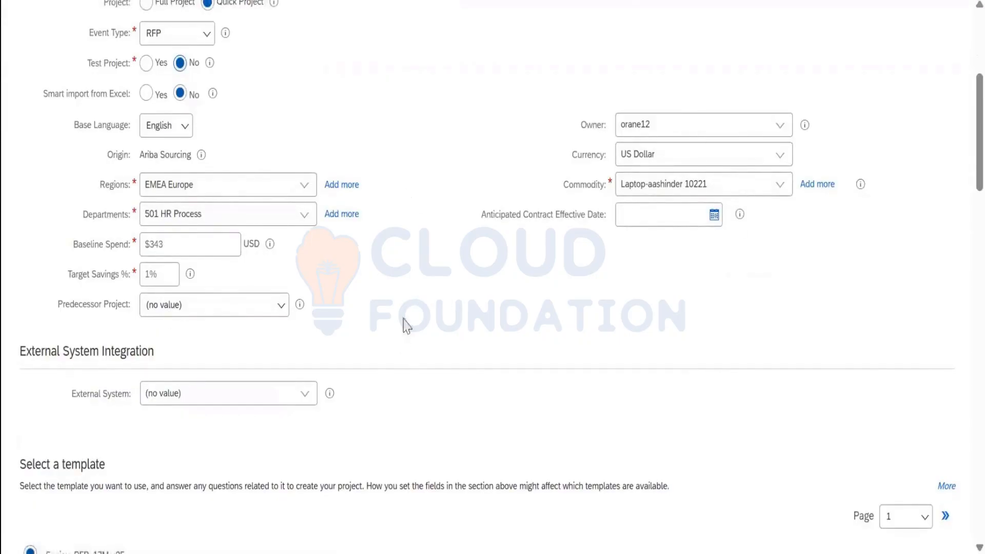
scroll(452, 287, "down", 6)
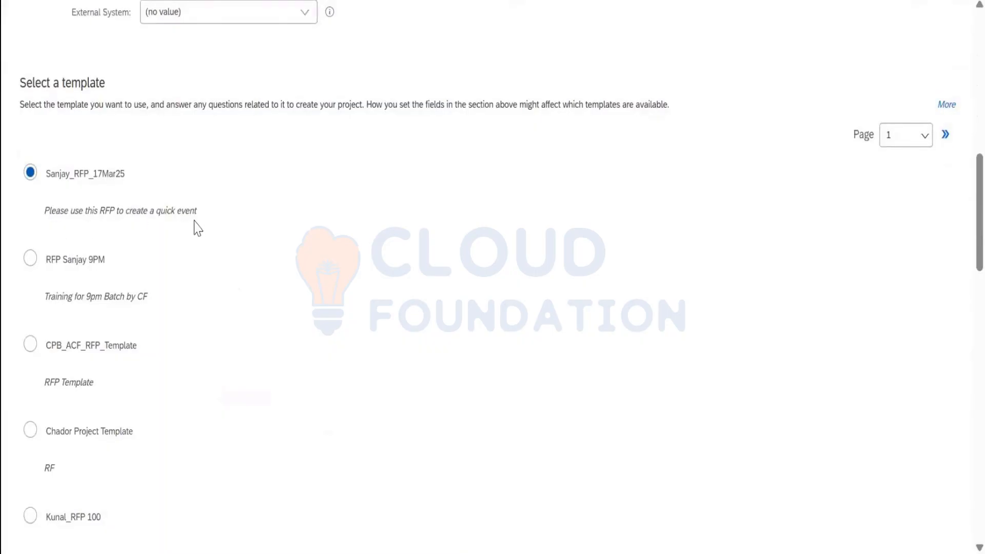
left_click_drag(195, 226, 26, 203)
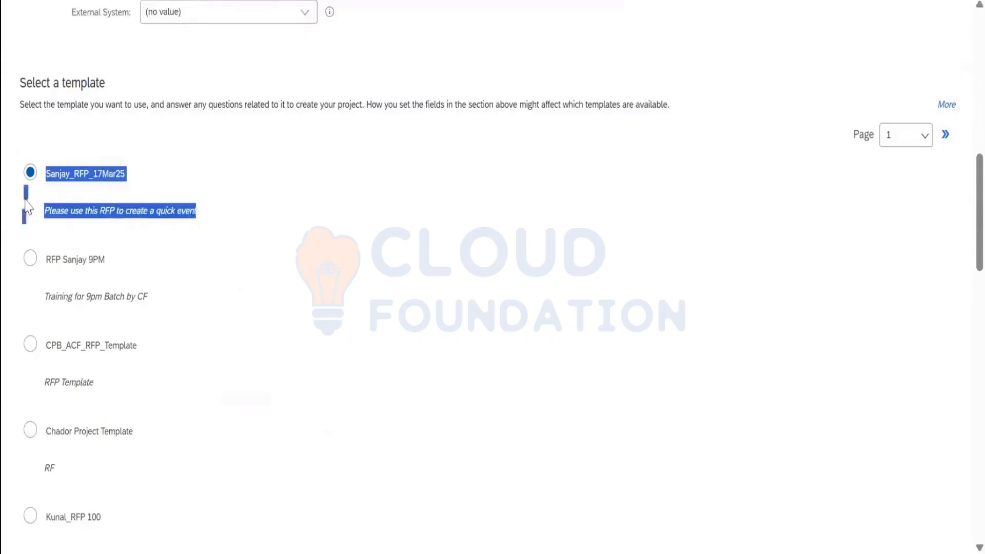
left_click(224, 248)
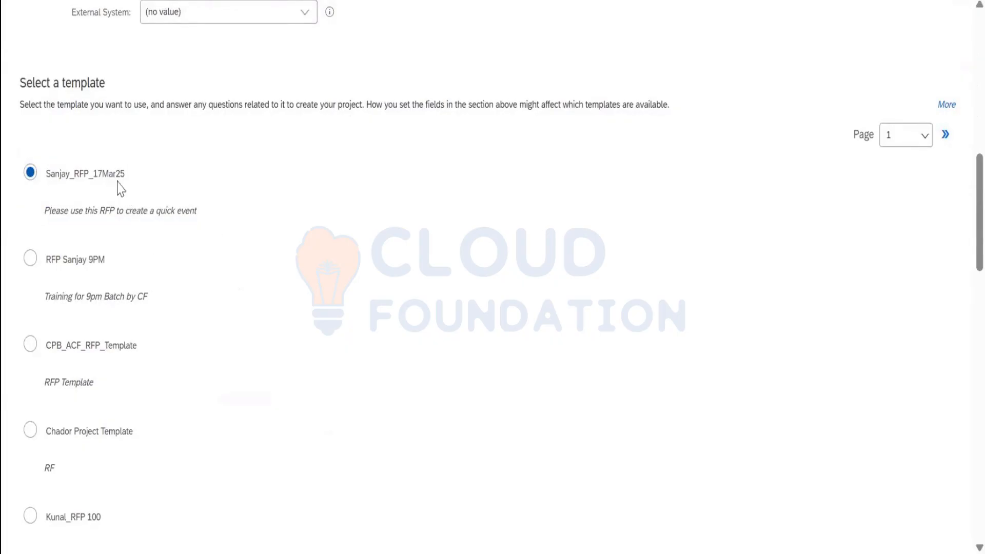
scroll(611, 277, "up", 10)
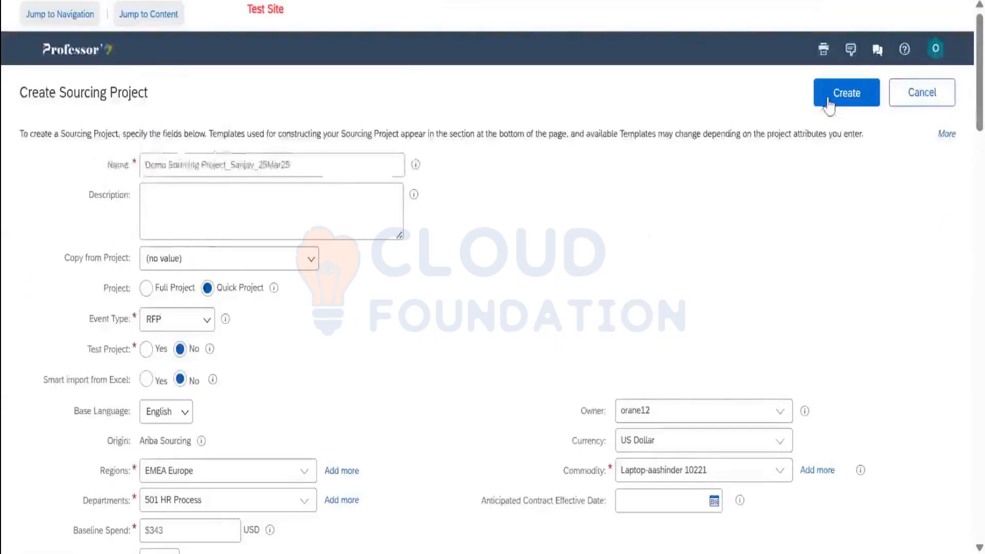
Create the quick RFP project and review its event Rules page's envelope and timing rules
left_click(829, 100)
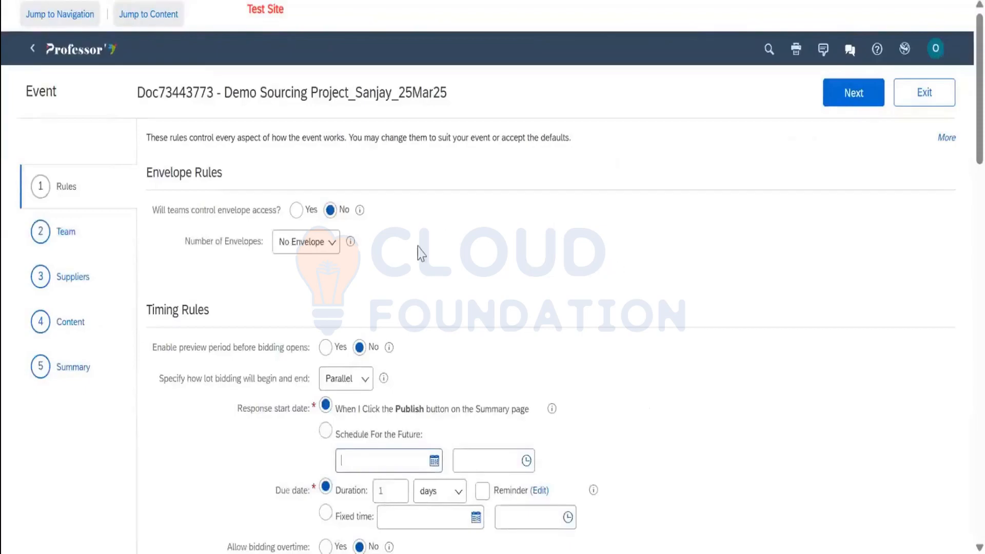
scroll(297, 121, "down", 2)
scroll(354, 176, "up", 2)
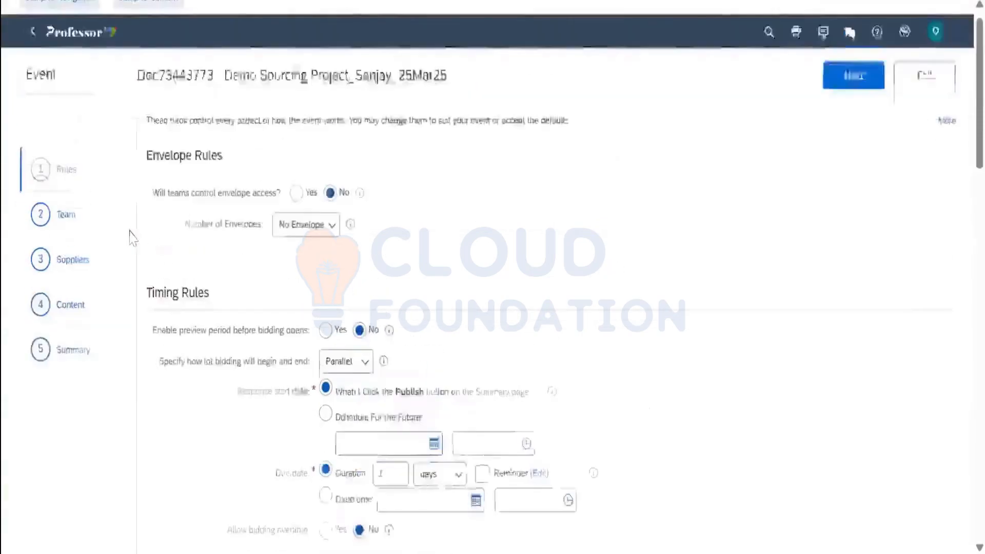
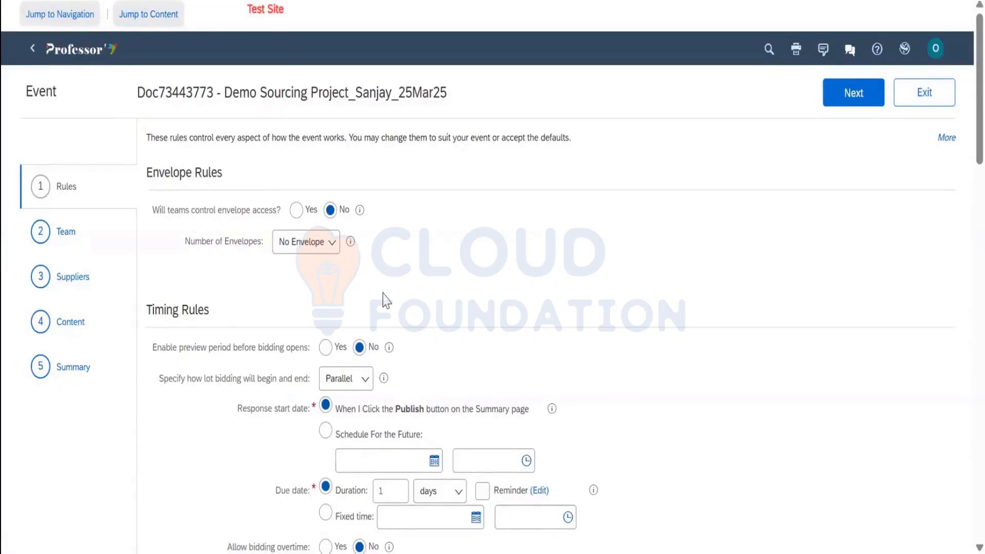
Keep the due-date duration at 1 day in the rules and continue to the Team step
scroll(386, 286, "down", 2)
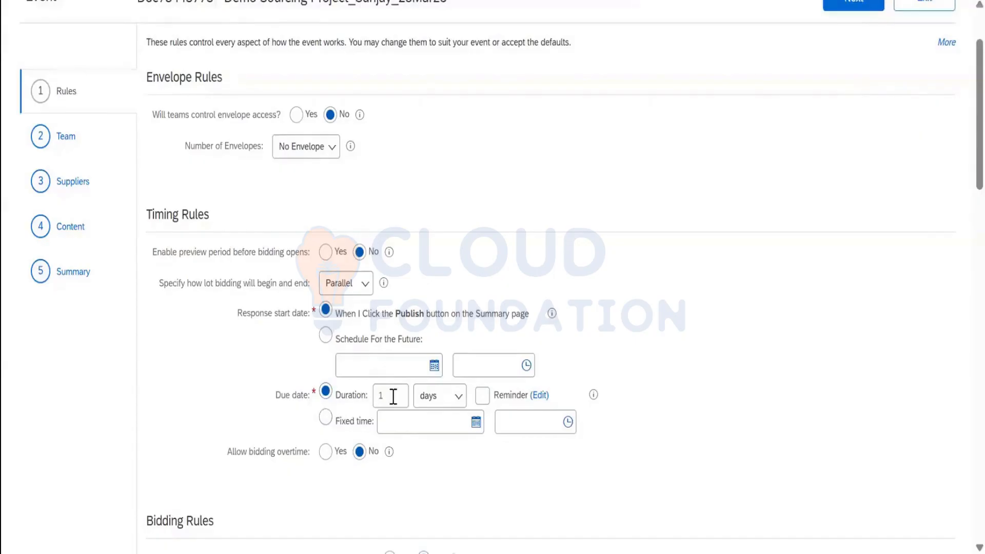
left_click(443, 399)
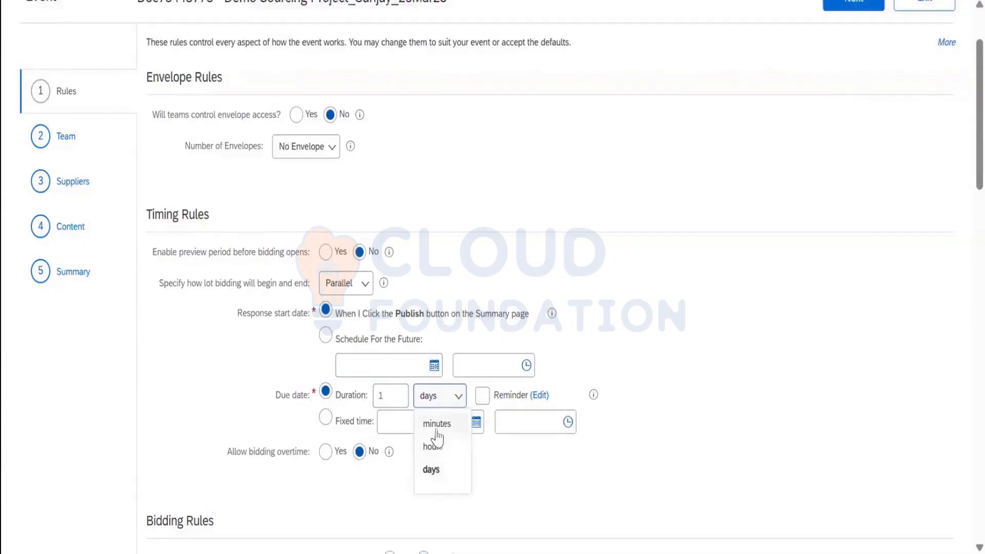
left_click(397, 398)
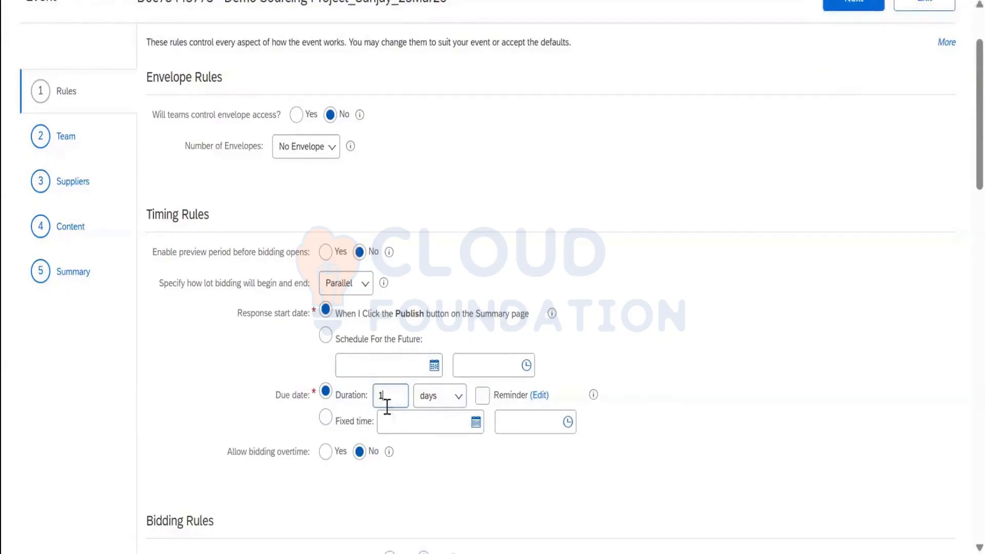
left_click(405, 396)
scroll(651, 321, "down", 7)
scroll(646, 325, "down", 7)
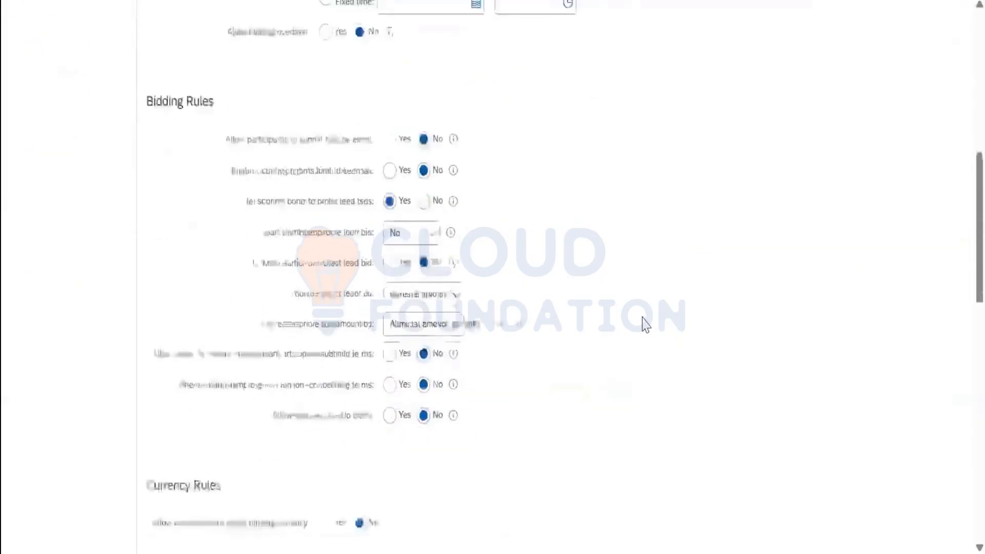
scroll(645, 325, "down", 9)
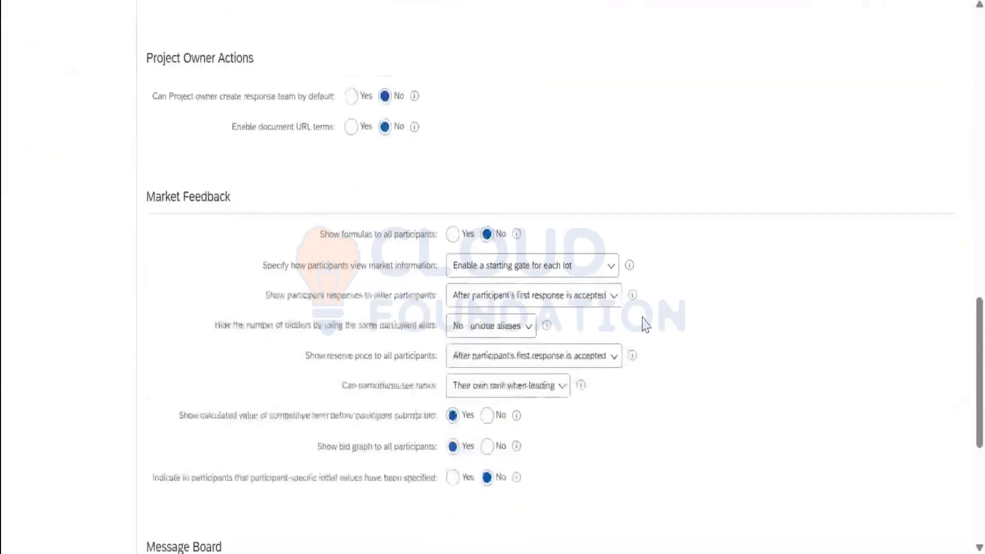
left_click(838, 513)
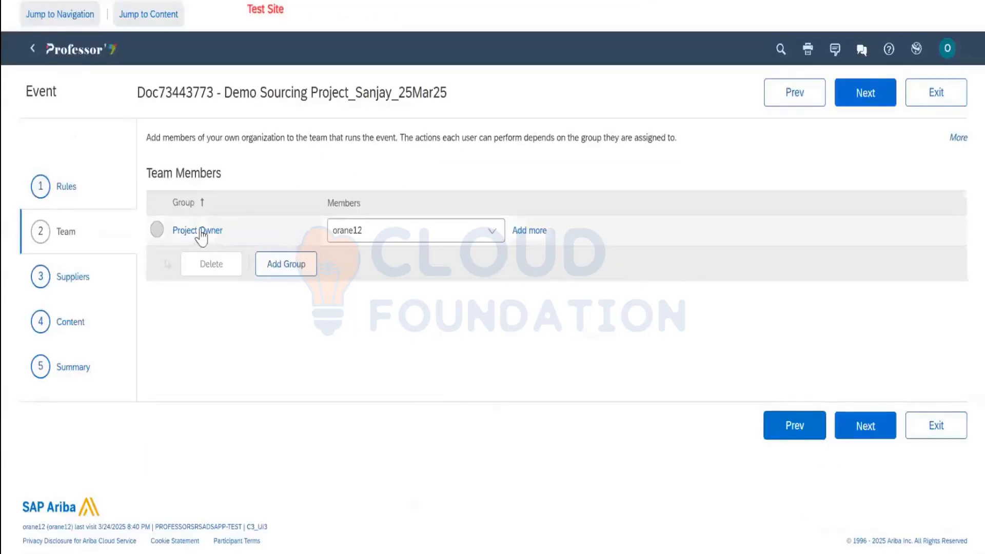
Create a new team group titled 'Sourcing Supervisor'
left_click(411, 234)
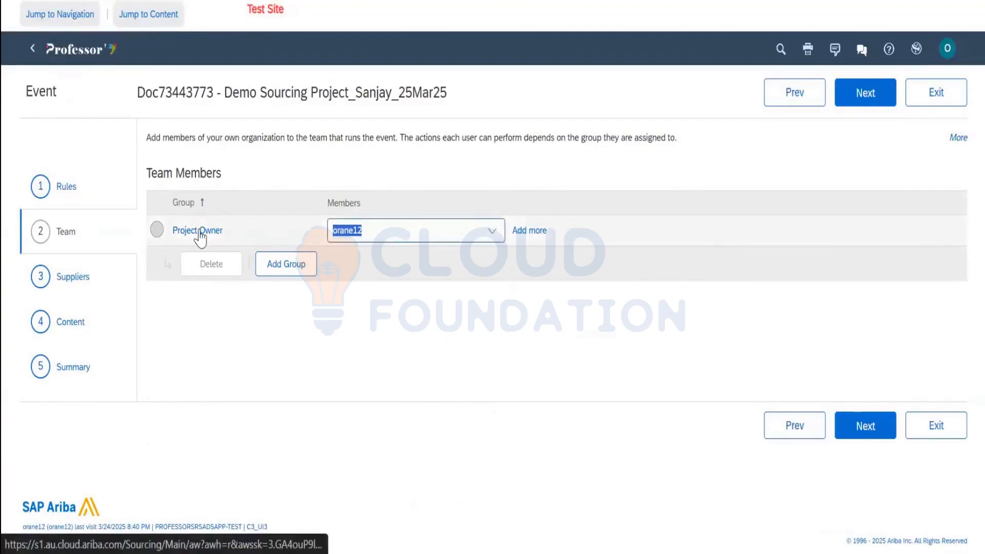
left_click(292, 272)
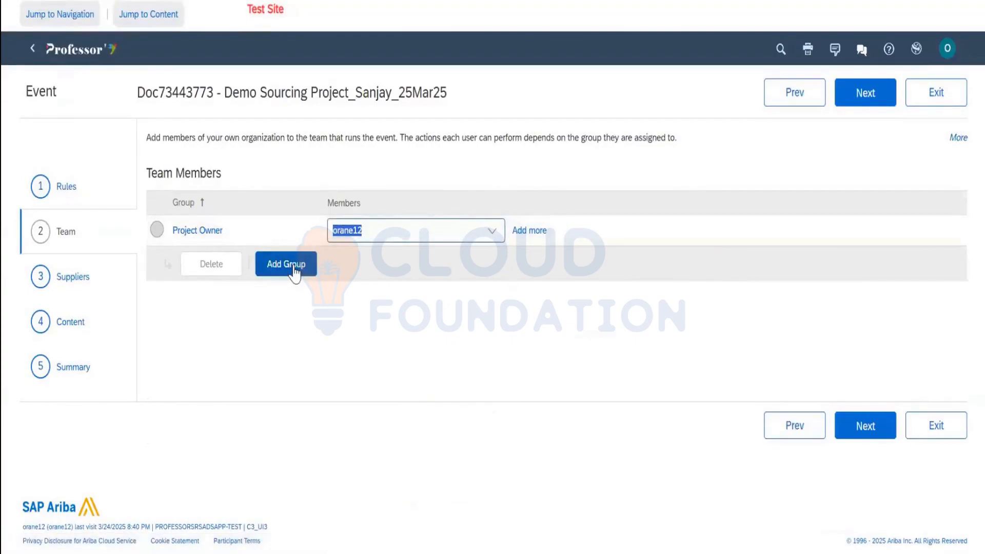
left_click(294, 272)
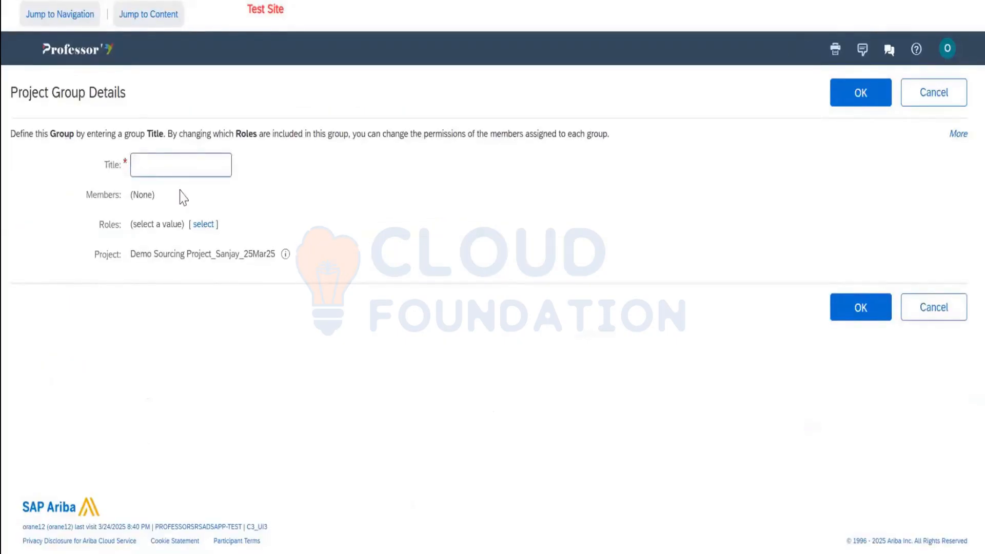
type("Sourcing Supervisor")
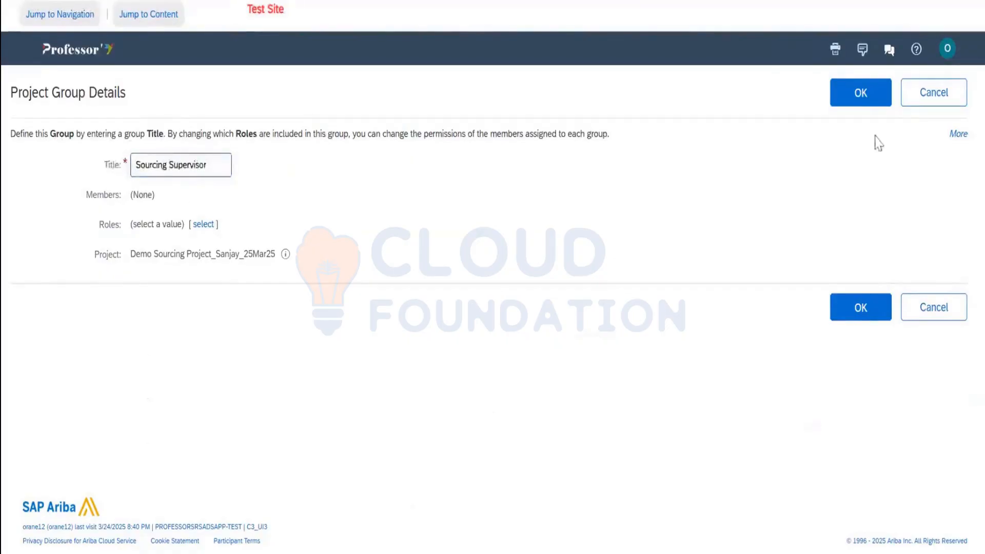
left_click(870, 96)
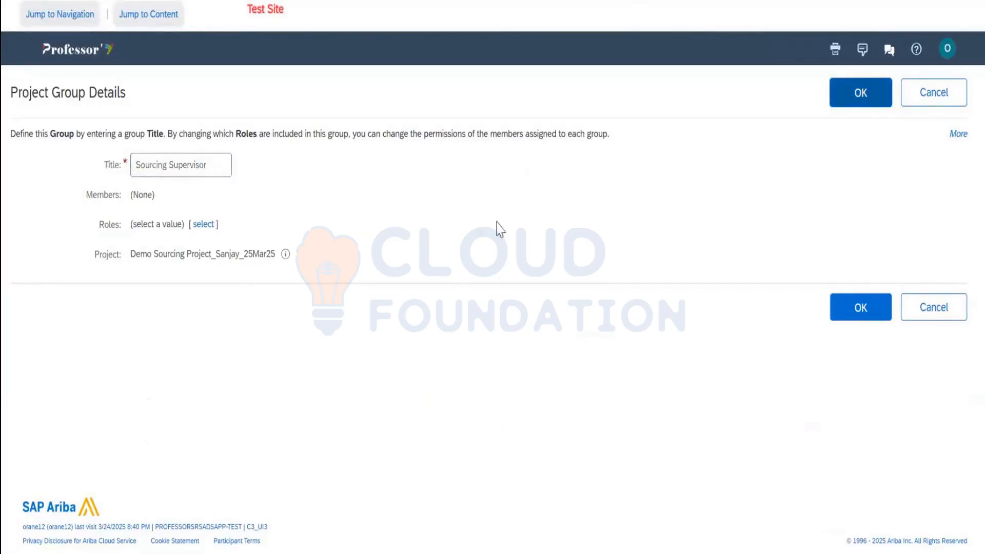
Add the second enterprise user as the group's member and open the Sourcing Supervisor details
left_click(534, 263)
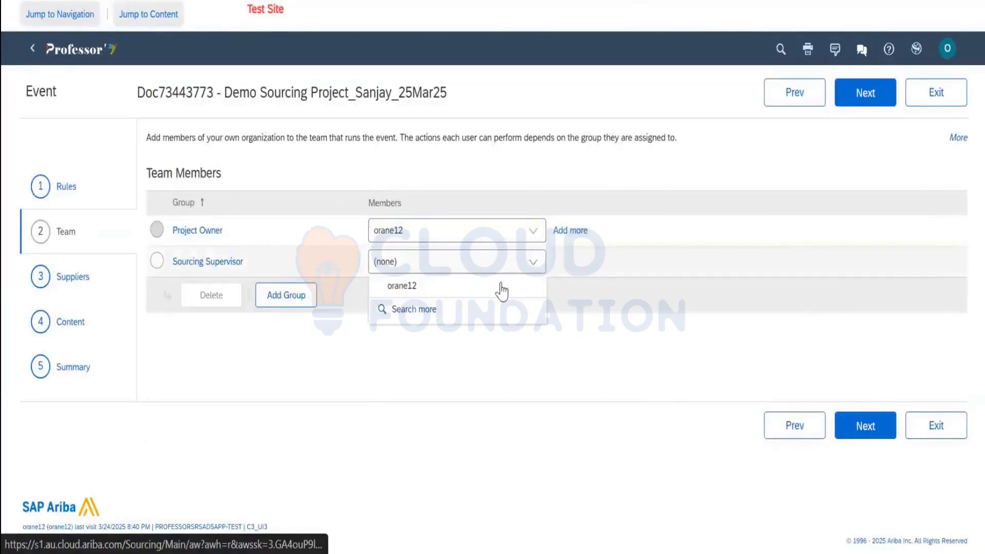
left_click(469, 306)
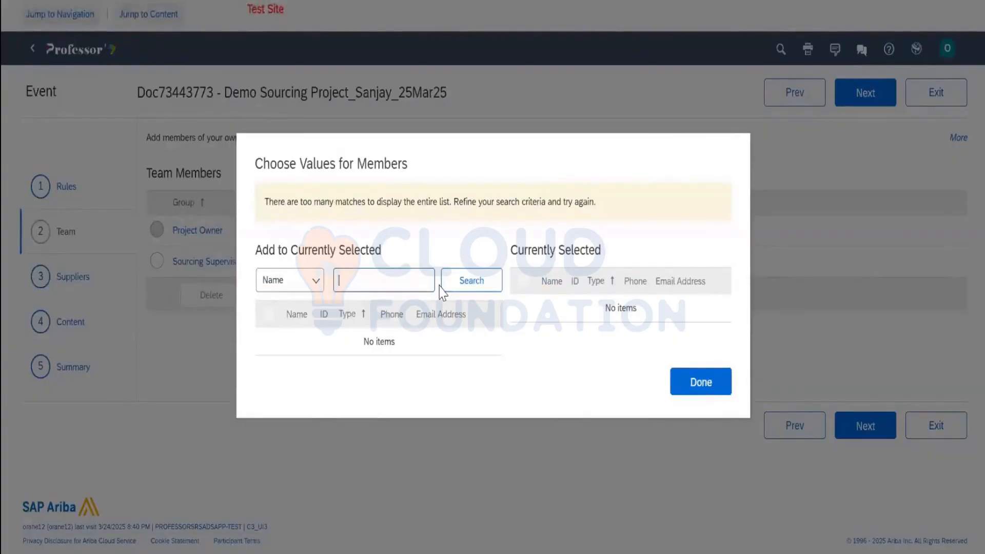
type("orane12")
key("BackSpace")
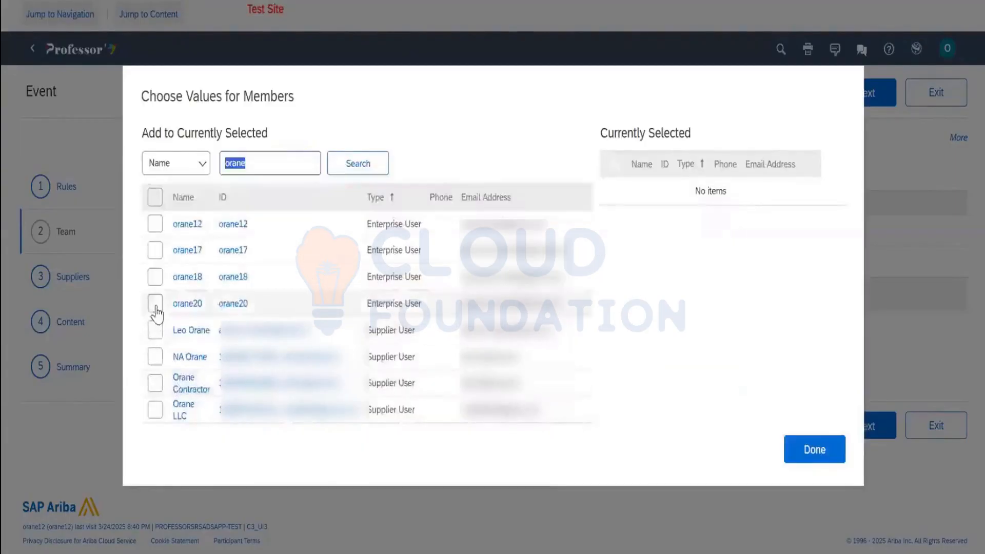
left_click(155, 306)
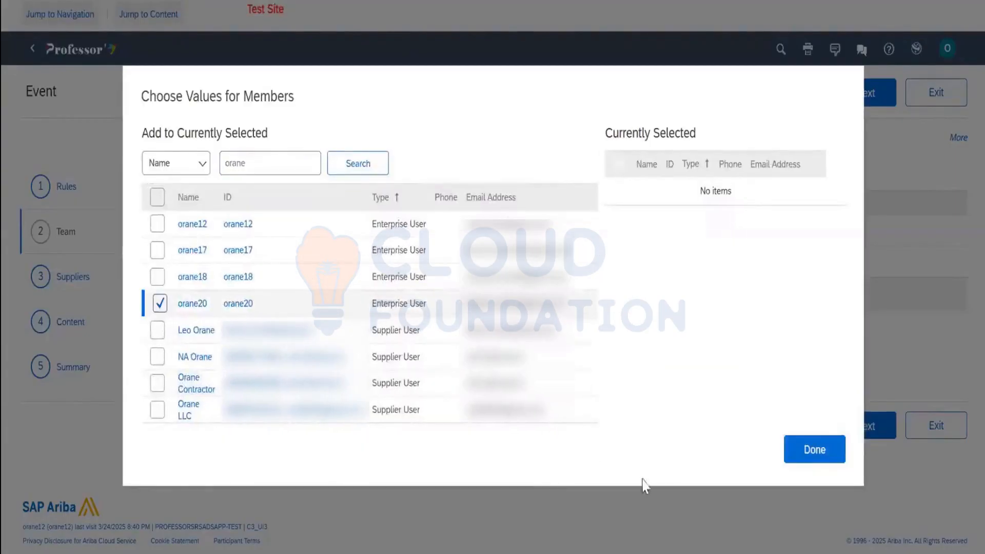
left_click(815, 449)
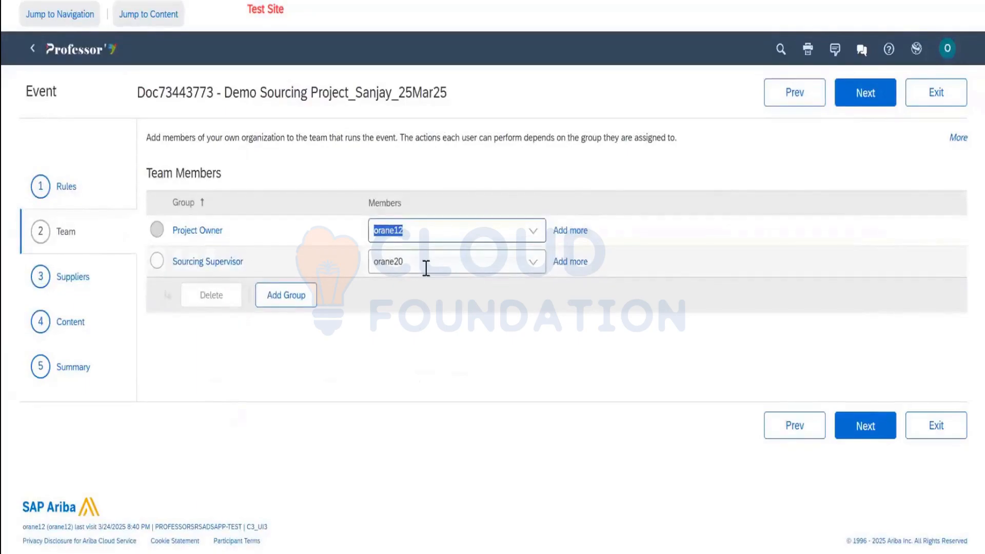
left_click(389, 267)
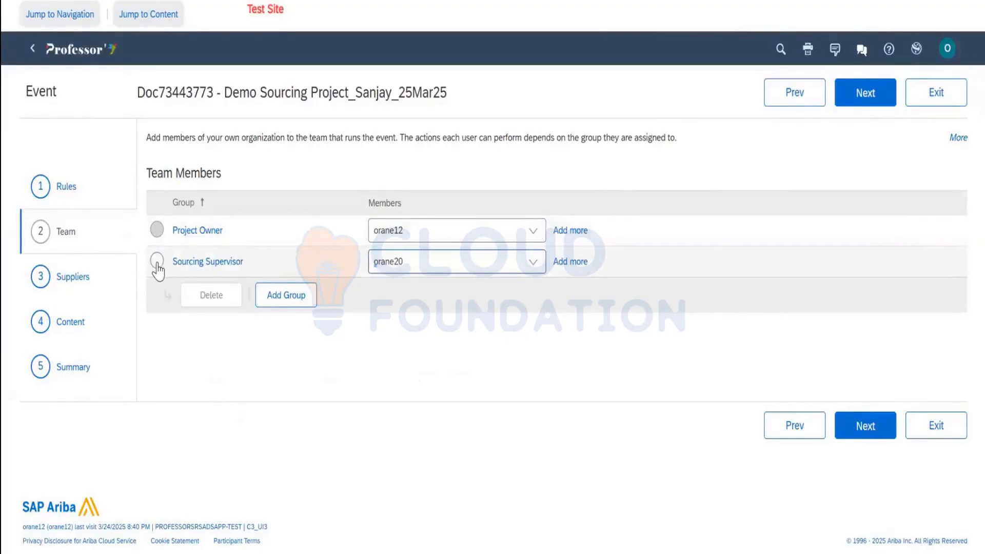
left_click(187, 266)
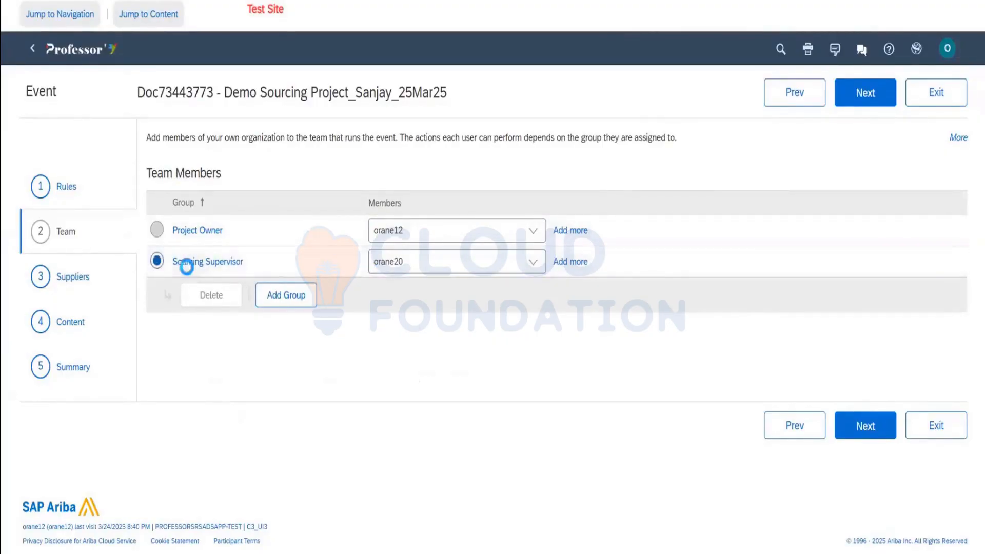
left_click(295, 284)
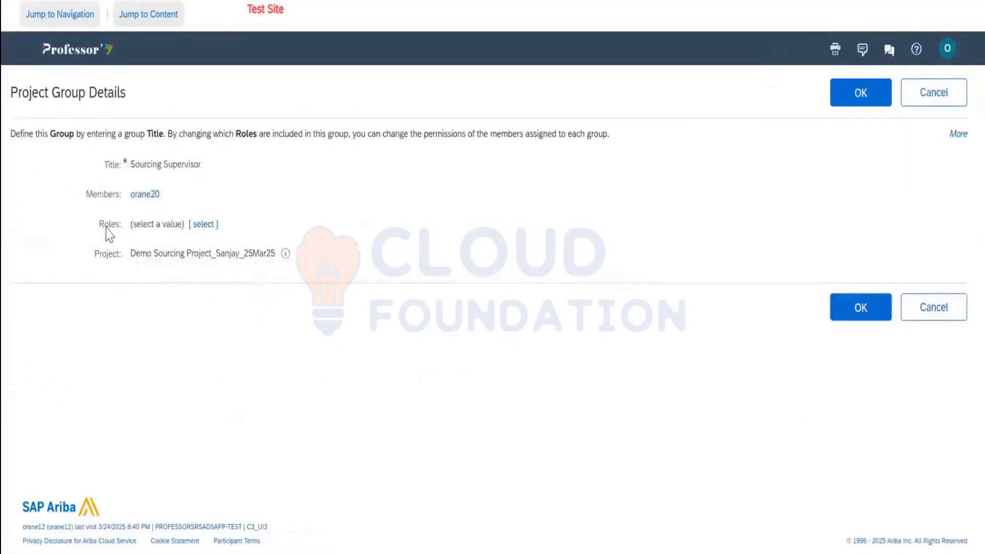
Assign the Sourcing Manager role to the Sourcing Supervisor group and save it
left_click(203, 225)
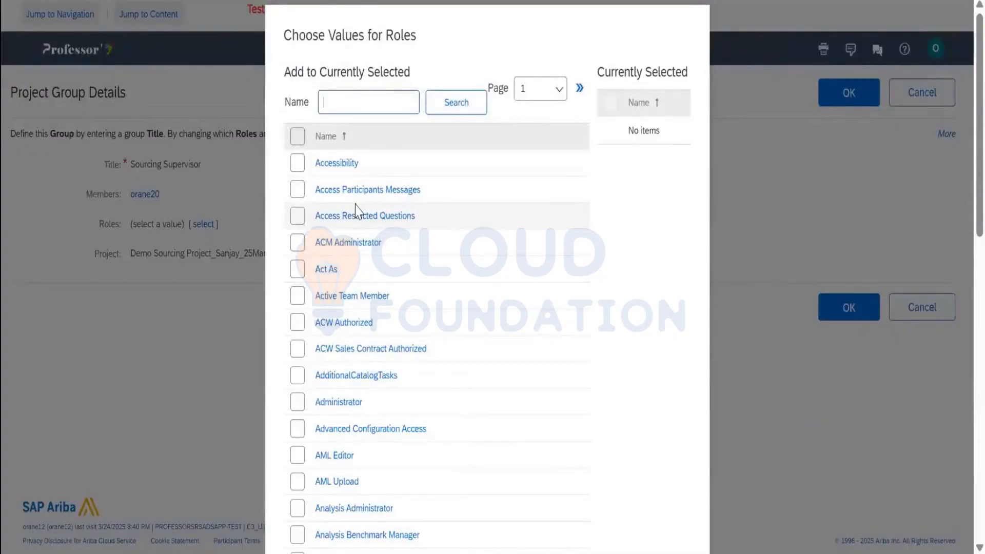
type("sourcing manager")
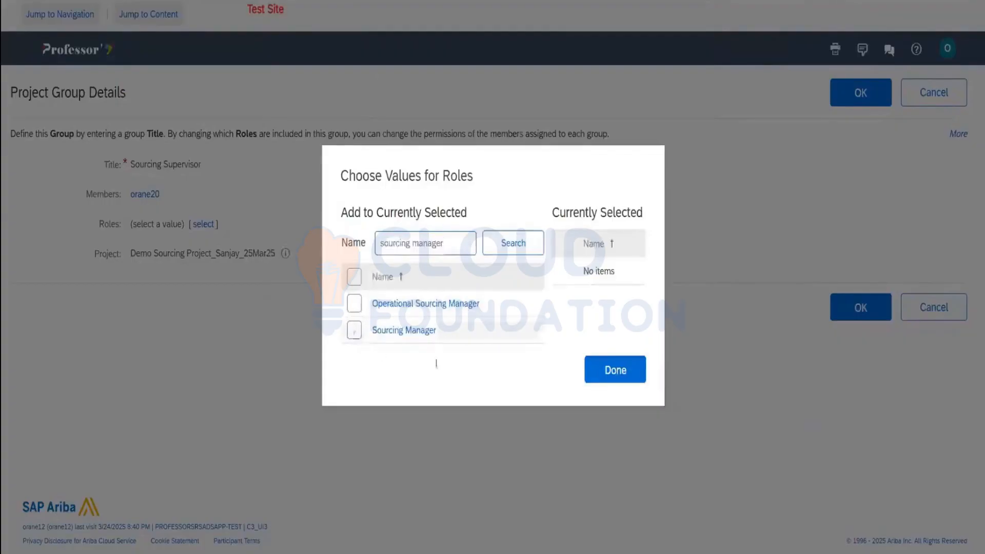
left_click(358, 330)
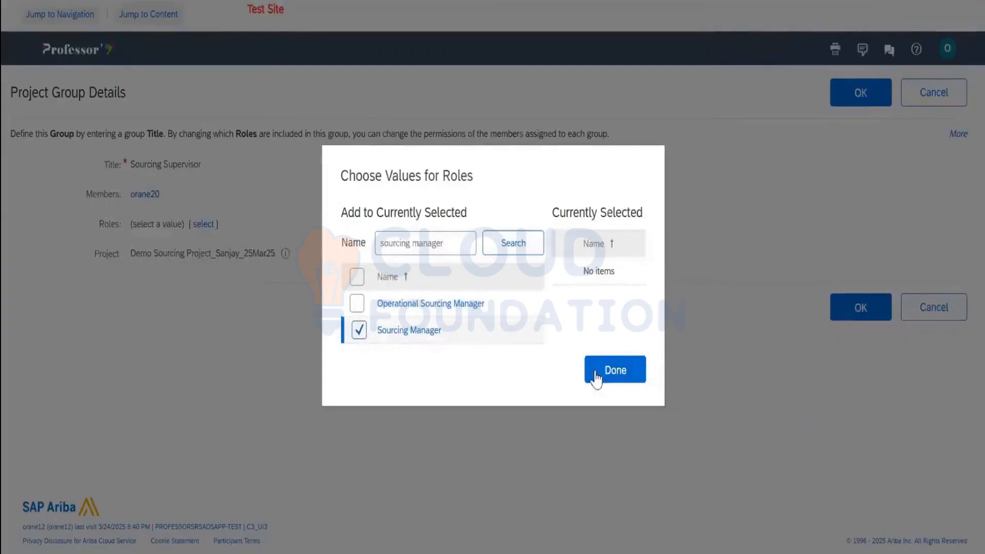
left_click(596, 379)
left_click(857, 100)
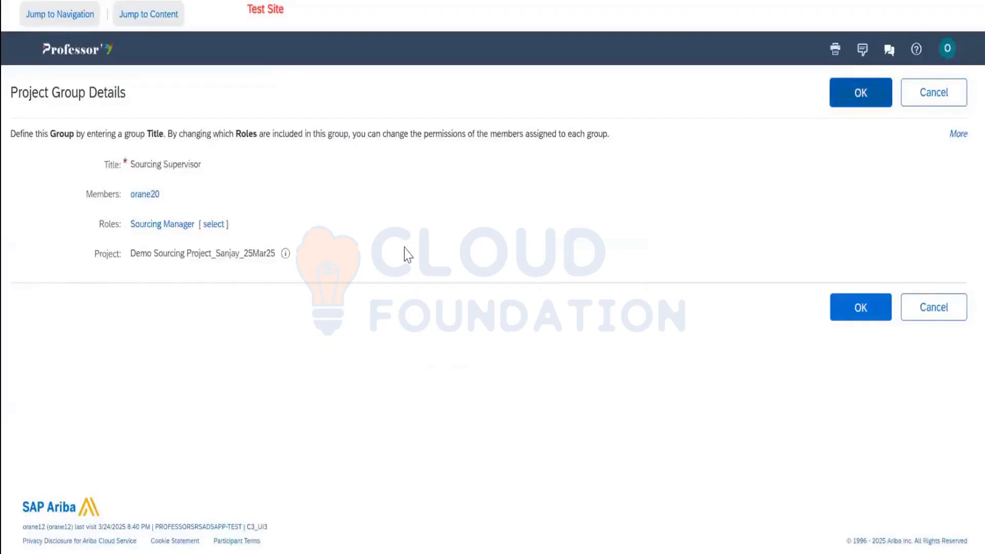
Highlight the event title and member name, then continue to the Suppliers step
double_click(415, 263)
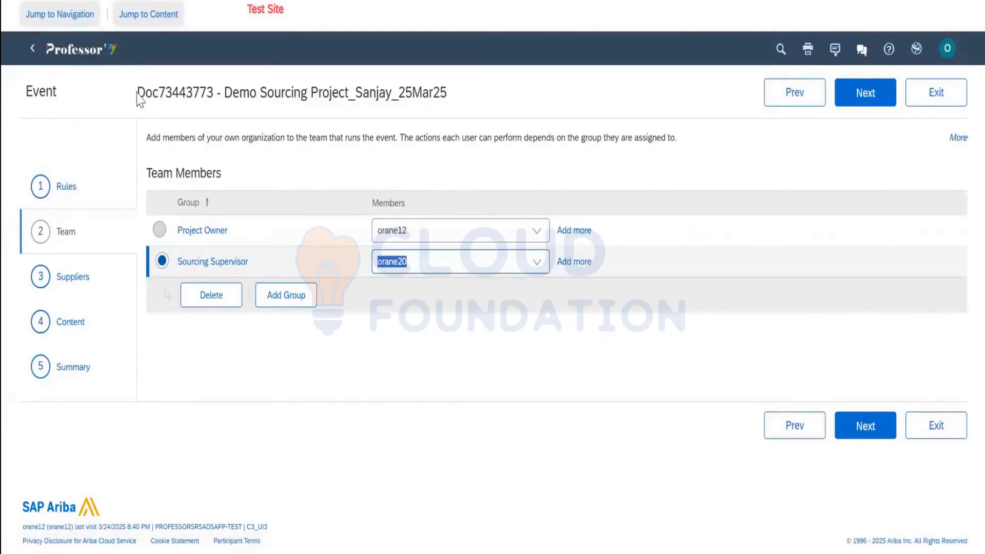
left_click_drag(137, 95, 434, 109)
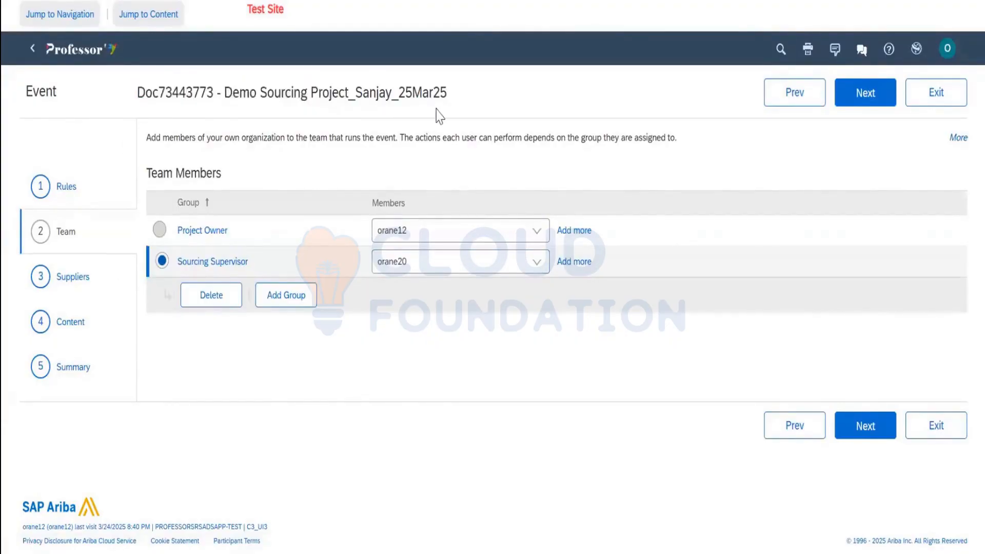
triple_click(436, 109)
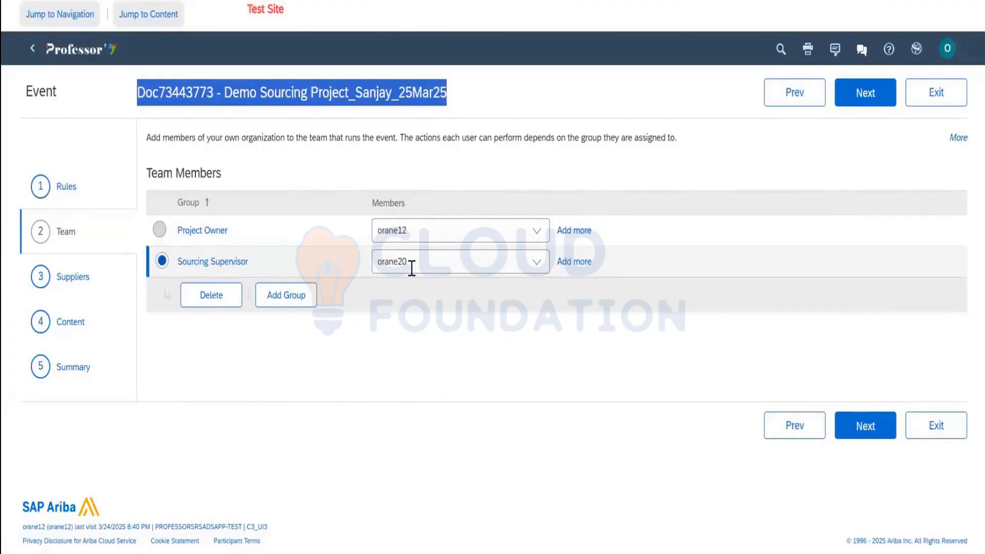
left_click_drag(410, 263, 377, 262)
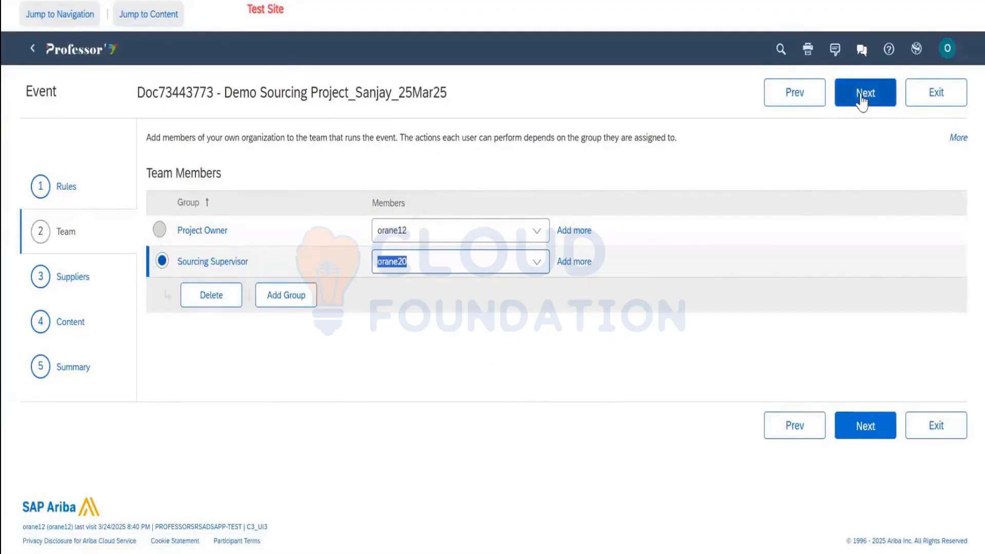
left_click(862, 97)
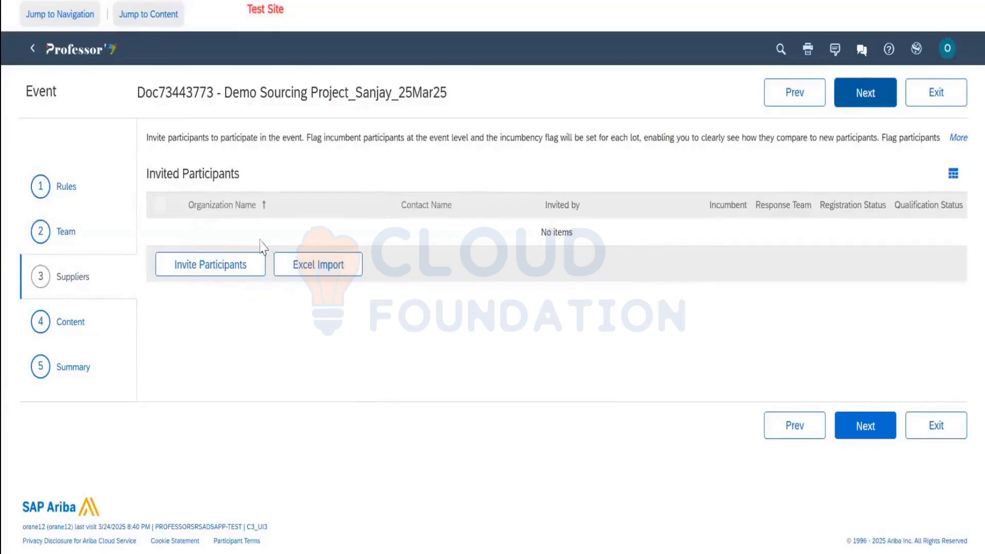
Run a participant search with all search filters cleared
left_click(229, 280)
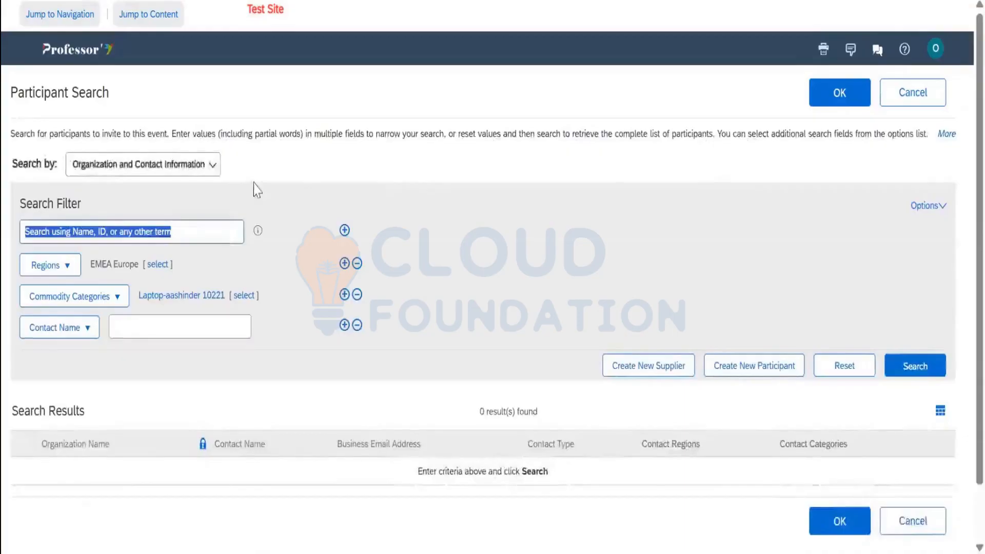
scroll(231, 174, "down", 2)
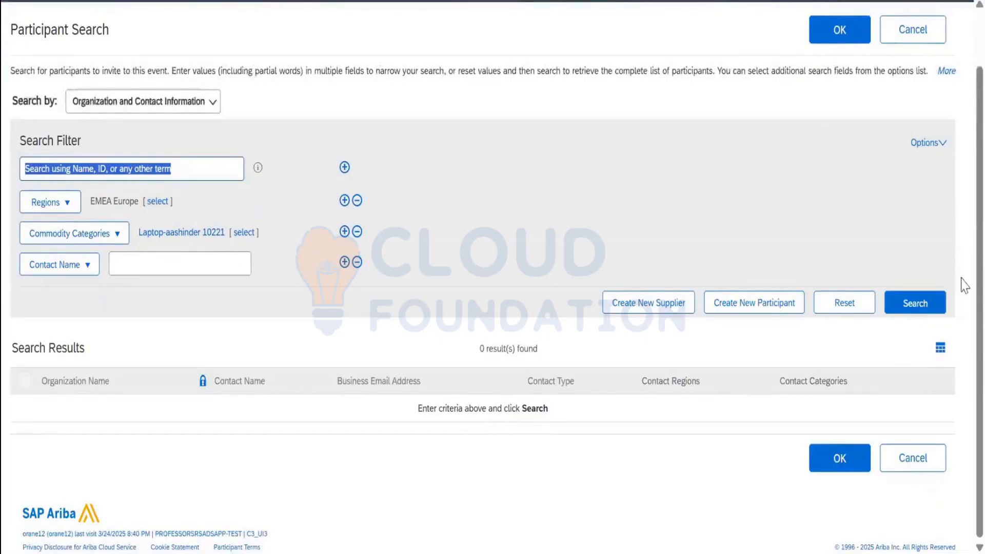
left_click(930, 304)
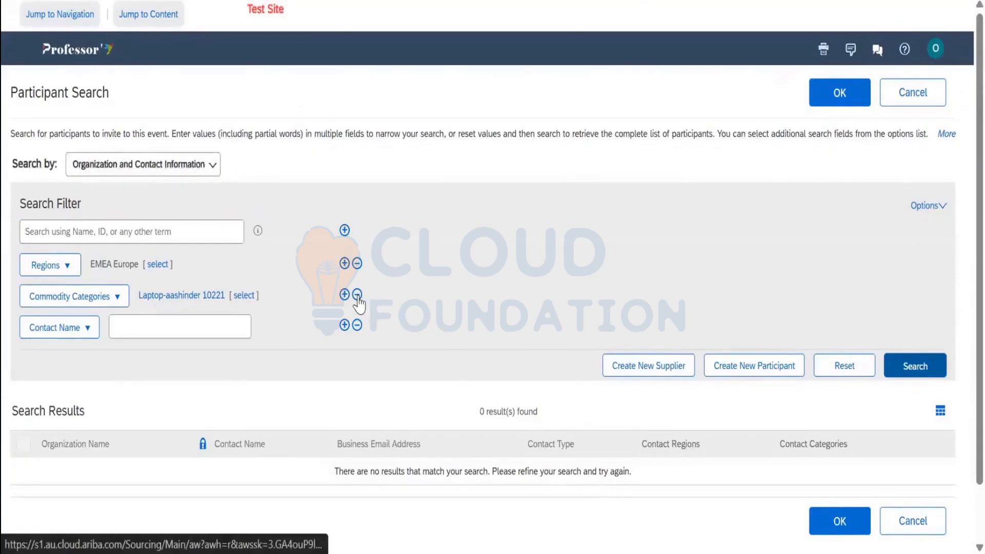
left_click(846, 367)
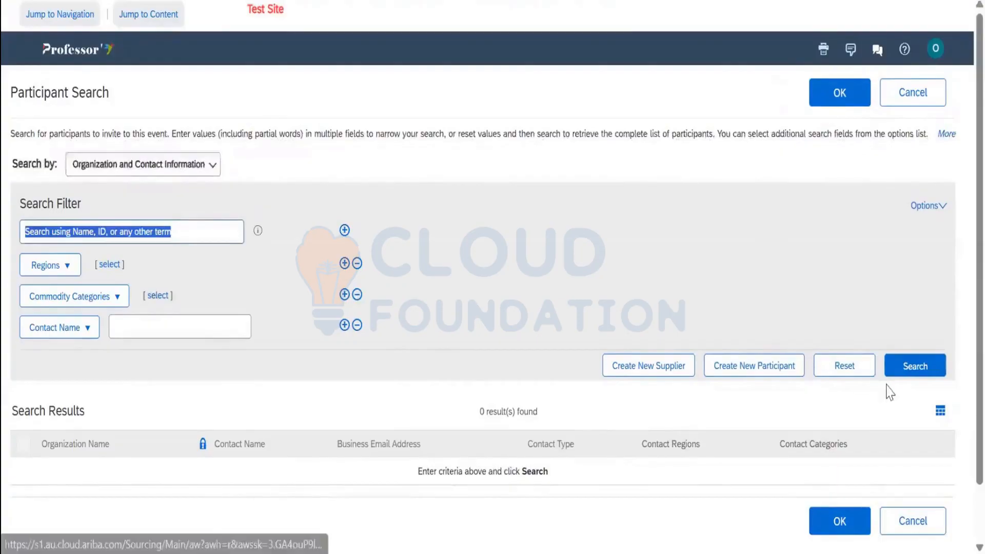
left_click(916, 368)
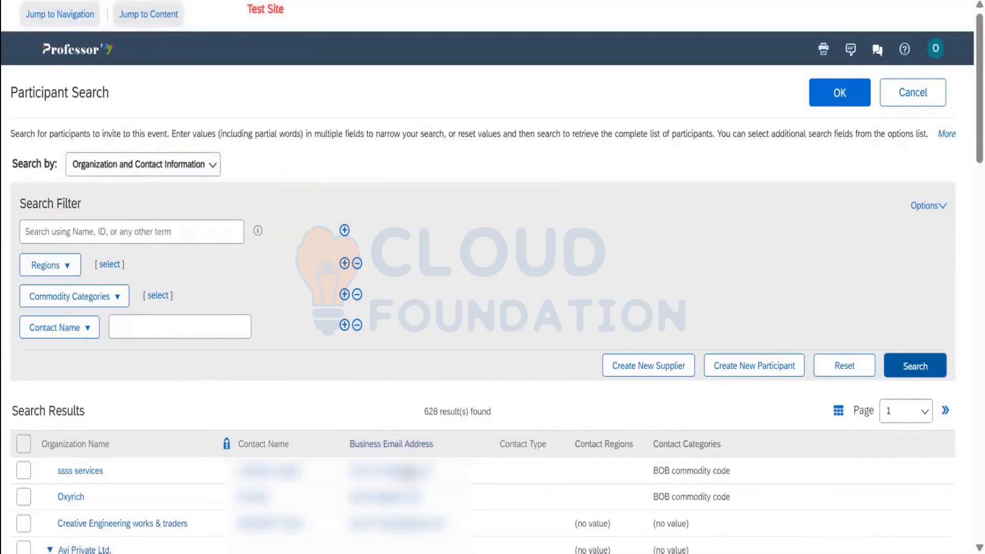
Invite the first Avi Private Ltd. and 001_SSD_Company contacts to the event
scroll(183, 384, "down", 2)
scroll(182, 383, "down", 4)
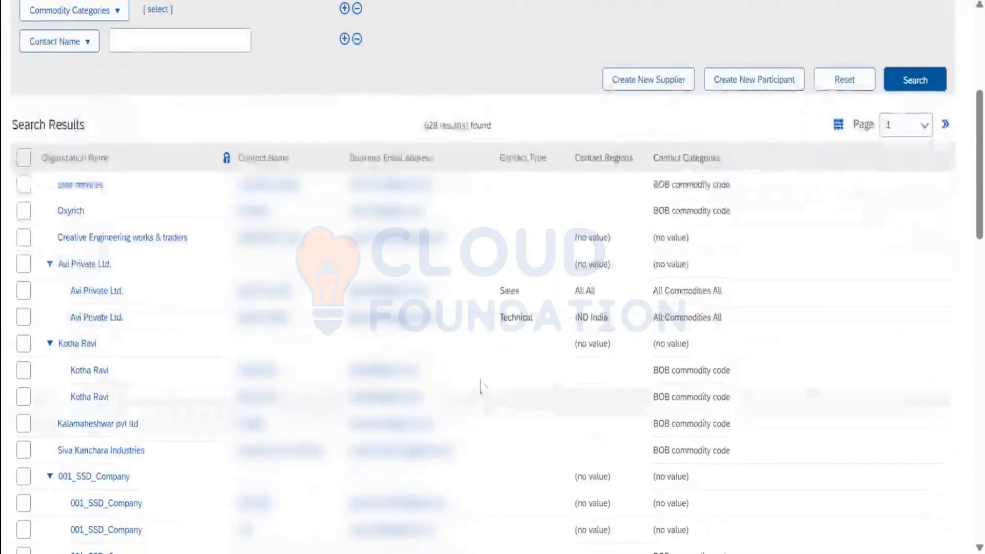
left_click(23, 292)
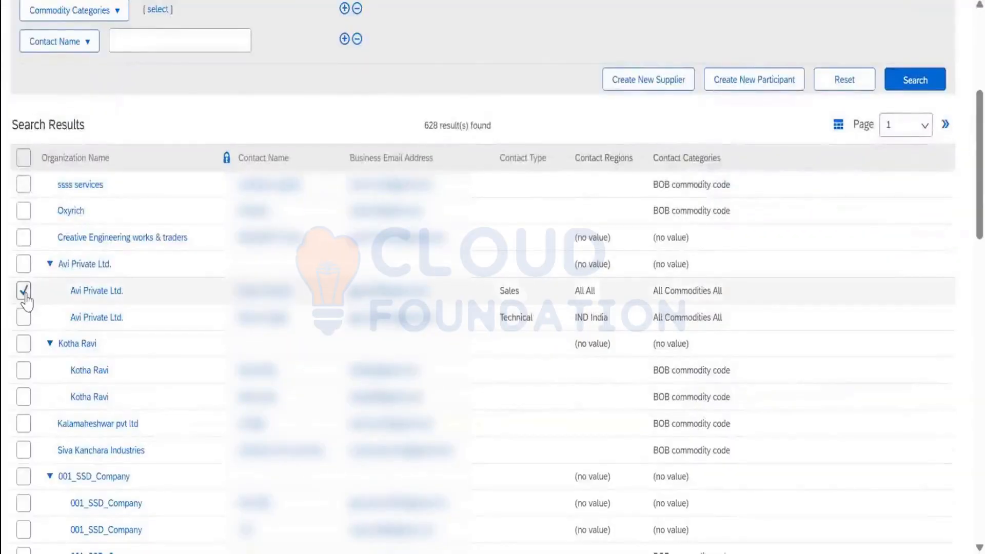
scroll(49, 354, "down", 4)
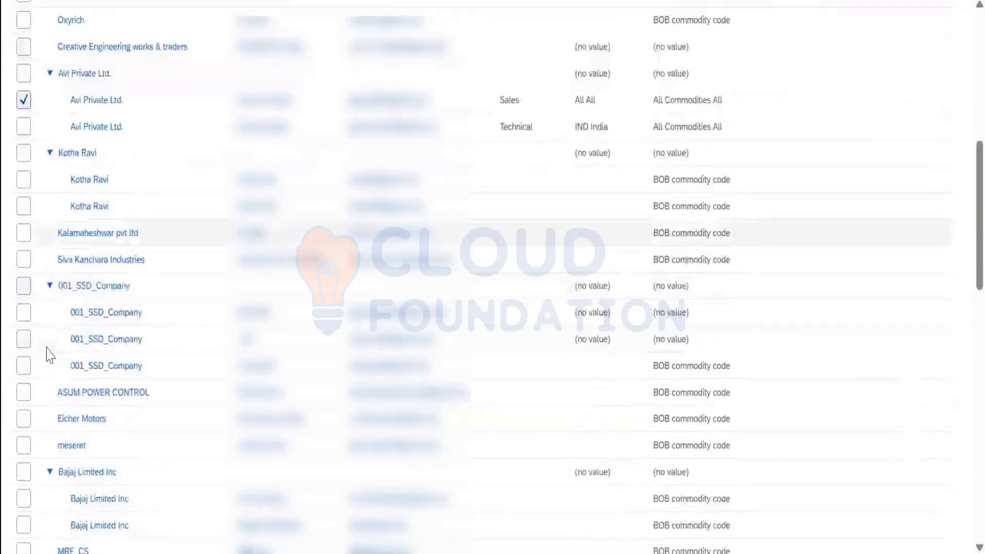
left_click(27, 312)
scroll(44, 354, "down", 11)
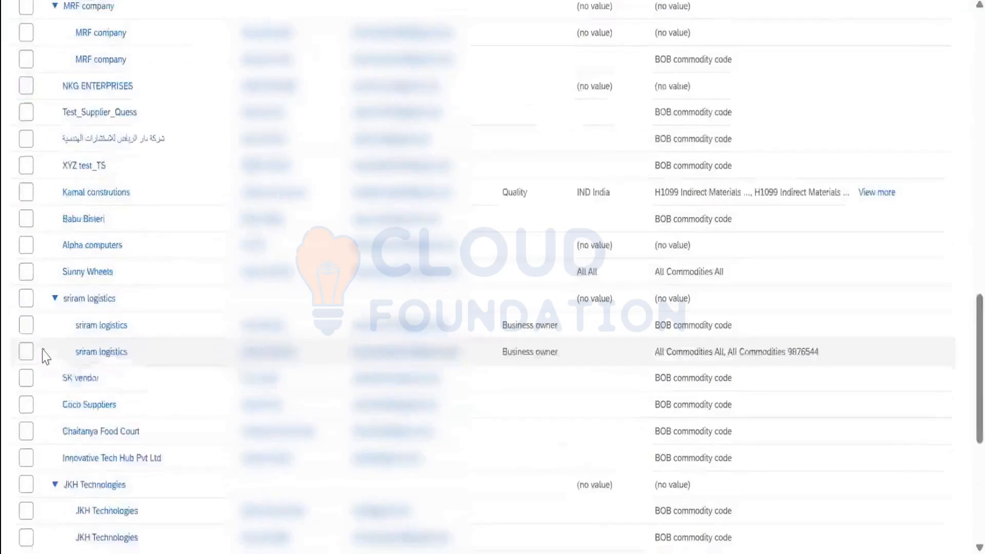
scroll(818, 444, "down", 7)
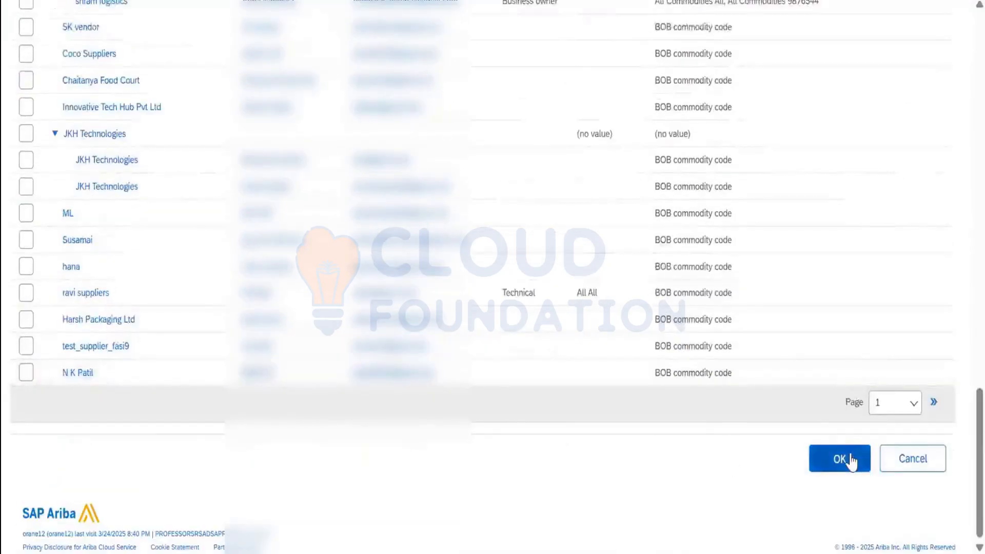
left_click(840, 458)
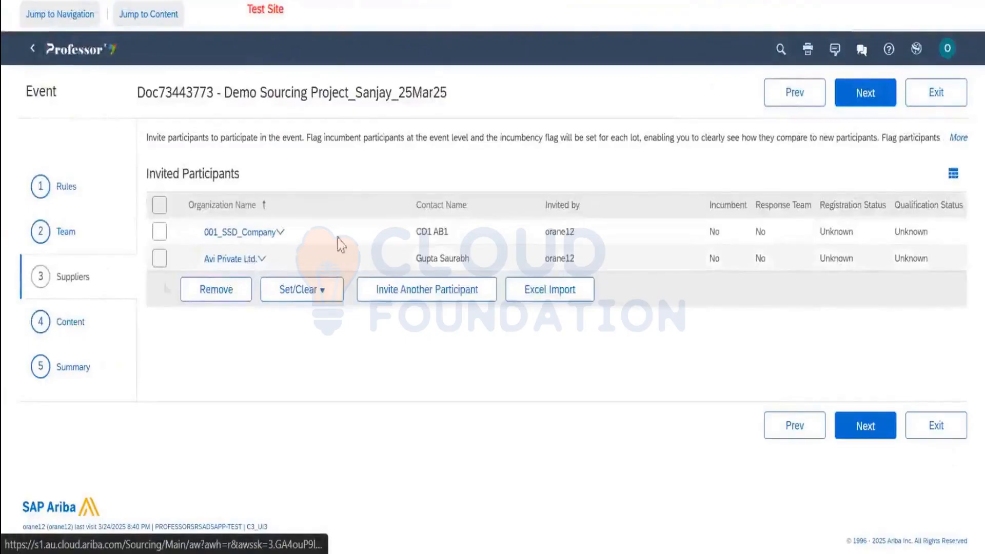
Reopen participant search, reset its filters, and show the Search by options
left_click(422, 291)
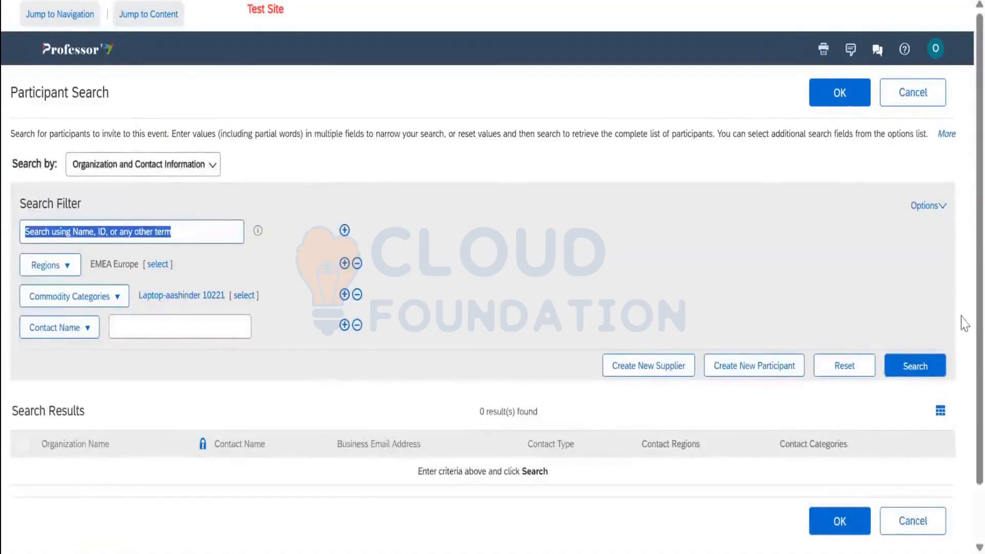
left_click(853, 367)
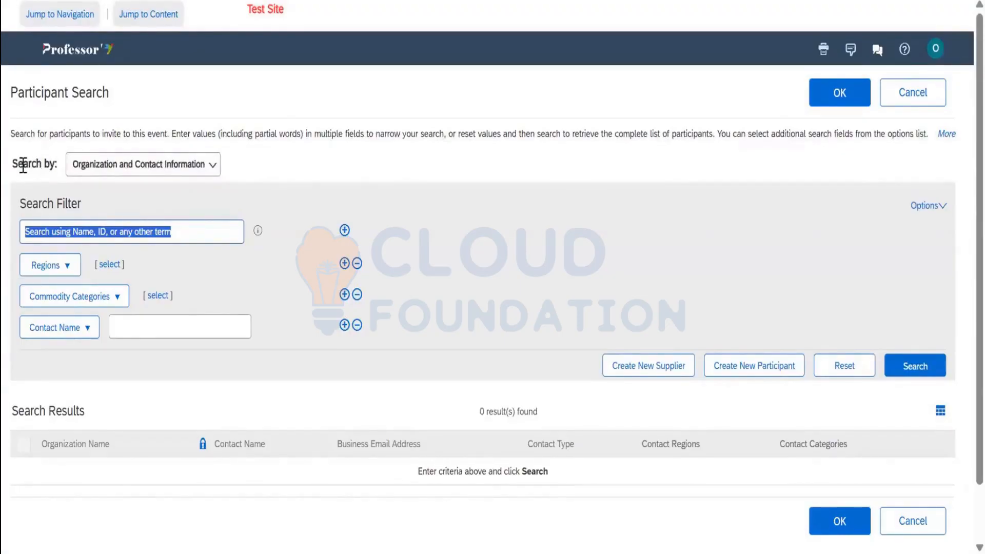
left_click(121, 169)
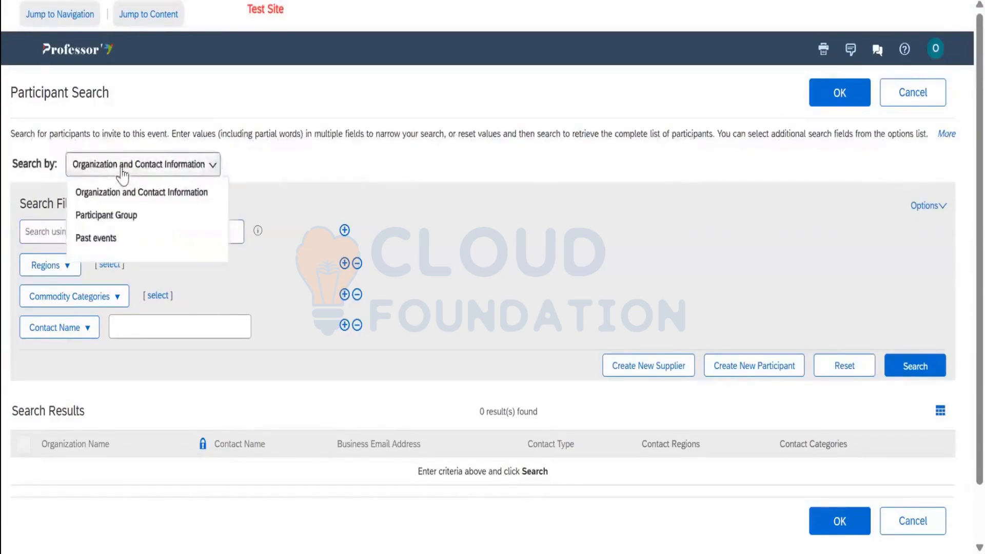
Search participants by Past events, limited to RFP events created yesterday
left_click(107, 240)
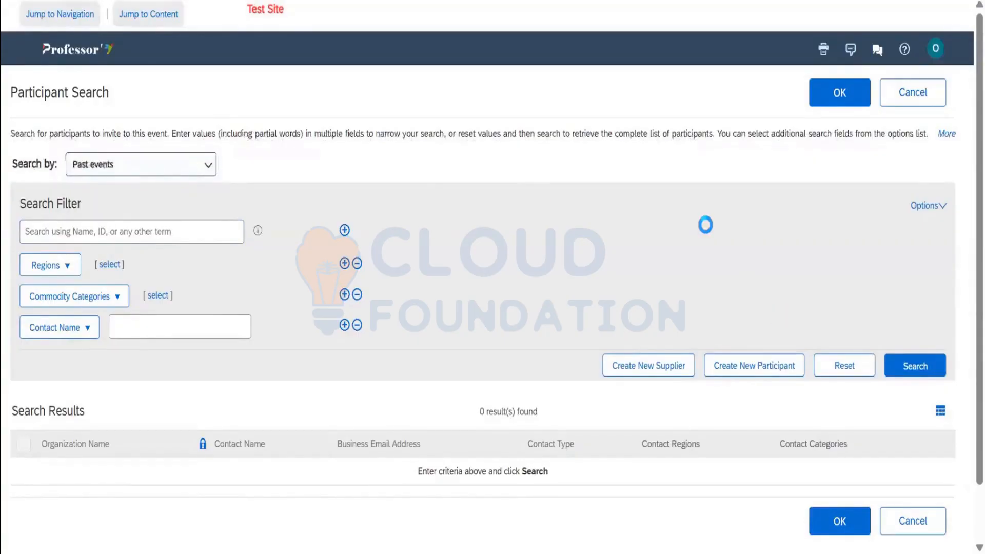
scroll(816, 380, "down", 2)
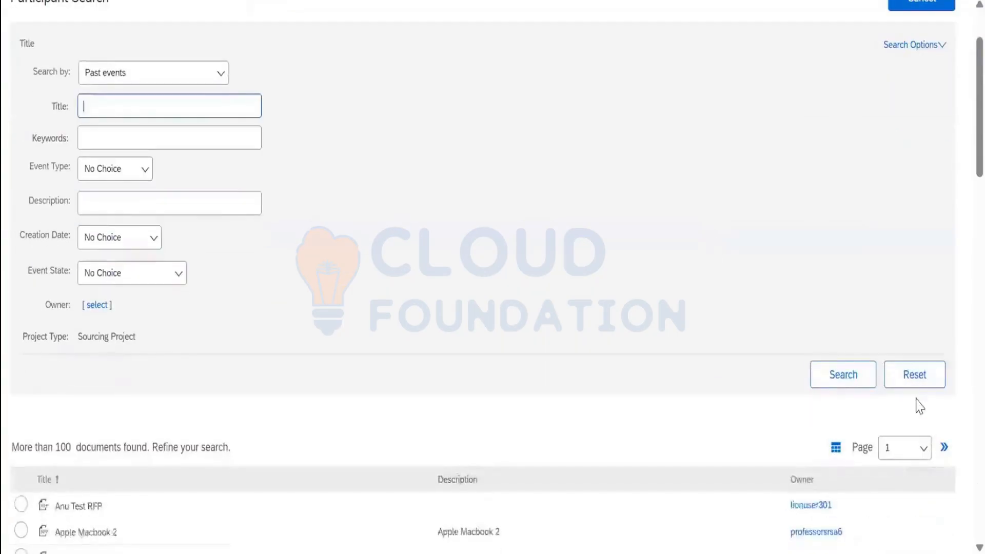
left_click(844, 382)
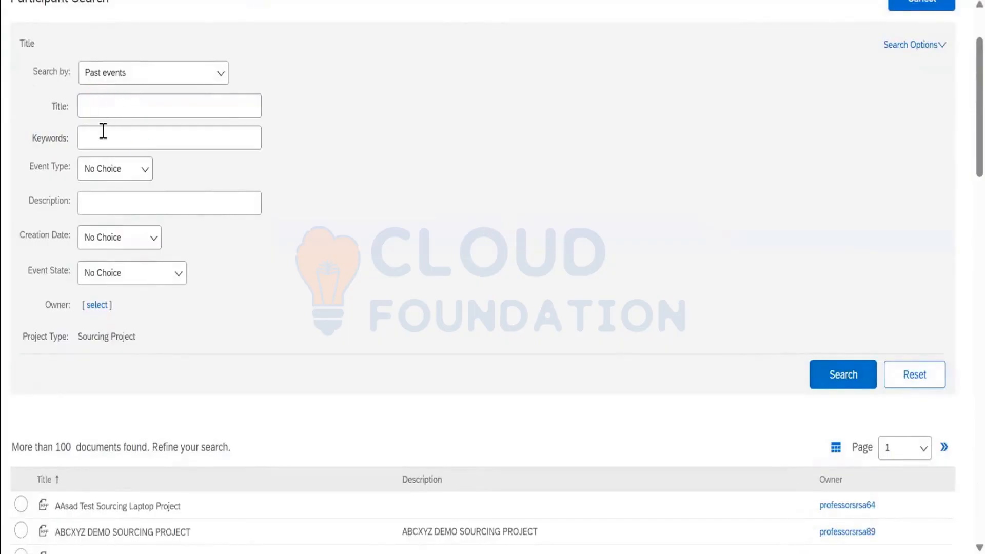
left_click(98, 177)
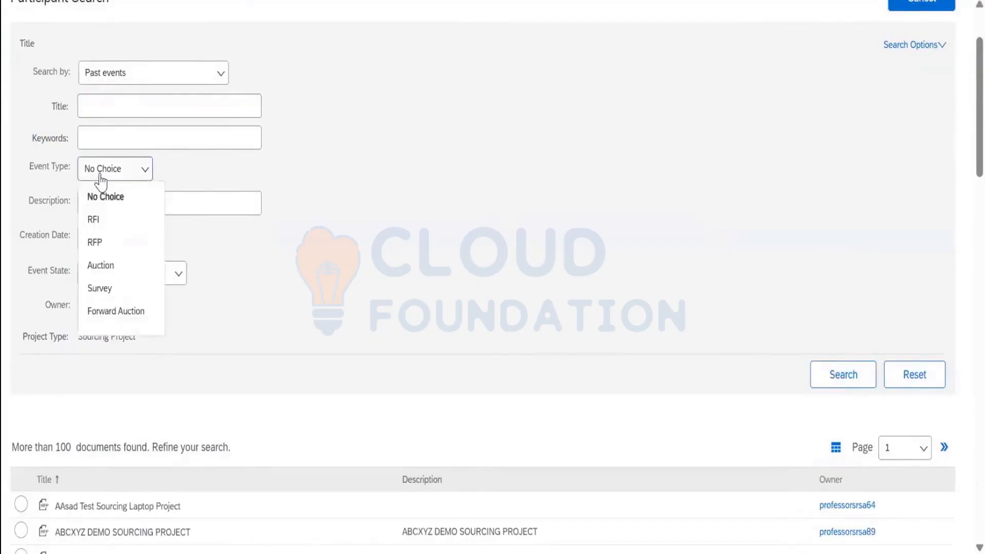
left_click(105, 243)
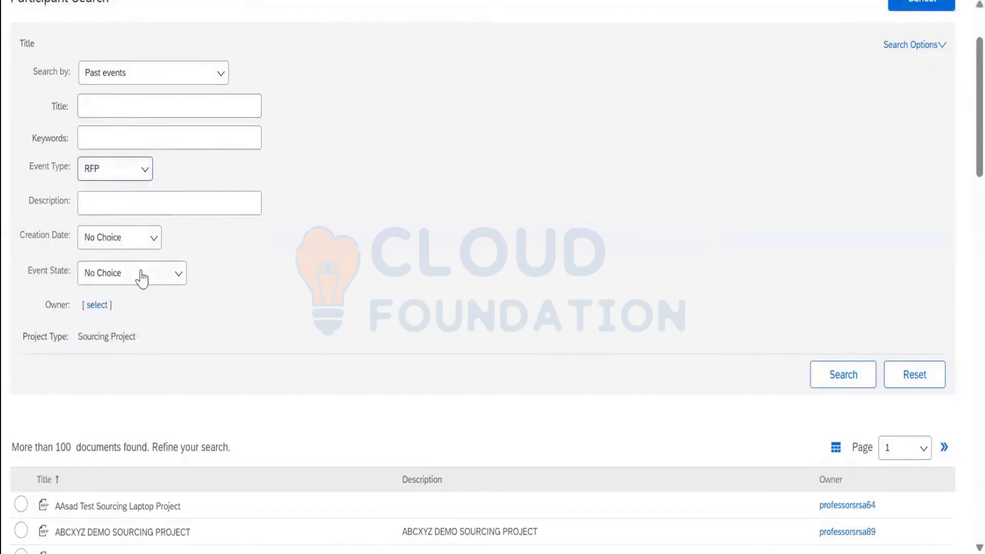
left_click(117, 243)
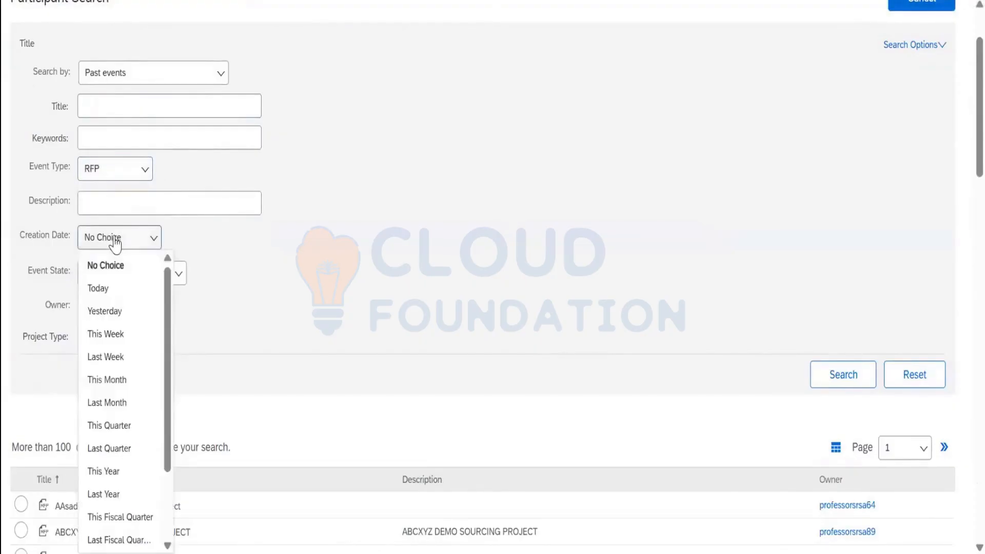
left_click(135, 305)
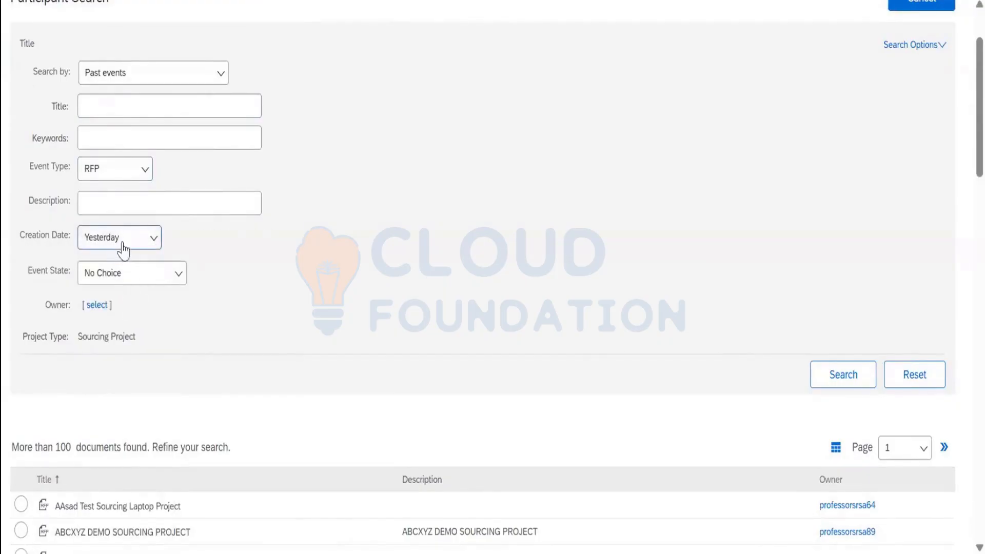
Set Creation Date back to No Choice and rerun the title search, returning 5 past events
left_click(150, 117)
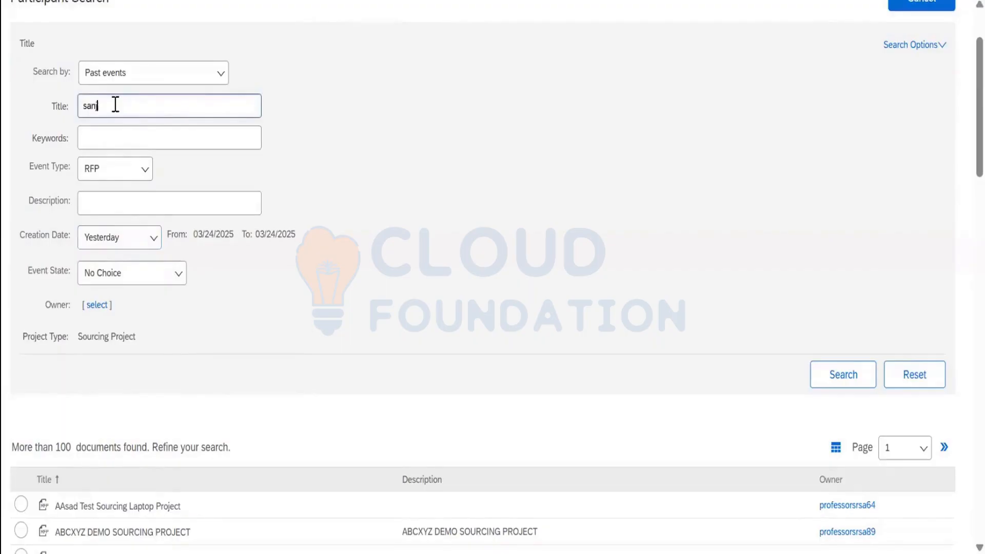
left_click(121, 247)
left_click(139, 263)
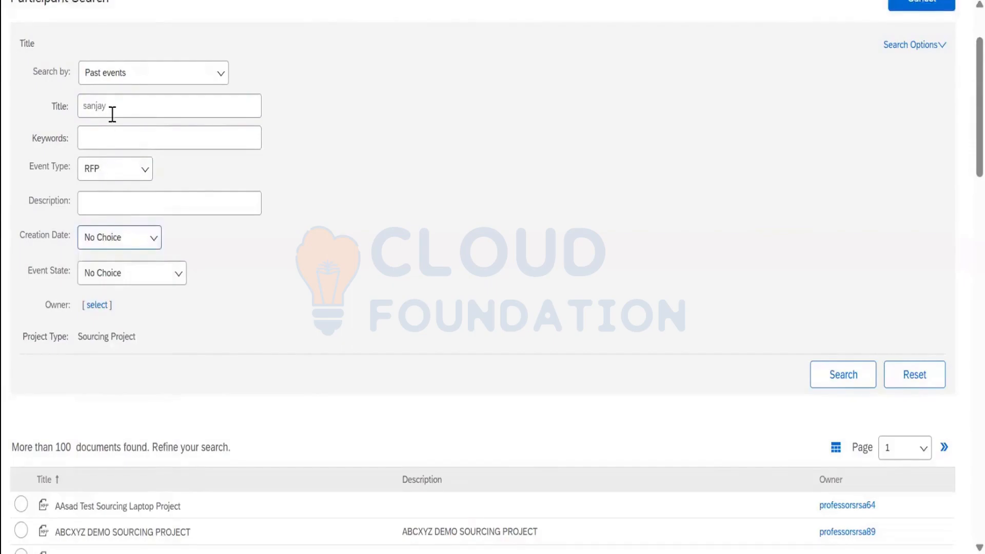
left_click(827, 382)
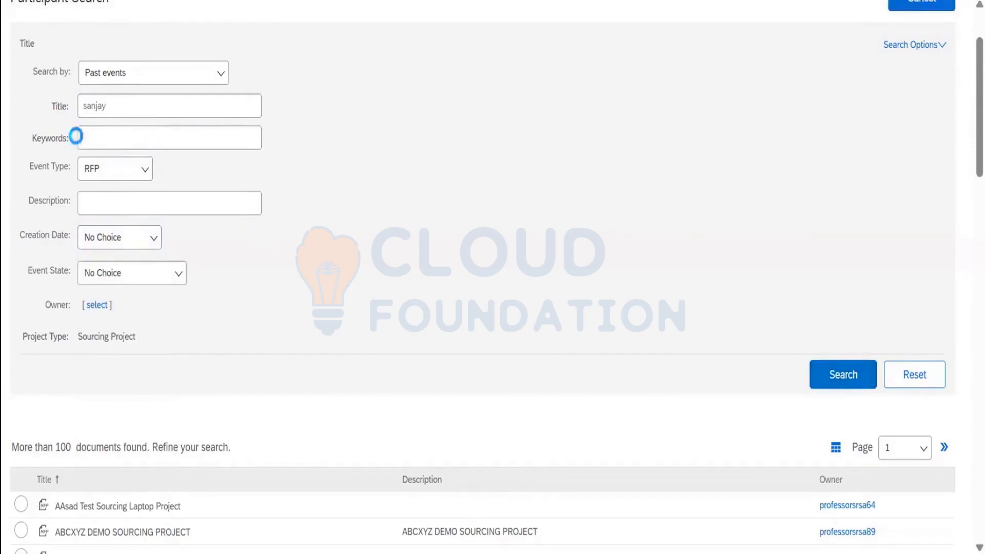
scroll(250, 288, "down", 5)
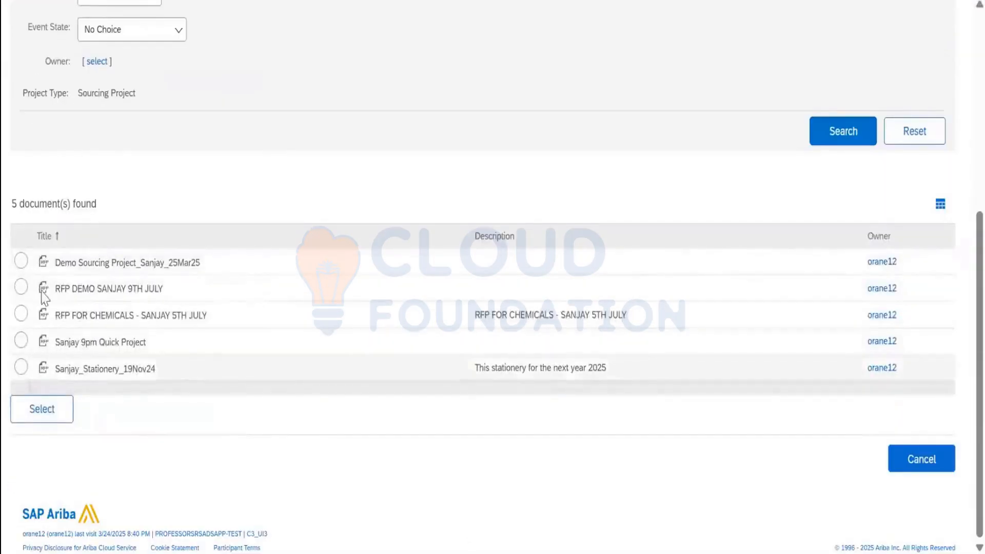
From the 9th July RFP demo event, invite only Demo-DG-6 and DG-Demo Test Supplier1
left_click(22, 287)
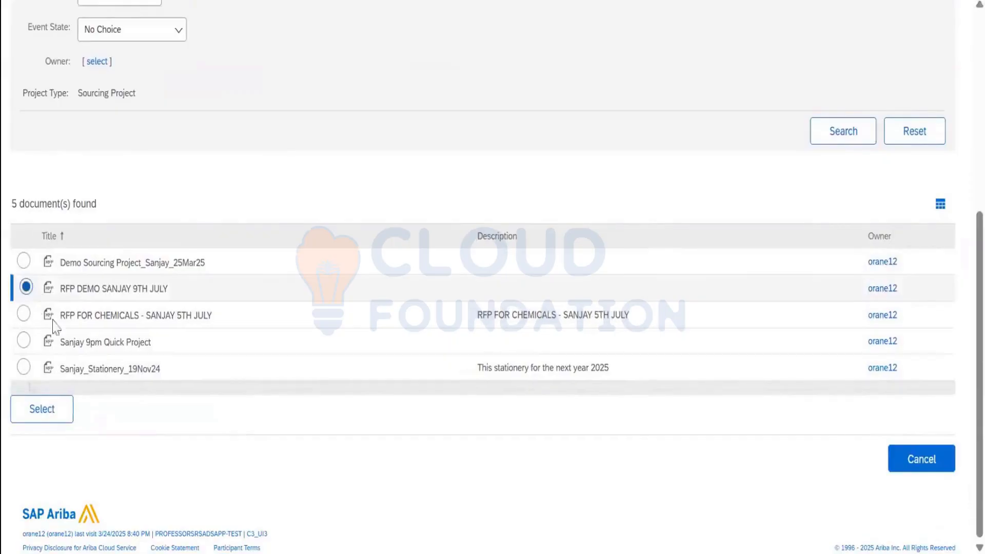
left_click(50, 417)
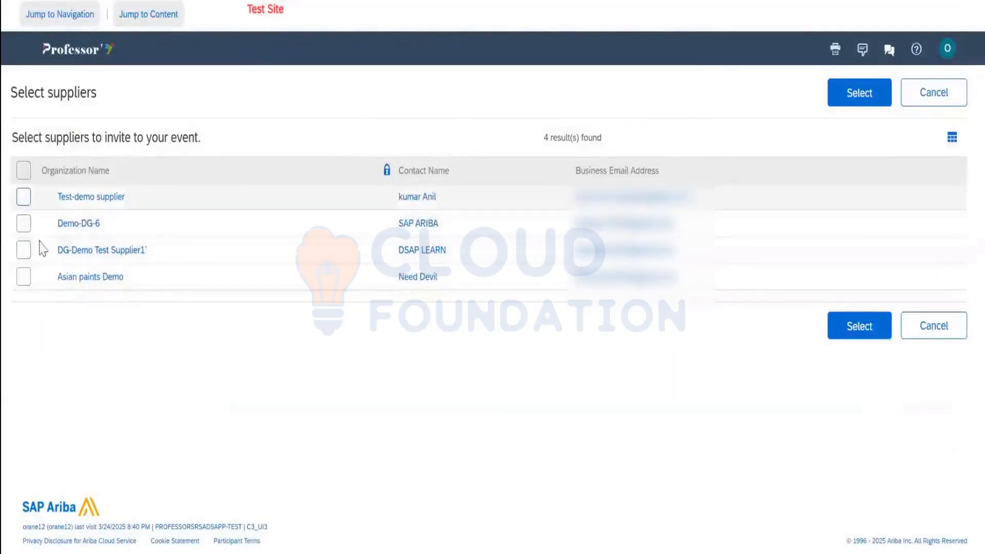
left_click(24, 172)
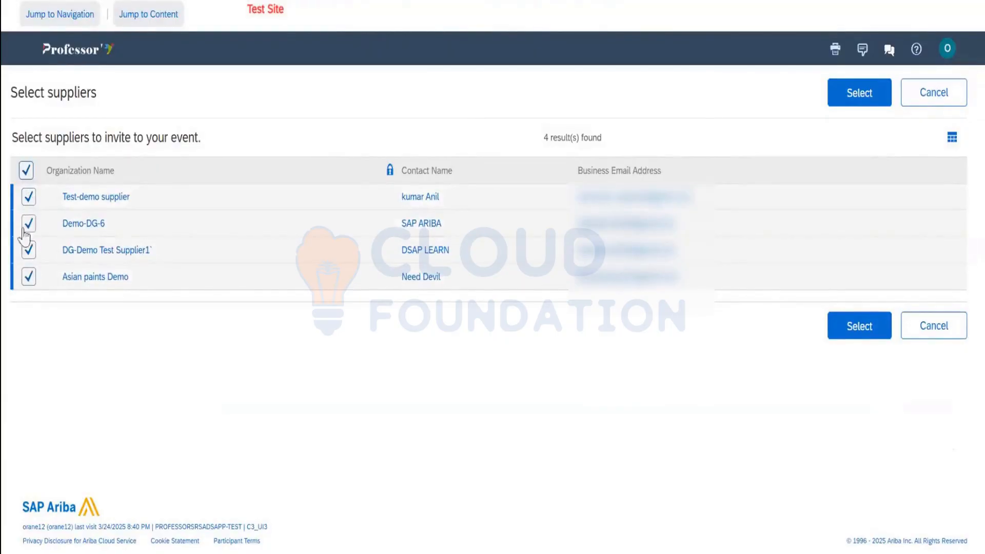
left_click(26, 171)
left_click(29, 198)
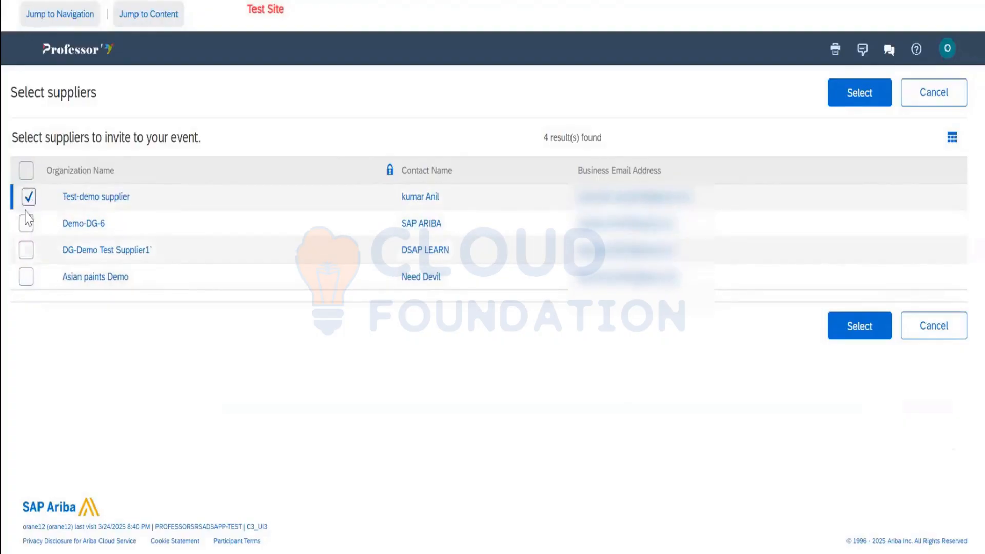
left_click(27, 199)
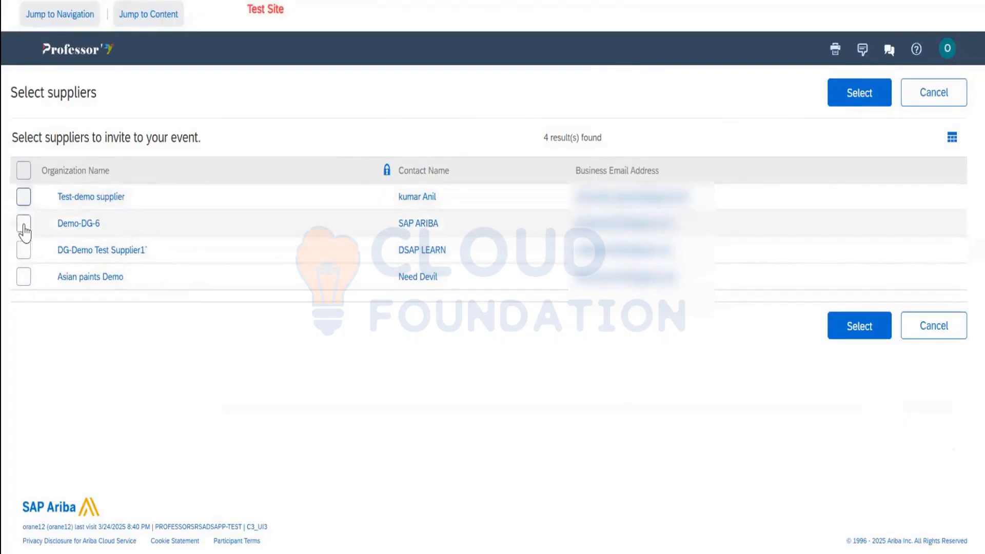
left_click(26, 224)
left_click(28, 251)
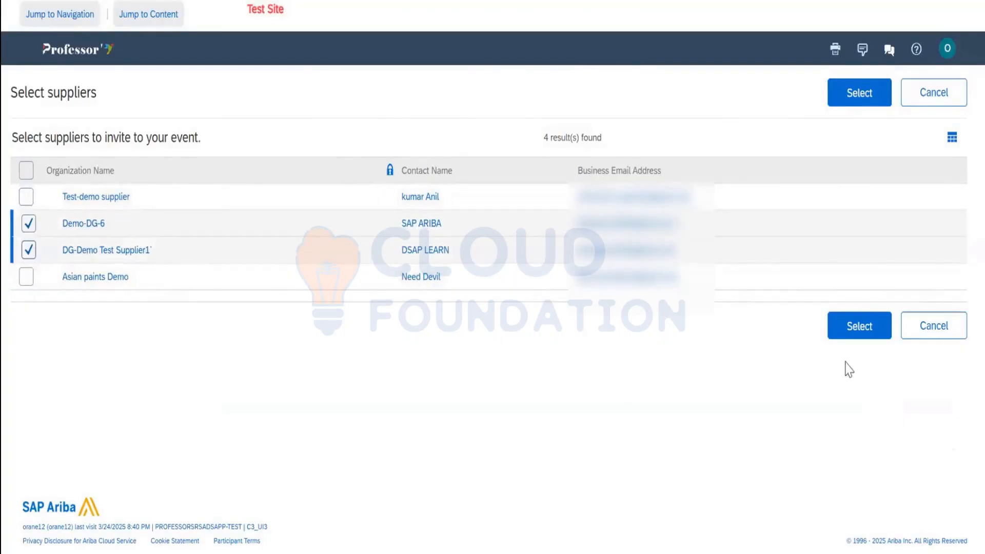
left_click(861, 326)
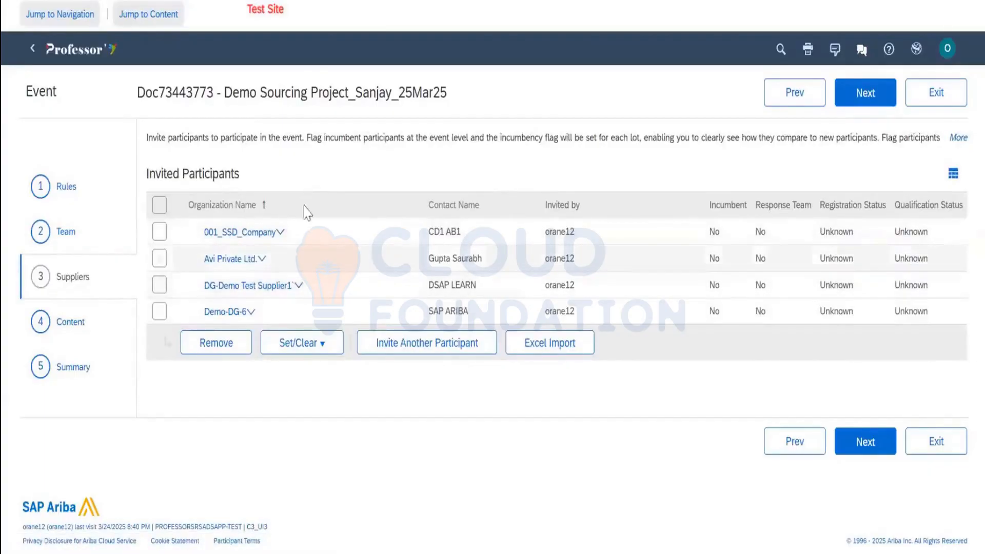
Remove the EMEA Europe region and commodity filters and search participants for DELL
left_click(411, 359)
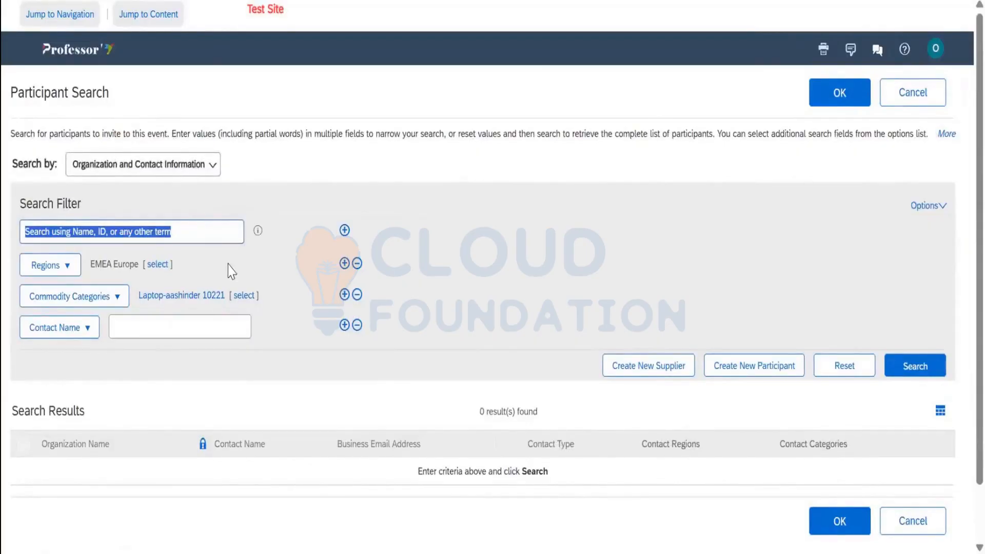
type("DELL")
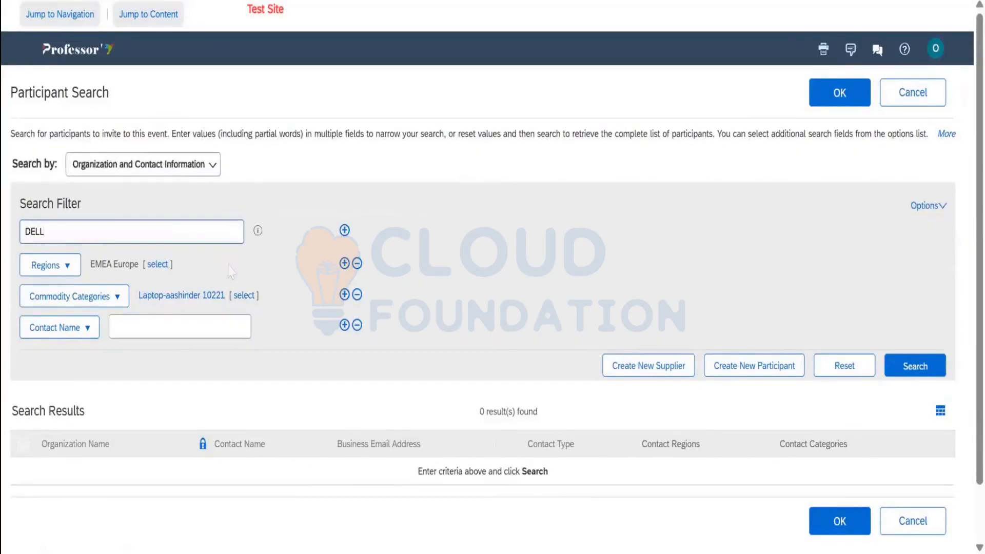
left_click(358, 264)
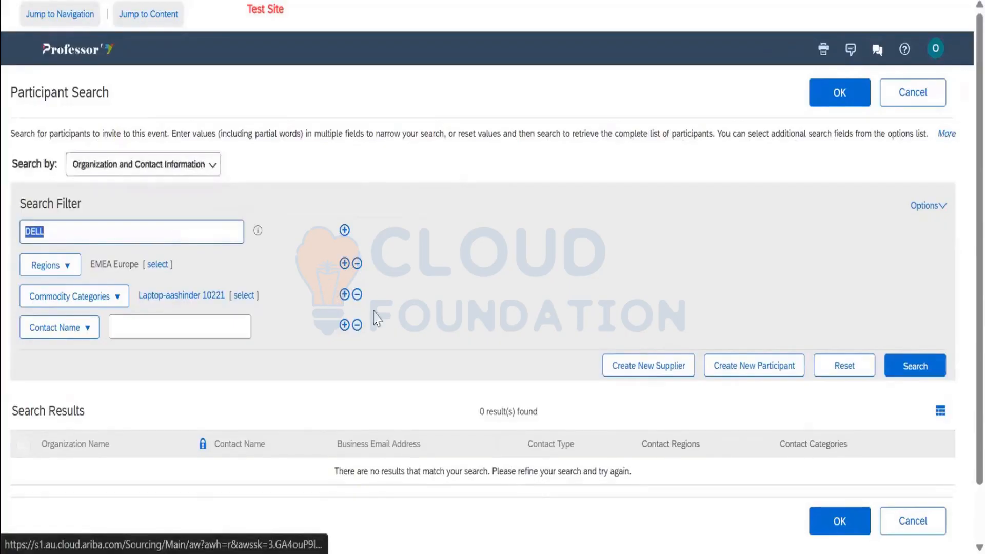
left_click(358, 264)
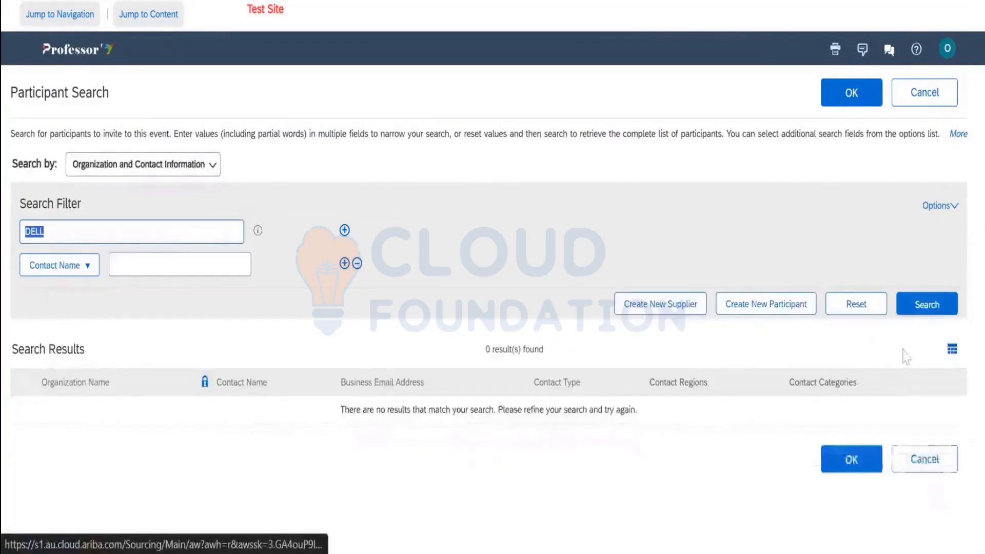
left_click(924, 304)
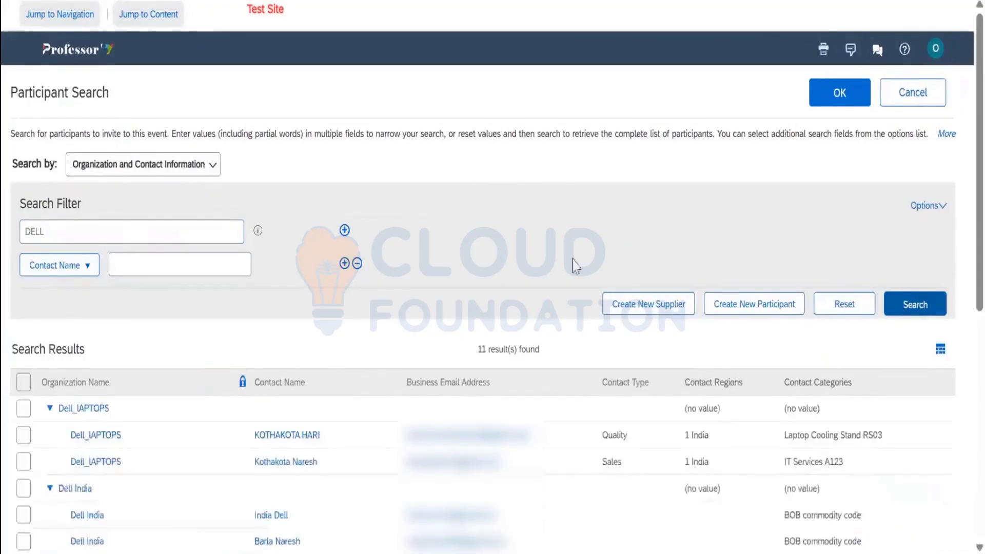
Trim the search term from 'DELL RESEARCH' back to 'DELL' and browse the 11 results
left_click(116, 231)
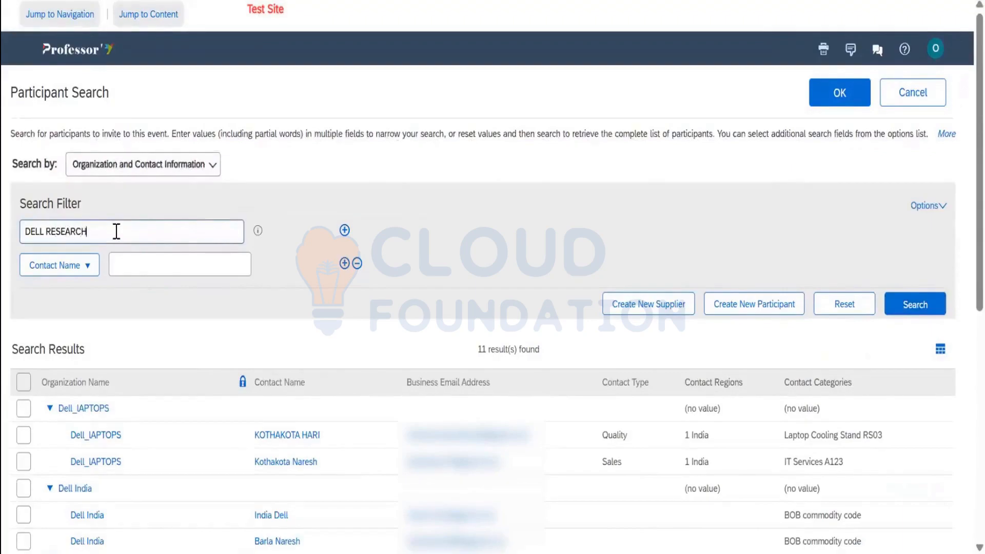
key("Return")
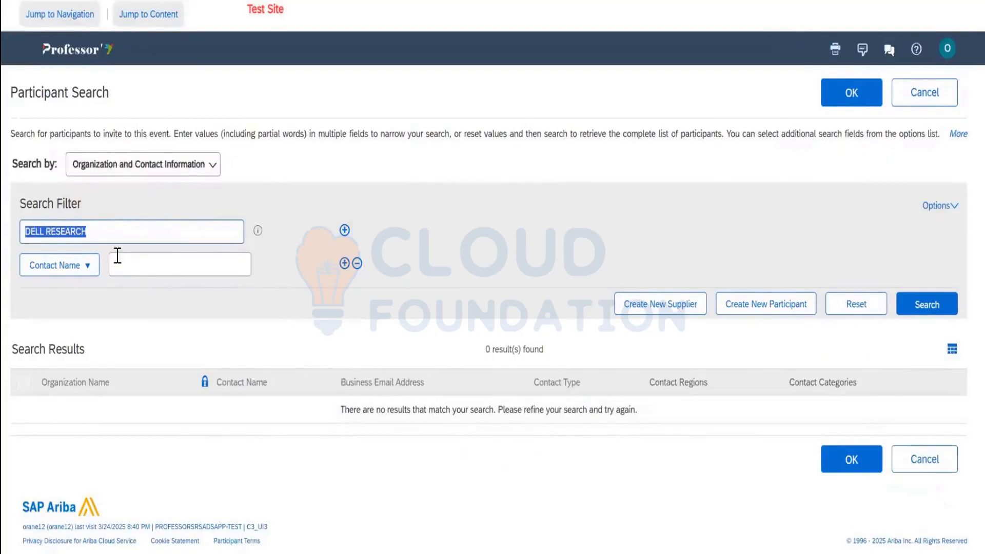
key("Right")
key("ctrl+shift+Left")
key("BackSpace")
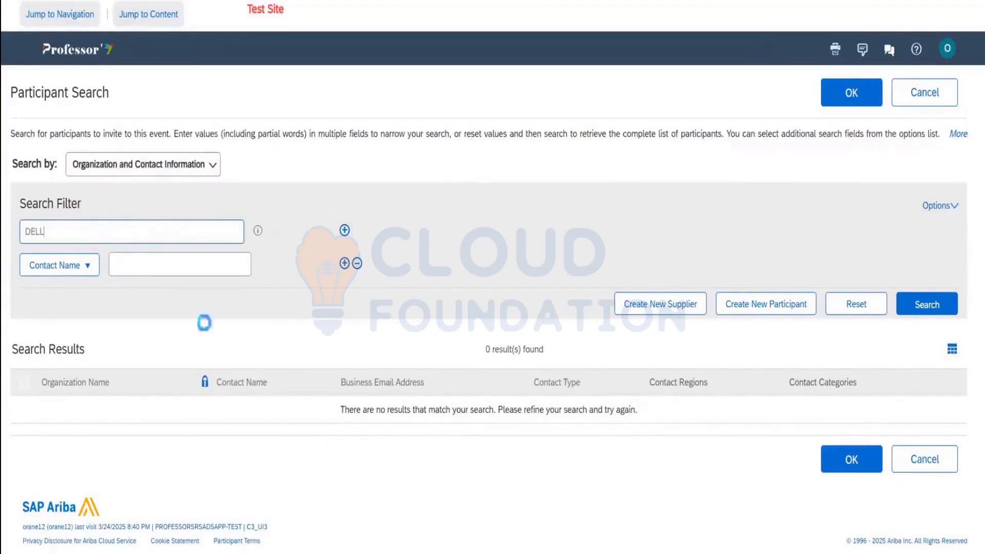
key("Return")
scroll(512, 282, "down", 1)
scroll(194, 275, "down", 7)
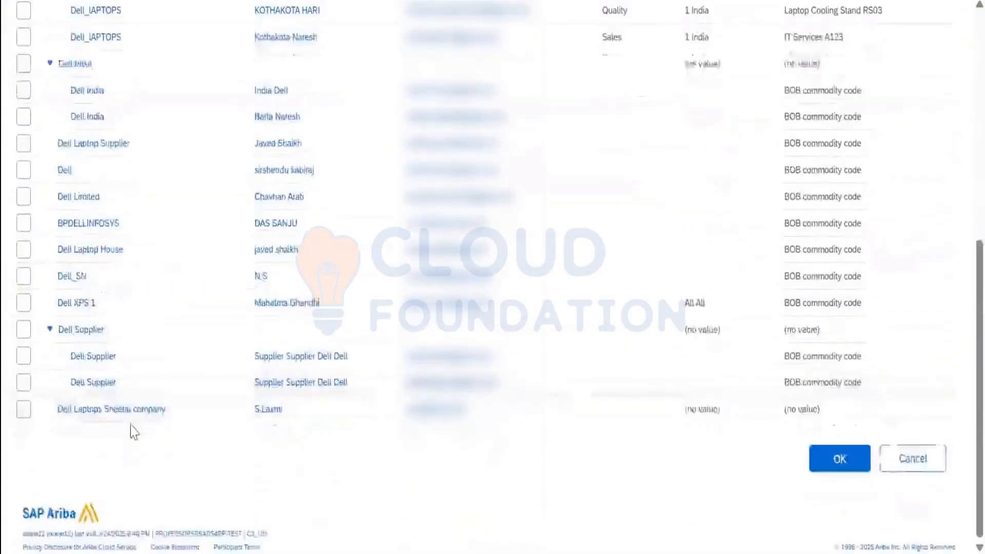
scroll(133, 431, "up", 8)
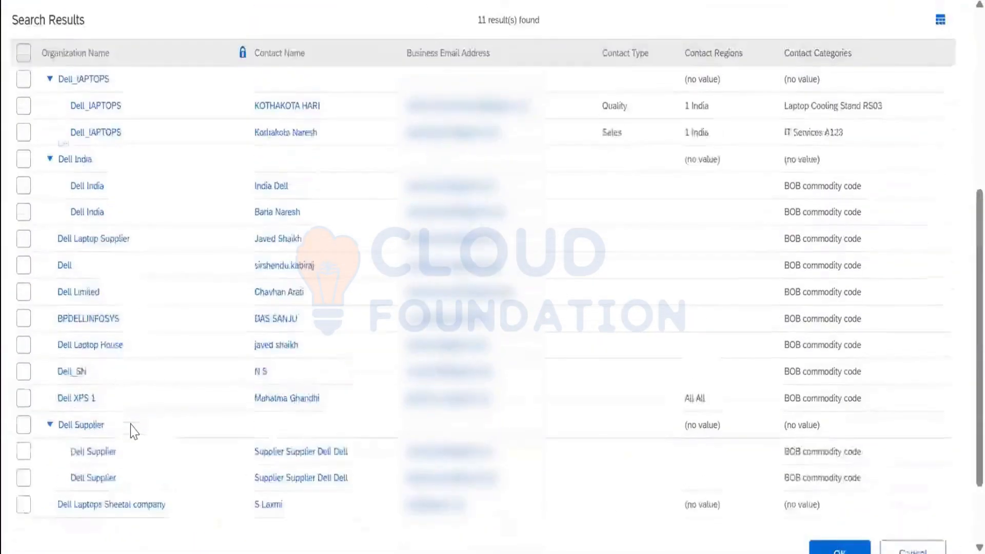
scroll(113, 396, "down", 7)
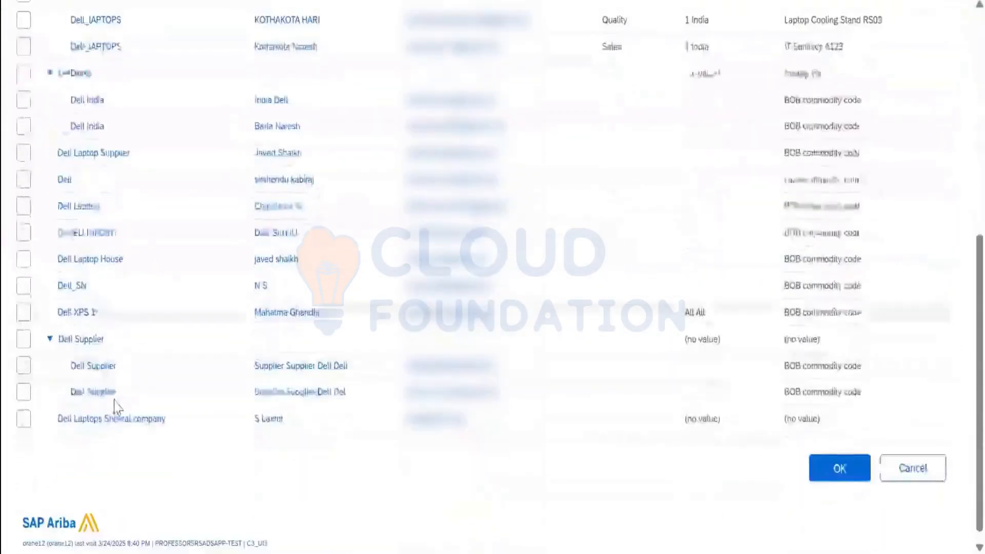
scroll(115, 407, "up", 8)
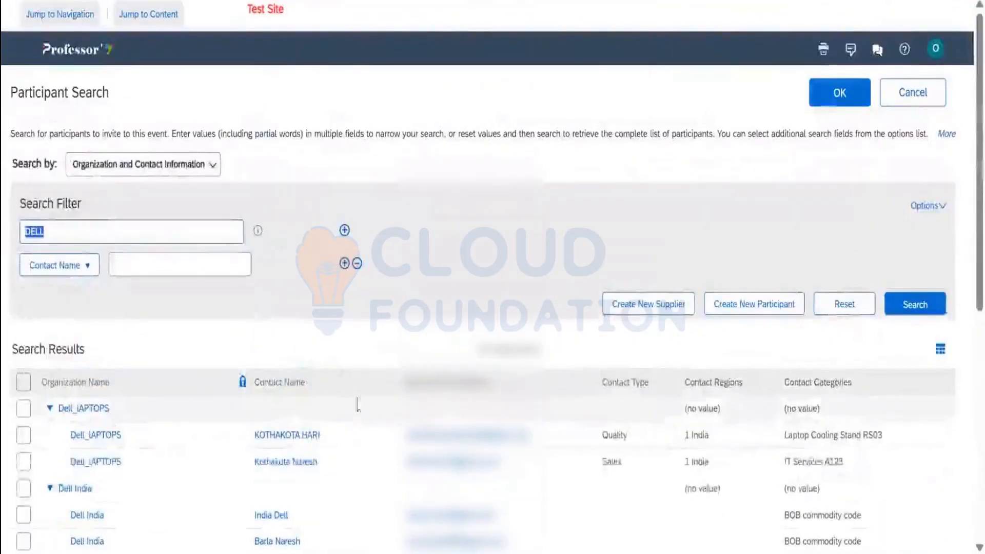
Browse the blank Supplier Request Form's legal name and address fields, then cancel it unsaved
left_click(644, 308)
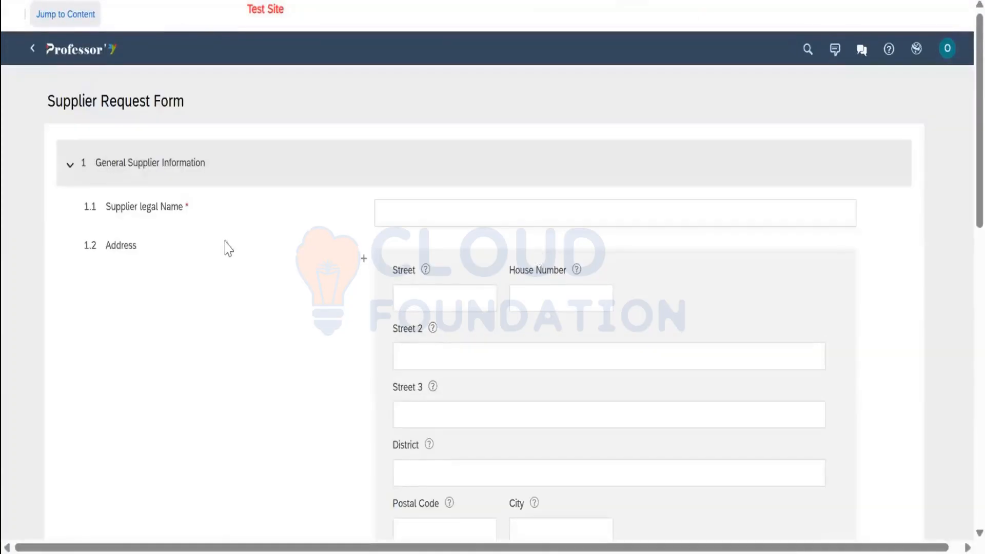
left_click(423, 221)
left_click_drag(56, 109, 328, 154)
scroll(444, 135, "down", 2)
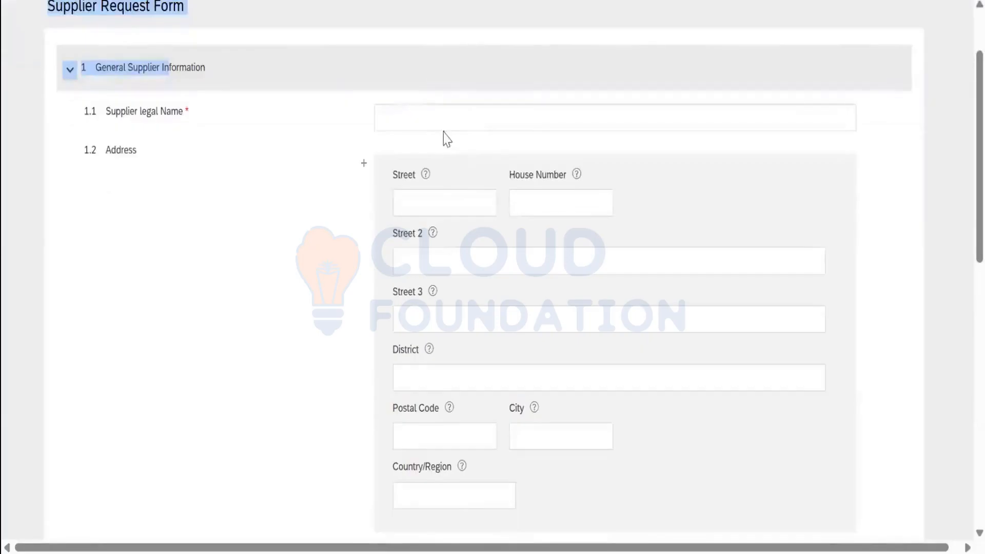
left_click(444, 125)
left_click(473, 262)
scroll(474, 264, "down", 4)
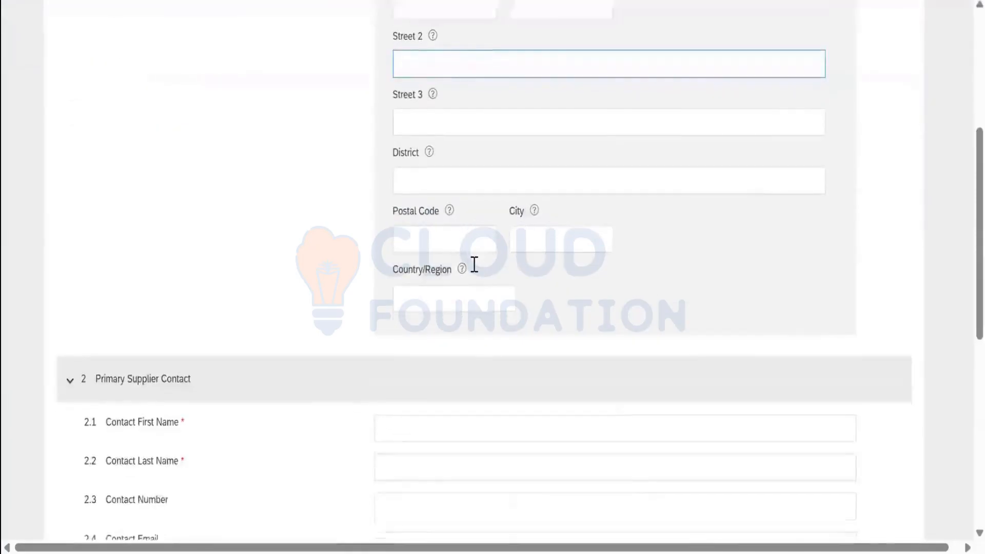
scroll(471, 272, "down", 7)
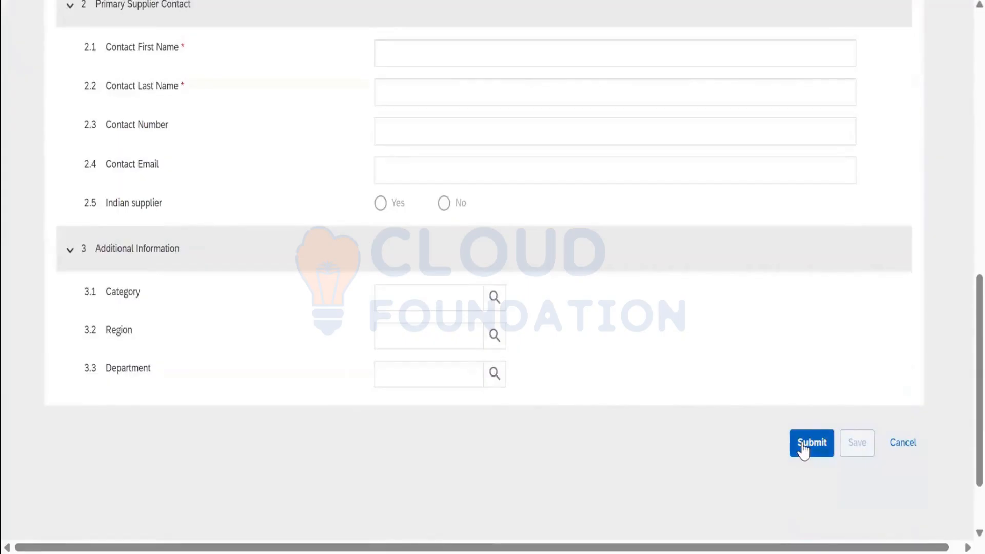
scroll(607, 336, "up", 12)
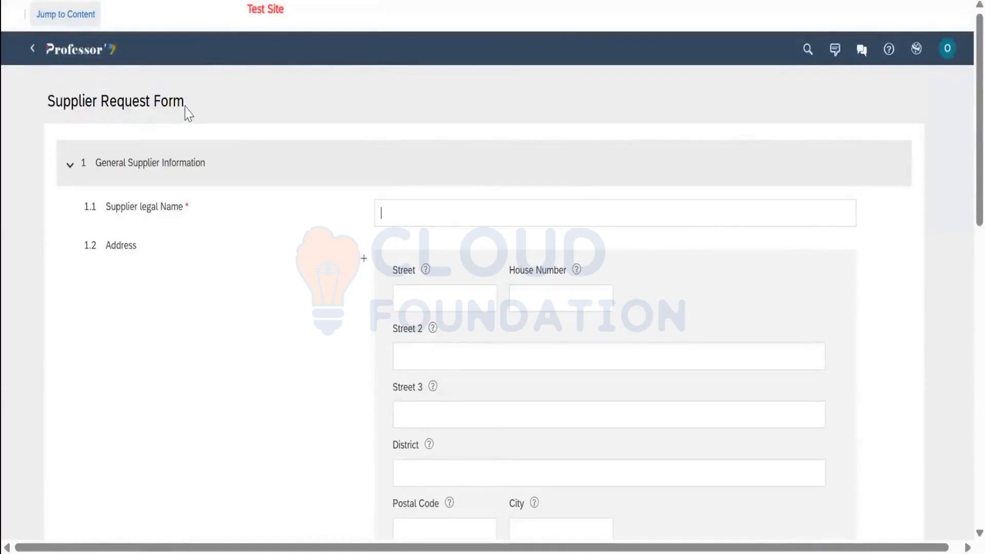
scroll(869, 457, "down", 14)
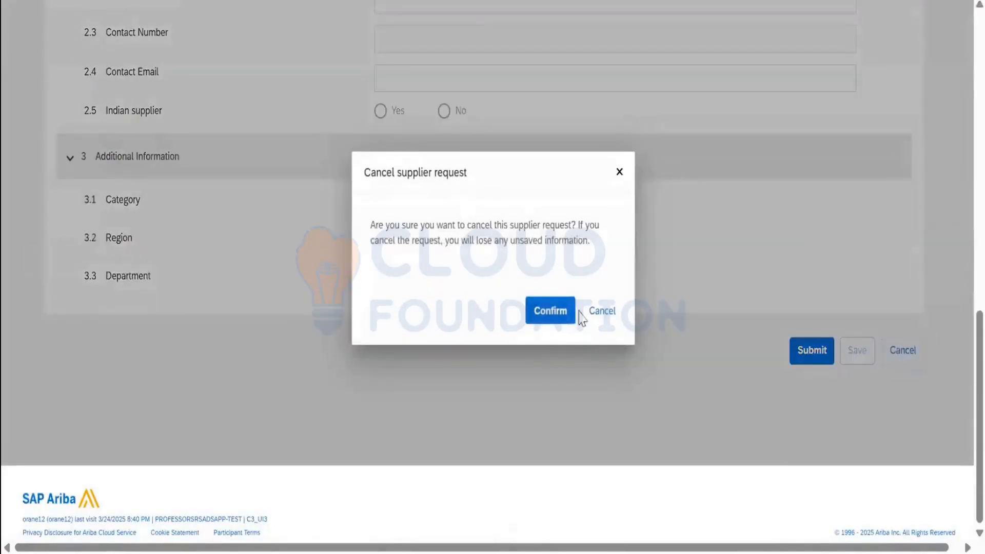
left_click(547, 311)
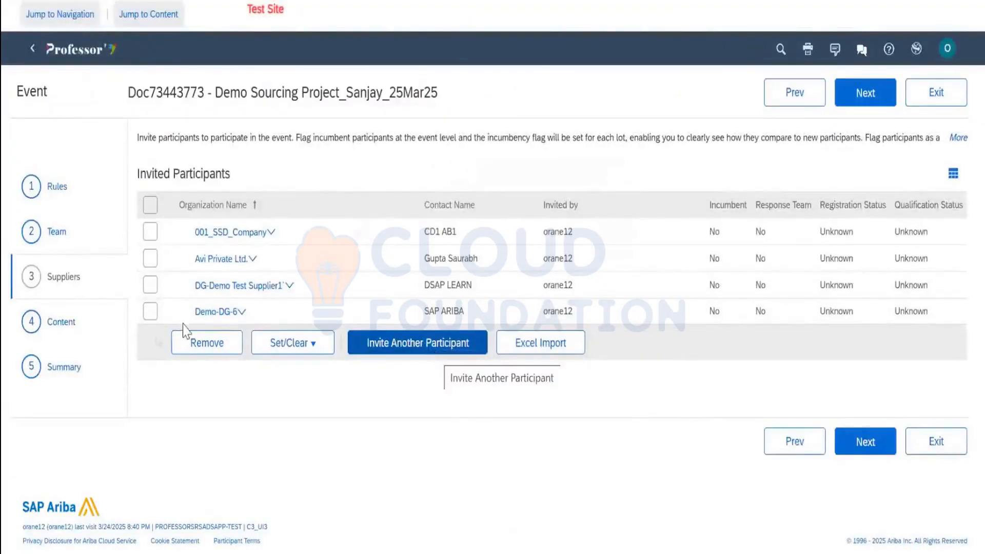
Reset the search filters to list all 628 participants, then start a new external participant
left_click(462, 349)
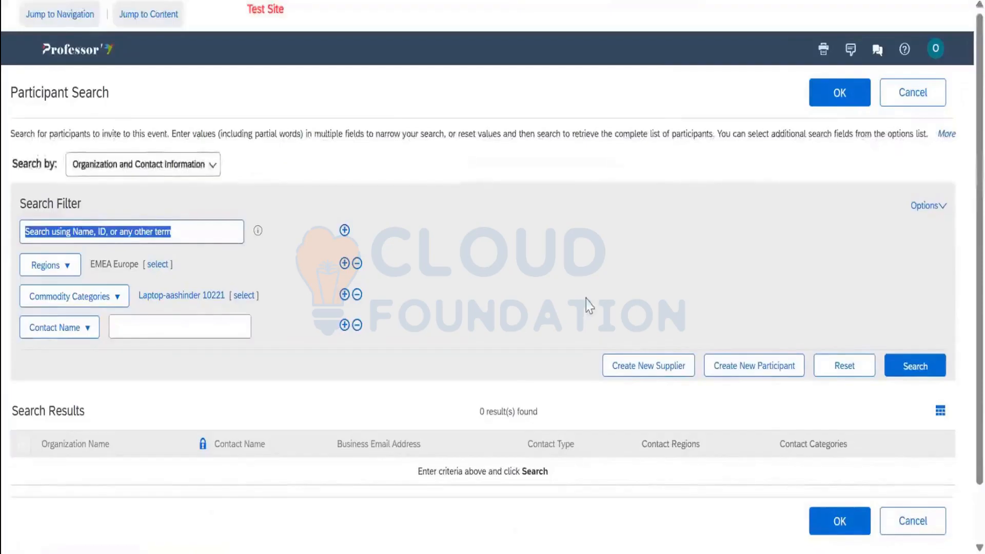
left_click(844, 372)
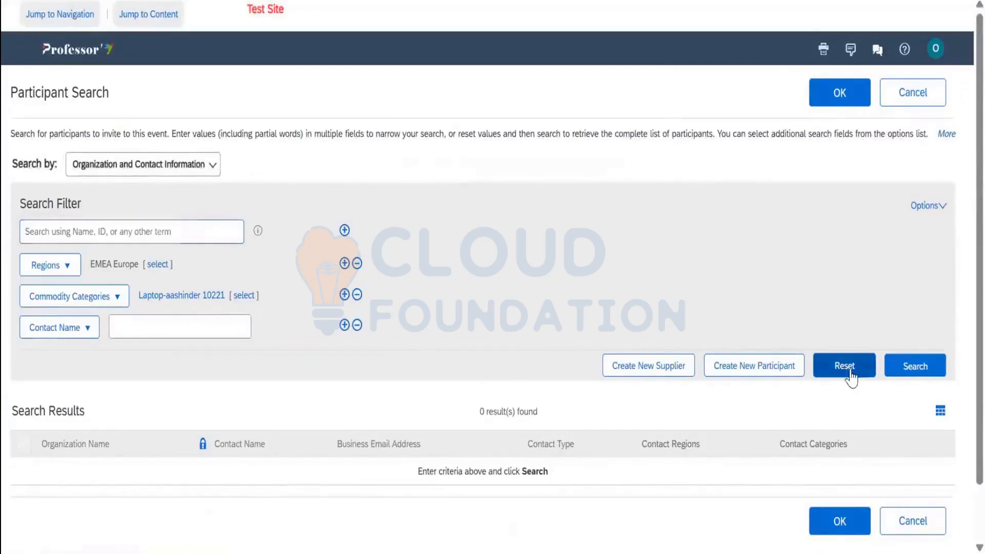
left_click(914, 370)
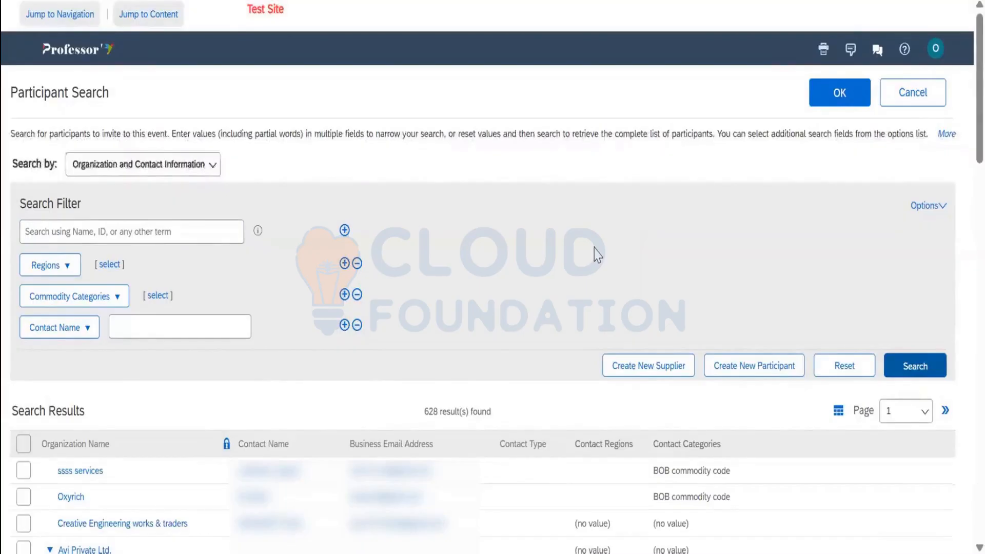
scroll(667, 239, "down", 4)
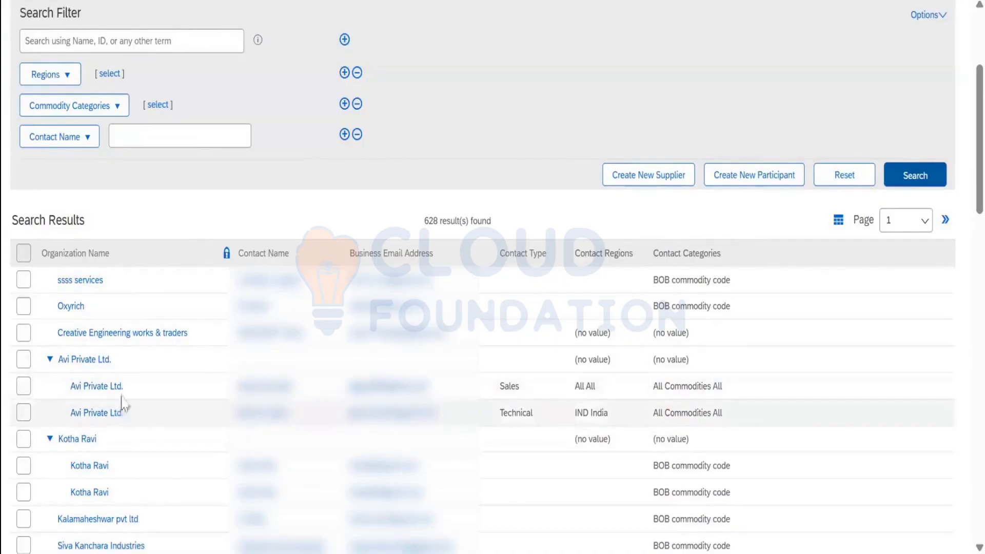
left_click(730, 186)
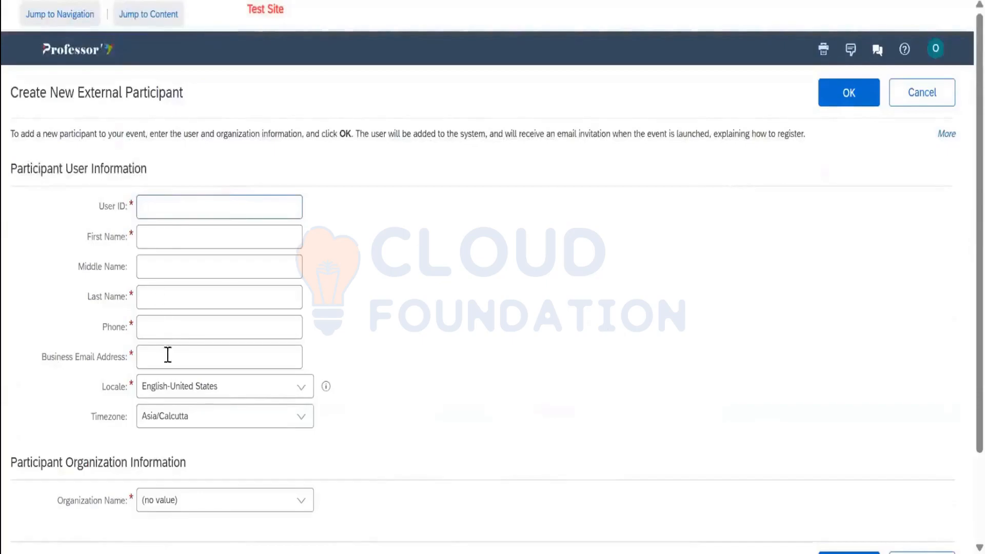
Search organizations for 'AVI' and set the organization to Avi Private Ltd
scroll(167, 368, "down", 2)
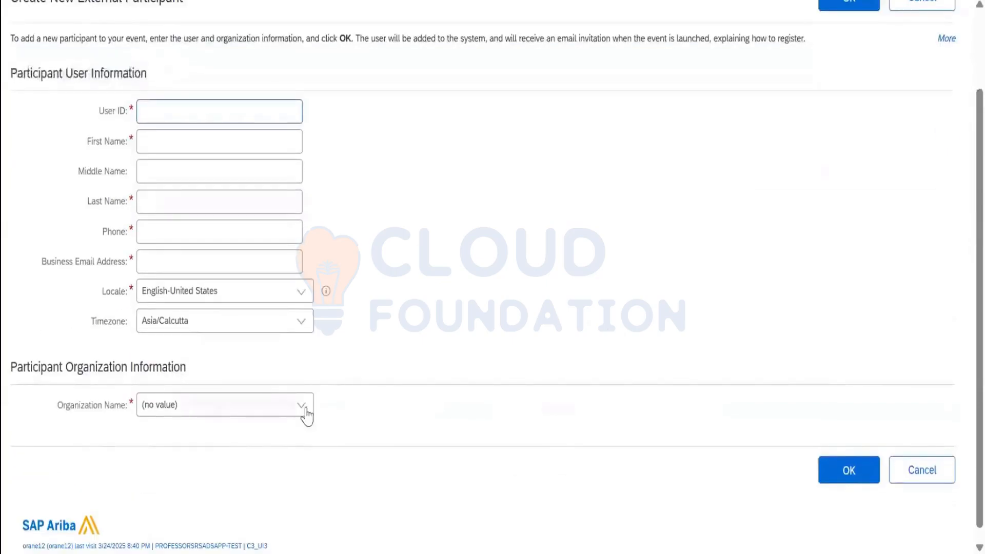
left_click(304, 413)
left_click(253, 469)
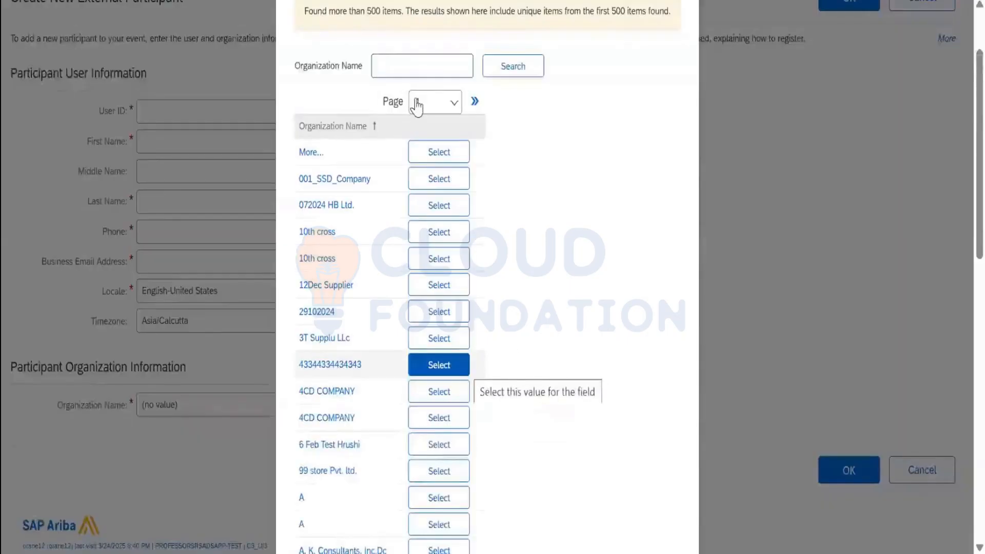
type("A")
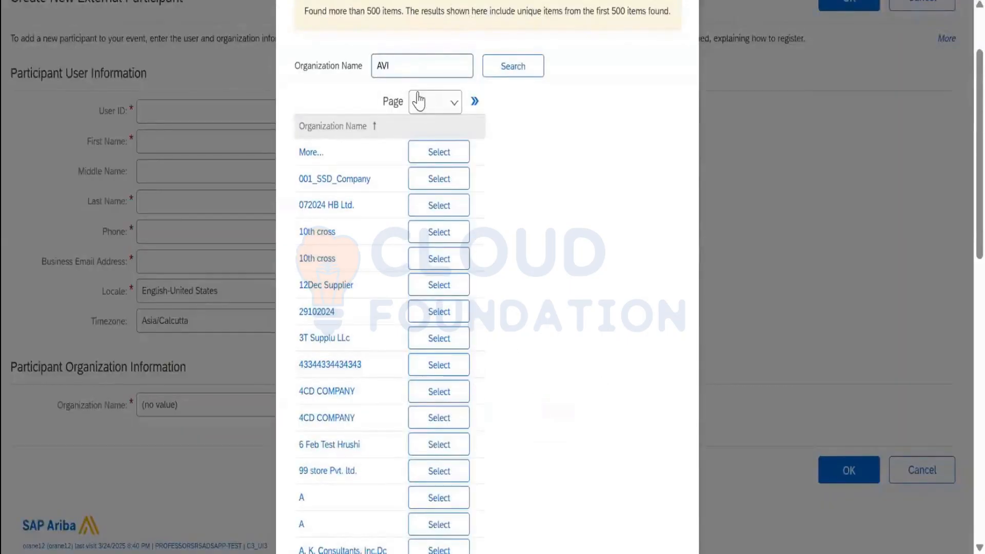
type("VI")
key("Return")
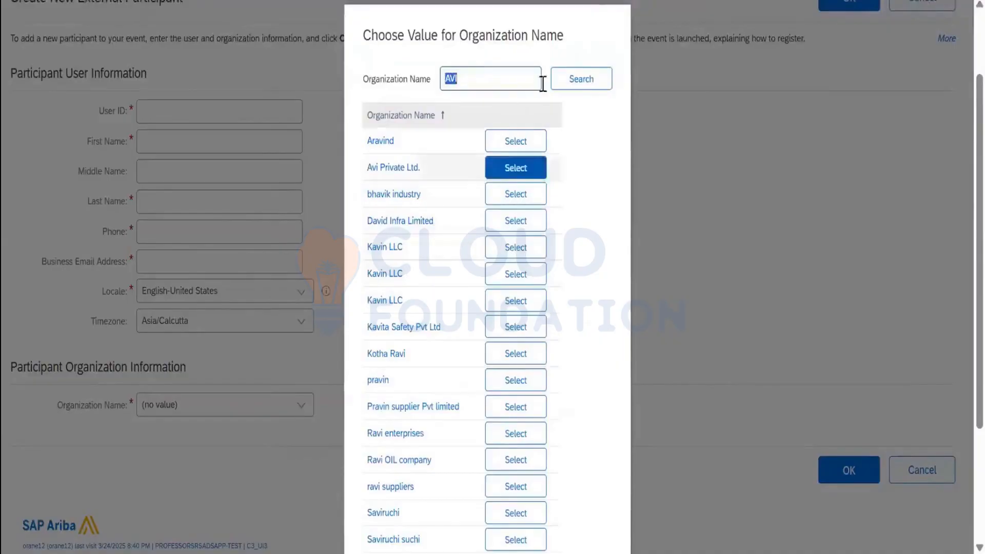
left_click(578, 76)
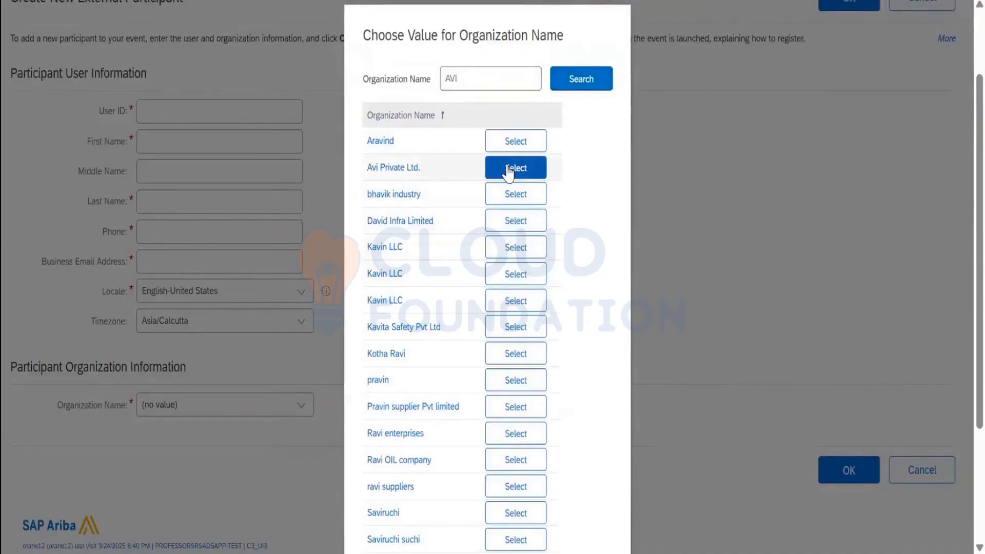
left_click(508, 168)
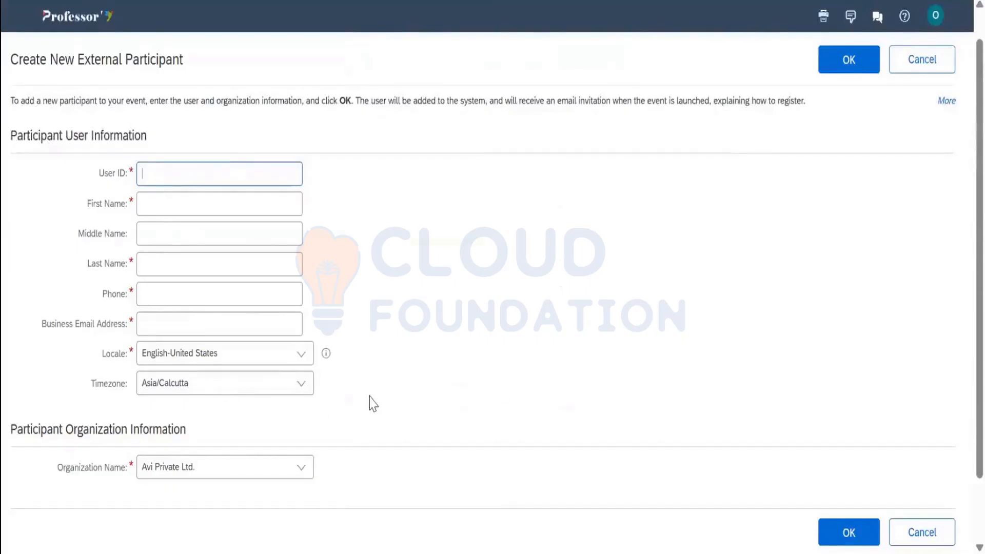
Enter the contact's user ID, first name, last name and phone number
left_click(196, 175)
key("Tab")
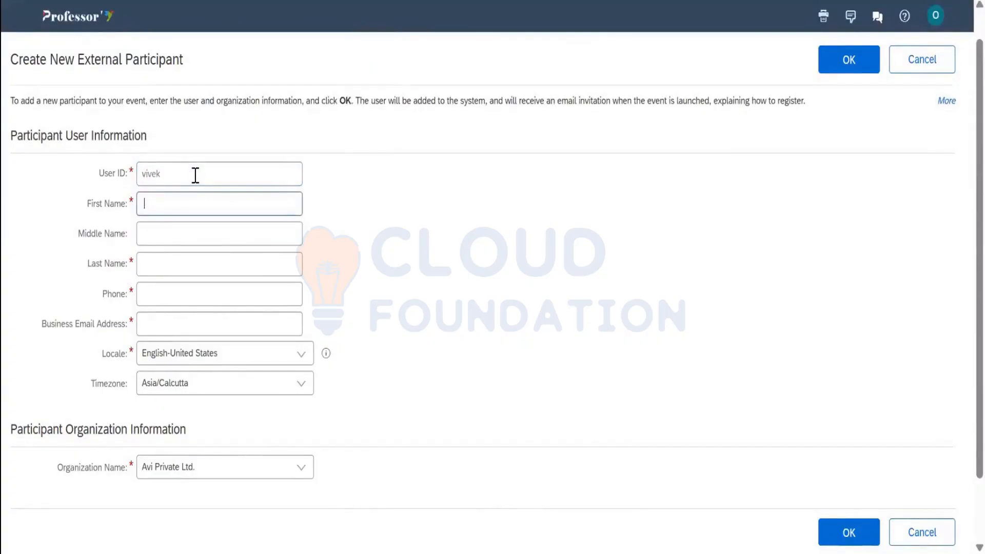
left_click(196, 175)
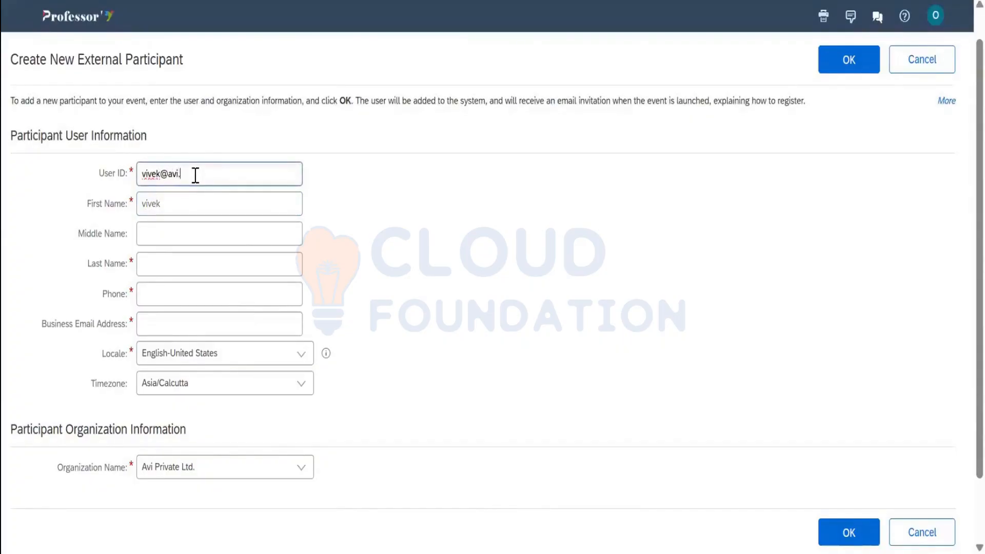
left_click(190, 263)
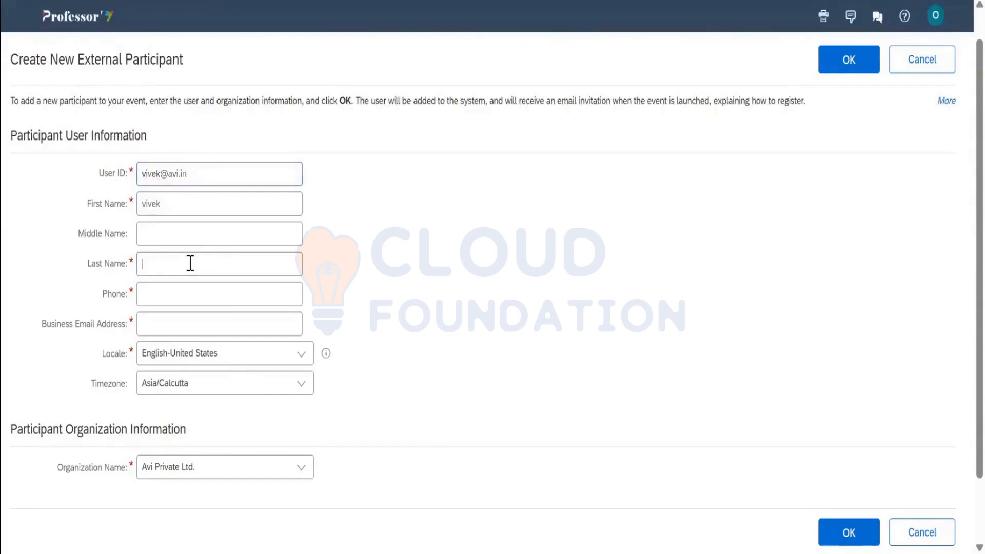
type("viv")
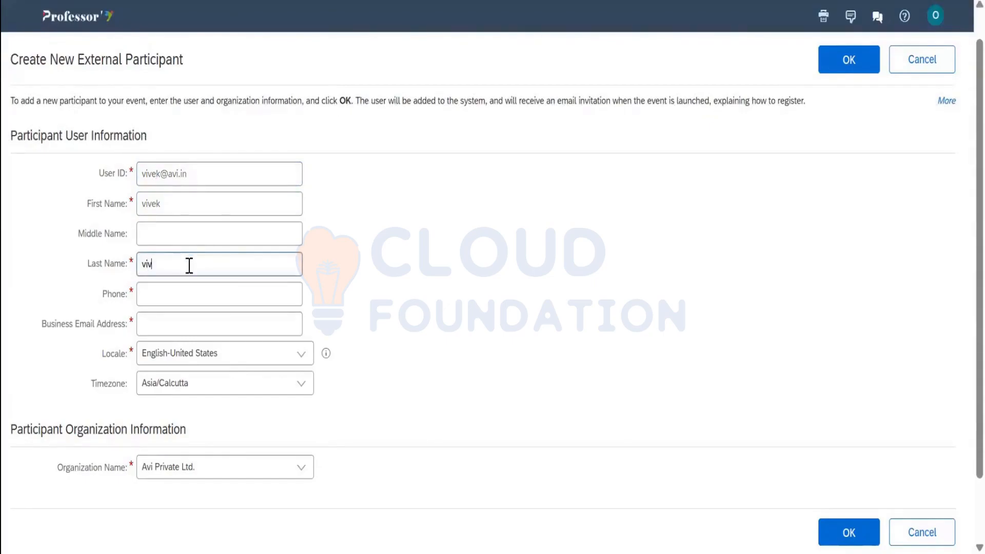
type("rma")
key("Tab")
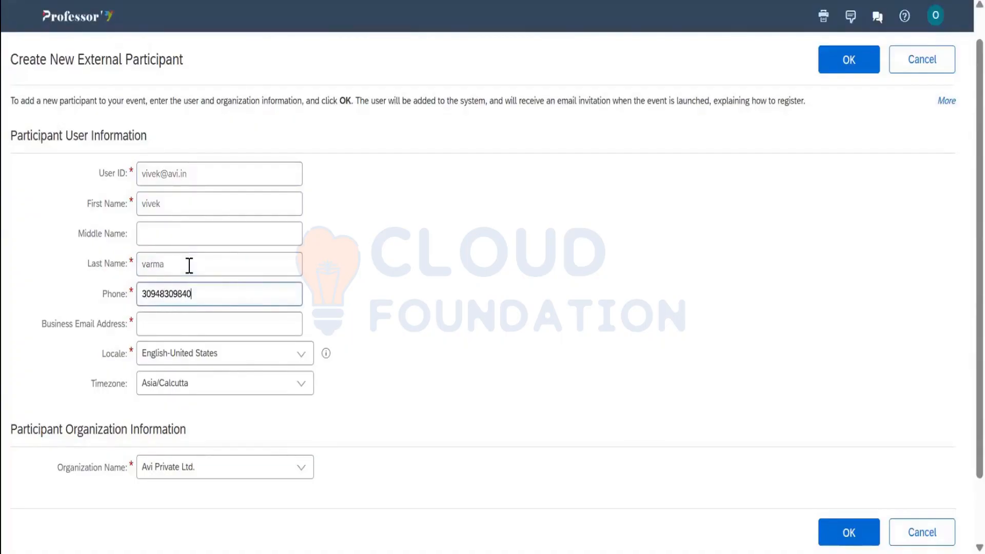
key("Tab")
Correct the mistyped last name and begin entering the contact's business e-mail
left_click(189, 265)
type("v")
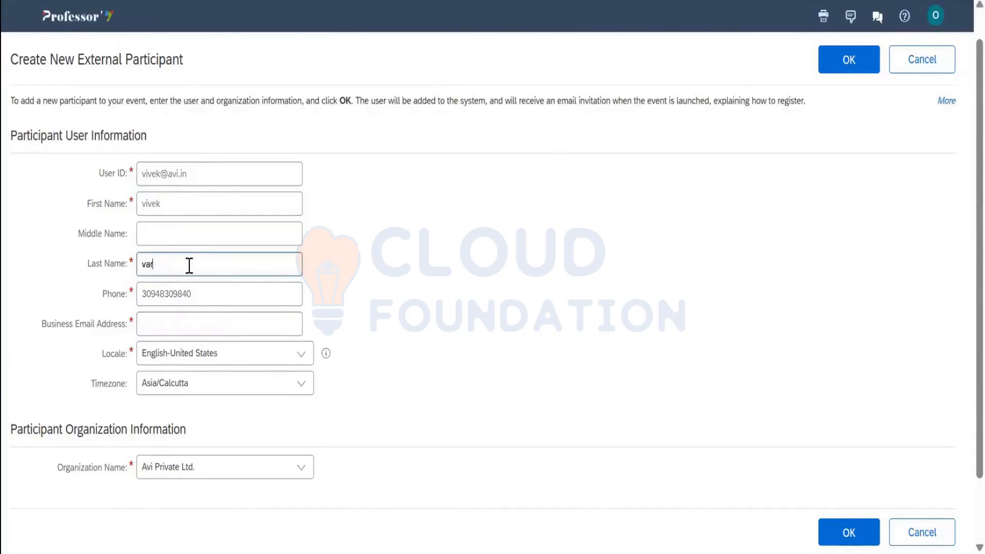
key("BackSpace")
key("BackSpace")
key("BackSpace")
type("vivek@a")
key("ctrl+a")
key("BackSpace")
key("Tab")
key("Tab")
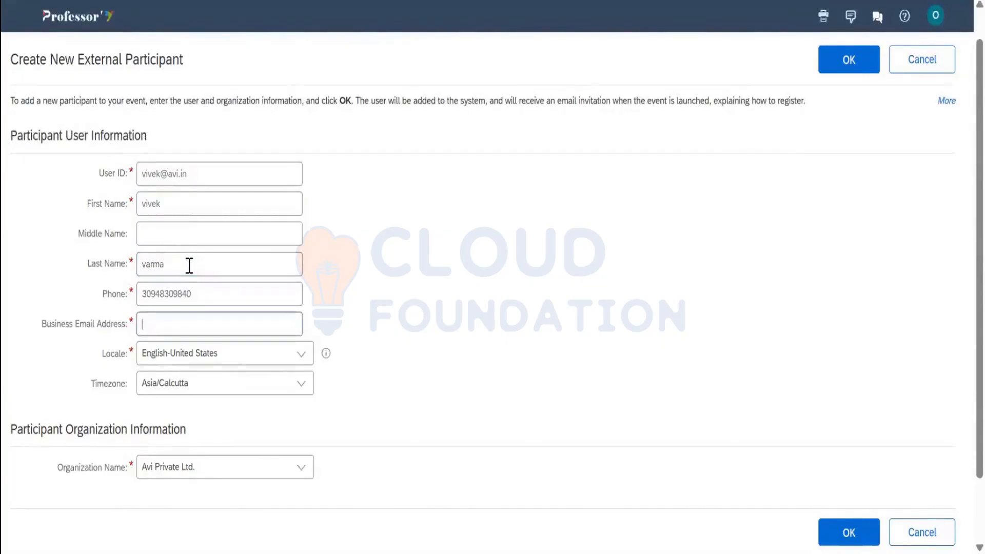
Save the new Avi Private Ltd. contact, skip inviting anyone else, and continue to Content
left_click(846, 531)
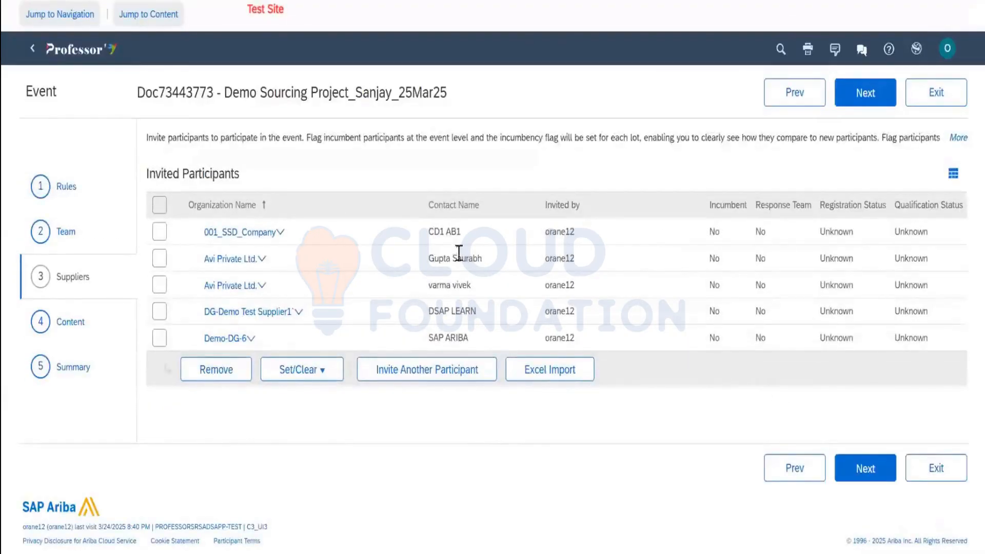
left_click(450, 377)
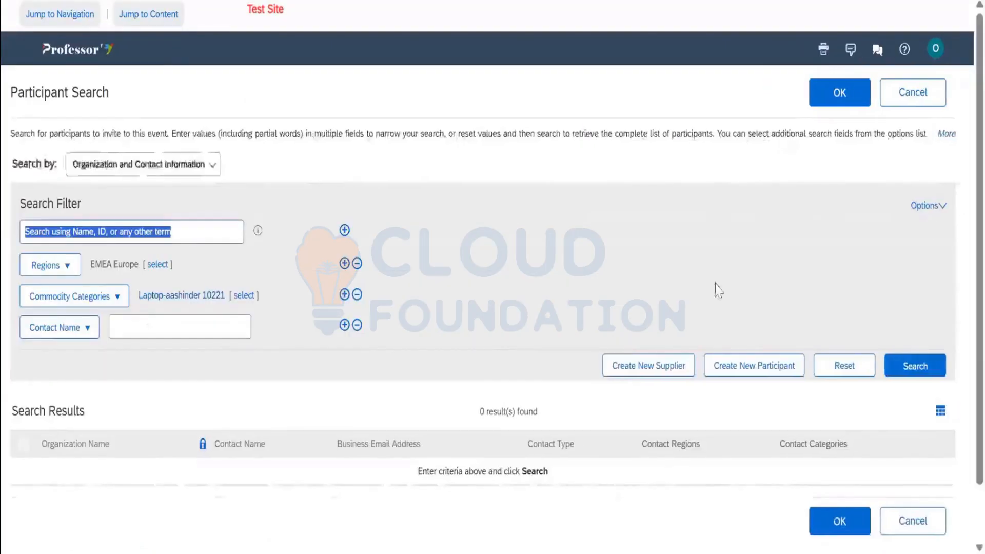
left_click(913, 97)
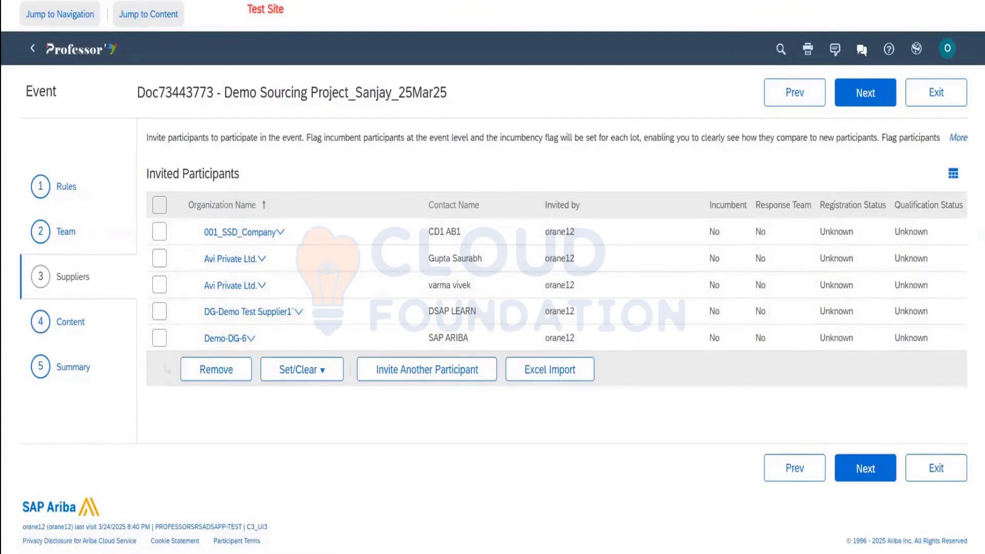
left_click(873, 472)
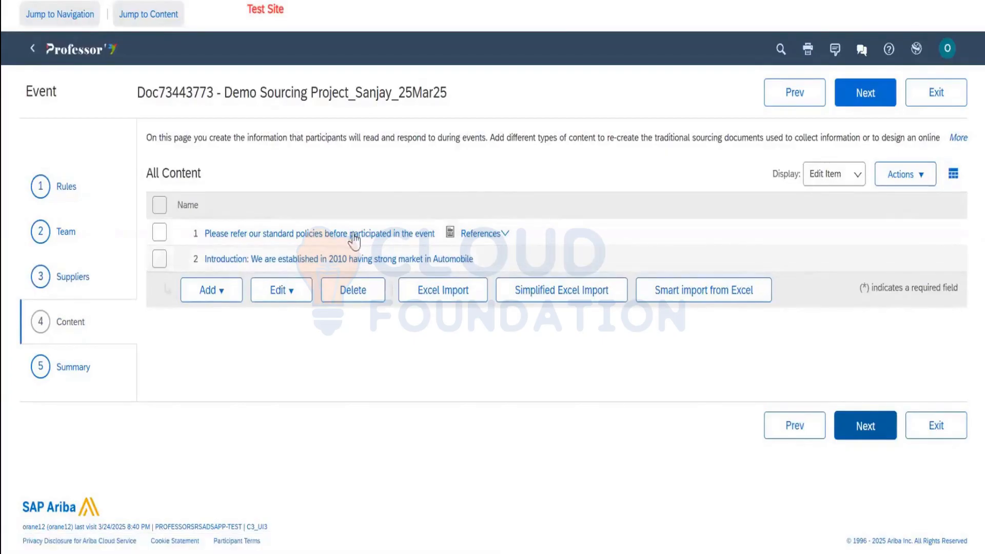
Delete the Introduction item from the event content
left_click(162, 261)
left_click(354, 295)
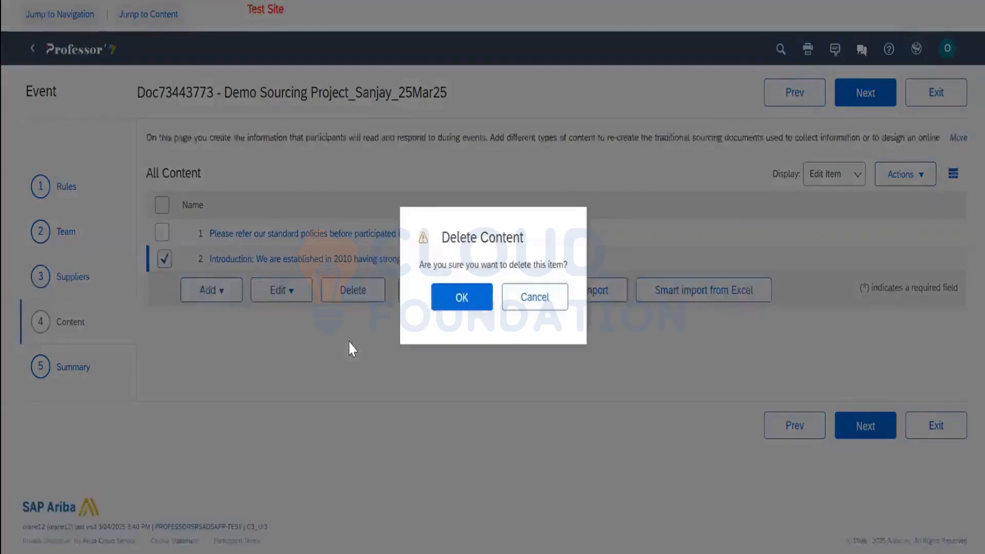
left_click(453, 300)
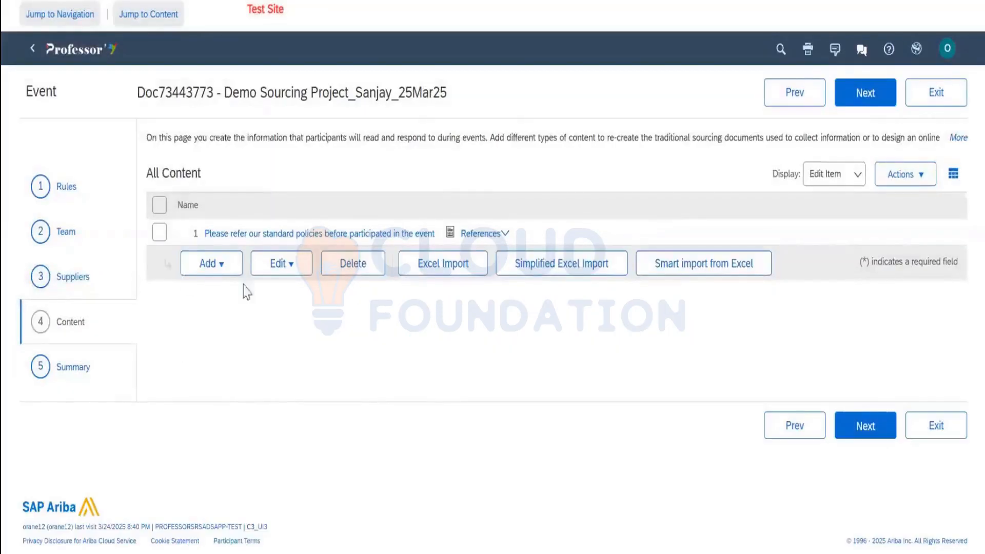
Add the Yes / No question 'Do you have ISO cert 90001' allowing participant comments and attachments
left_click(214, 271)
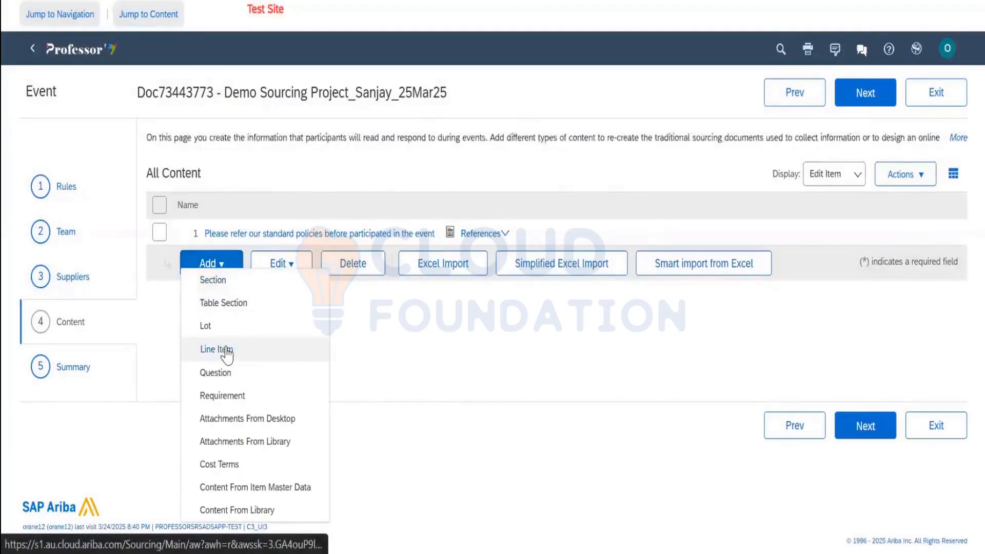
left_click(215, 372)
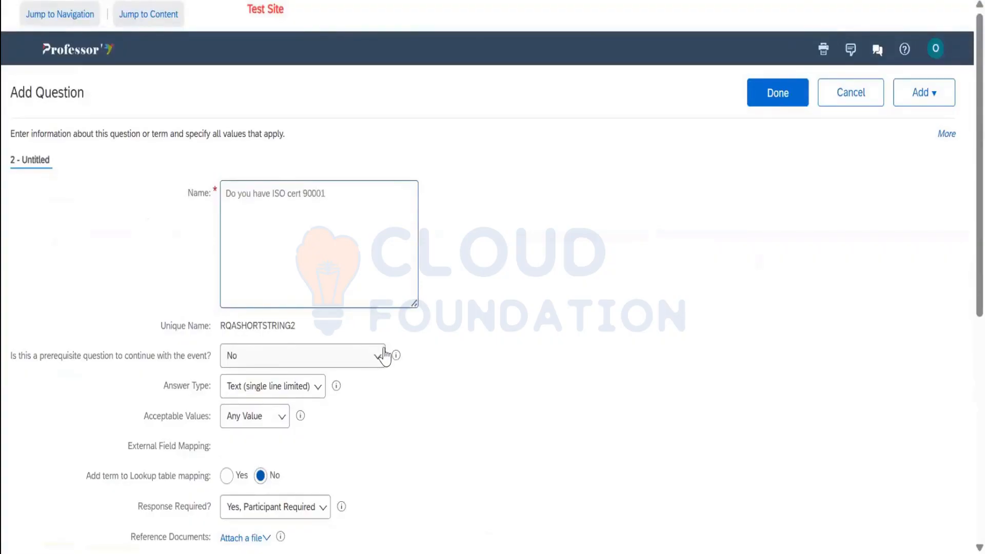
scroll(380, 356, "down", 2)
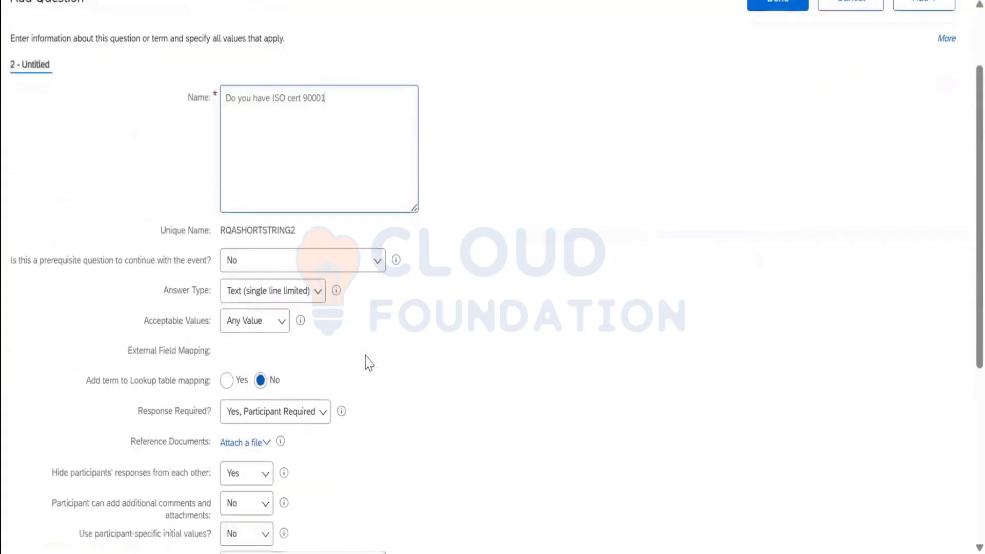
left_click(246, 292)
left_click(254, 480)
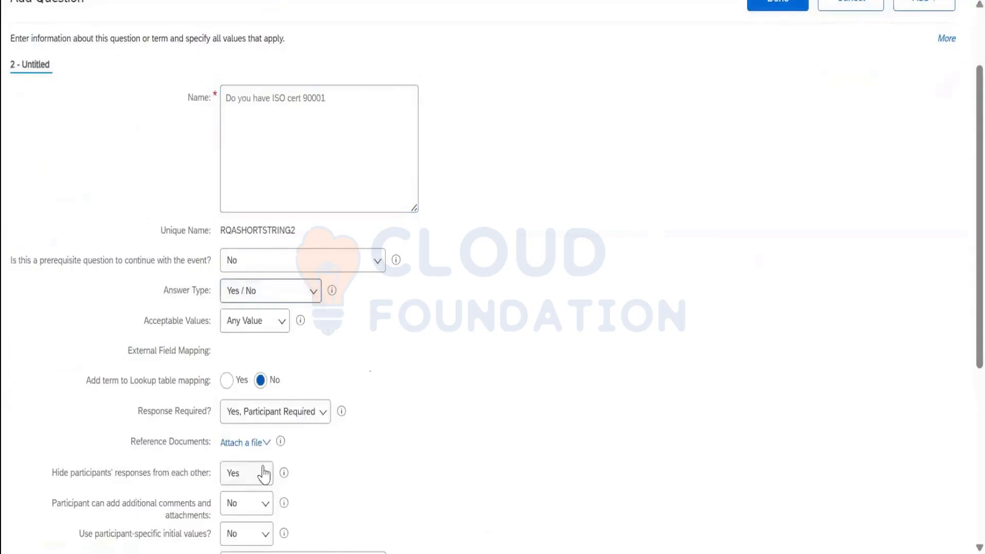
scroll(349, 359, "down", 1)
scroll(354, 346, "down", 1)
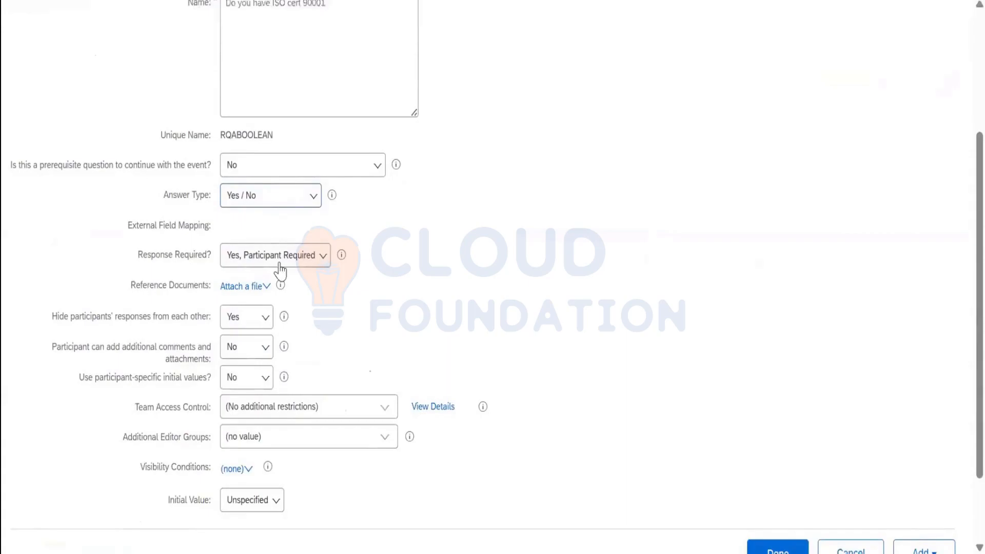
scroll(290, 311, "down", 1)
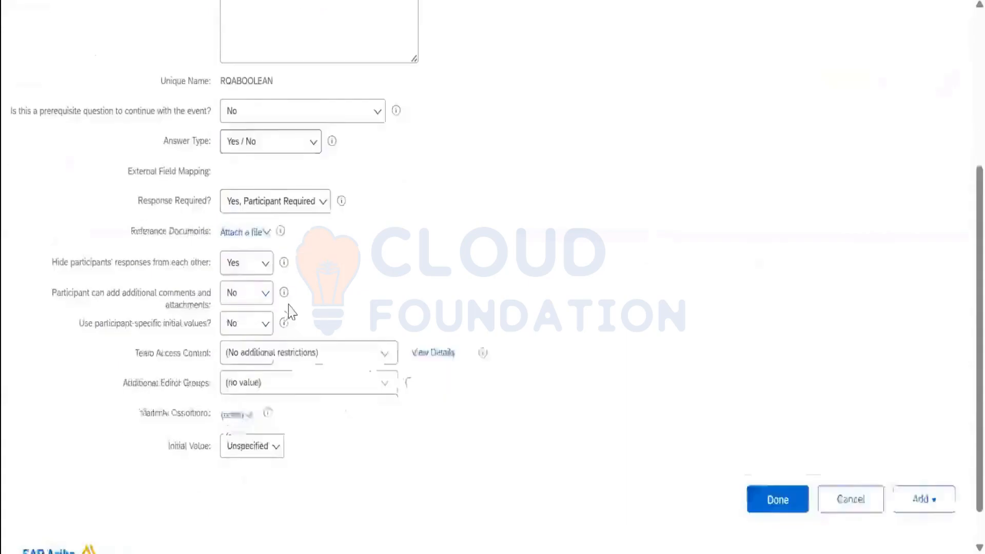
scroll(290, 310, "down", 1)
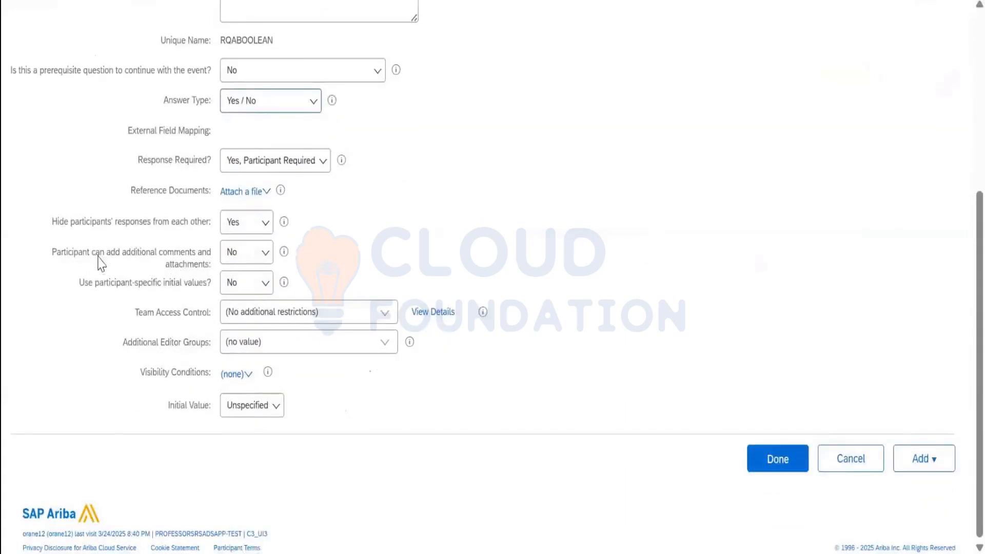
left_click(244, 259)
left_click(248, 282)
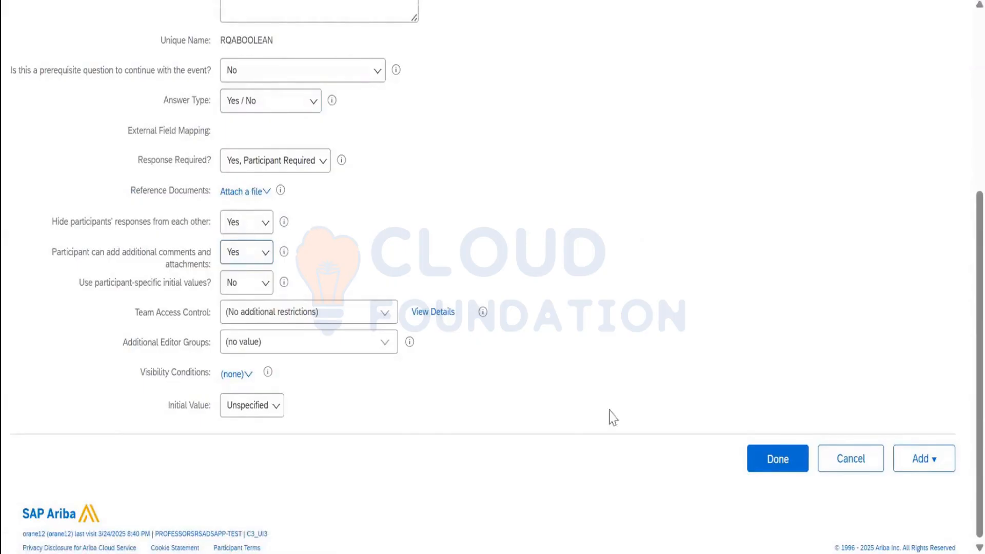
left_click(778, 461)
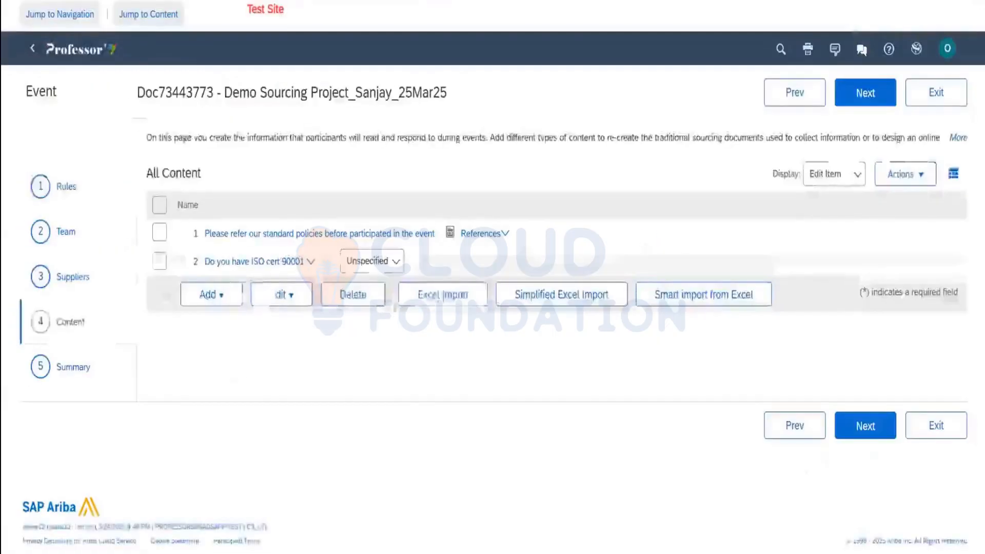
Add a line item with commodity Computers 43211500 and region AND Andhra
left_click(218, 295)
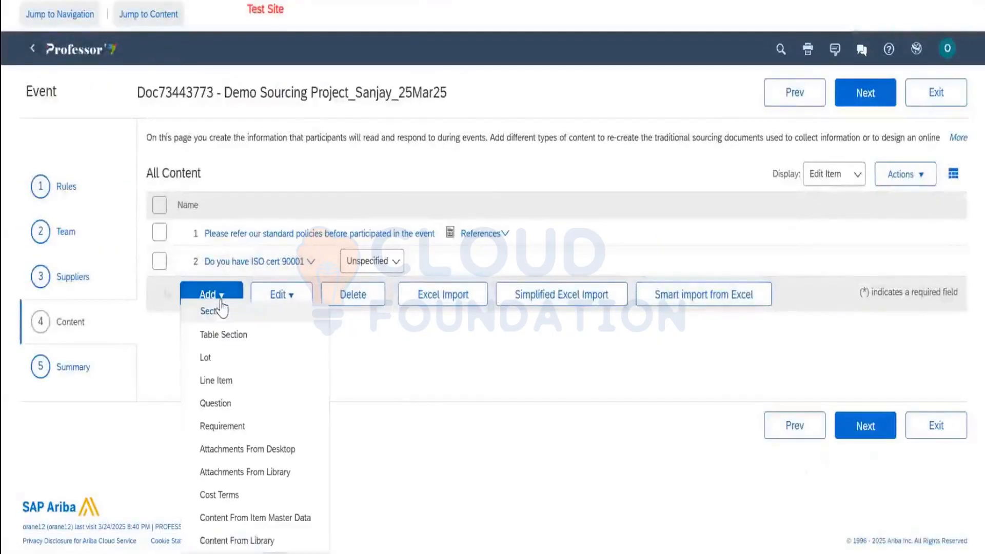
left_click(233, 381)
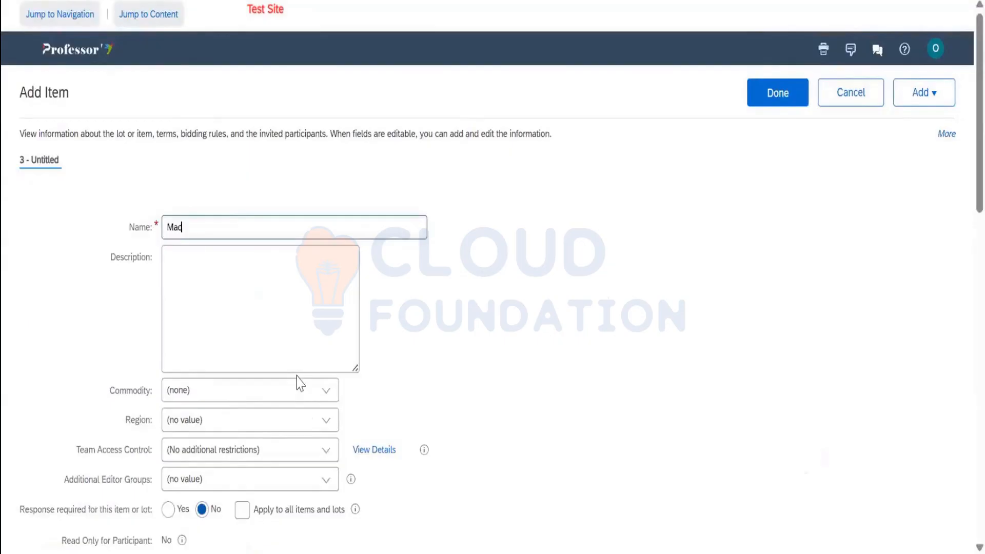
scroll(306, 354, "down", 2)
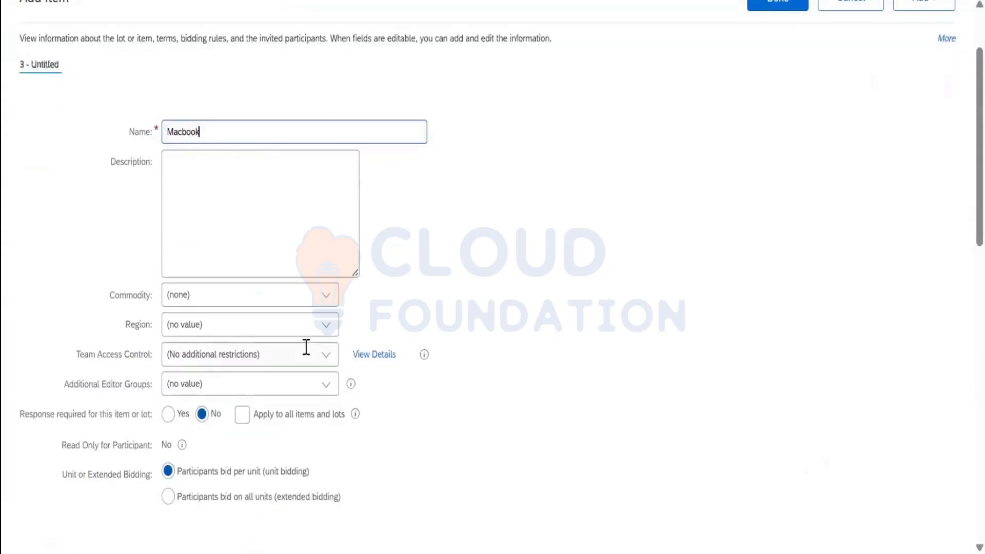
left_click(327, 299)
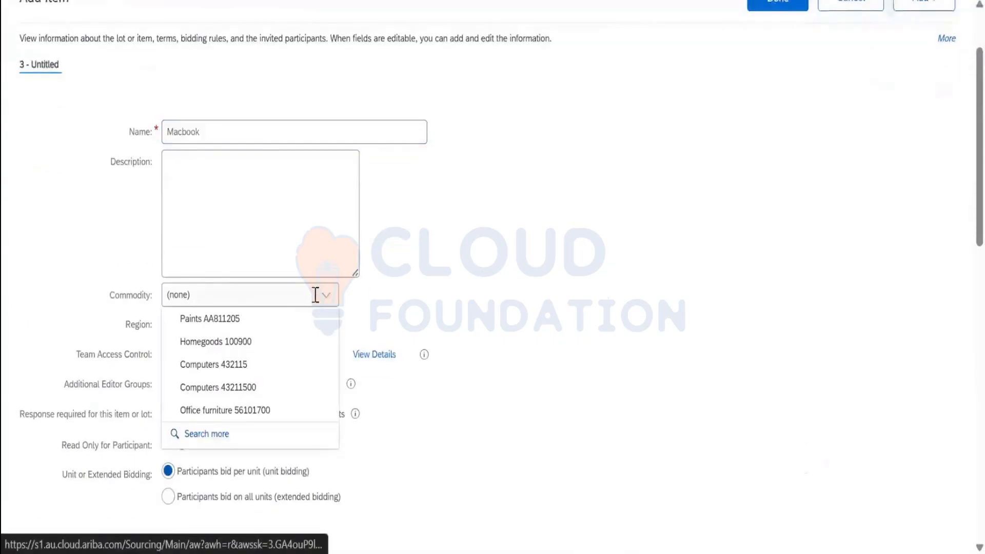
left_click(256, 385)
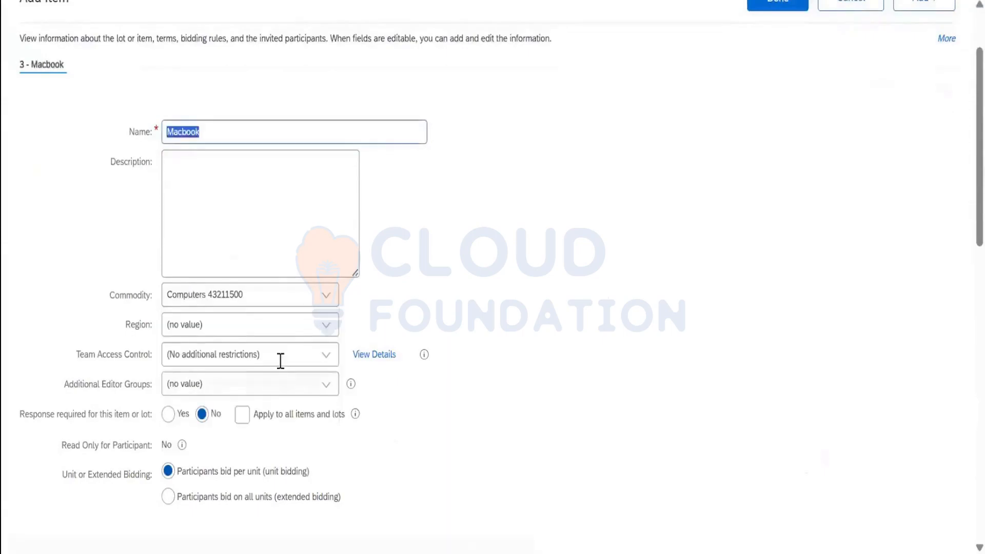
left_click(327, 329)
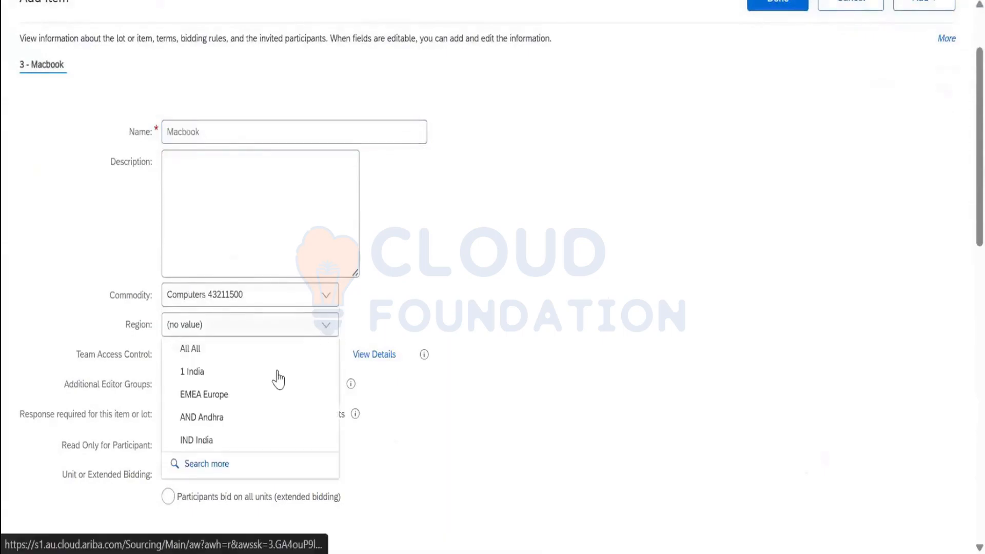
left_click(254, 418)
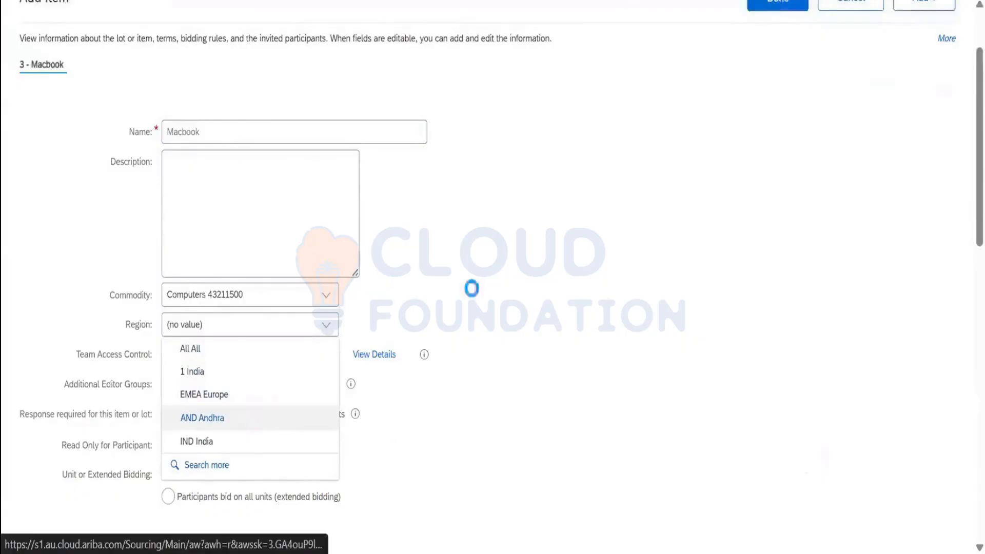
scroll(470, 286, "down", 4)
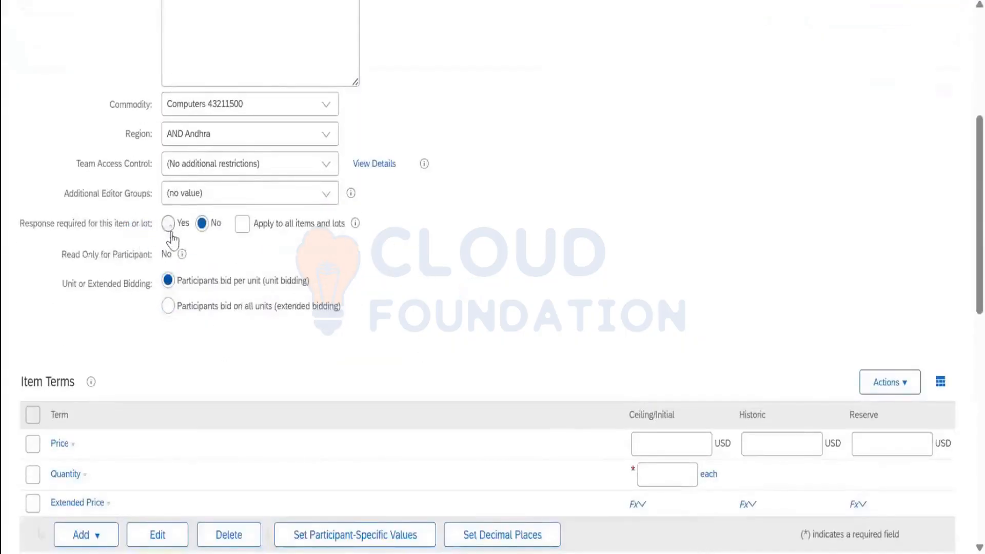
Require a response and set quantity 10, historic price 2500 and ceiling price 2500 USD
left_click(169, 224)
scroll(226, 269, "down", 1)
scroll(227, 270, "down", 3)
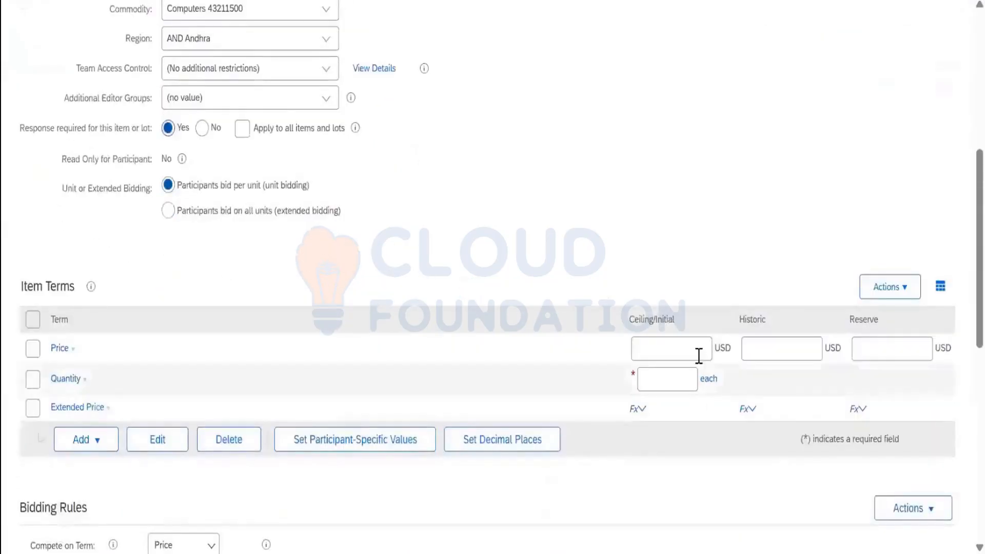
left_click(656, 382)
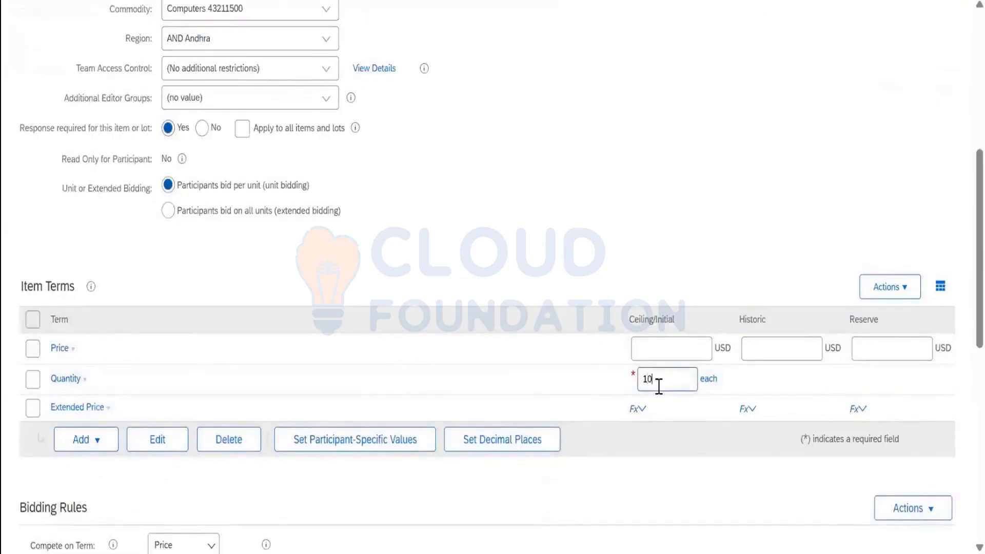
left_click(761, 339)
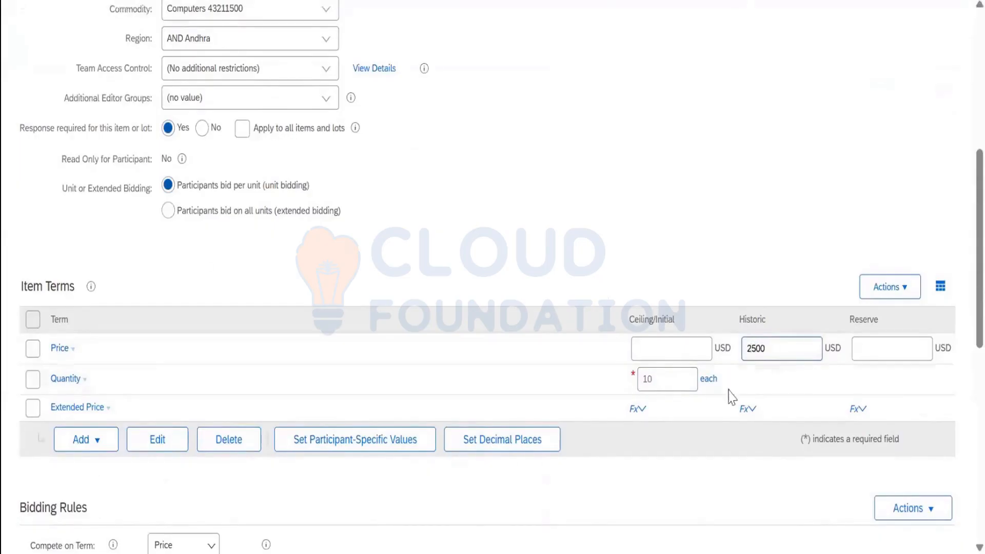
left_click(703, 356)
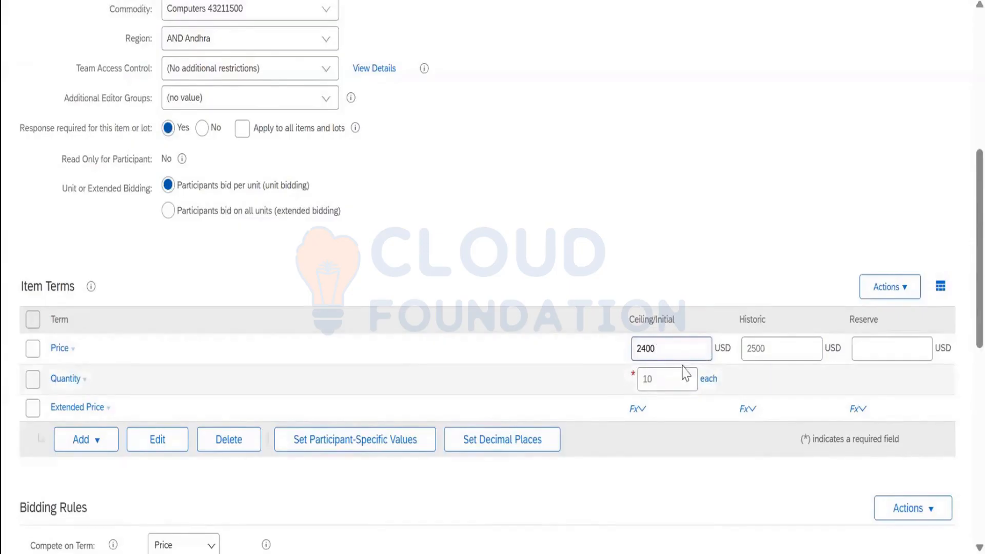
double_click(665, 351)
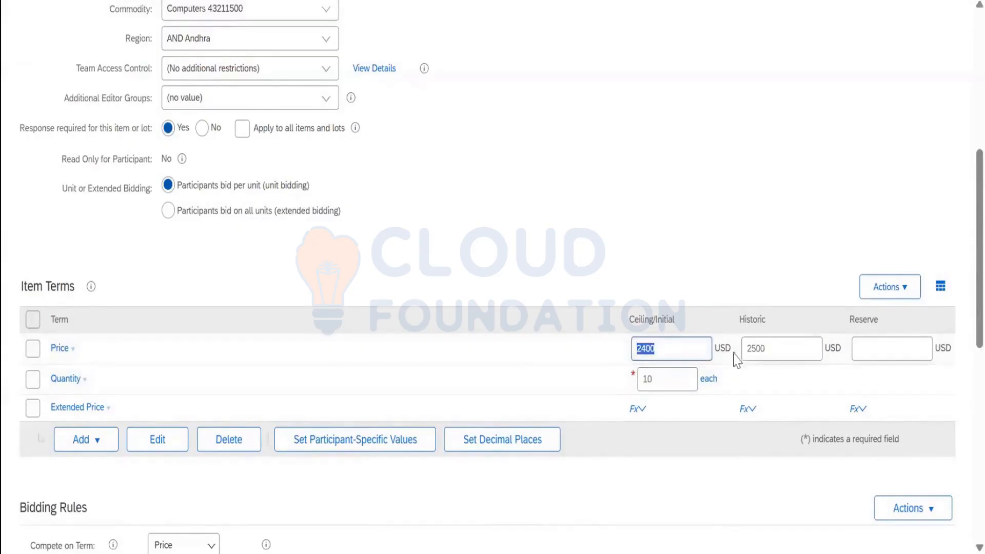
left_click(766, 349)
double_click(765, 349)
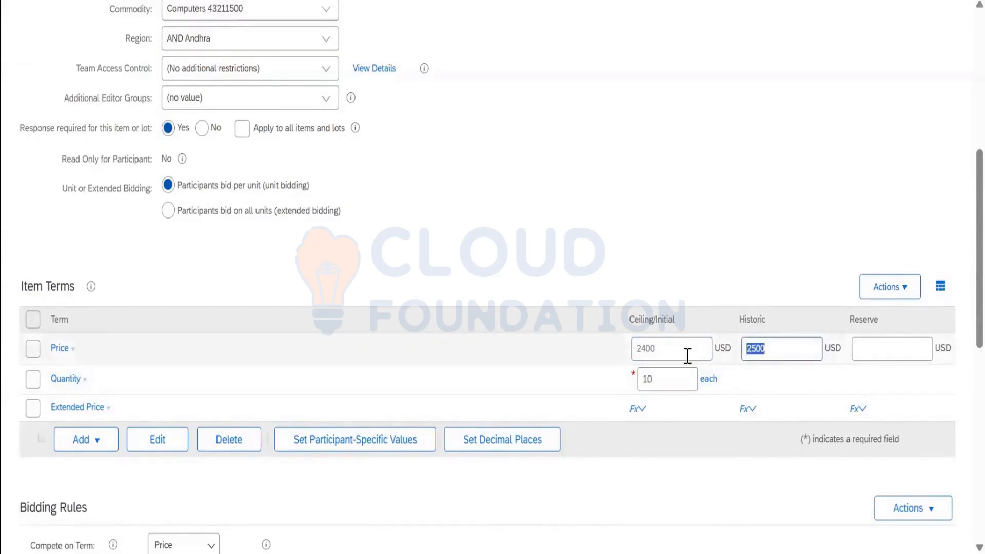
double_click(644, 351)
type("2")
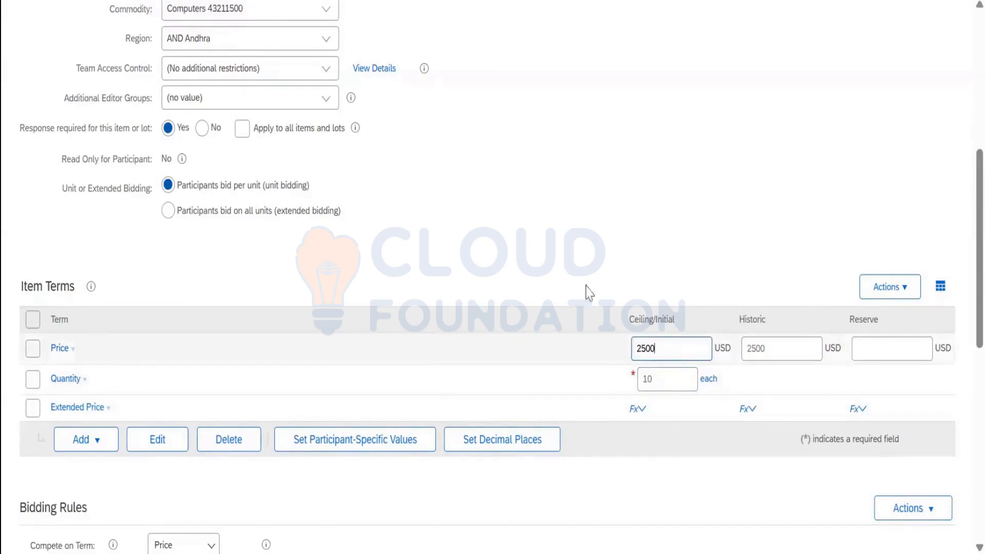
double_click(636, 363)
key("BackSpace")
scroll(606, 337, "down", 2)
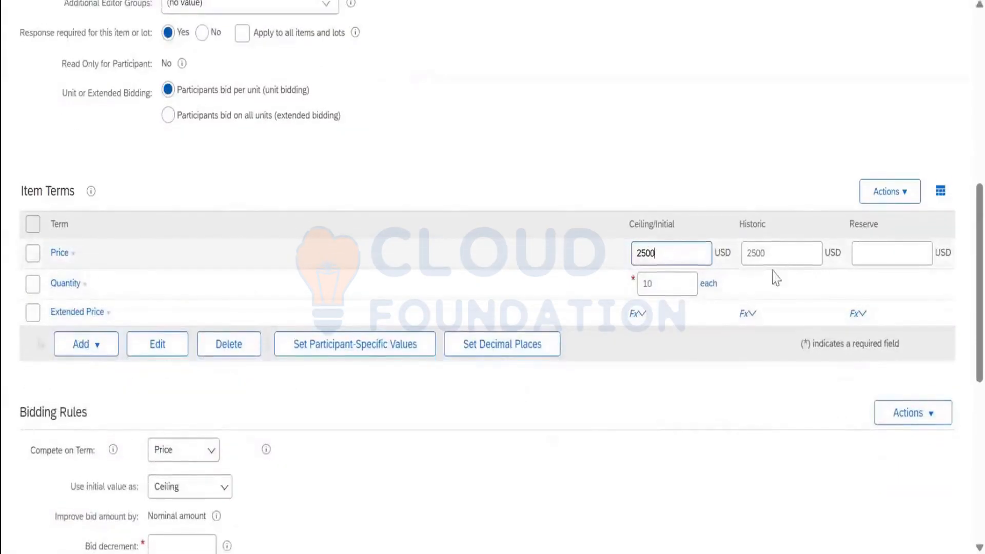
Use the initial value as Default with bid decrement 10 and save the Macbook line item
scroll(774, 275, "down", 4)
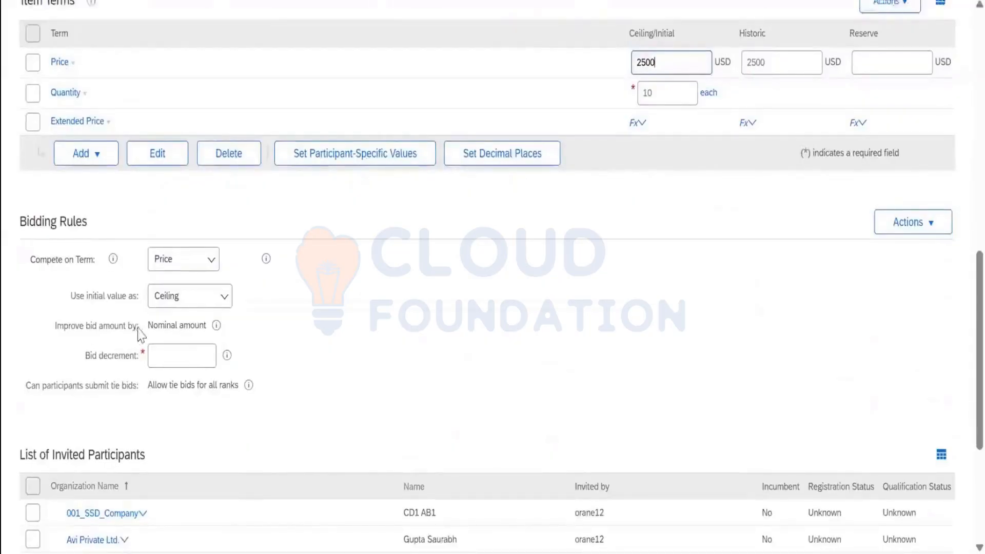
scroll(138, 335, "up", 5)
scroll(138, 334, "down", 5)
left_click(188, 299)
left_click(195, 370)
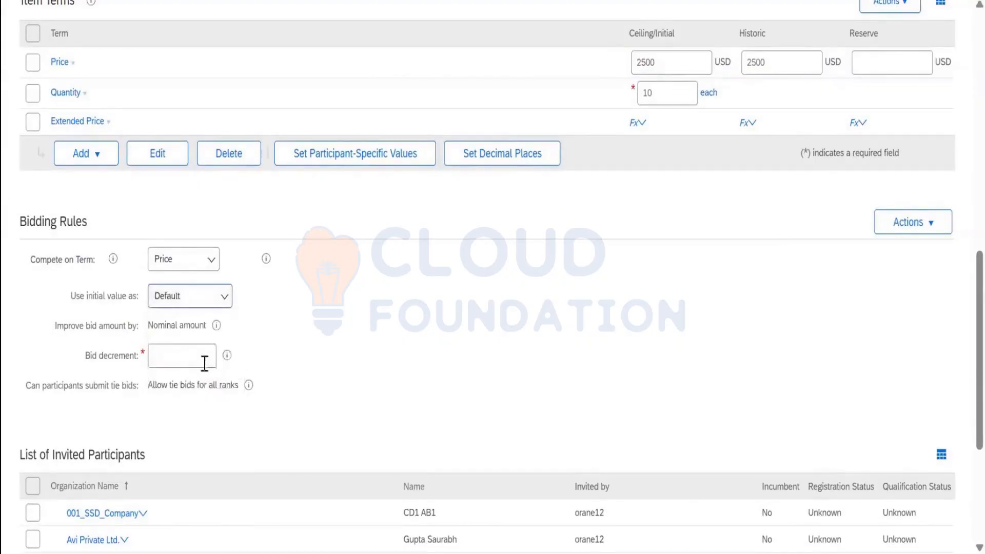
left_click(196, 359)
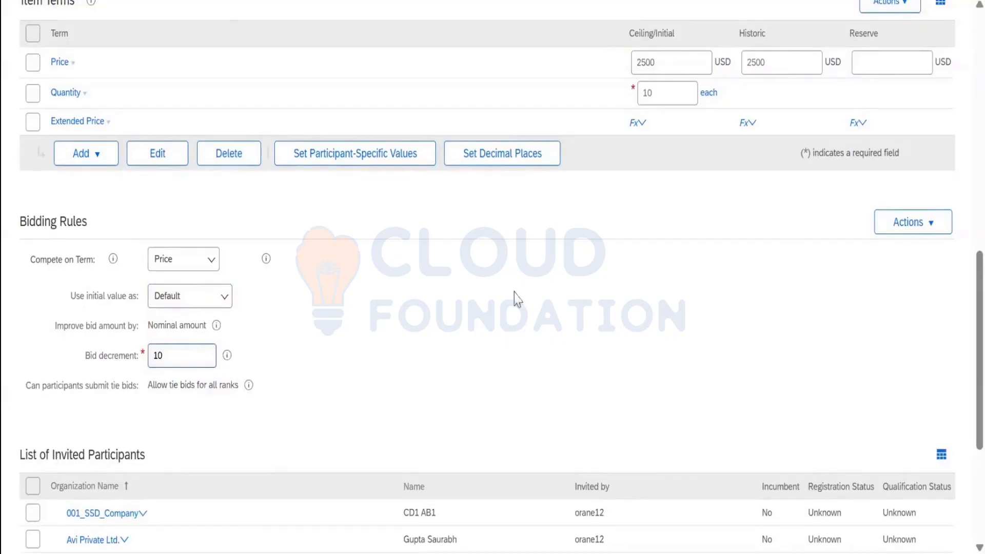
scroll(570, 280, "up", 2)
scroll(570, 280, "up", 3)
scroll(547, 297, "up", 2)
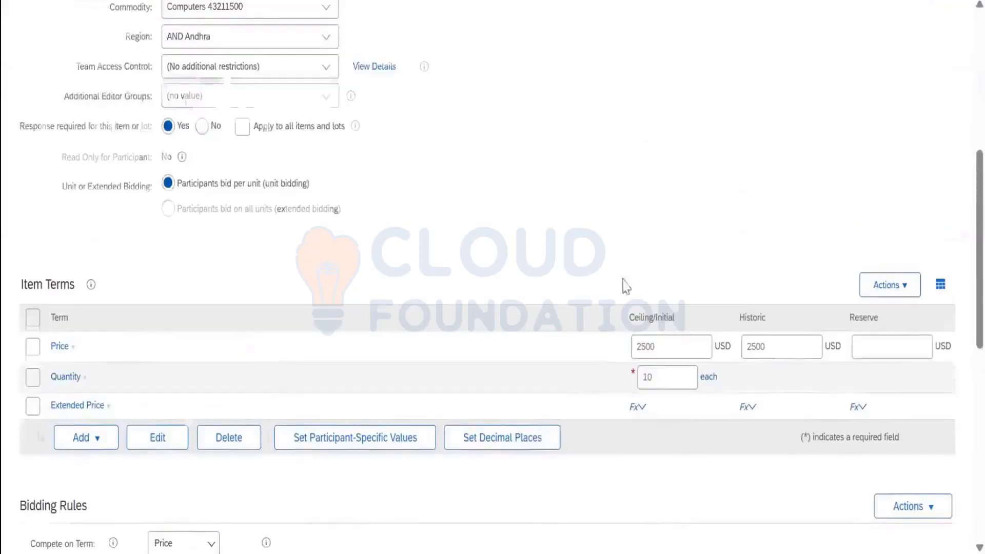
scroll(482, 368, "down", 10)
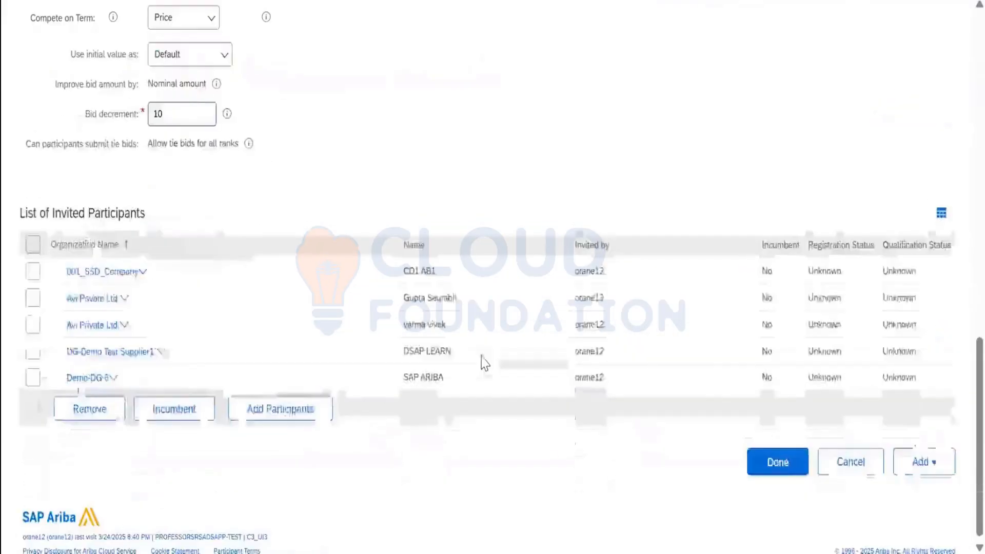
scroll(473, 352, "up", 2)
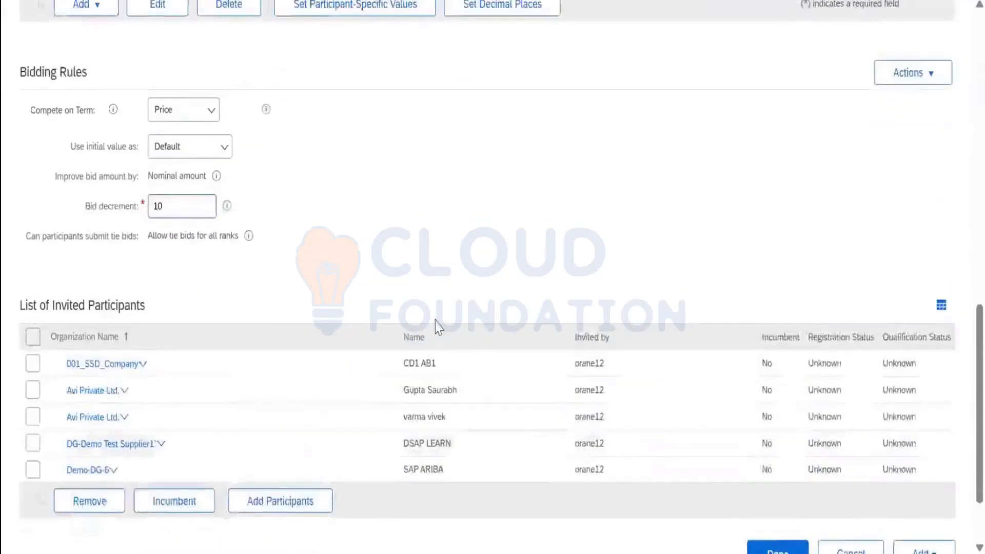
scroll(433, 326, "up", 15)
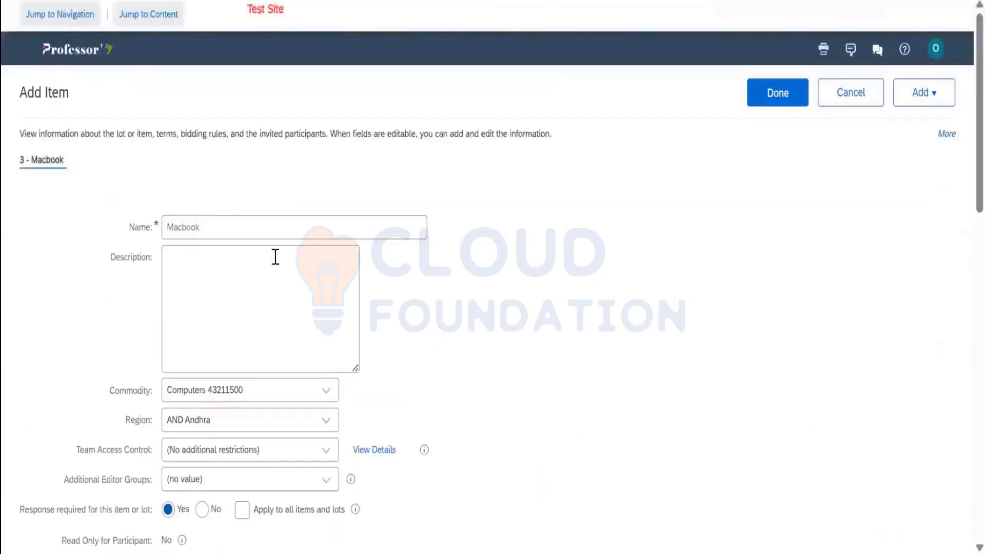
scroll(253, 274, "down", 13)
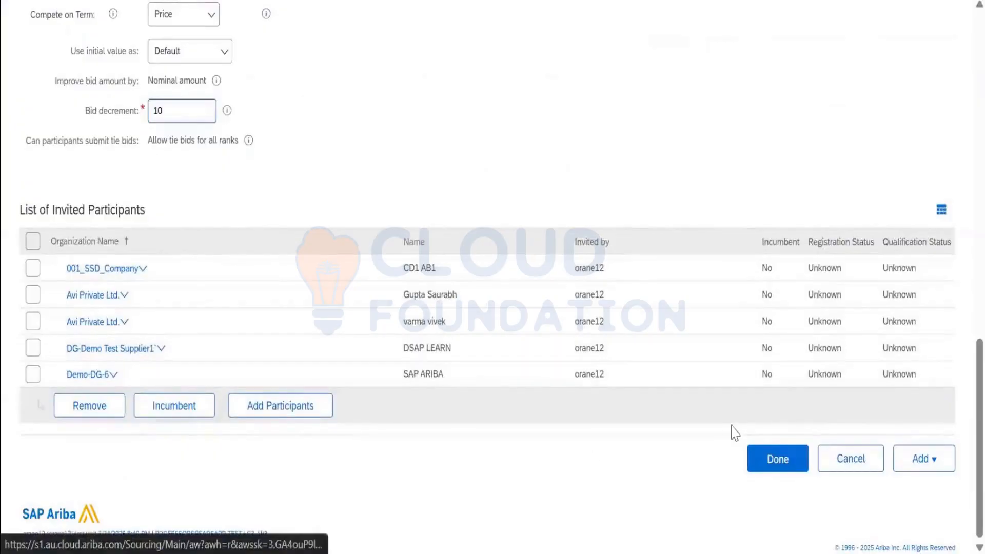
left_click(778, 478)
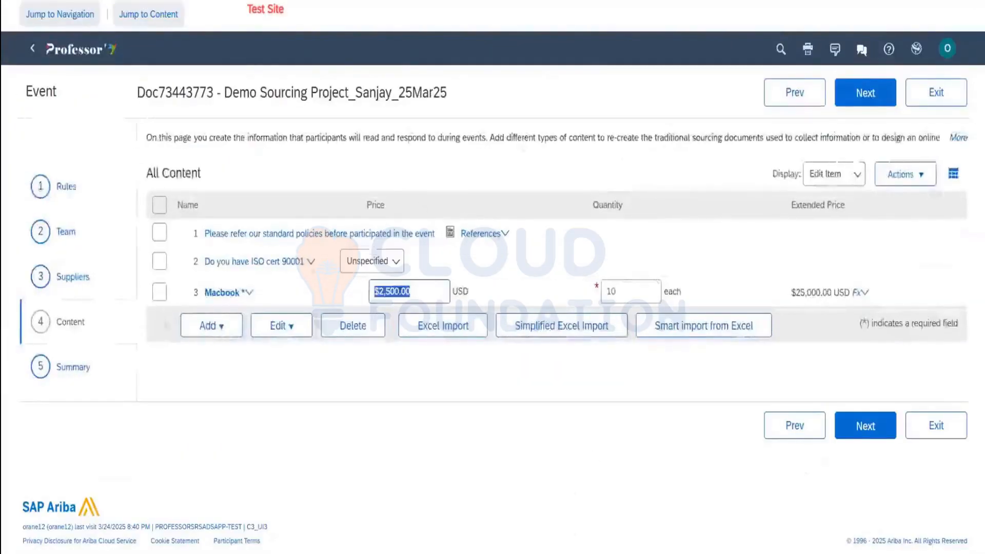
left_click(289, 264)
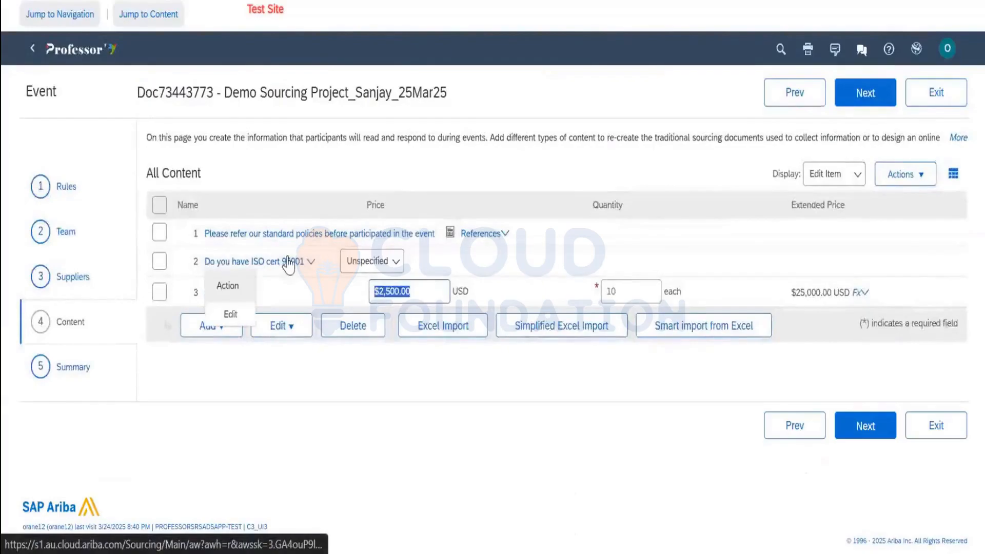
left_click(231, 314)
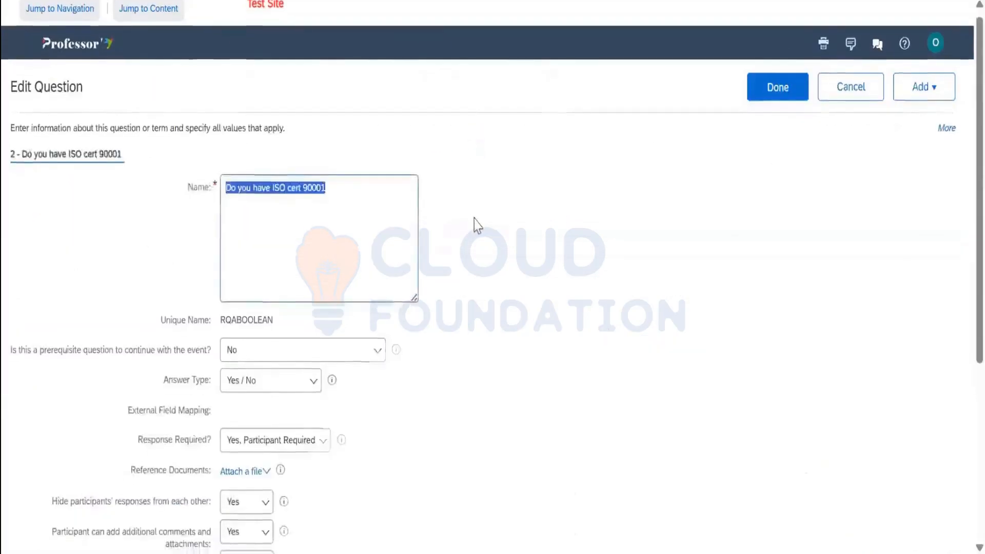
scroll(476, 224, "down", 4)
scroll(509, 247, "up", 5)
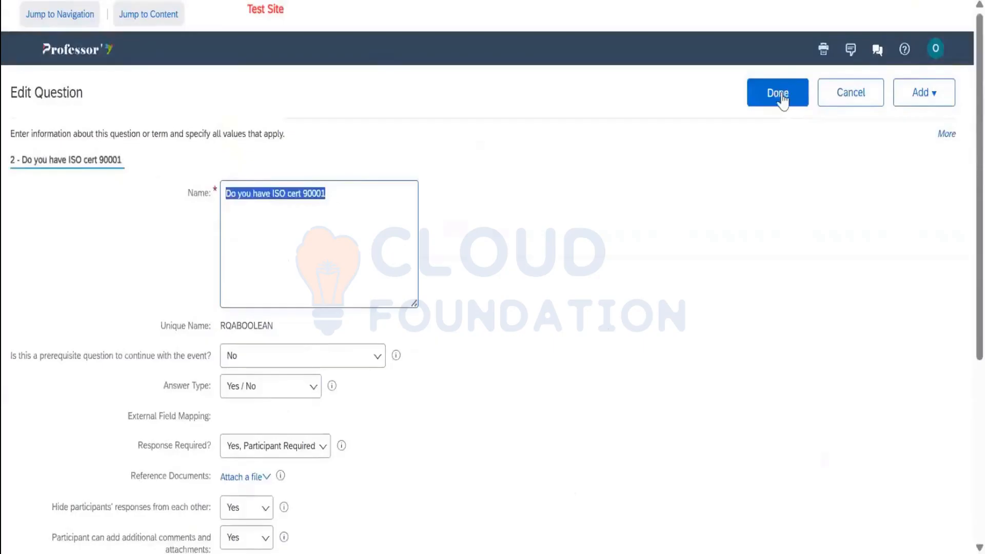
left_click(779, 97)
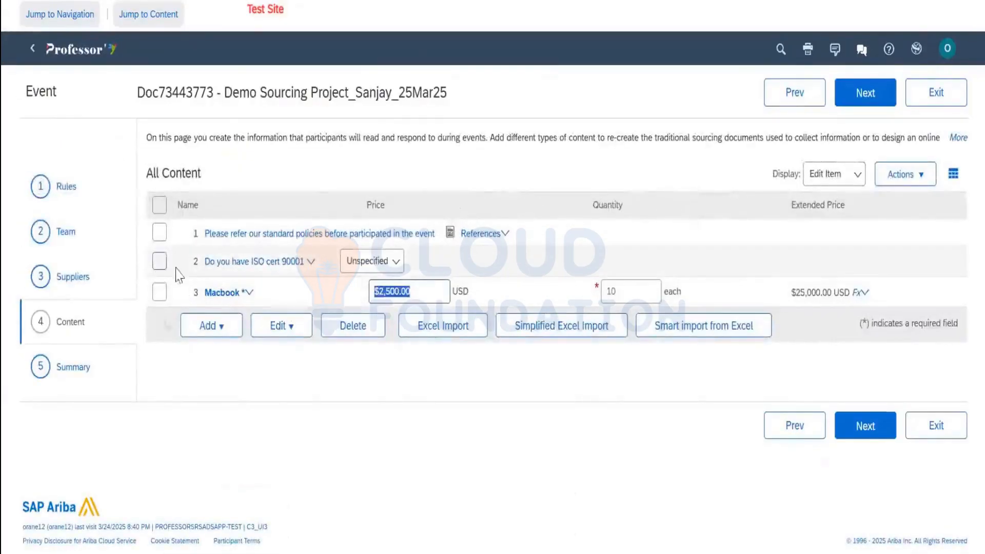
left_click(160, 262)
left_click(224, 292)
left_click(240, 315)
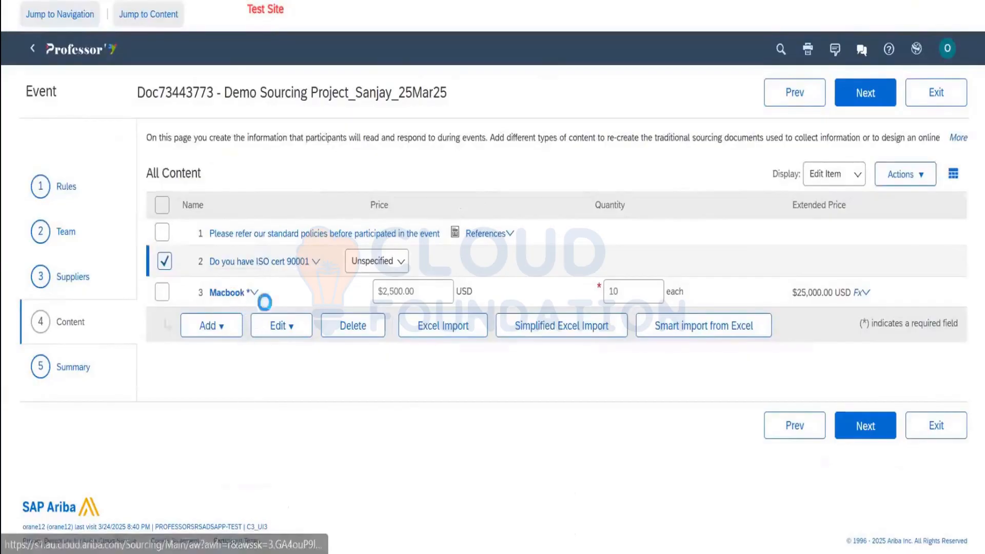
scroll(466, 271, "down", 5)
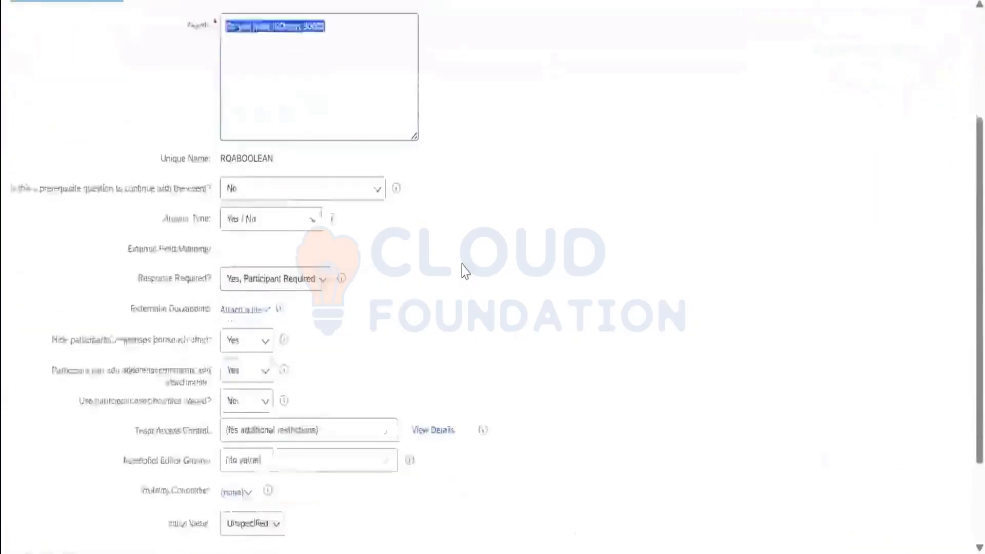
left_click(777, 459)
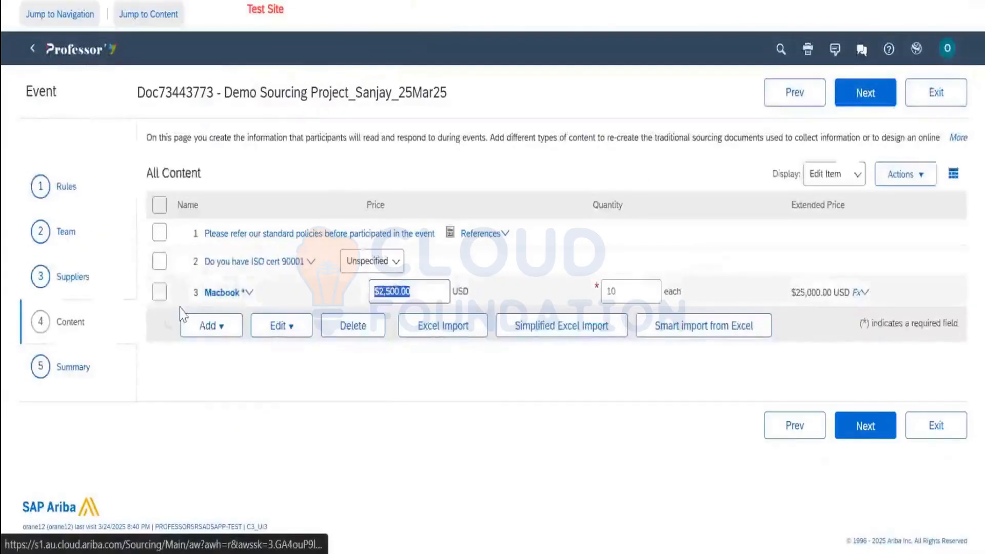
left_click(218, 326)
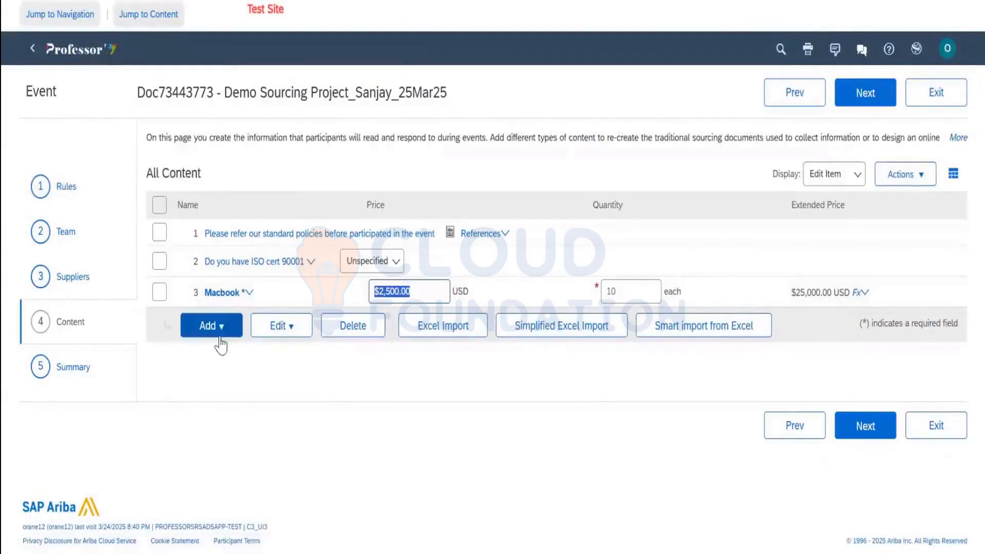
Add the iphone line item with a Computers commodity and quantity 5
left_click(240, 372)
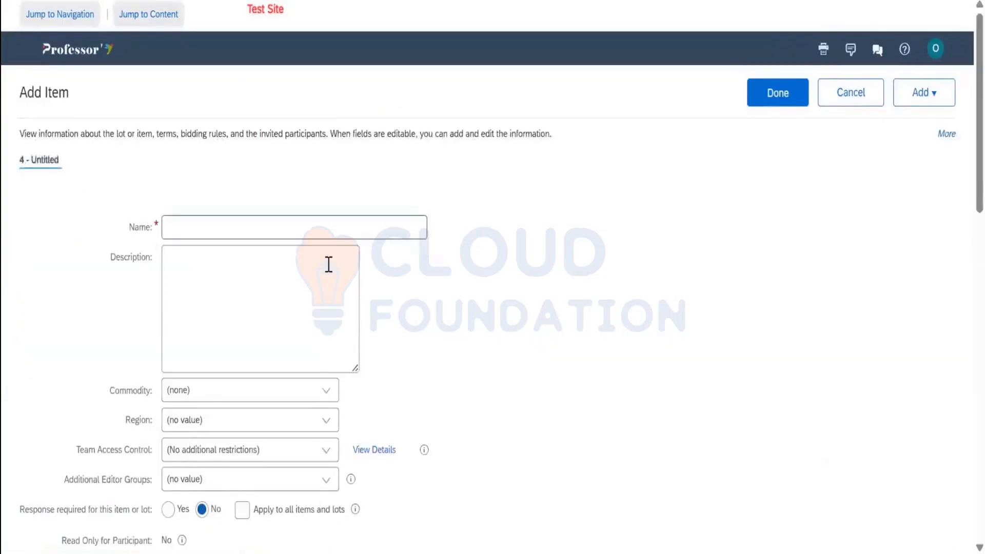
scroll(327, 242, "down", 5)
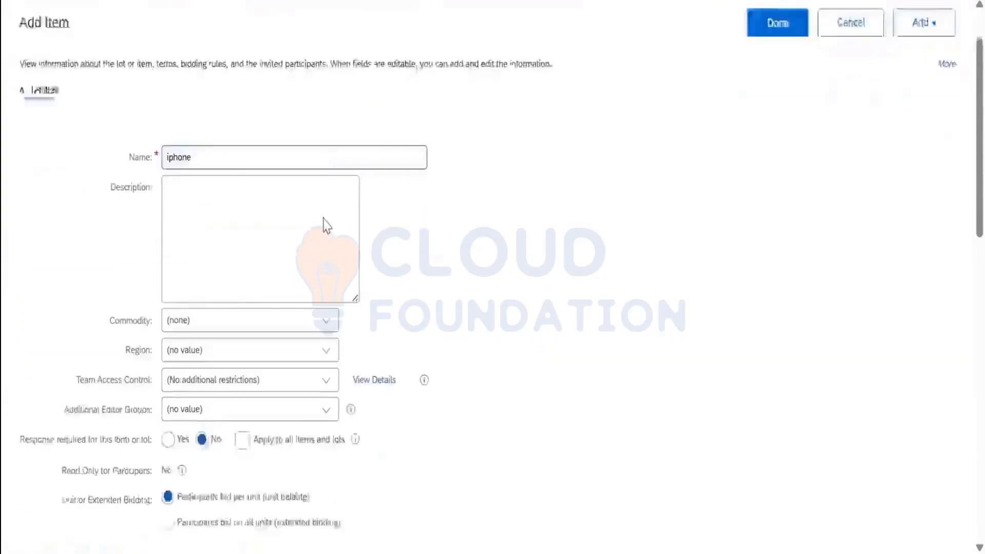
left_click(326, 104)
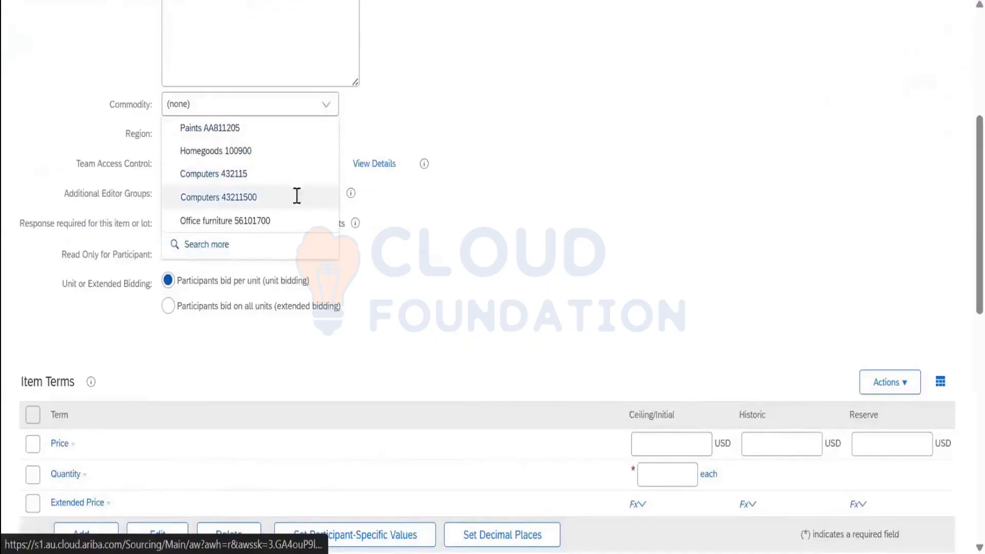
left_click(314, 225)
scroll(669, 359, "down", 8)
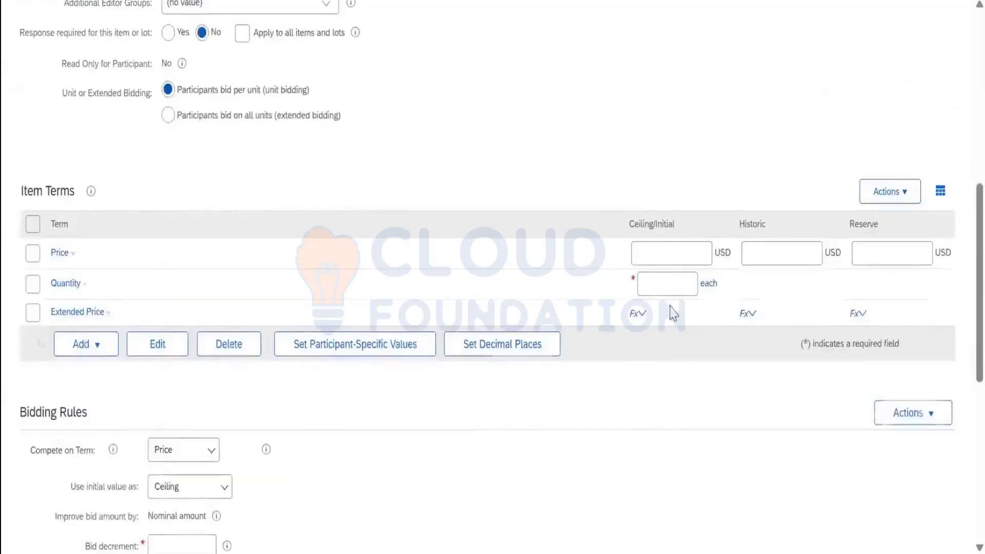
left_click(667, 284)
type("5")
left_click(750, 256)
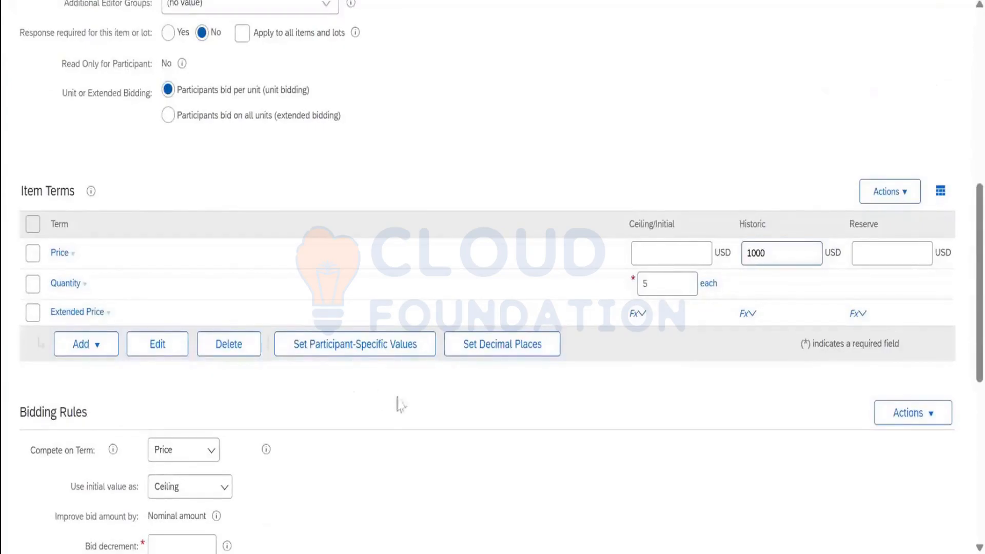
scroll(401, 406, "down", 4)
Compete on Price, use the initial value as Default, and set bid decrement 10
left_click(205, 262)
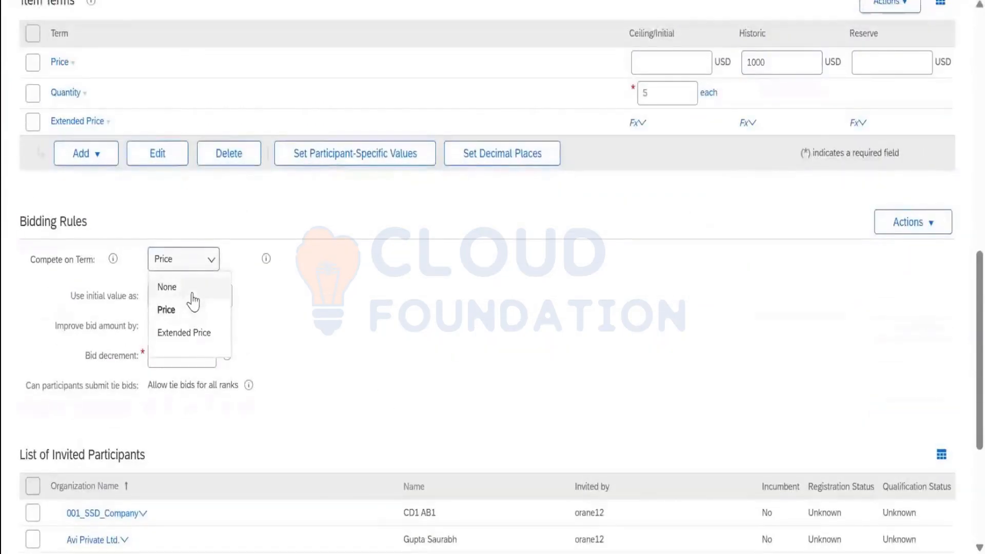
left_click(303, 298)
left_click(207, 308)
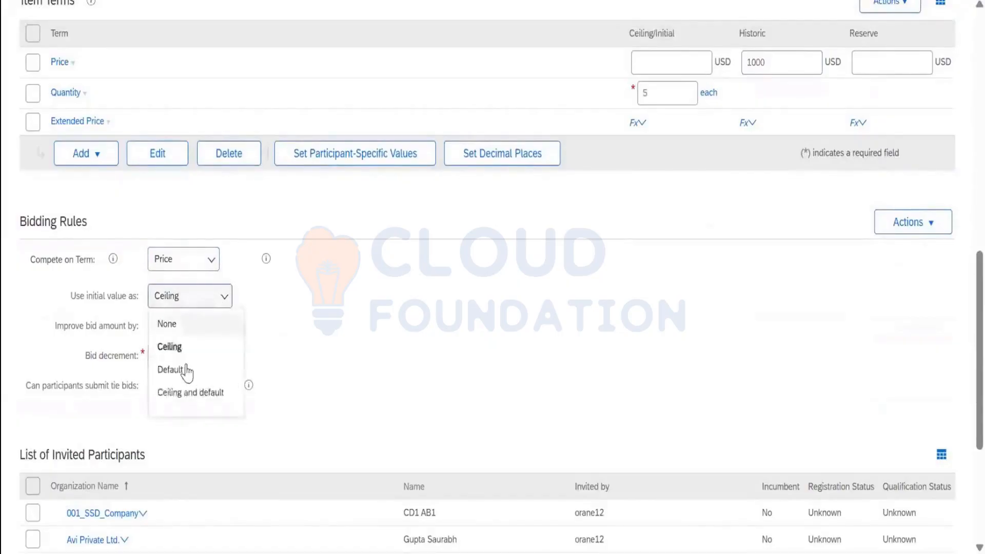
left_click(252, 367)
left_click(207, 352)
type("10")
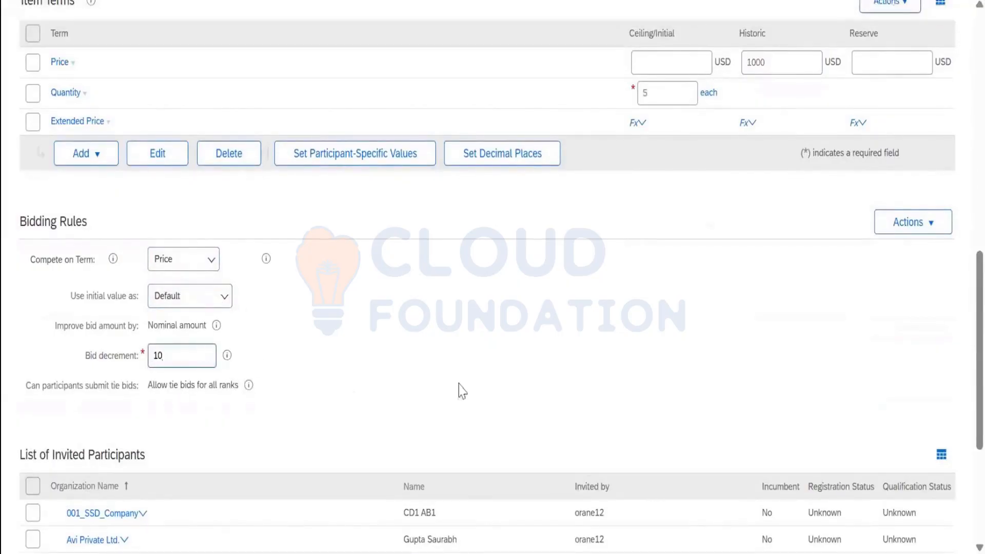
scroll(457, 392, "down", 5)
scroll(121, 268, "up", 12)
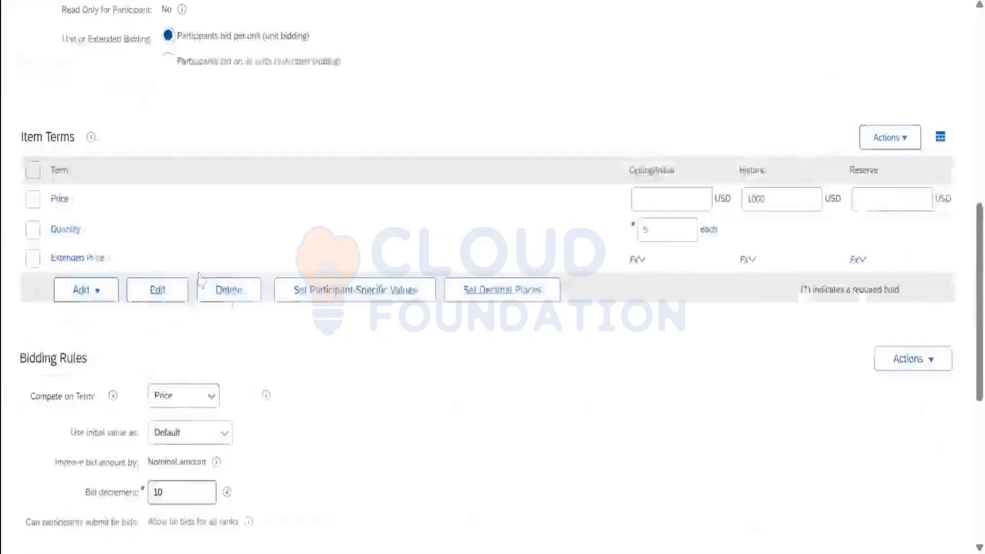
scroll(121, 268, "up", 3)
scroll(198, 287, "down", 15)
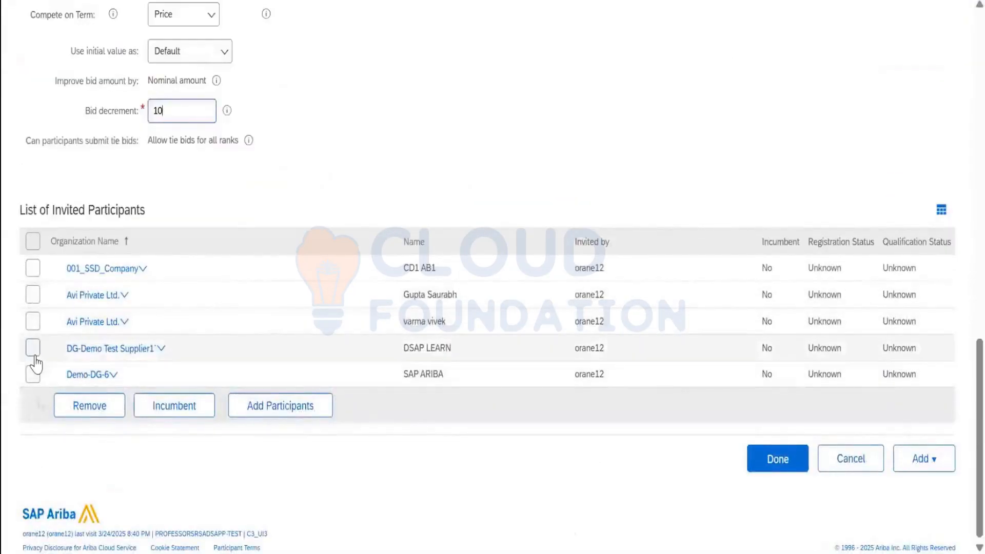
Remove 001_SSD_Company from the item's invited participants and save the iphone item
left_click(33, 267)
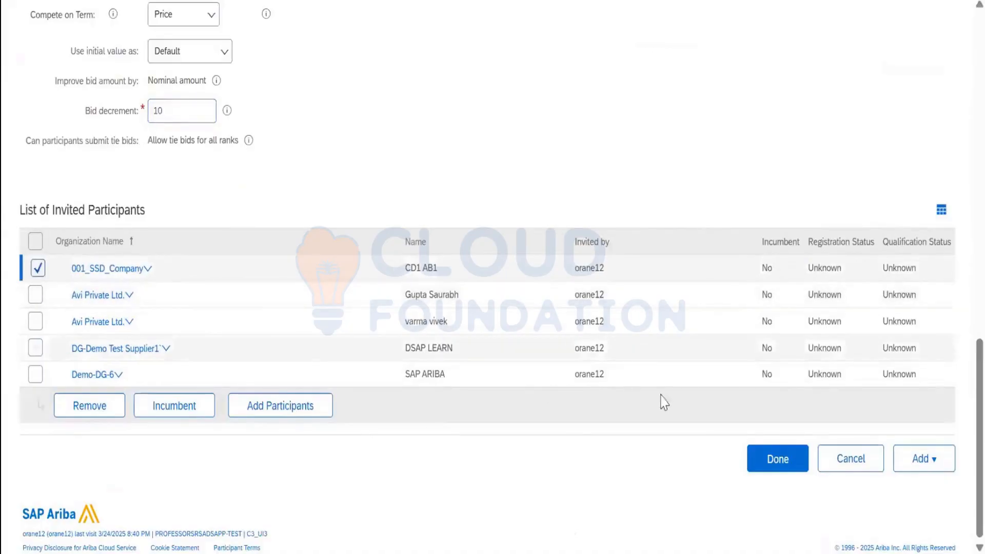
left_click(87, 420)
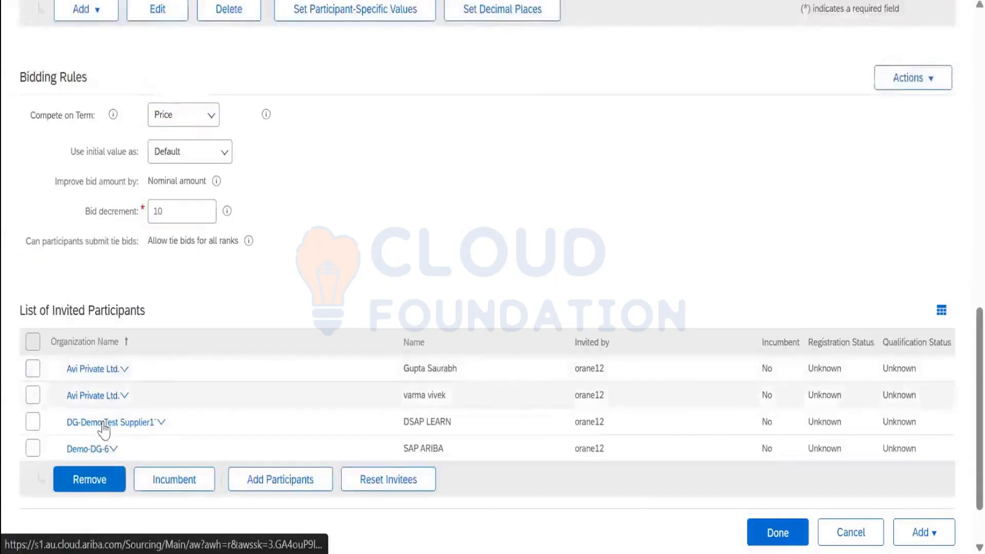
left_click(774, 532)
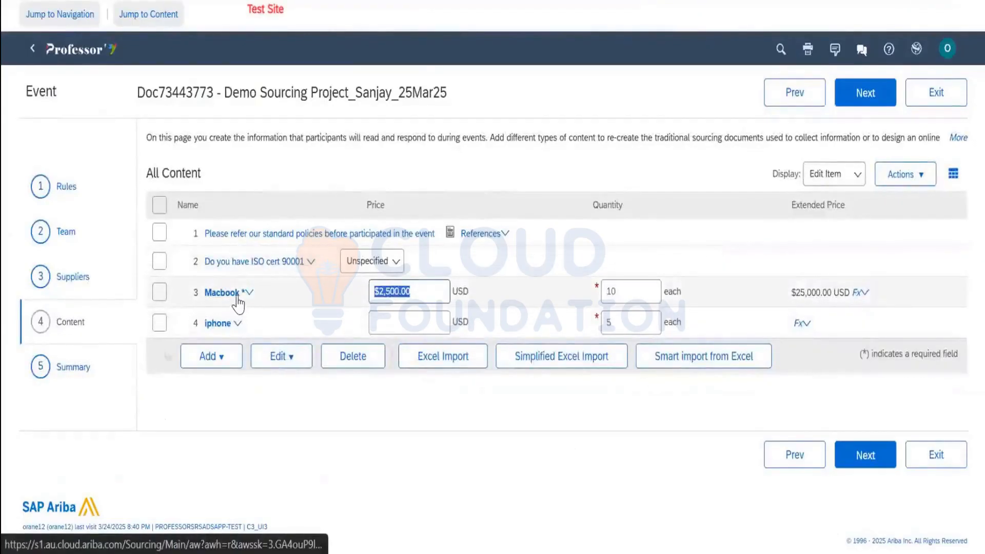
left_click(918, 188)
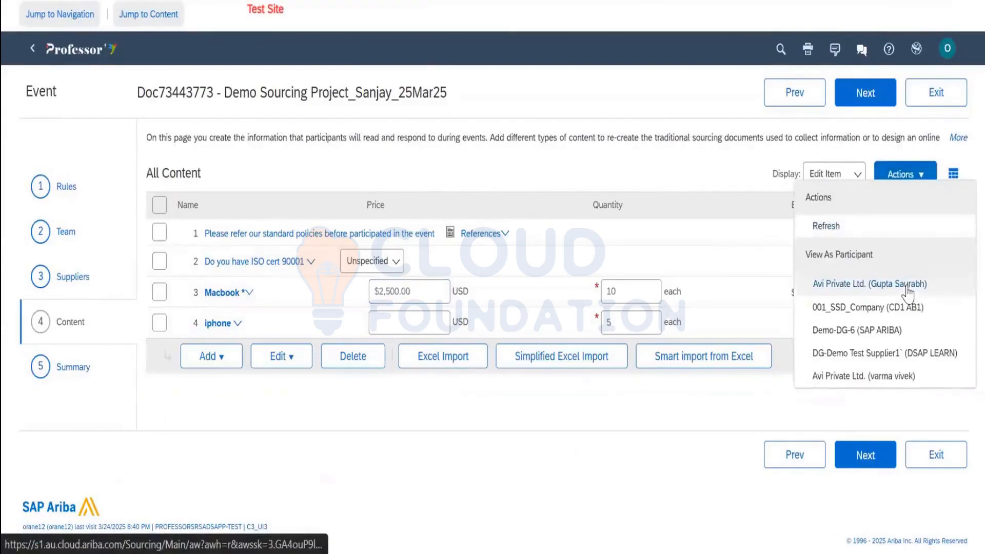
left_click(876, 308)
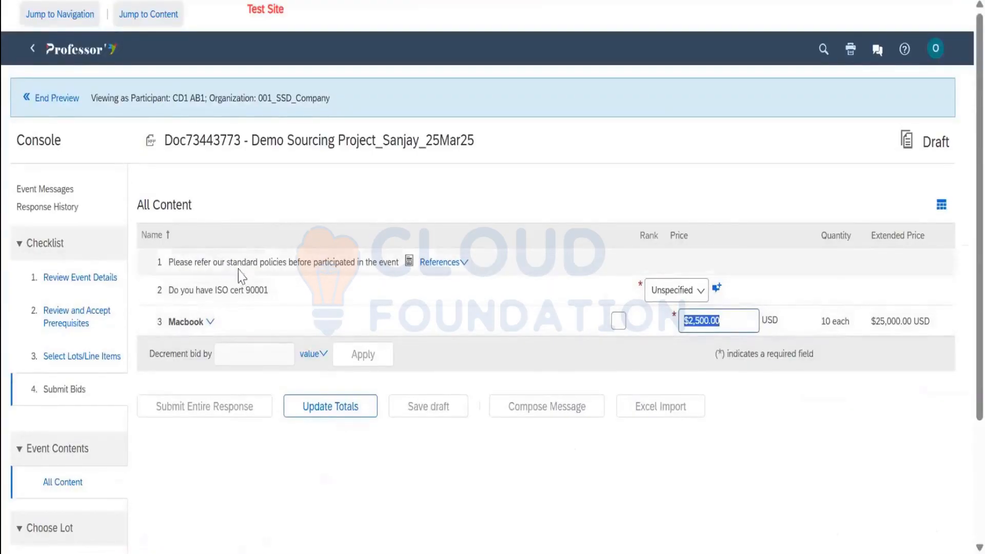
left_click(25, 97)
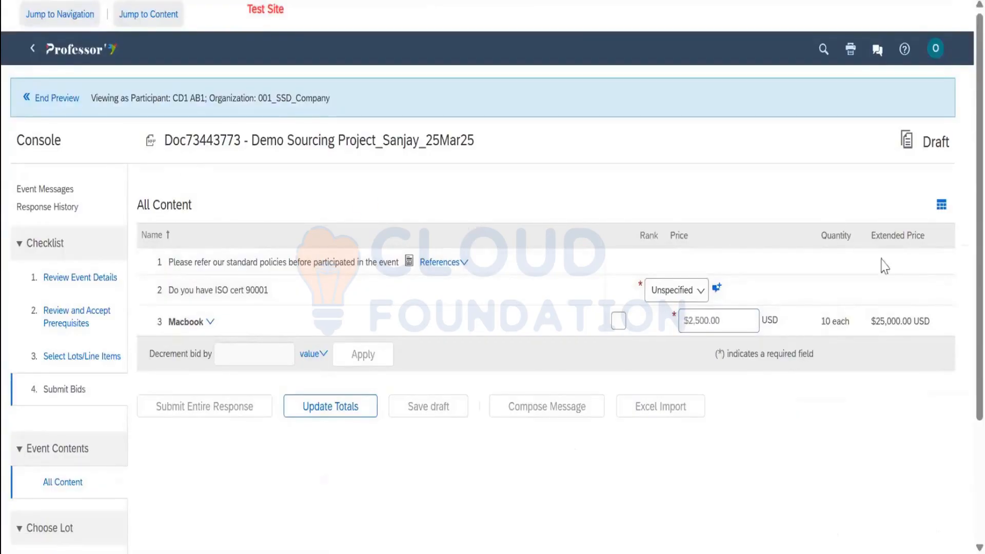
left_click(906, 174)
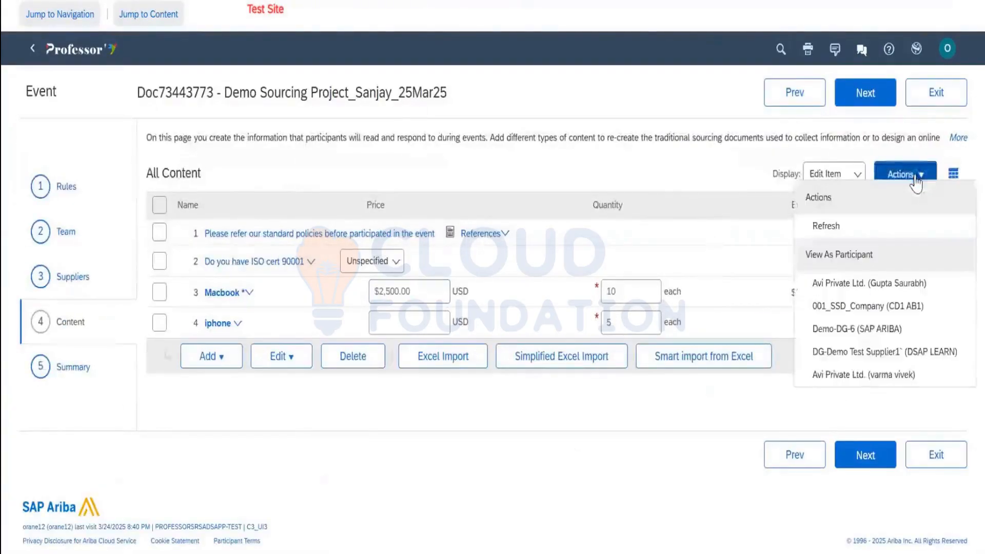
left_click(860, 359)
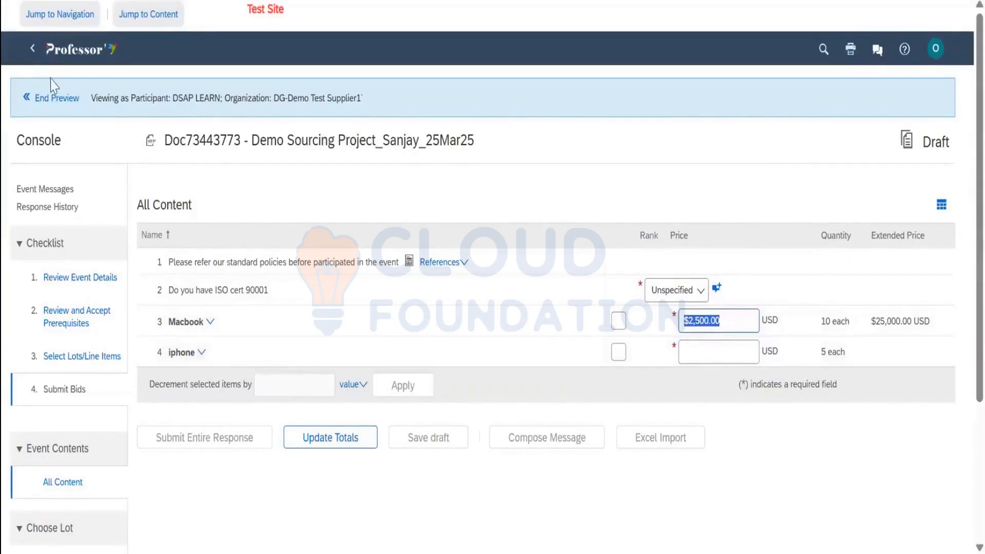
left_click(59, 101)
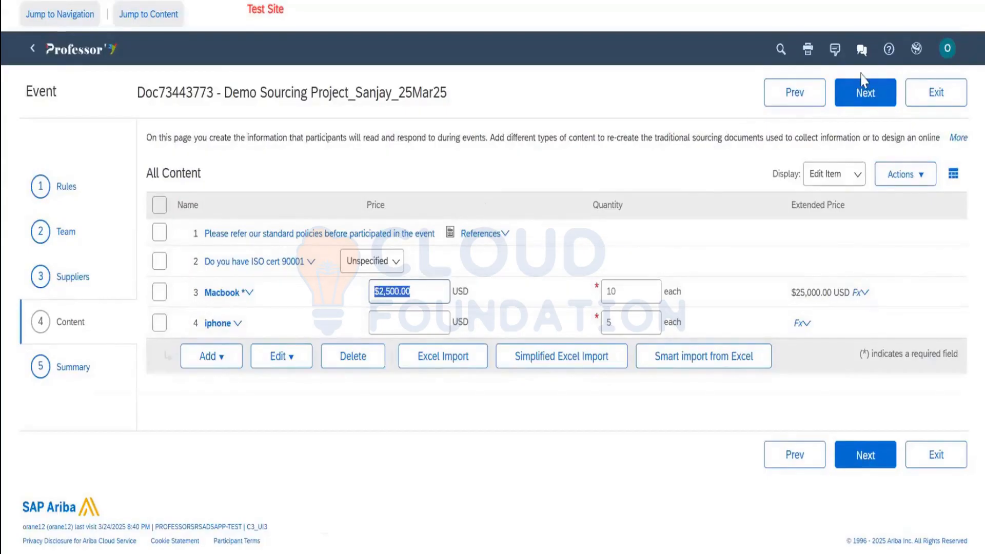
Open the event's Summary step and review its contents
left_click(889, 112)
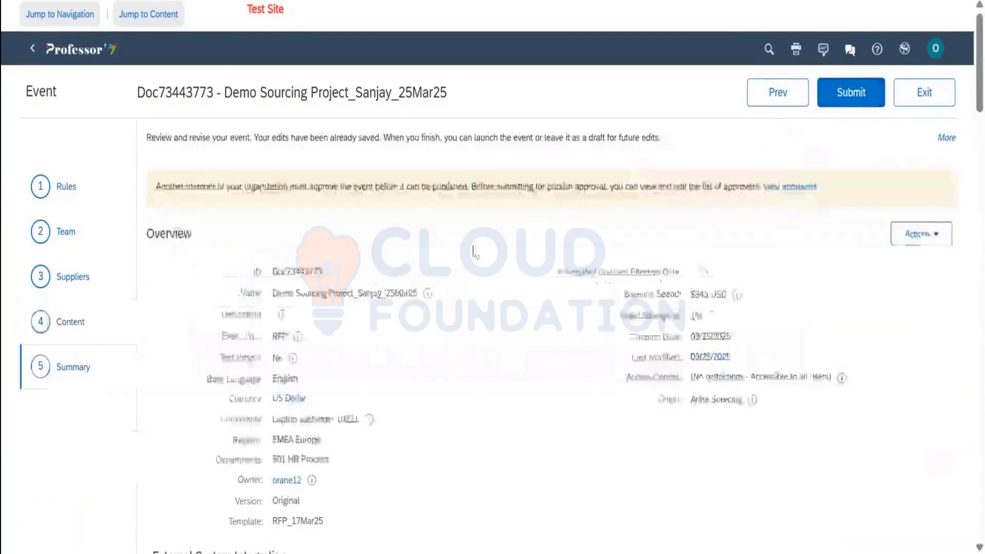
scroll(475, 247, "down", 12)
scroll(475, 246, "down", 20)
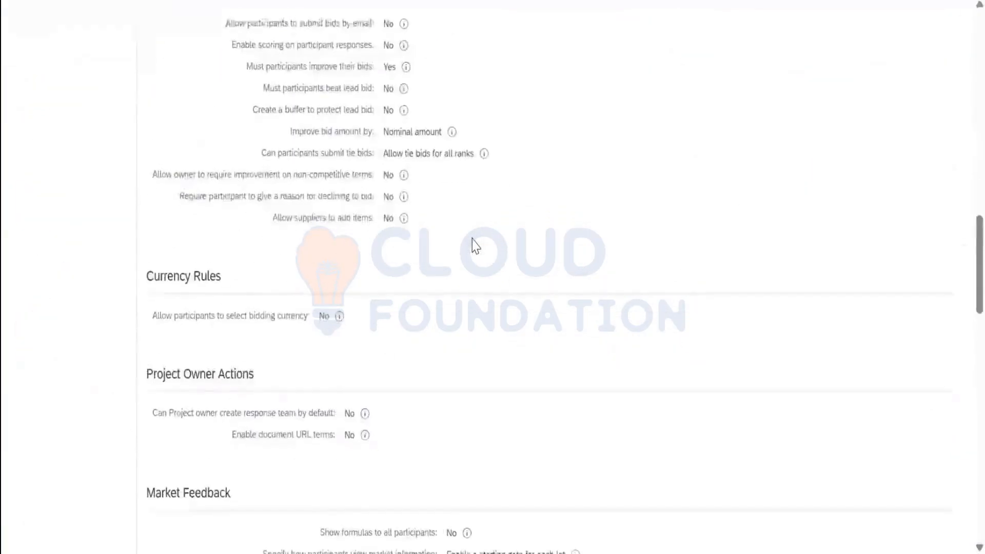
scroll(475, 247, "down", 8)
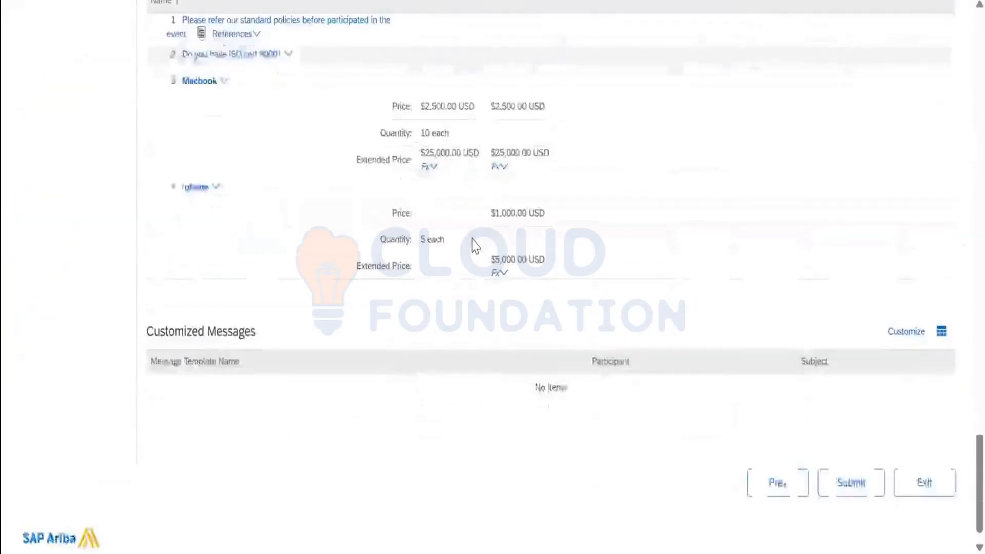
scroll(475, 246, "up", 7)
scroll(476, 246, "up", 3)
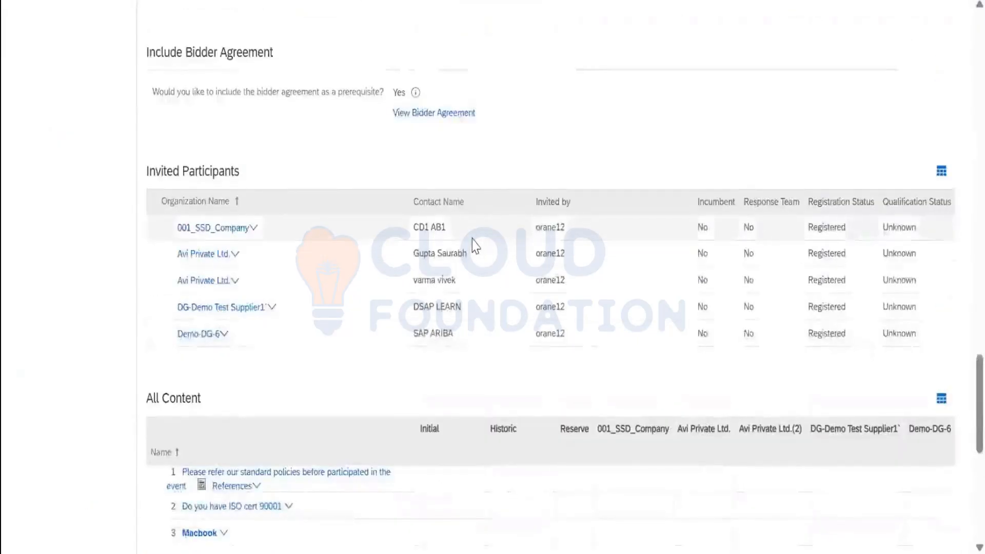
scroll(475, 247, "down", 5)
scroll(475, 247, "up", 20)
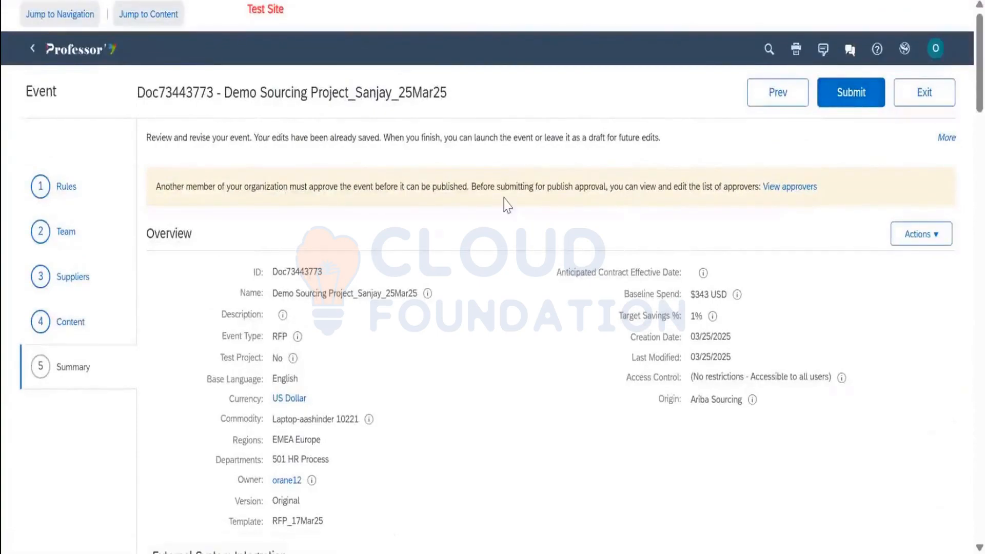
Check which Sourcing Manager users must approve publishing, then return to the event
double_click(564, 187)
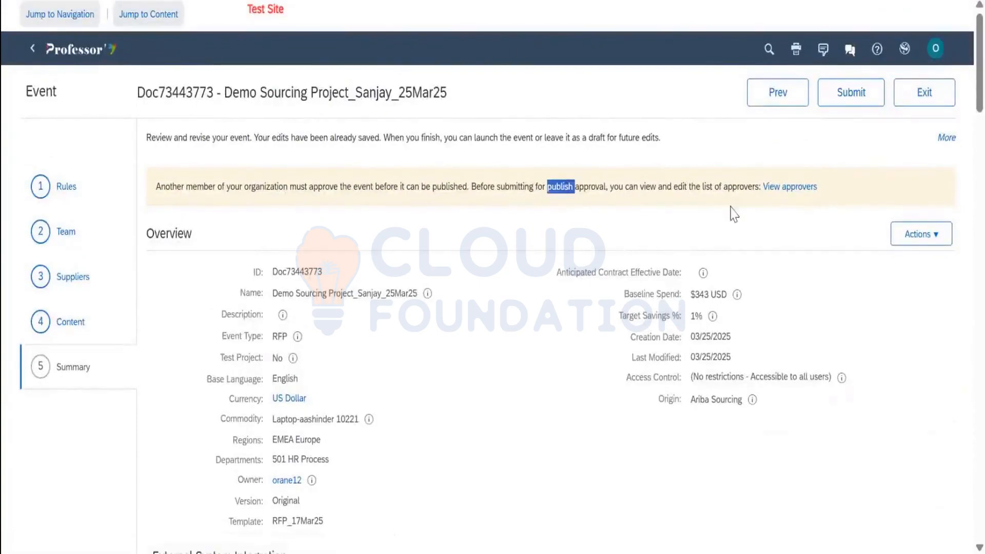
left_click(793, 193)
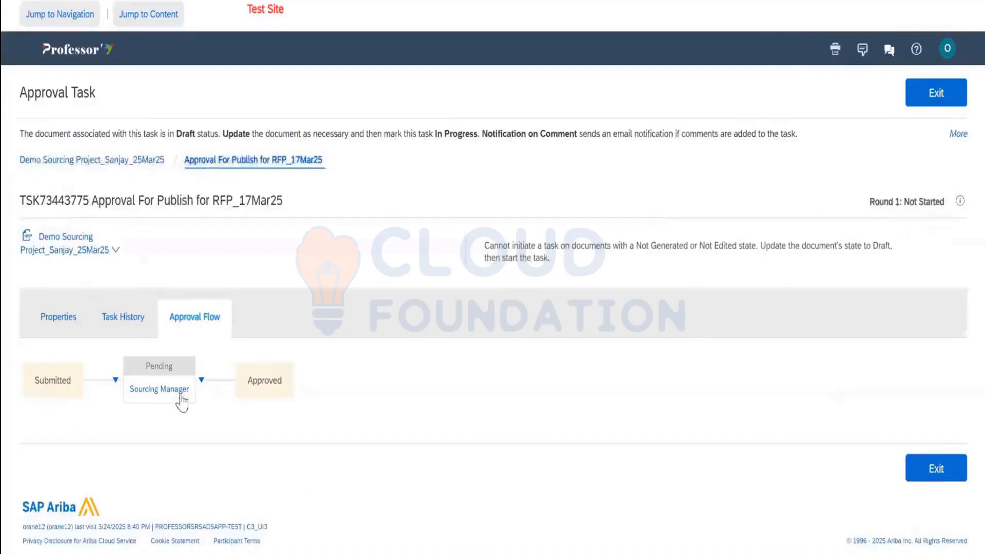
left_click(182, 392)
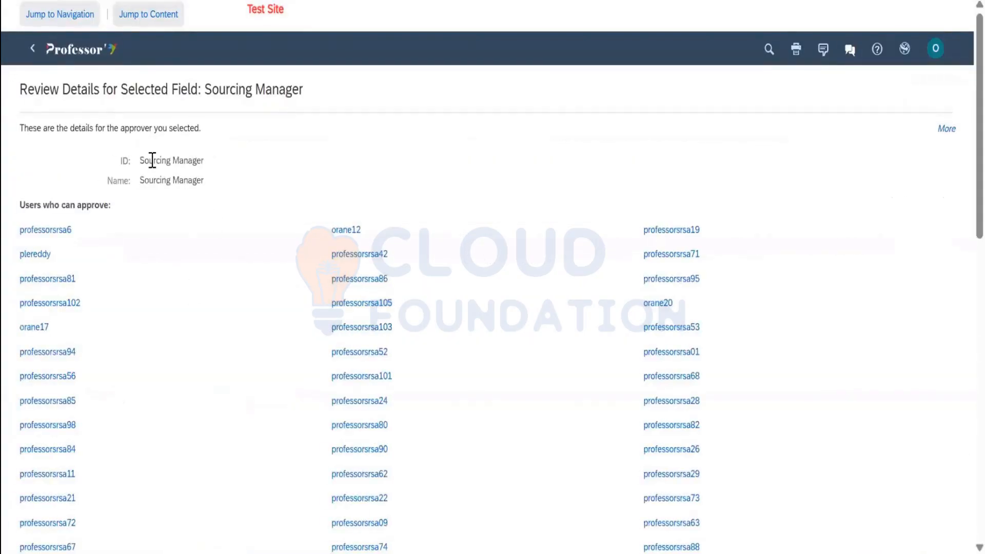
left_click_drag(144, 161, 222, 163)
scroll(422, 159, "down", 8)
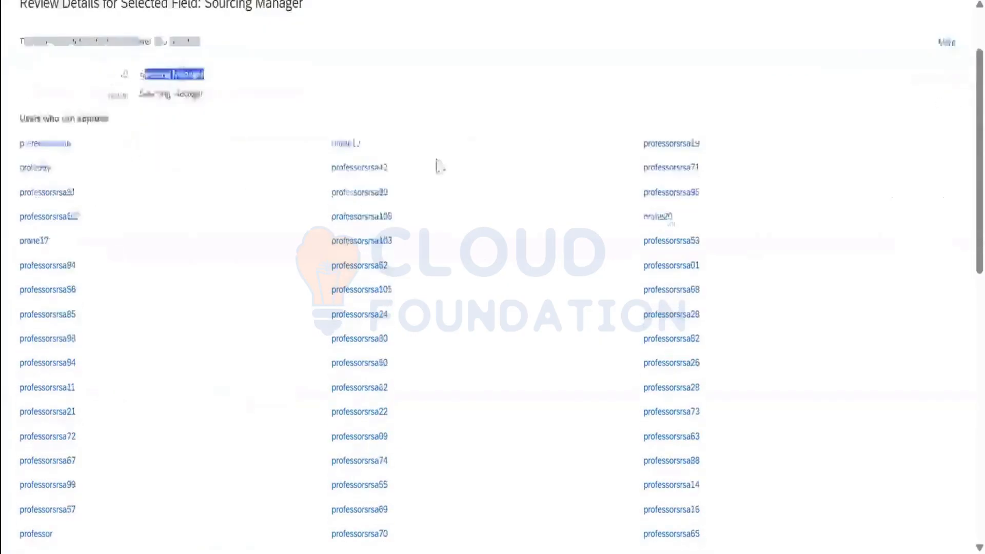
scroll(560, 226, "down", 8)
scroll(460, 282, "up", 16)
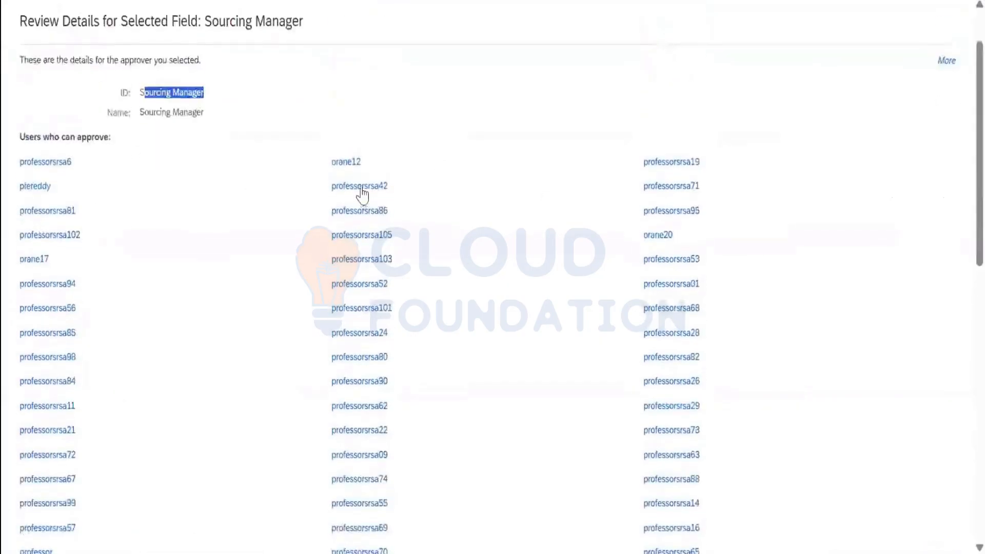
scroll(418, 206, "up", 2)
scroll(552, 255, "down", 16)
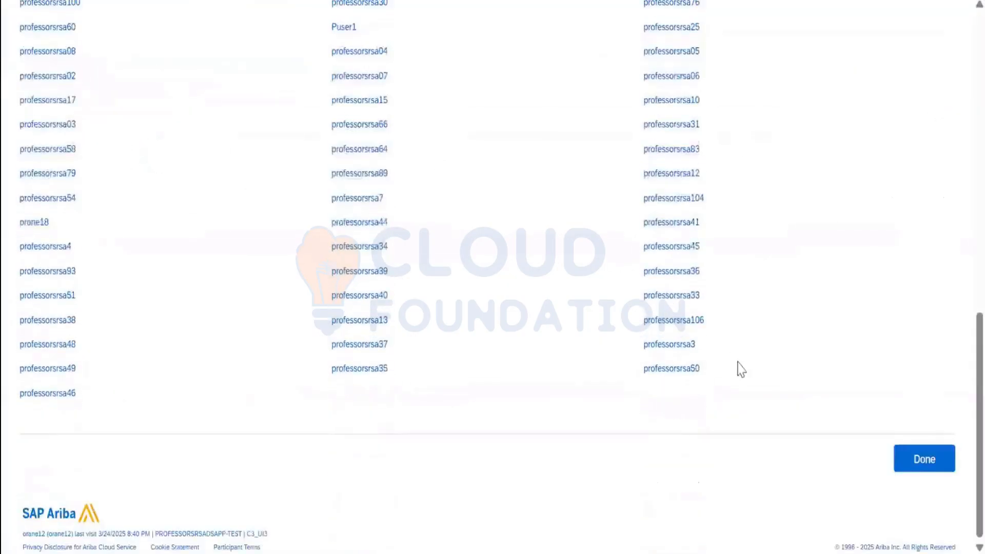
left_click(919, 472)
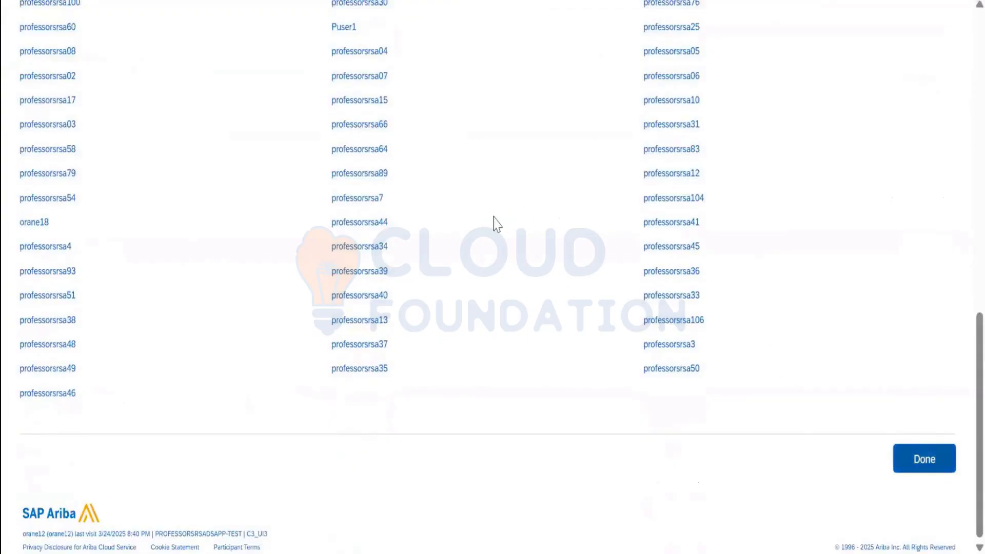
left_click(932, 98)
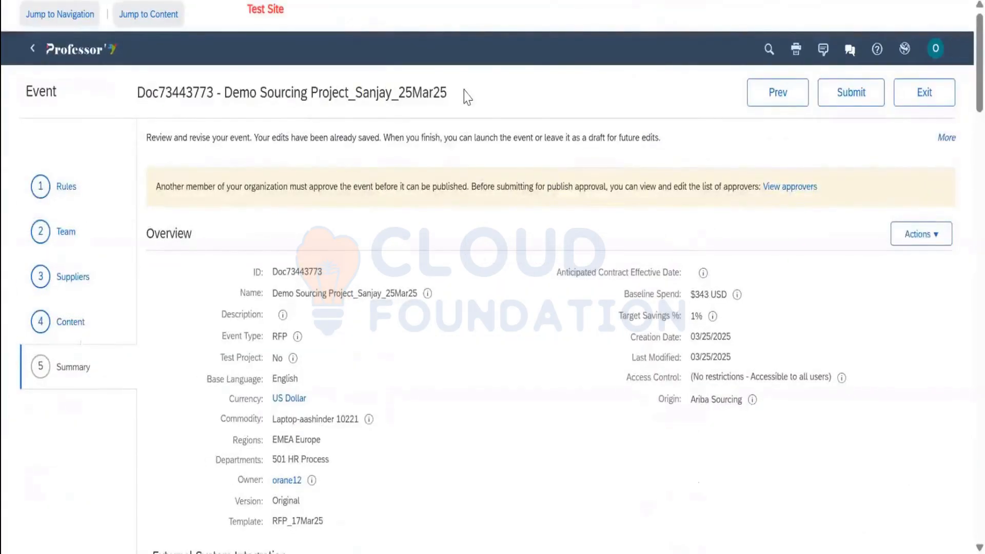
Submit the Demo Sourcing Project event for publish approval and view its details
left_click(882, 95)
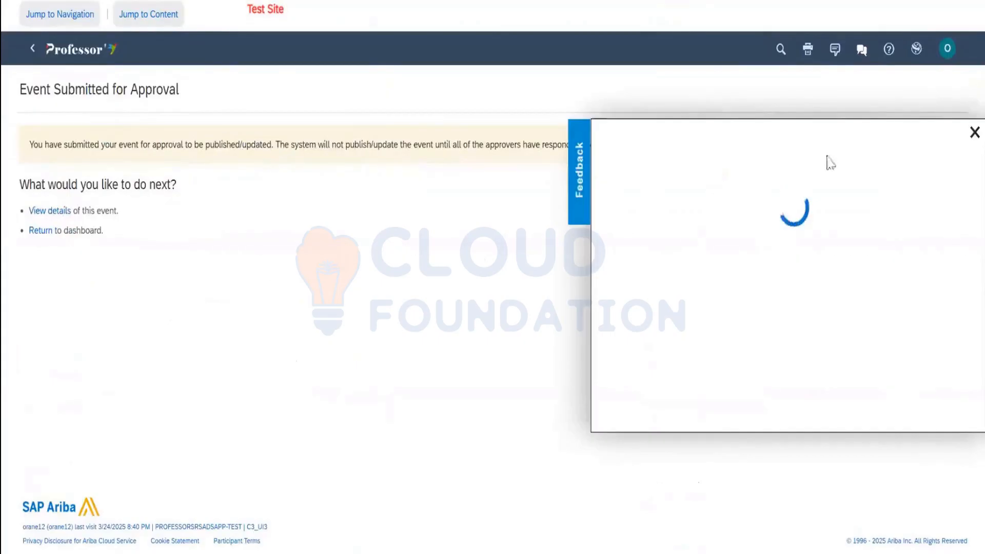
left_click(974, 132)
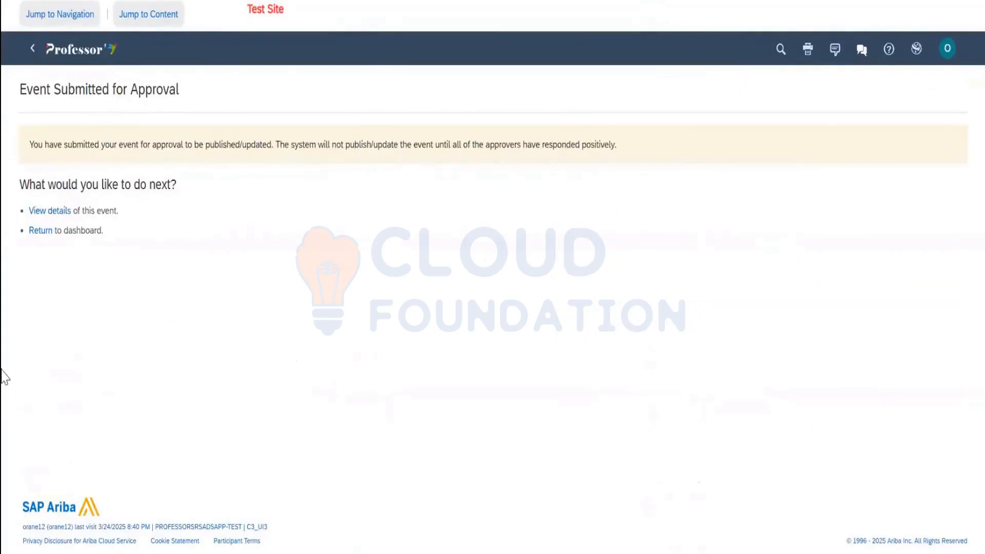
left_click(50, 212)
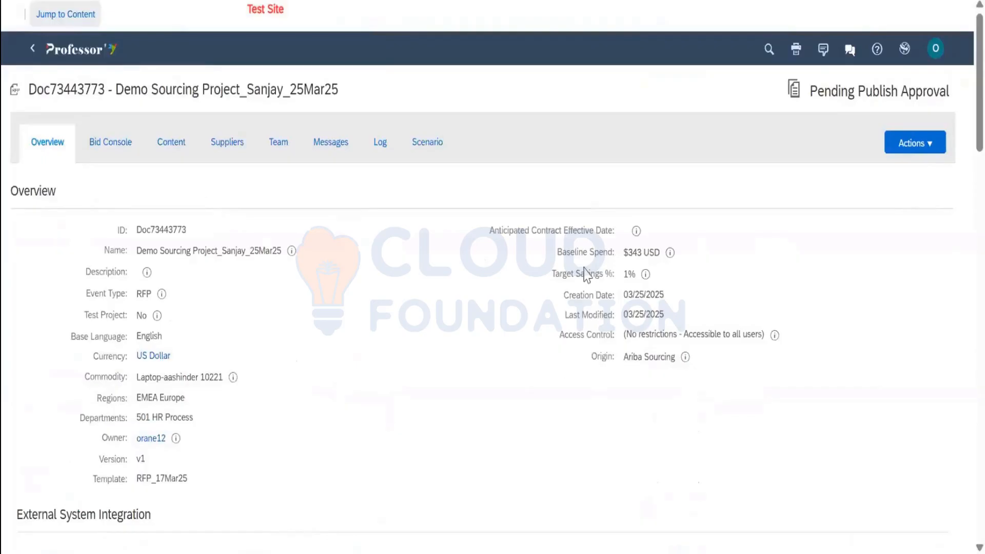
left_click(902, 149)
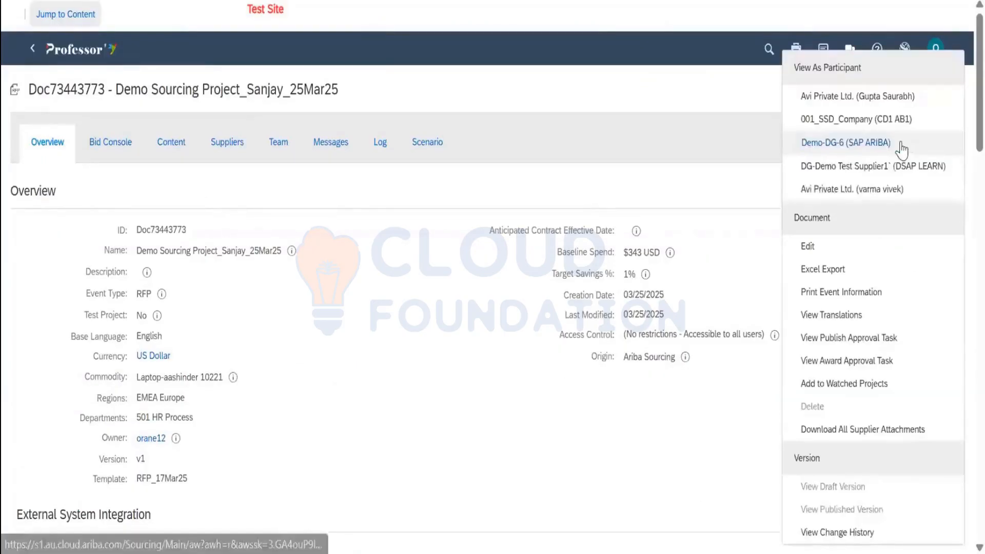
left_click(870, 337)
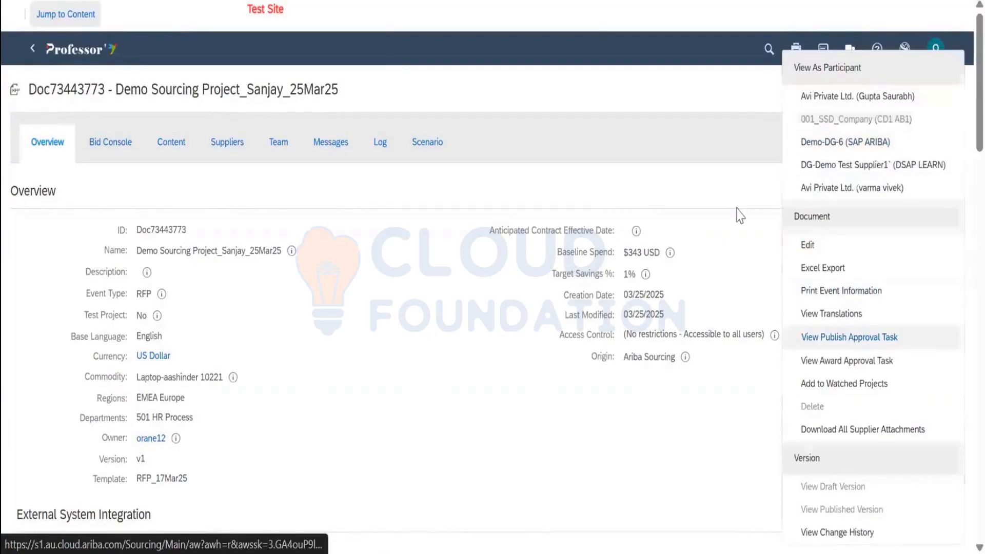
scroll(513, 333, "down", 3)
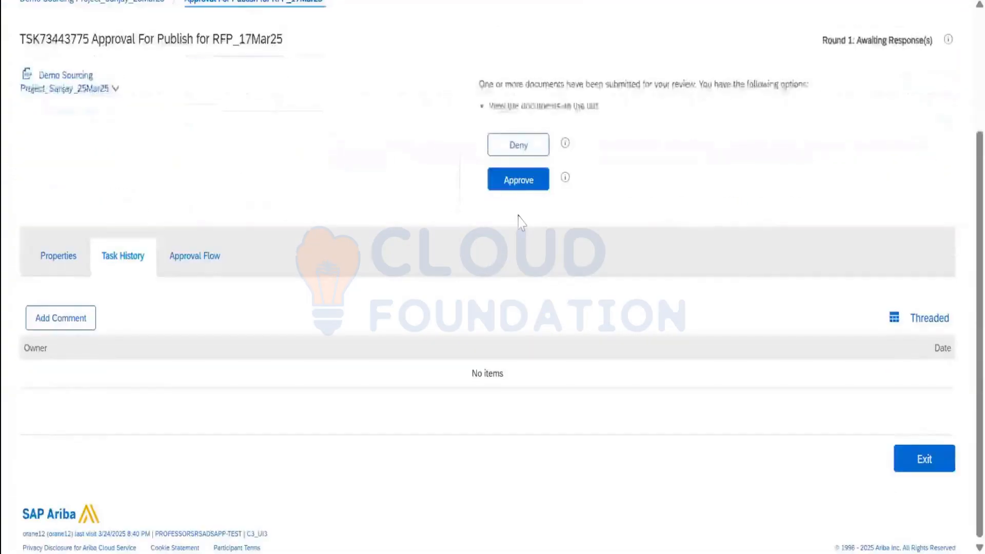
left_click(215, 266)
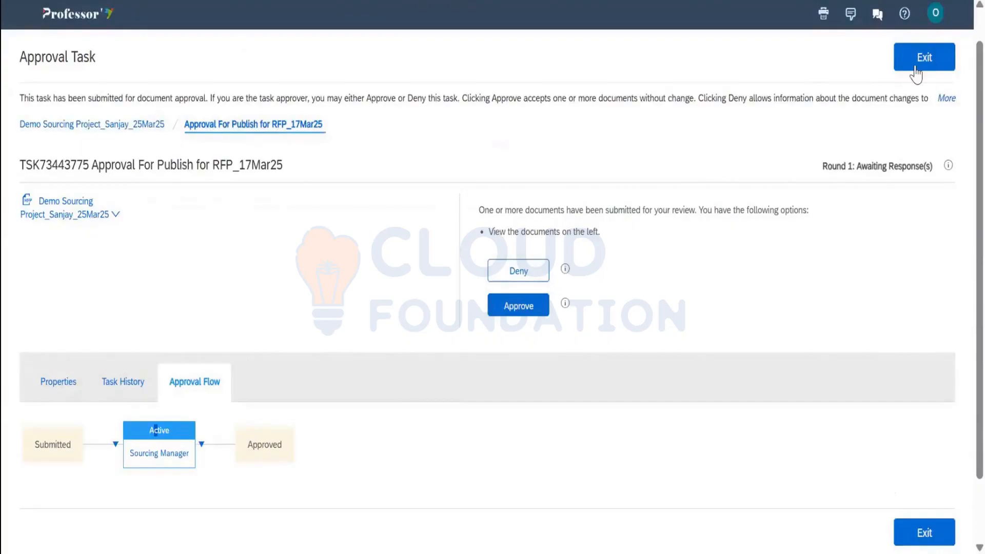
left_click(82, 219)
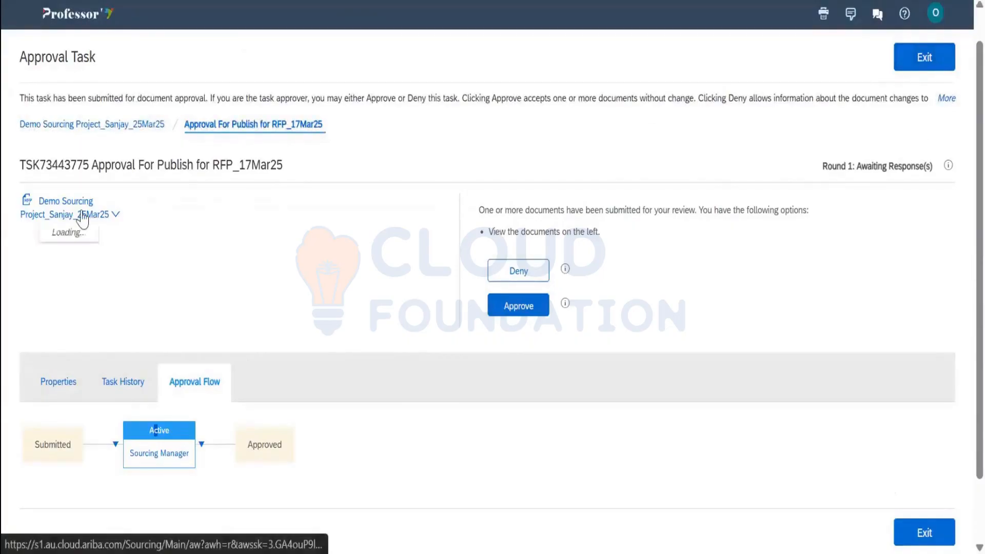
left_click(88, 267)
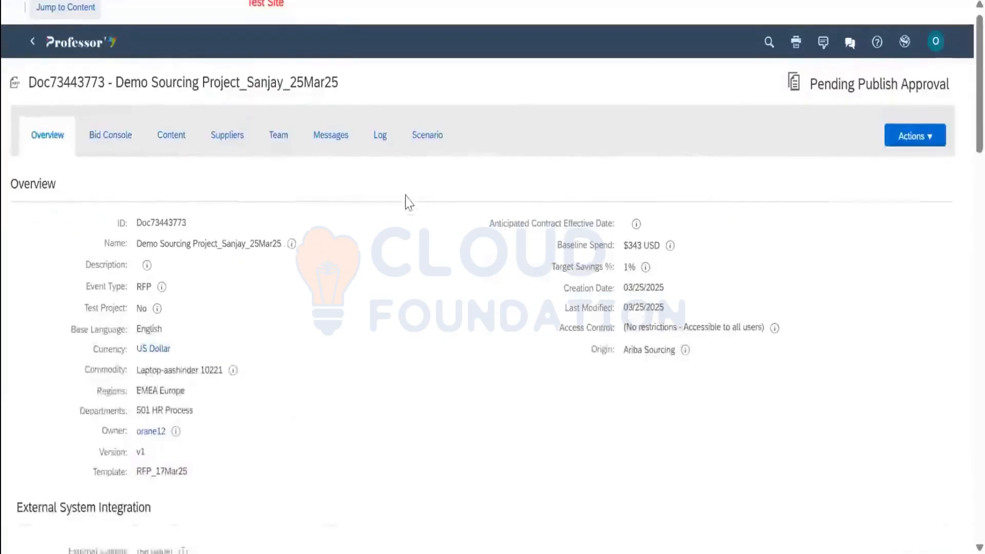
scroll(406, 205, "down", 5)
scroll(403, 207, "down", 10)
scroll(395, 220, "up", 15)
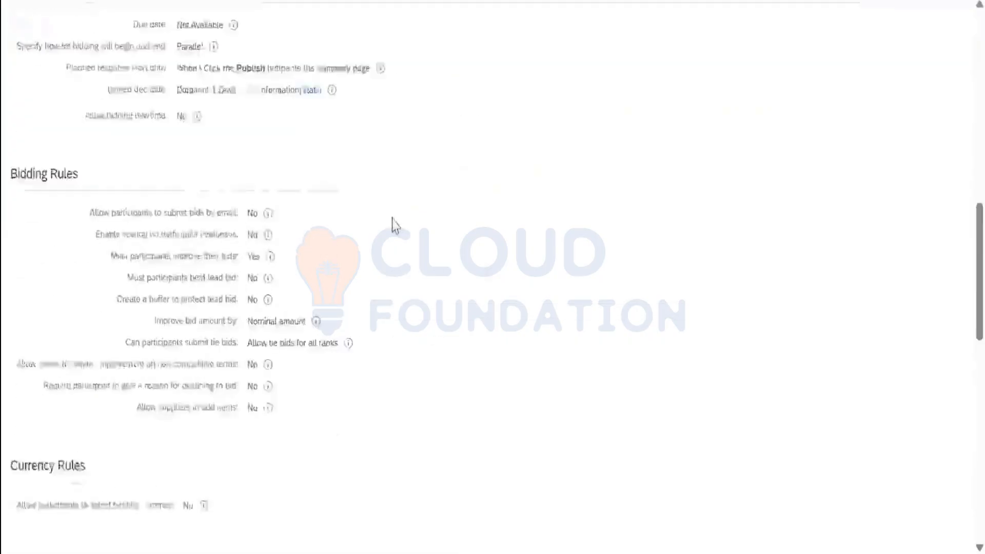
left_click(117, 141)
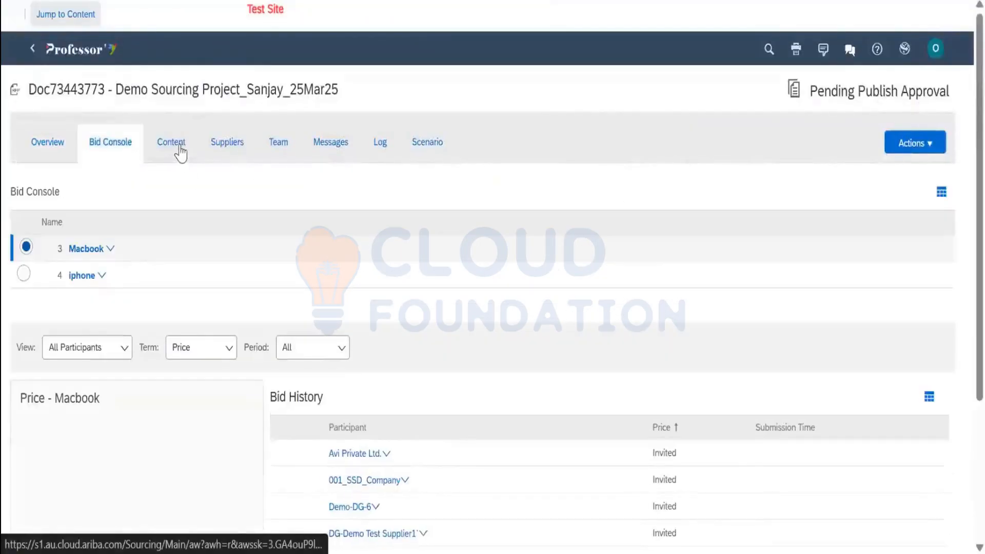
left_click(227, 142)
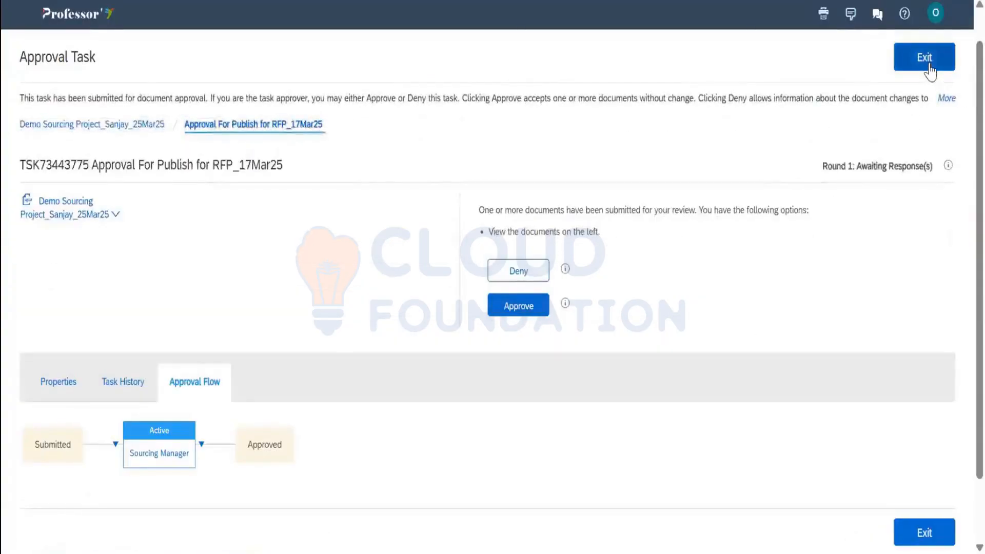
left_click(930, 65)
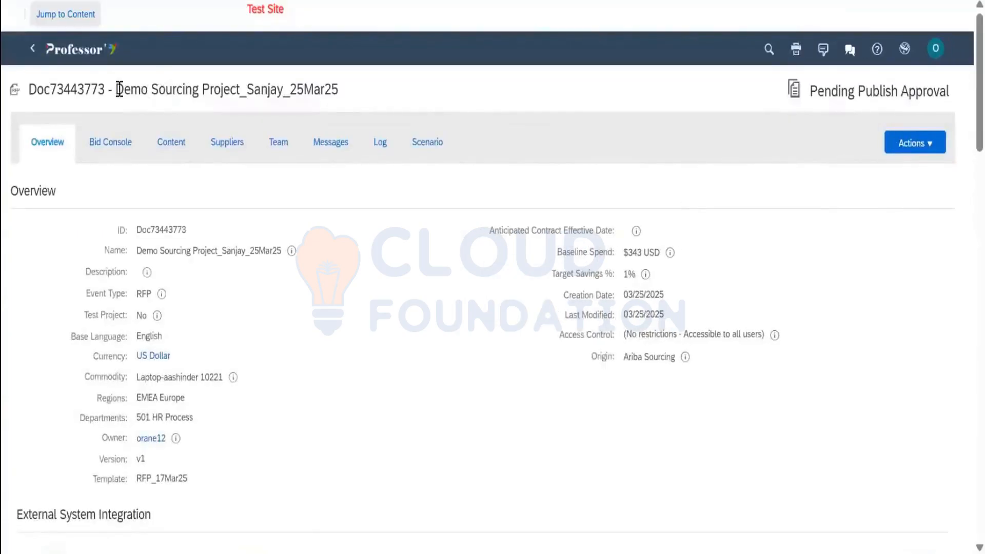
left_click_drag(117, 90, 335, 84)
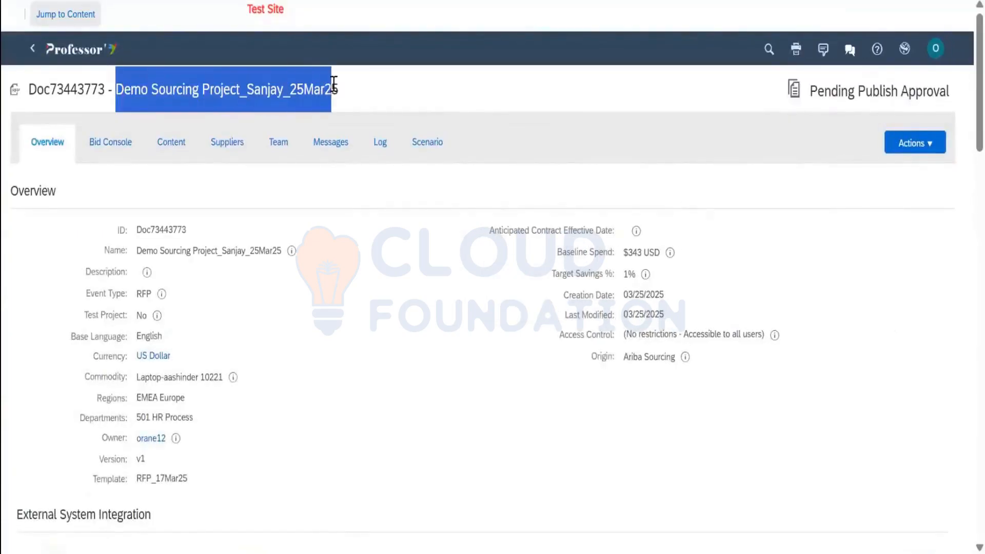
Go from the Home dashboard to the Manage > My ToDo task list
left_click(103, 51)
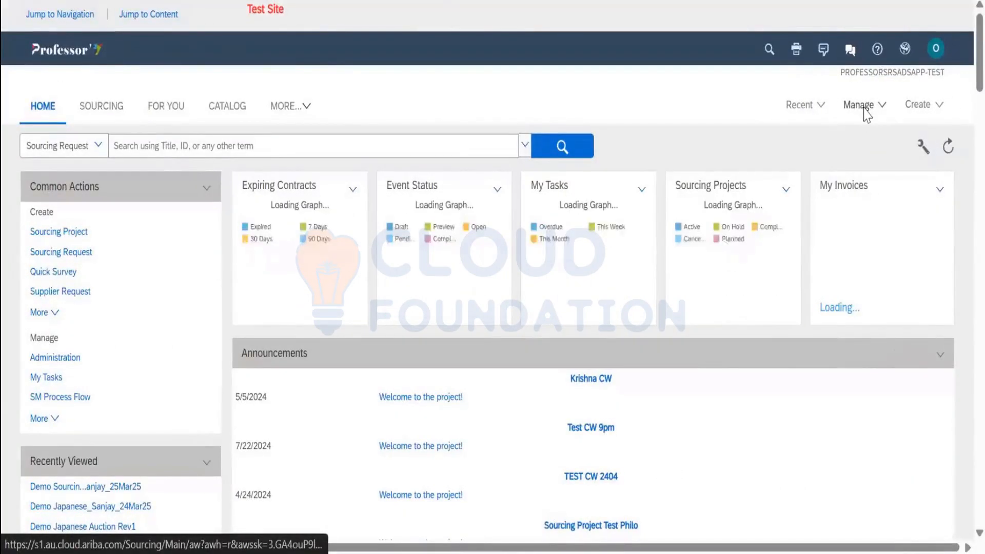
left_click(866, 115)
left_click(723, 245)
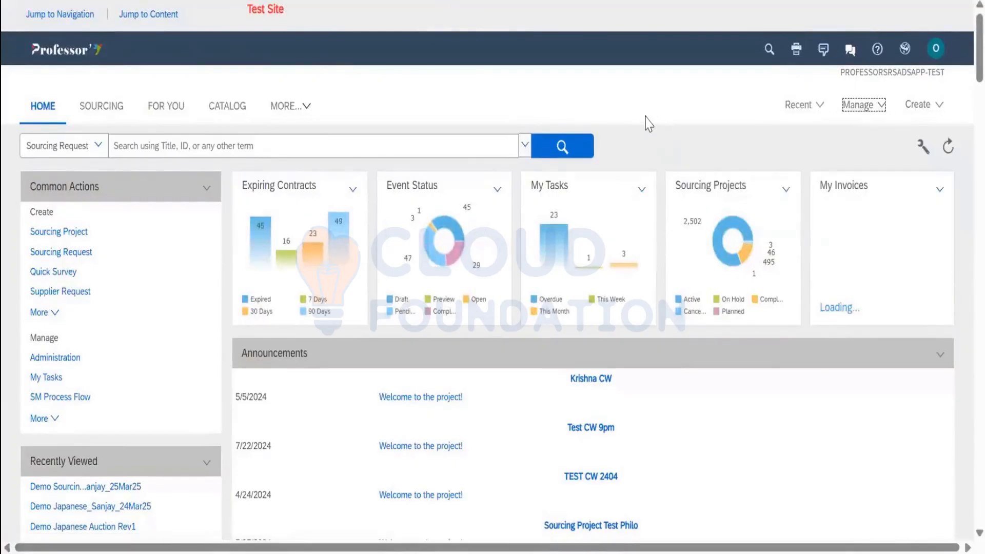
scroll(304, 308, "down", 3)
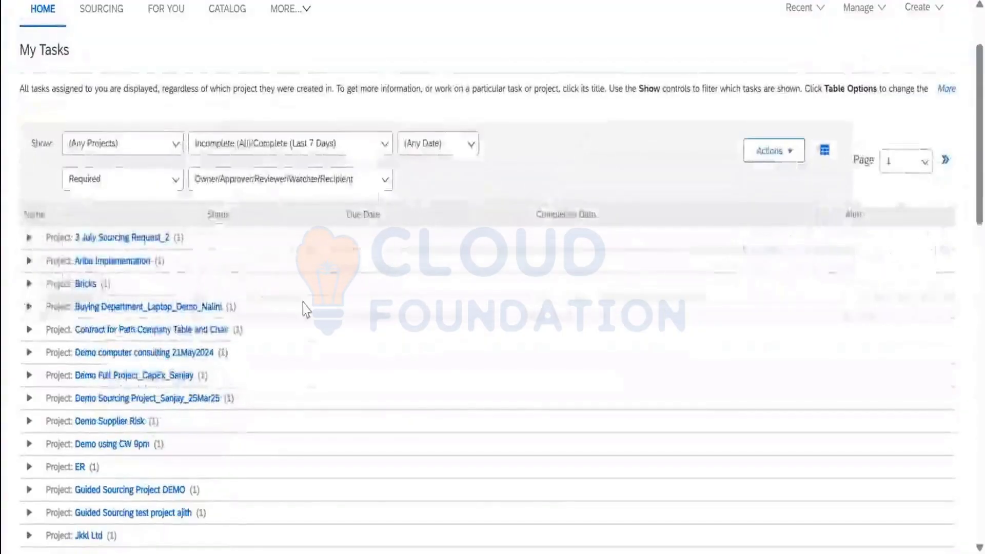
scroll(303, 303, "down", 5)
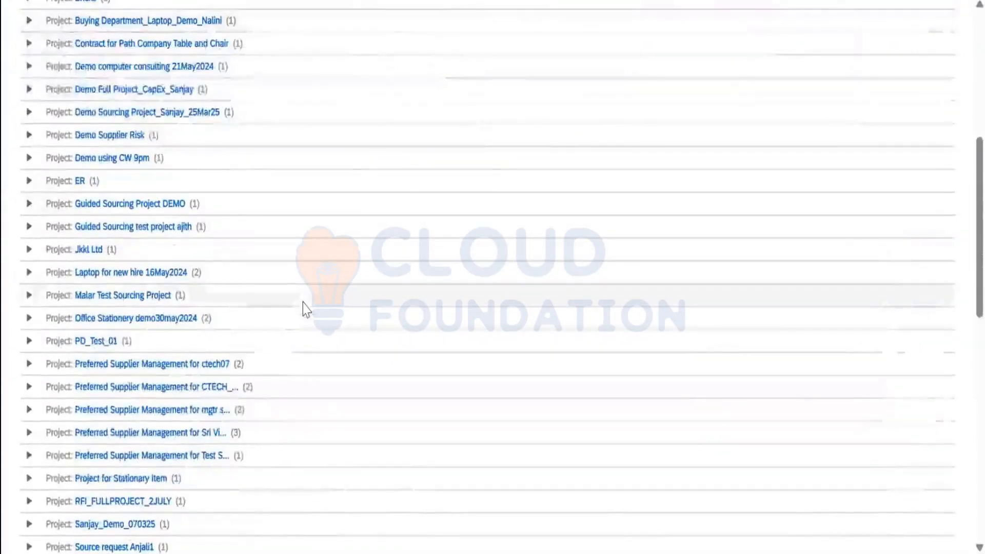
scroll(176, 246, "up", 2)
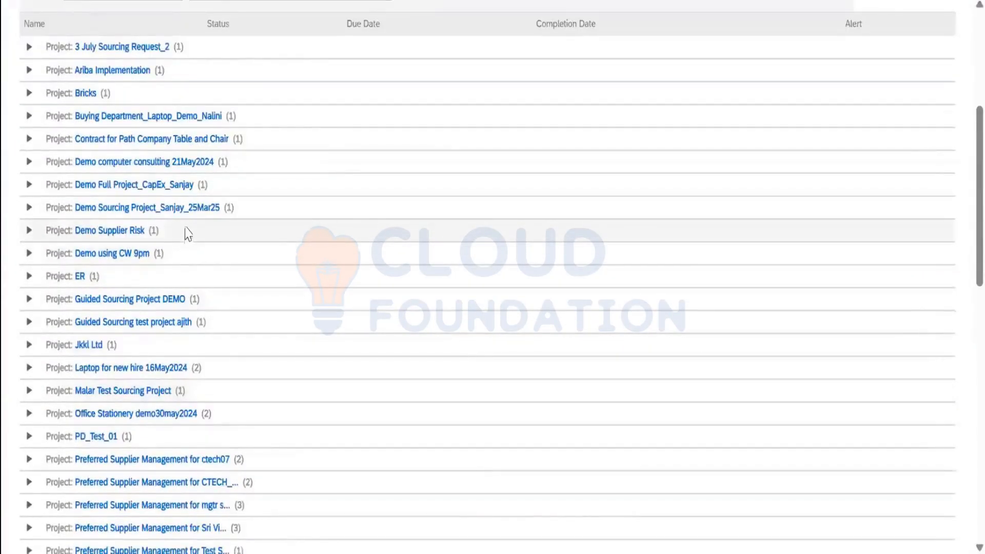
scroll(188, 234, "up", 5)
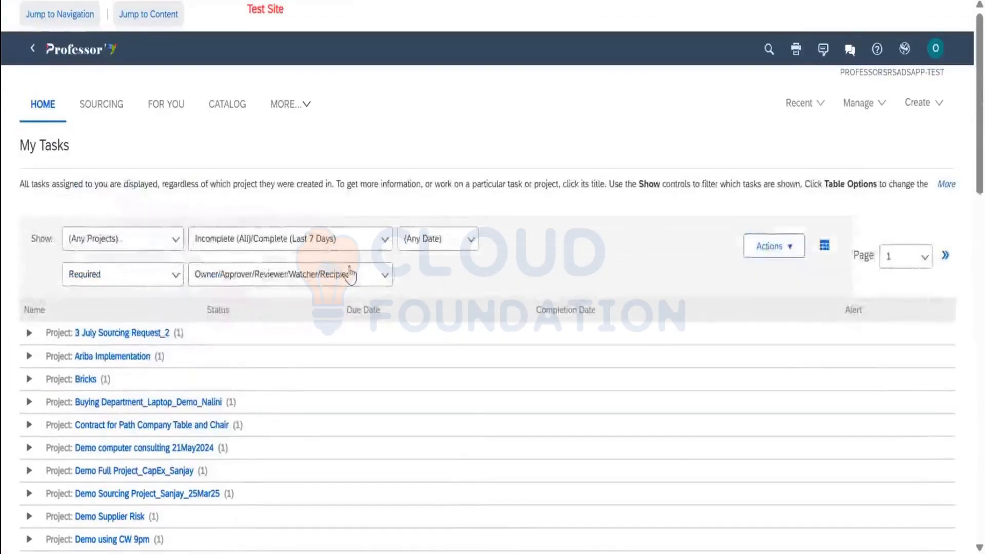
scroll(349, 273, "down", 3)
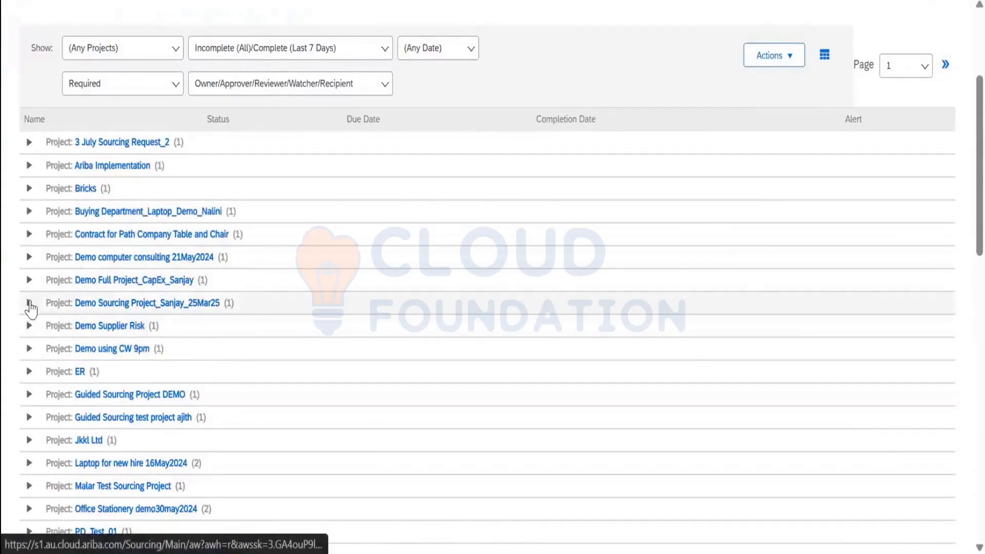
Approve the Approval For Publish for RFP_17Mar25 task, then open the Demo Sourcing Project_Sanjay_25Mar25 event
left_click(28, 302)
left_click(29, 304)
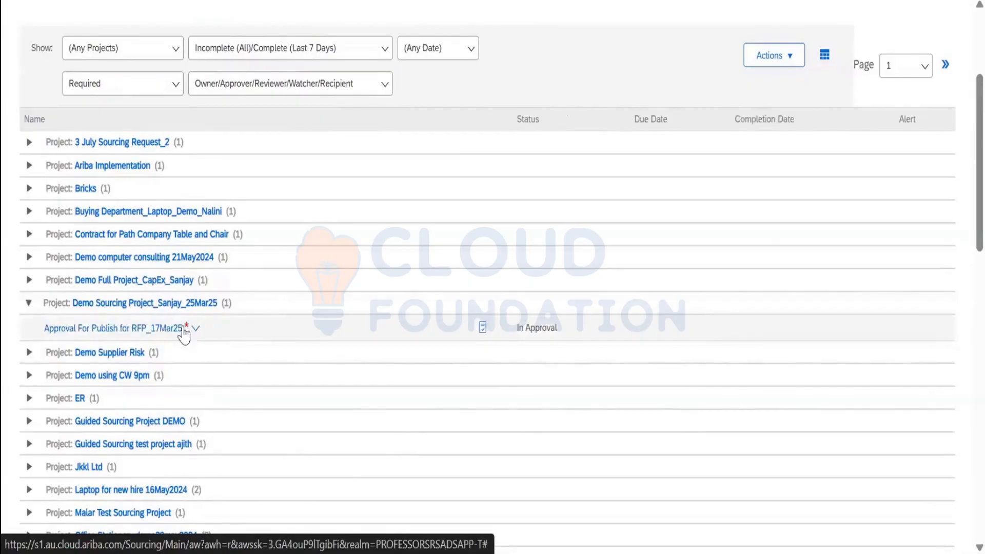
left_click(195, 329)
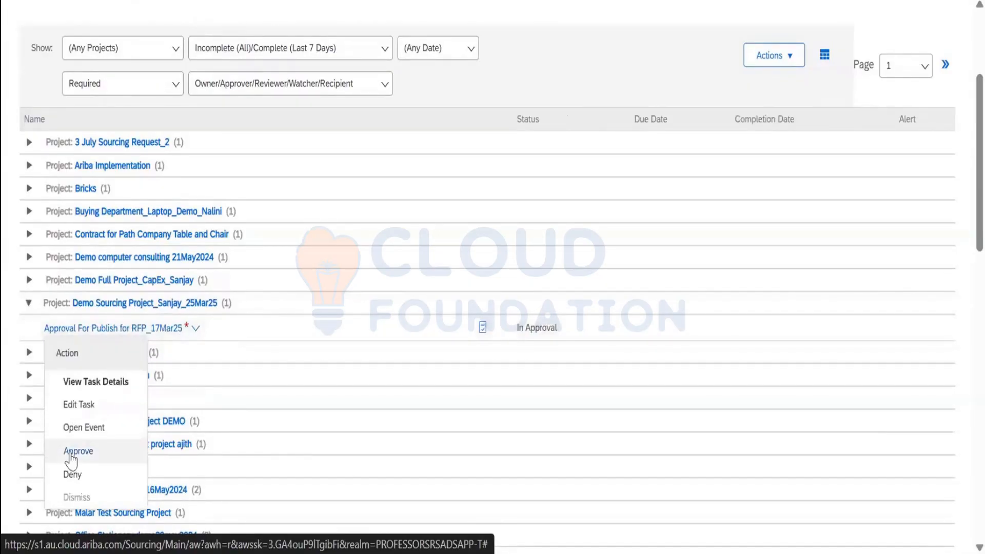
left_click(77, 451)
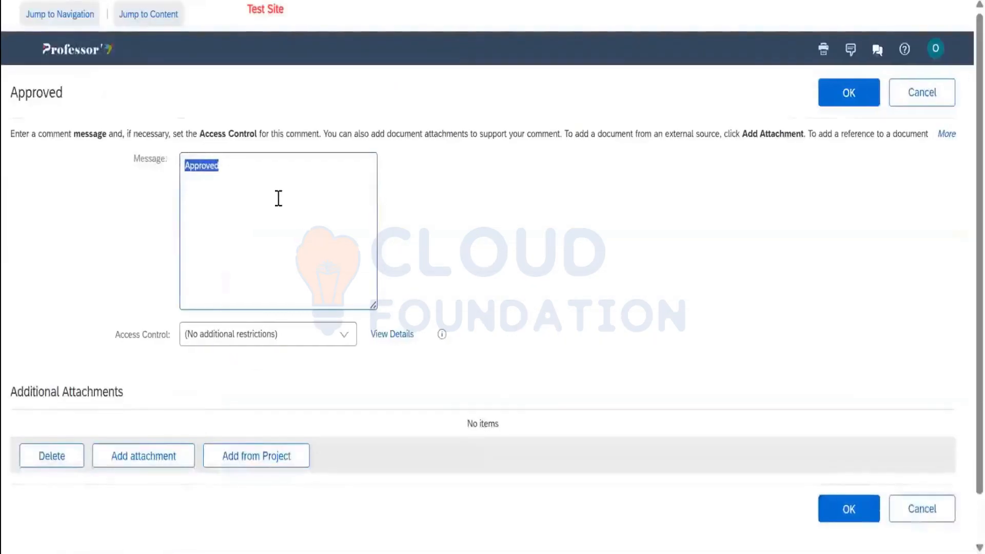
left_click(854, 99)
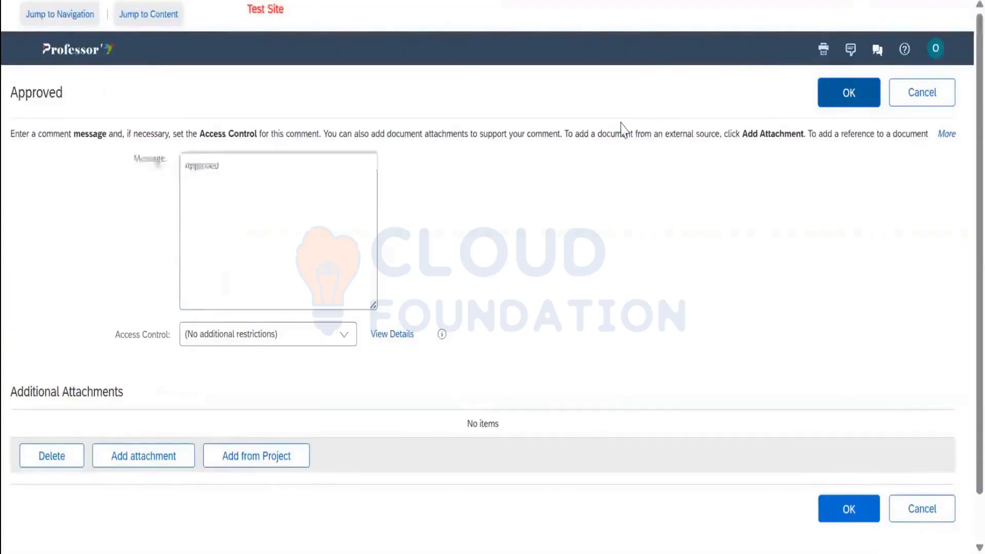
scroll(524, 206, "up", 5)
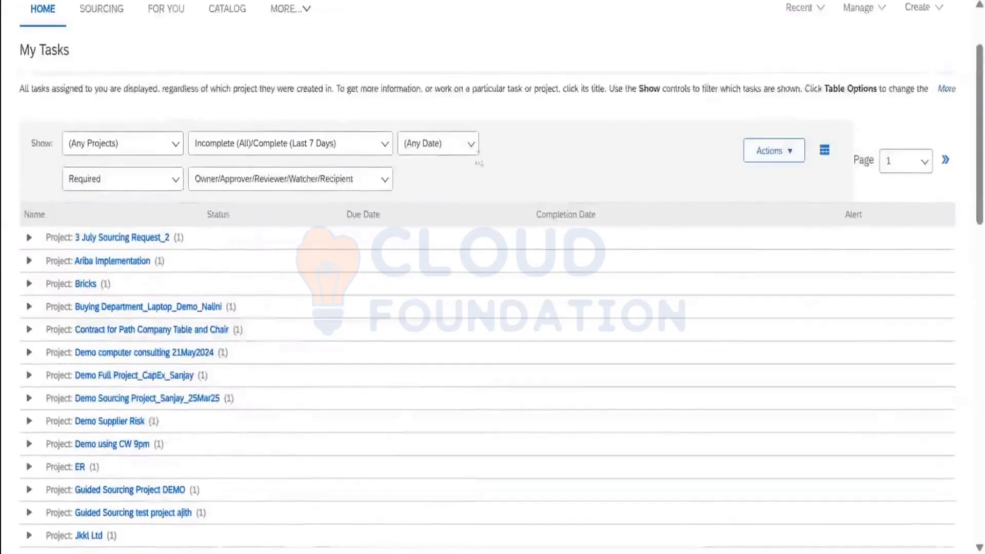
scroll(279, 272, "down", 3)
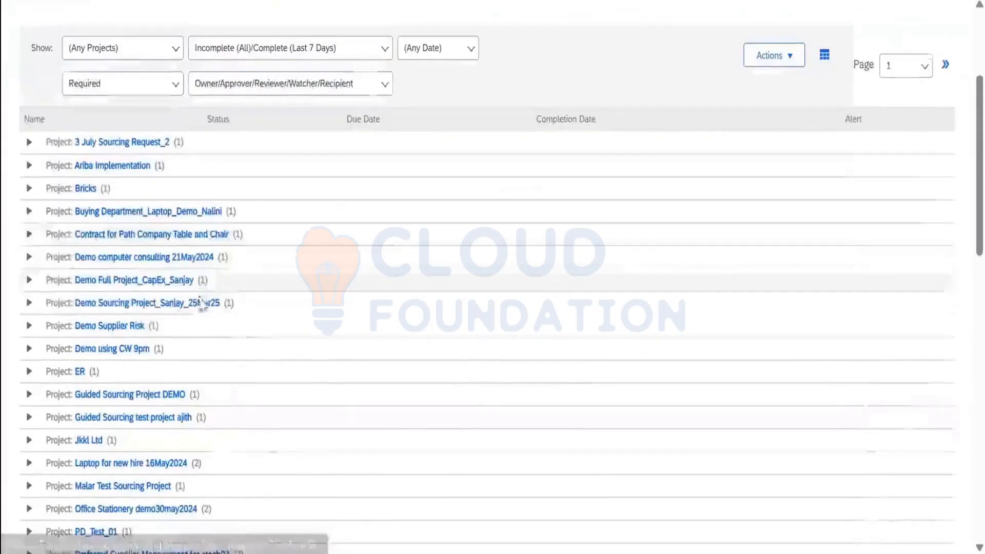
left_click(163, 303)
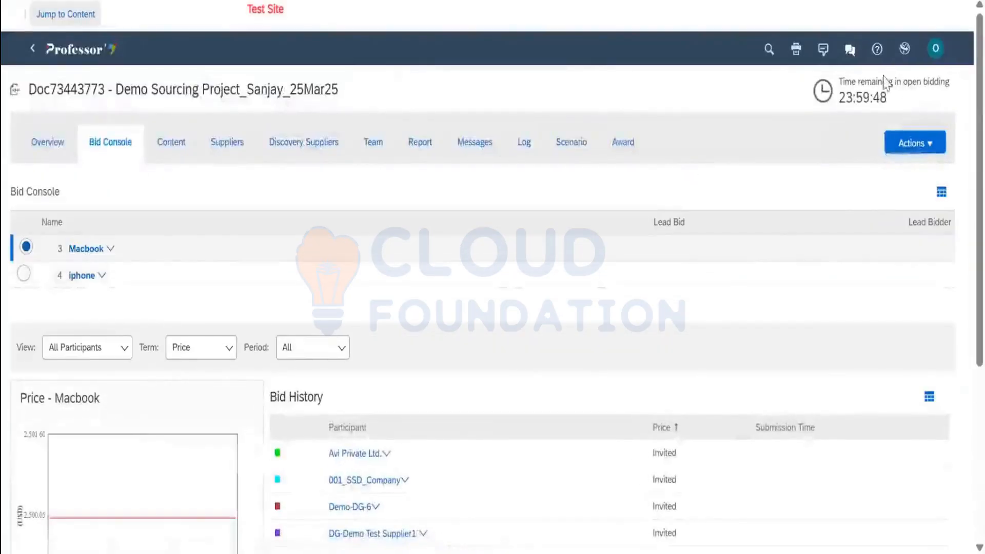
Check the event's remaining bidding time and its five invited suppliers, then return Home
double_click(874, 106)
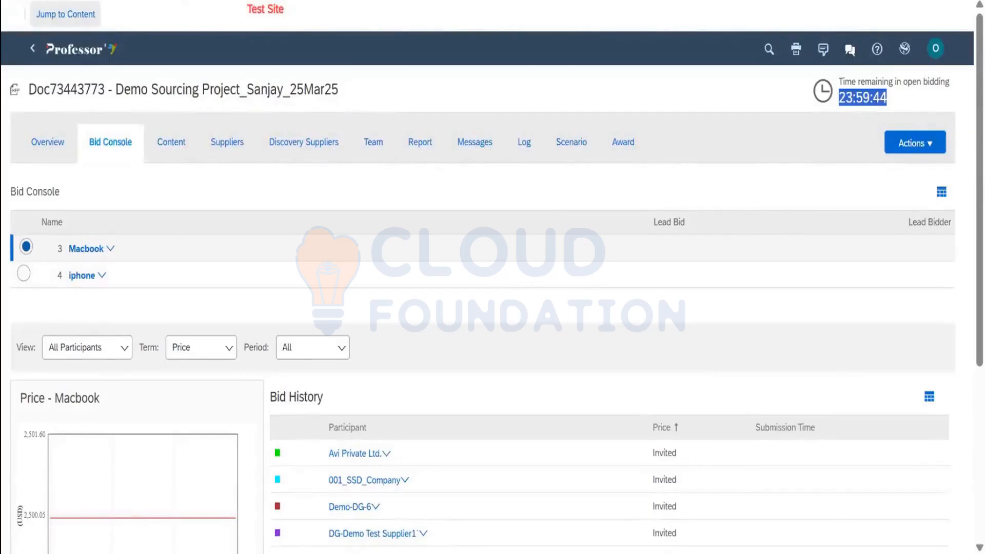
left_click(220, 151)
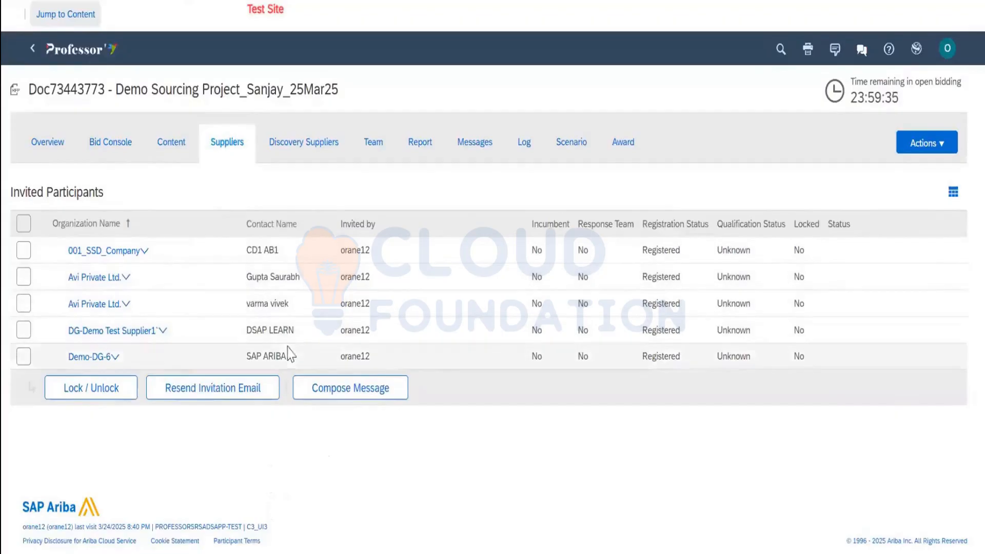
left_click_drag(298, 336, 251, 331)
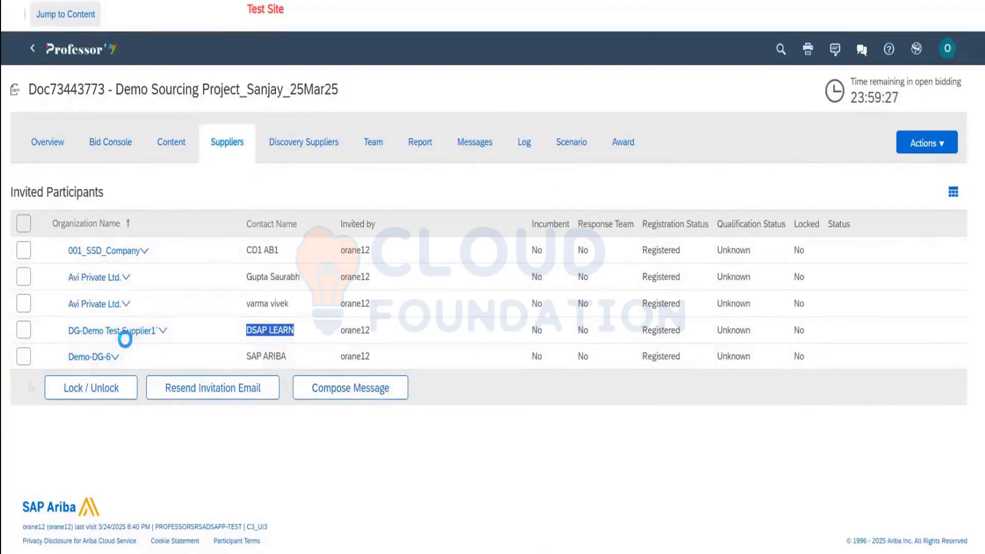
left_click(79, 50)
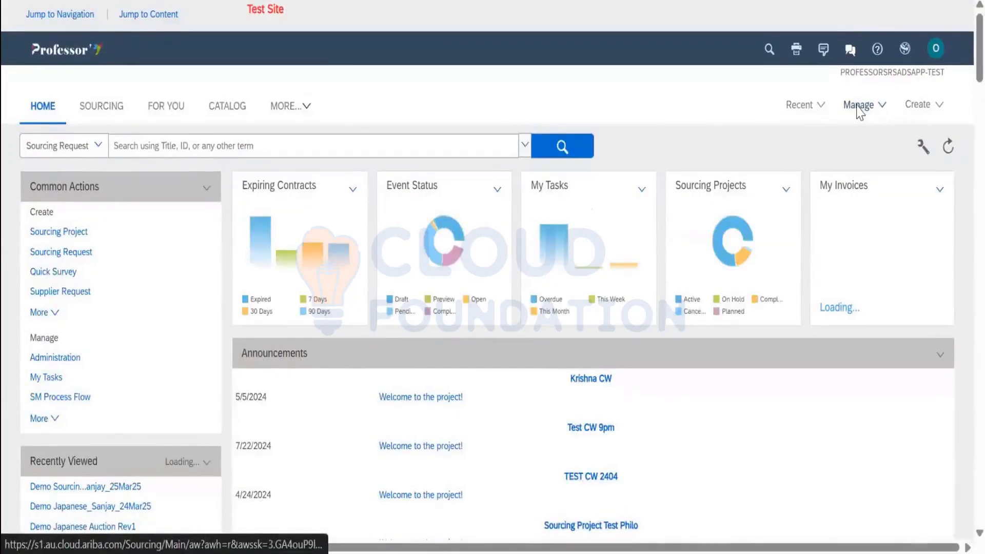
Open the supplier Users list from site administration
left_click(858, 105)
left_click(716, 125)
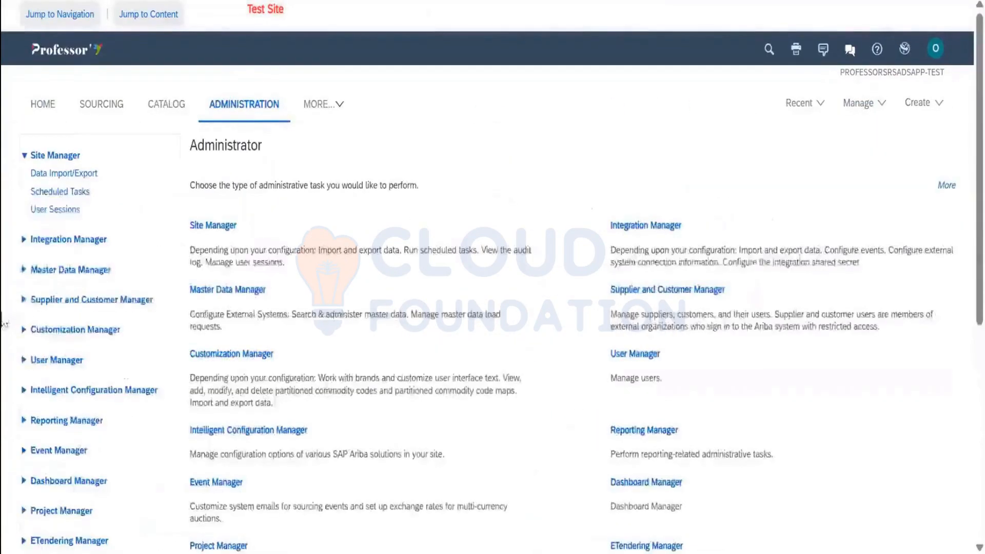
left_click(71, 325)
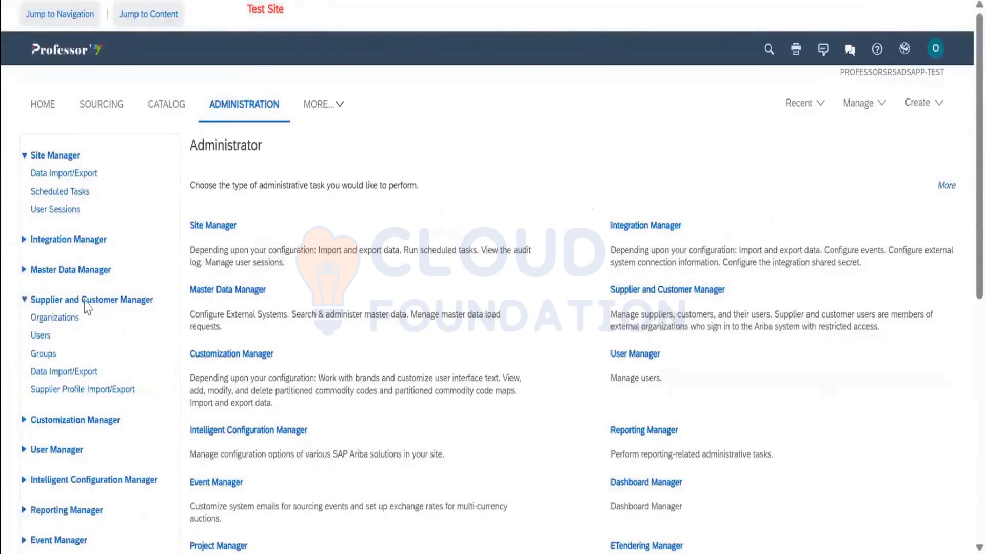
left_click(37, 341)
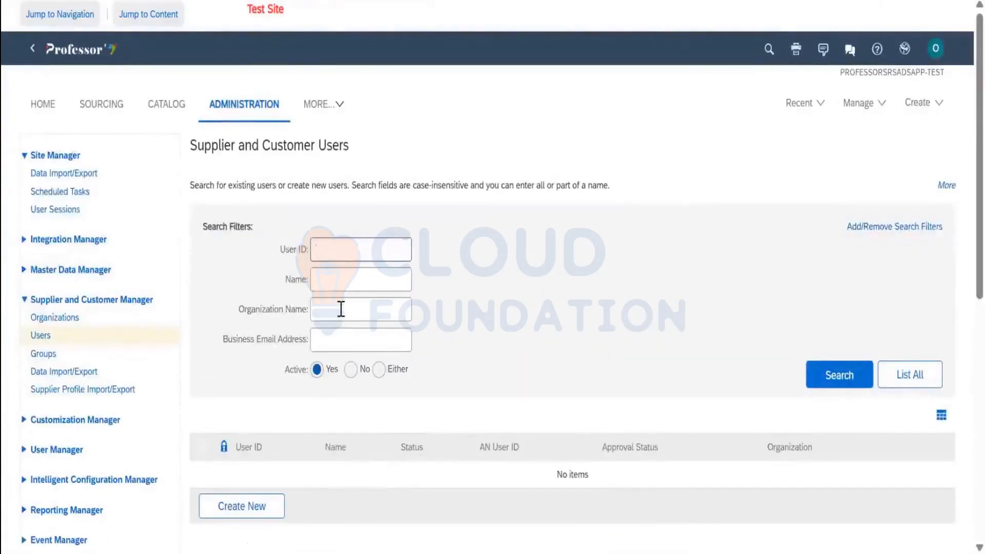
Search users by name for 'DSAP LEARN' and Act As the found supplier user
left_click(338, 280)
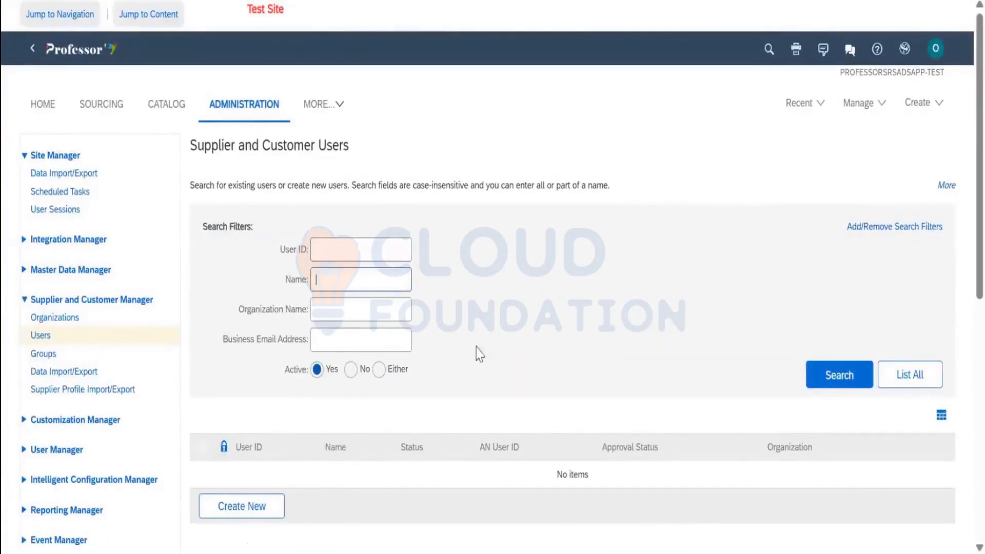
type("DSAP LEARN")
left_click(820, 385)
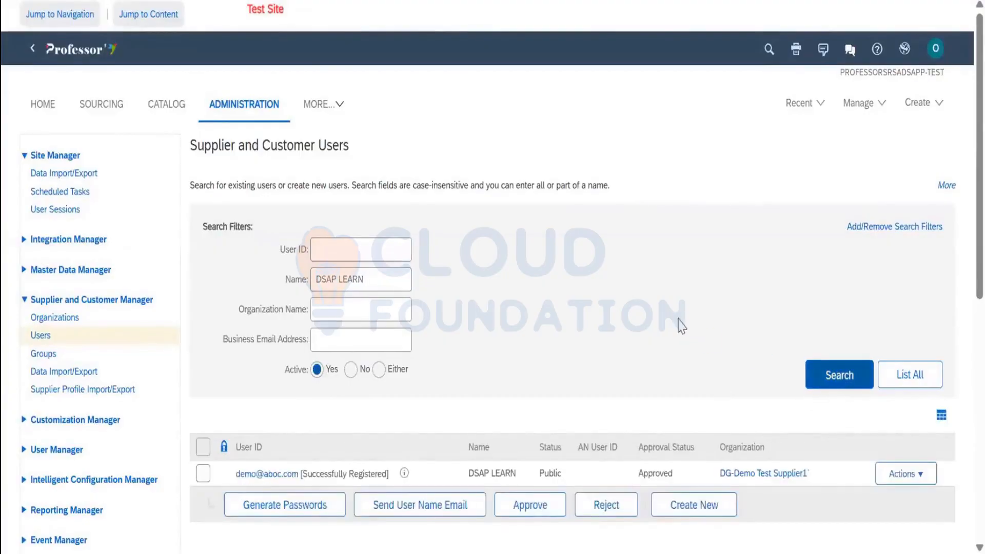
scroll(678, 326, "down", 2)
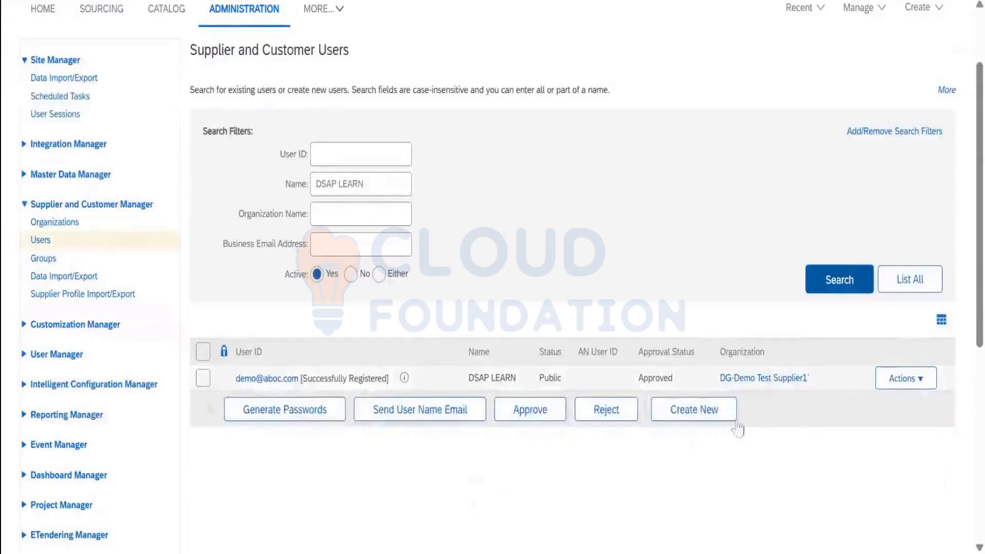
left_click(907, 378)
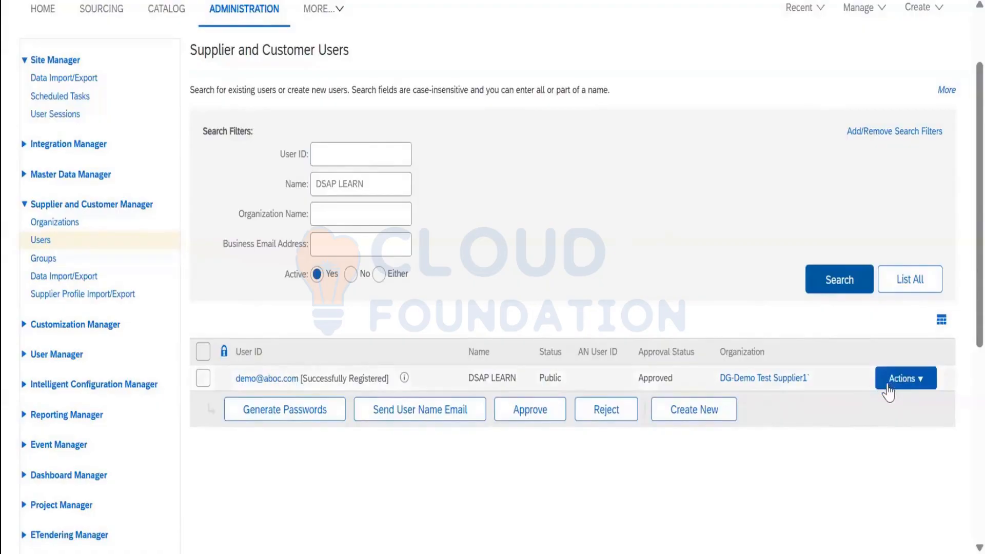
left_click(916, 385)
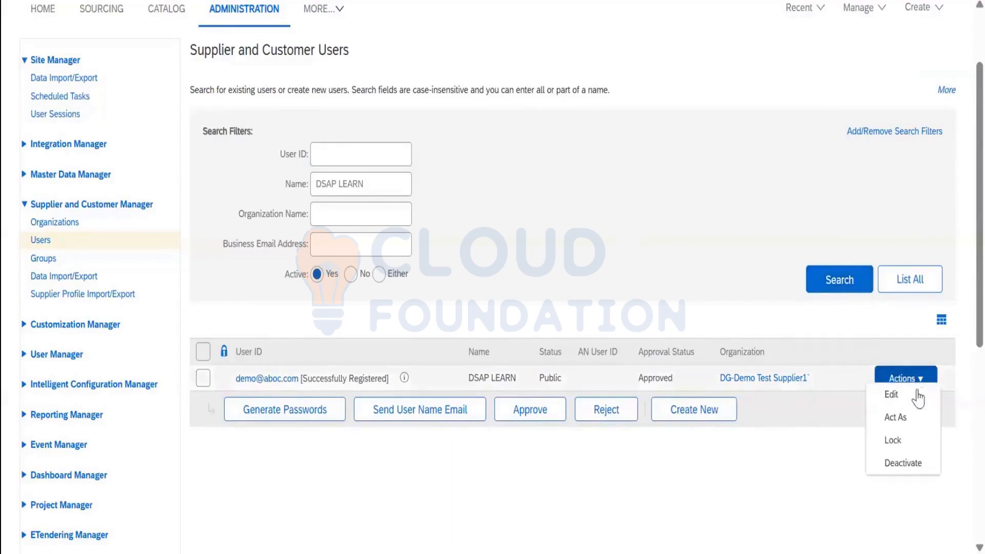
left_click(898, 418)
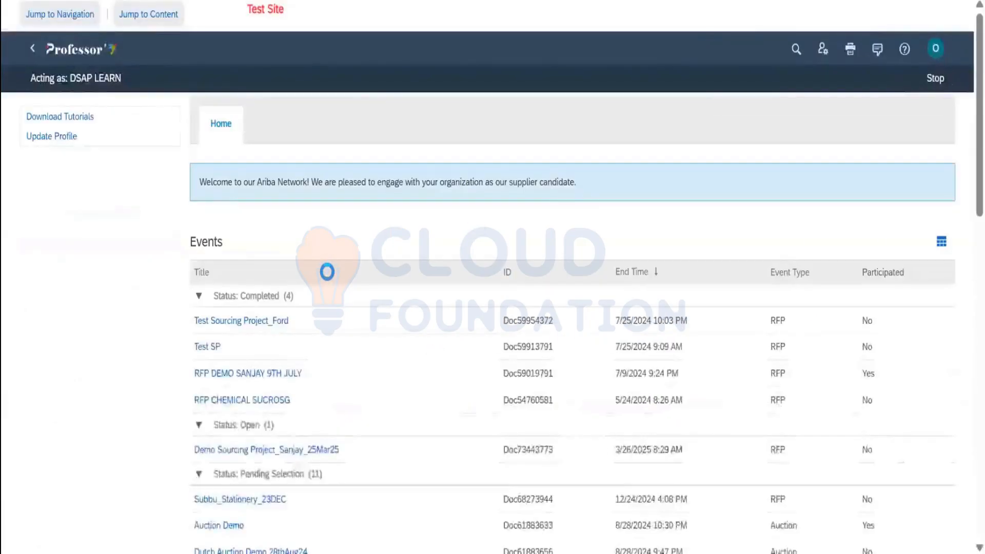
Find Demo Sourcing Project_Sanjay_25Mar25 under Status: Open in the supplier's Events table and open it
scroll(325, 272, "down", 2)
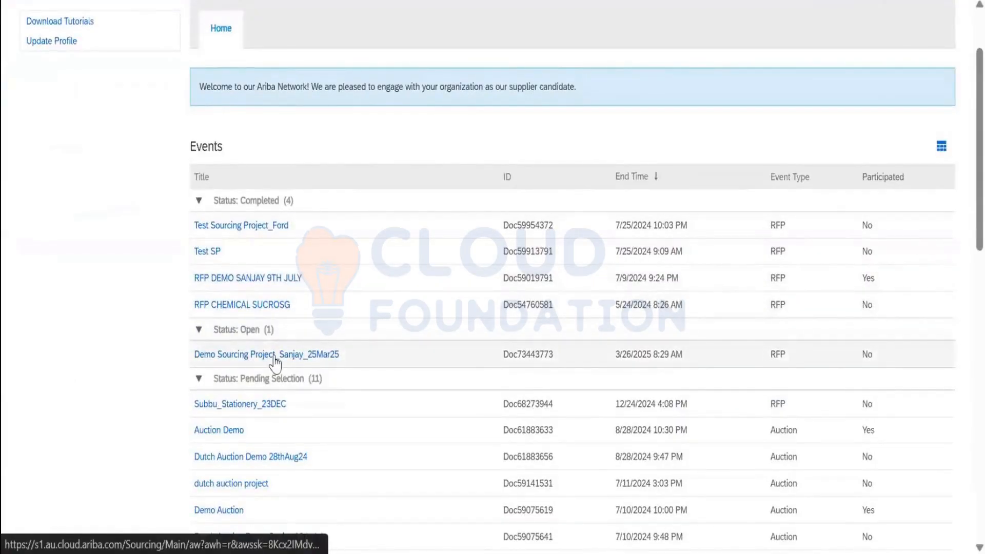
scroll(288, 159, "down", 2)
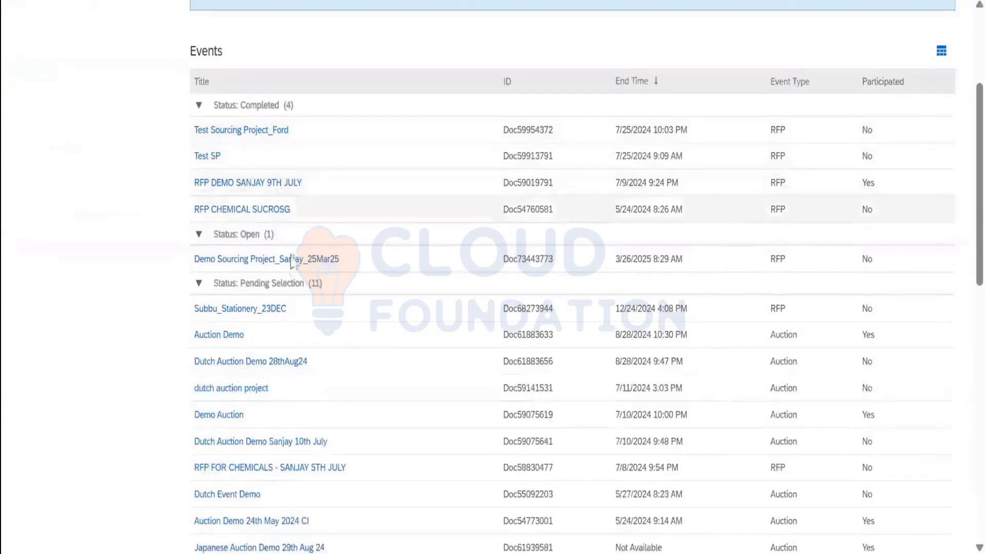
scroll(312, 366, "down", 1)
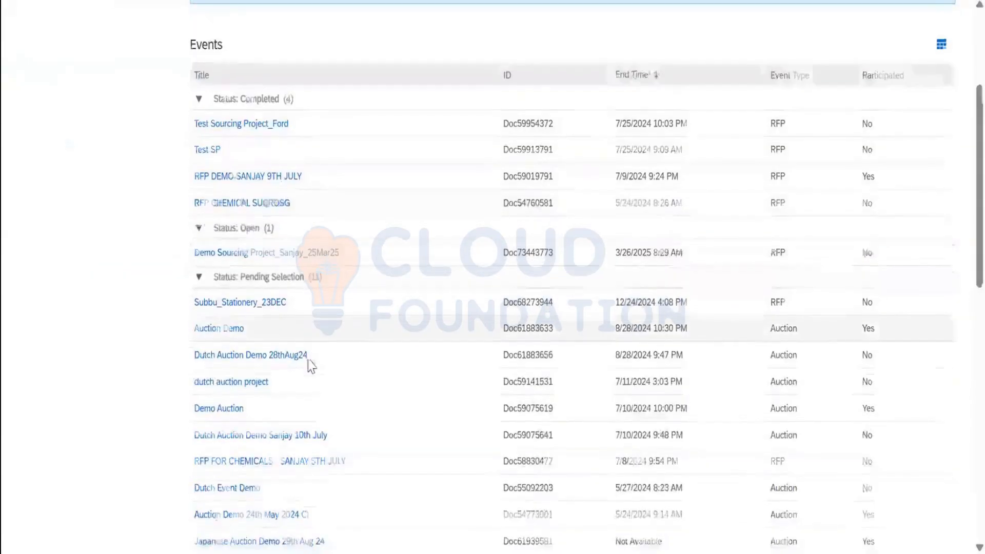
scroll(312, 366, "down", 10)
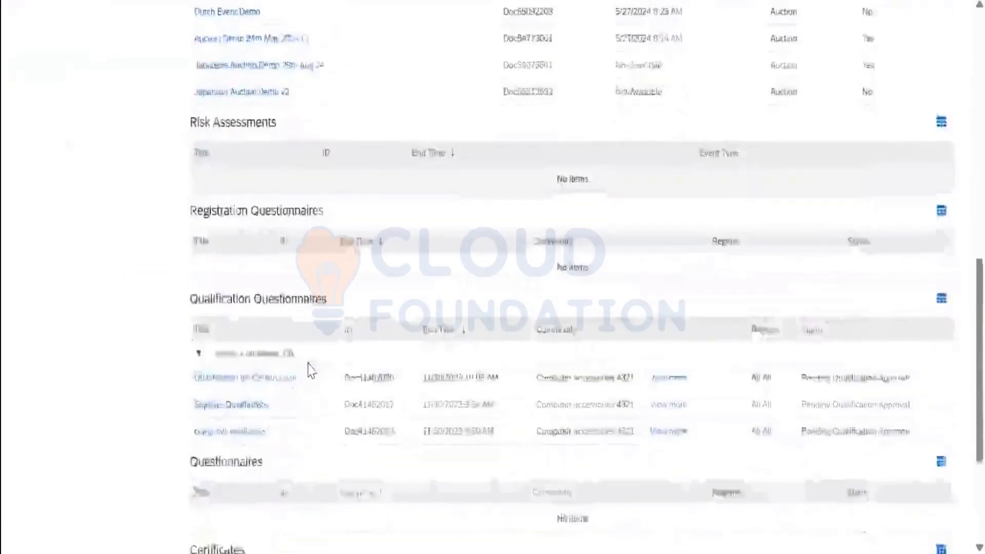
scroll(312, 369, "up", 12)
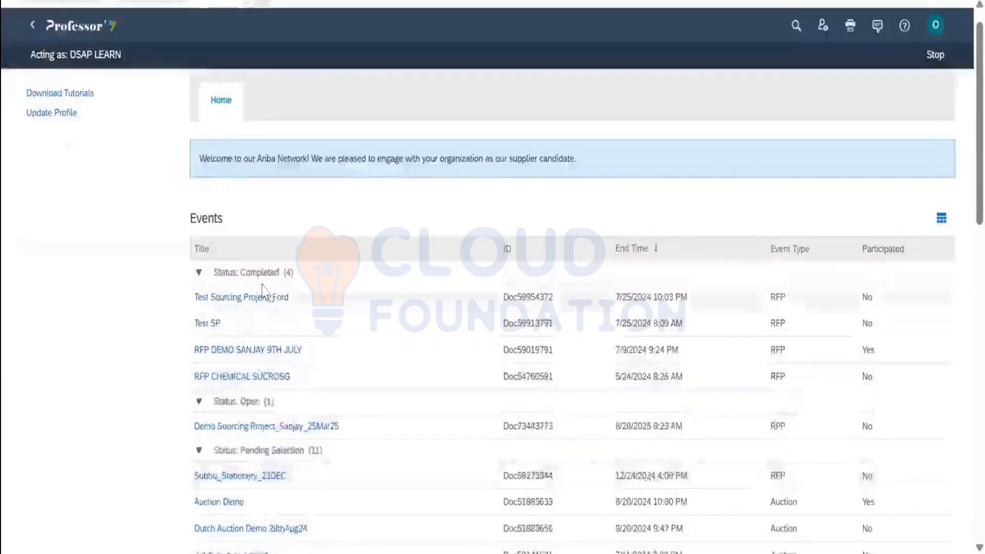
scroll(251, 185, "down", 2)
scroll(251, 185, "down", 2)
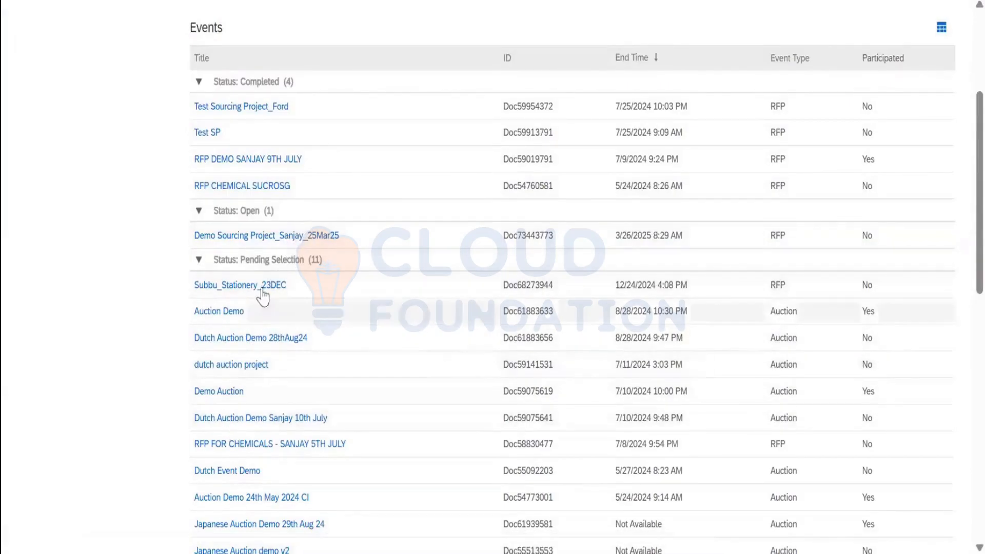
scroll(262, 303, "down", 2)
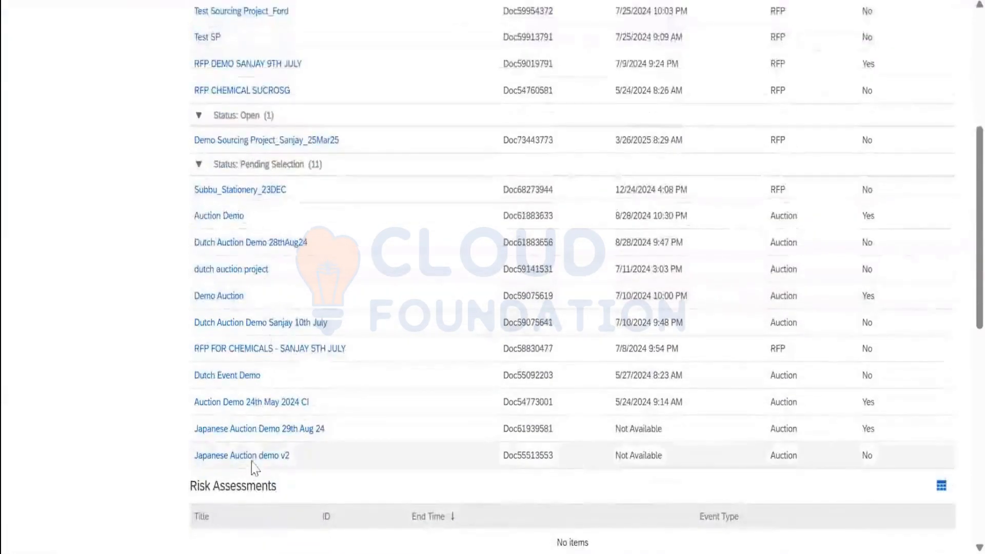
scroll(255, 349, "up", 4)
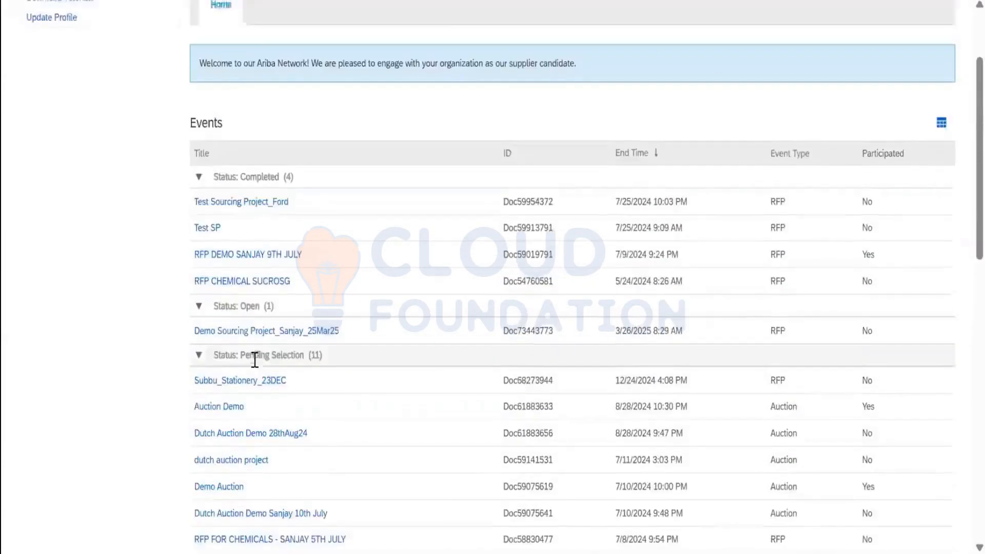
left_click(260, 334)
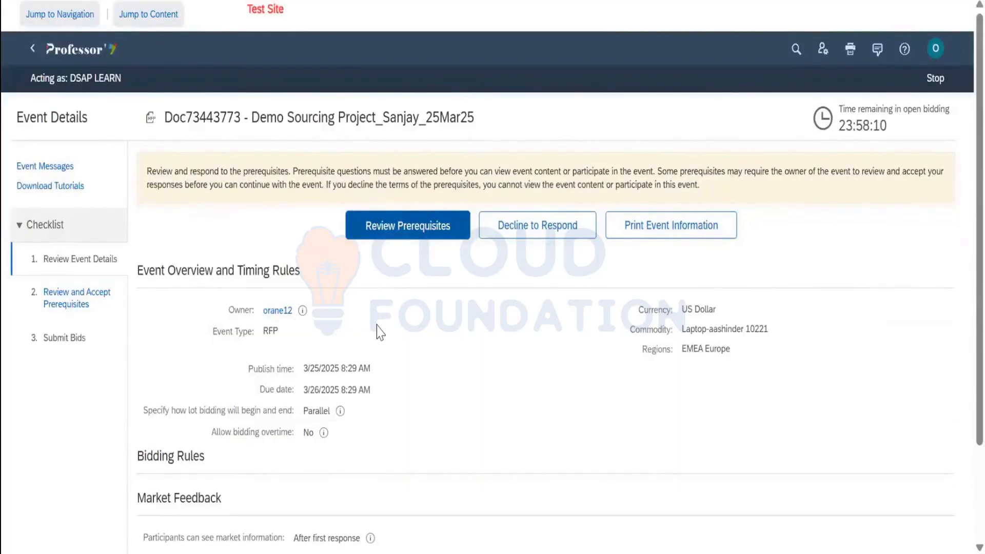
Open Review Prerequisites and read through the joint bidding agreement
left_click(408, 226)
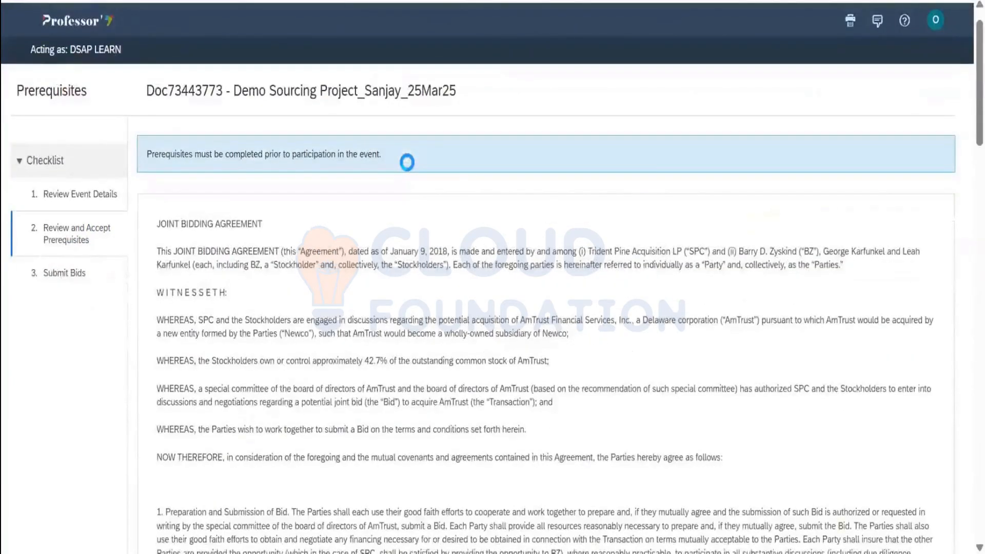
scroll(407, 163, "down", 7)
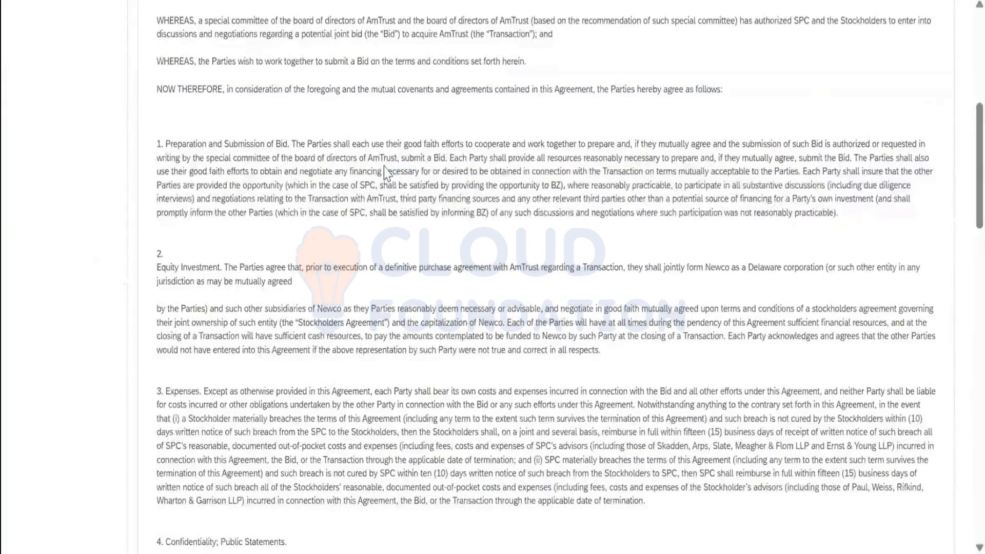
scroll(386, 172, "down", 20)
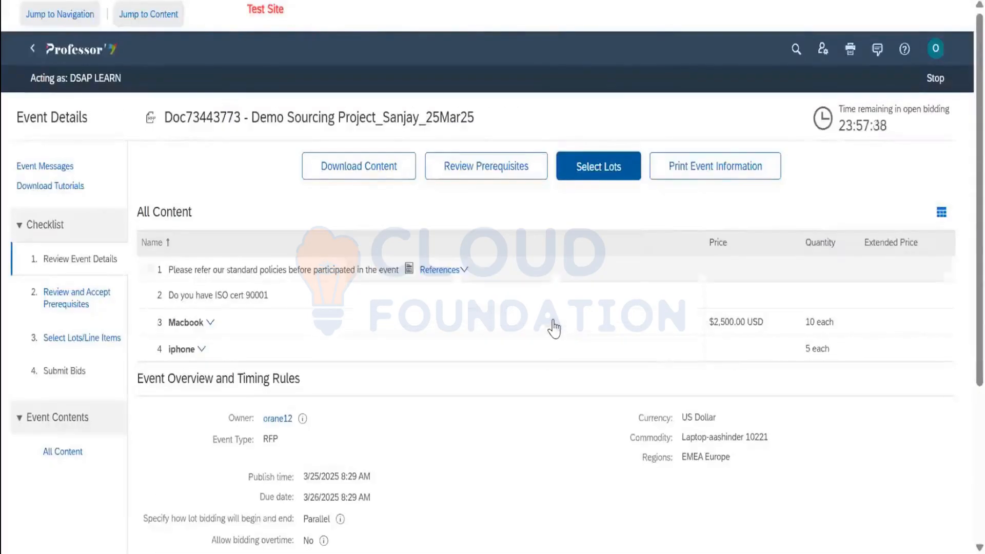
Submit the entire response with Yes to ISO cert 90001 and confirm with OK
scroll(667, 204, "down", 2)
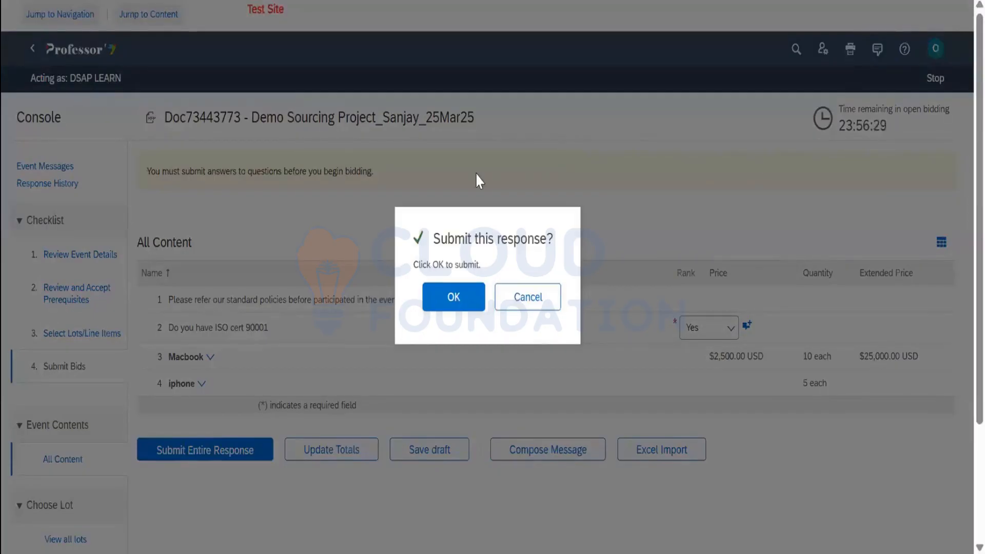
key("Return")
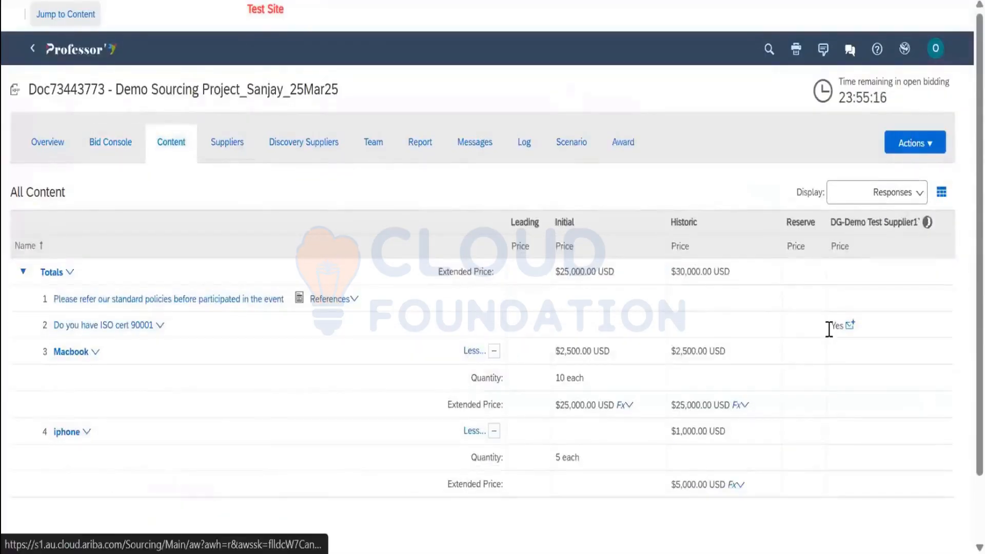
Check the test supplier's participated status on the Suppliers tab, then show the Content tab's Actions list
left_click(228, 142)
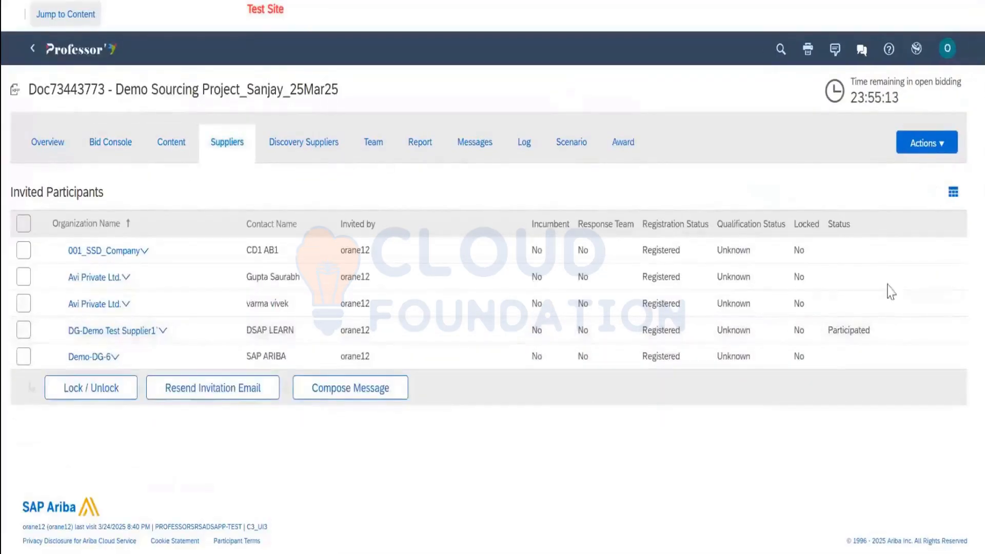
left_click_drag(868, 82, 899, 100)
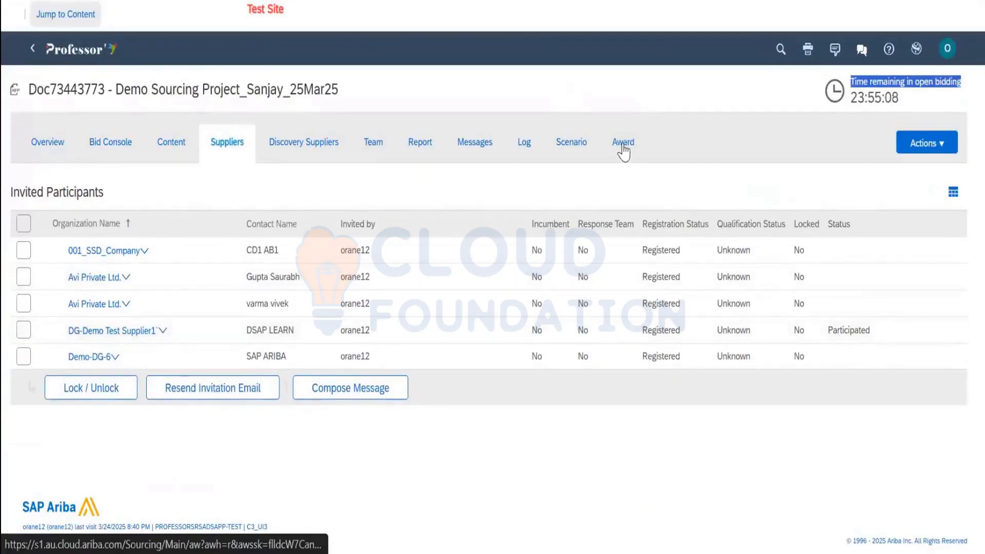
left_click(173, 143)
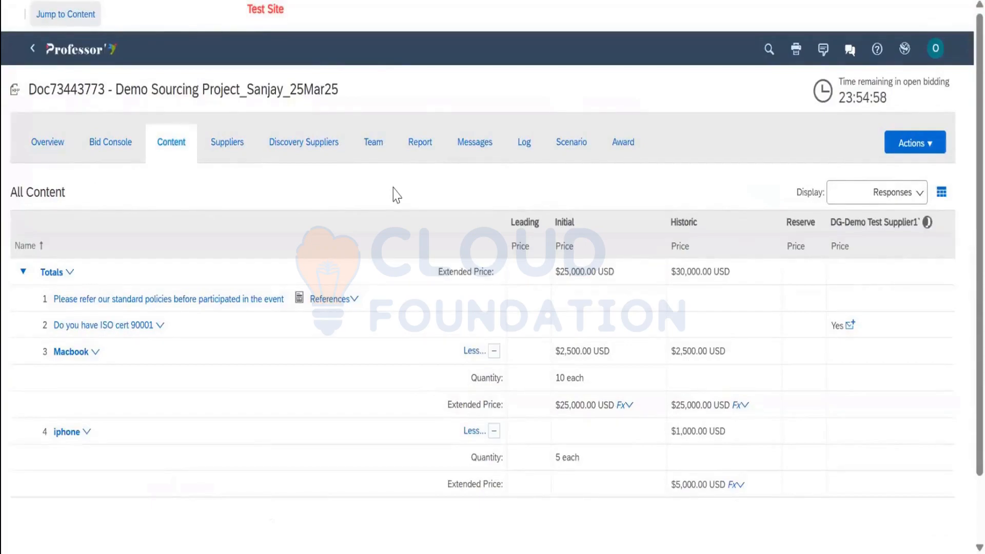
left_click_drag(902, 105, 843, 82)
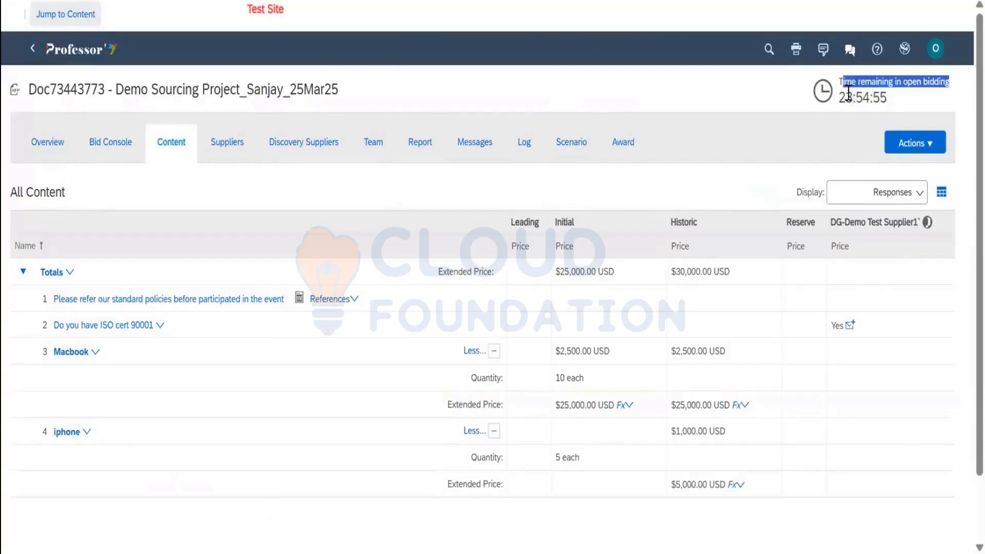
left_click(914, 145)
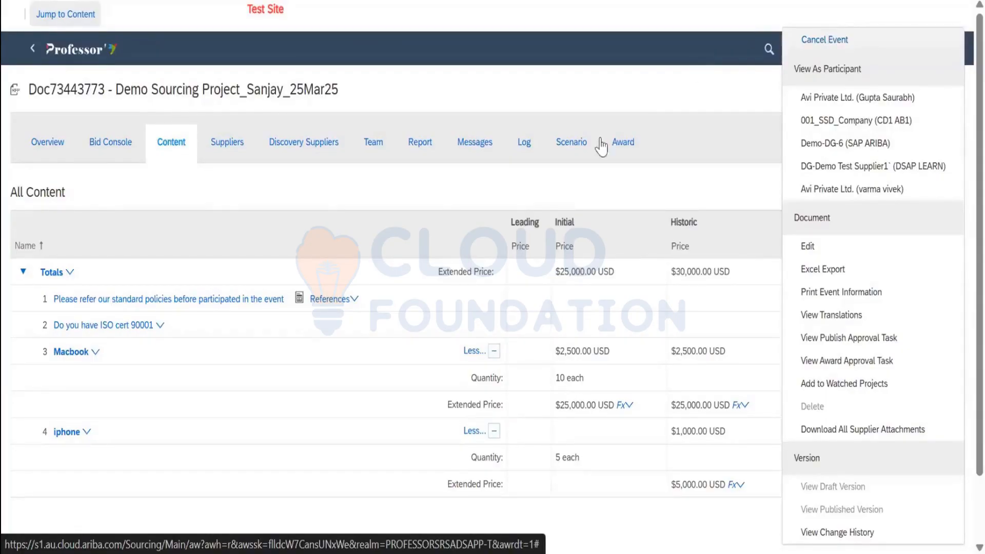
Dismiss the Actions dropdown by clicking an empty spot in the page header
left_click(626, 109)
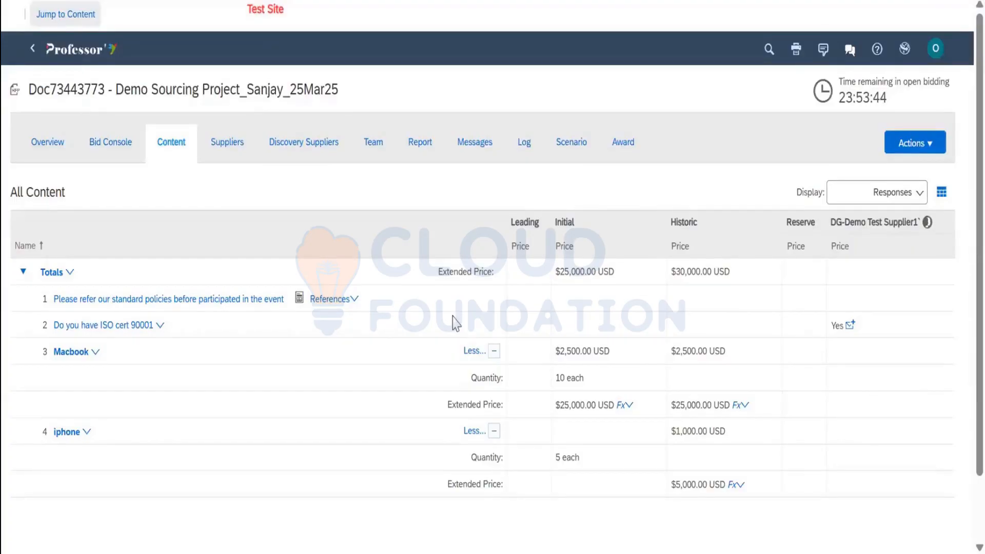
Return to the buyer's Home dashboard via the company logo
left_click(94, 60)
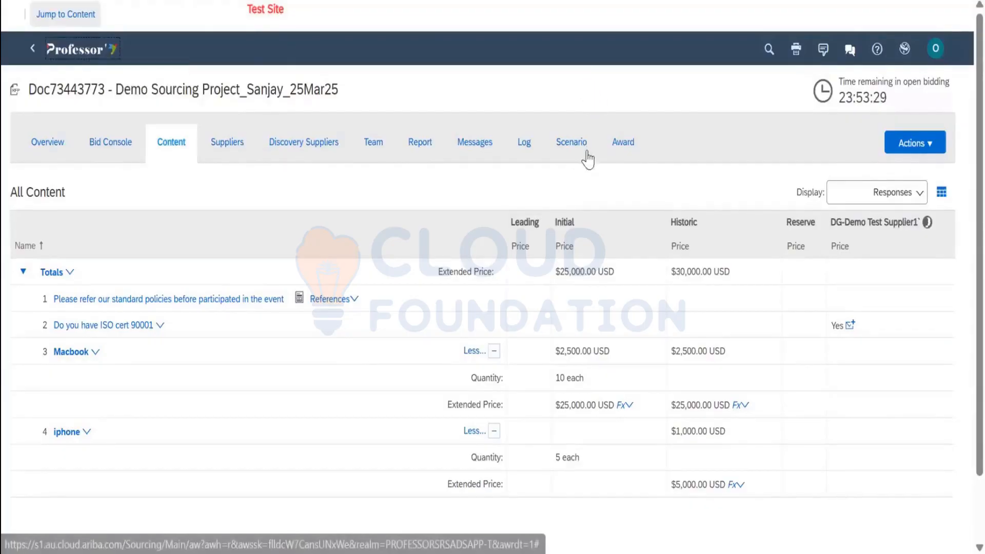
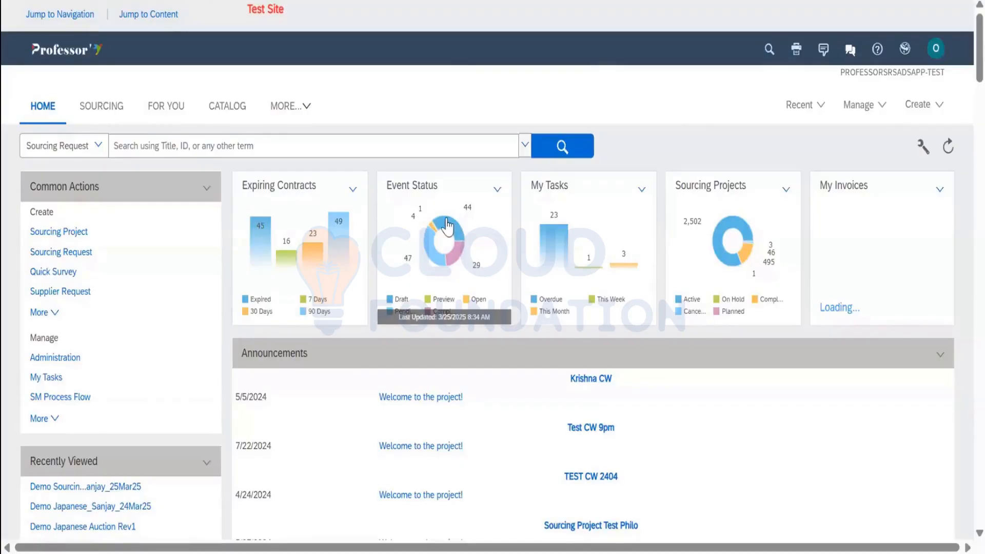
Drill the Draft slice of the Event Status donut into its RFI, RFP and Survey counts
mouse_move(447, 226)
left_click(448, 258)
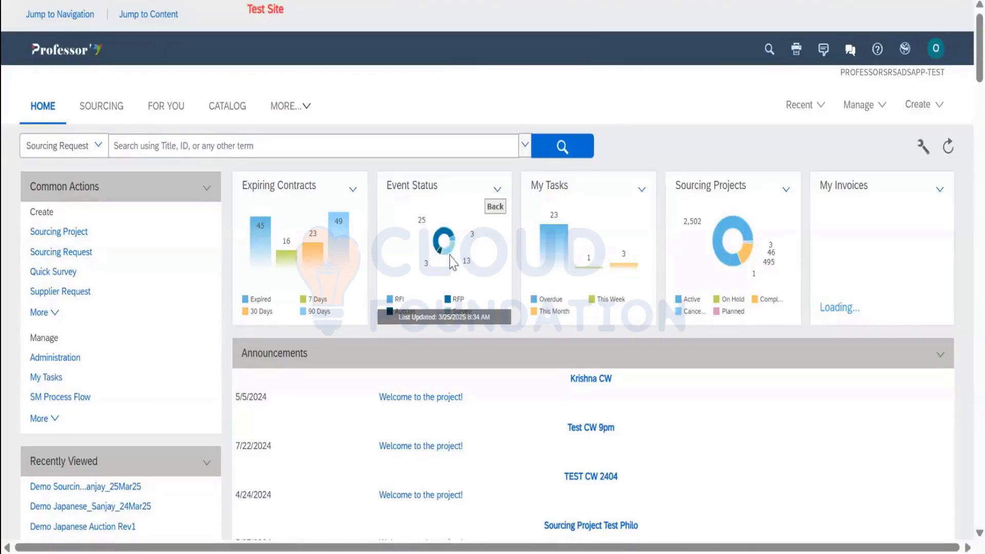
Open the 13 draft Survey events from the donut and scroll through the Search Result list
left_click(475, 276)
double_click(477, 276)
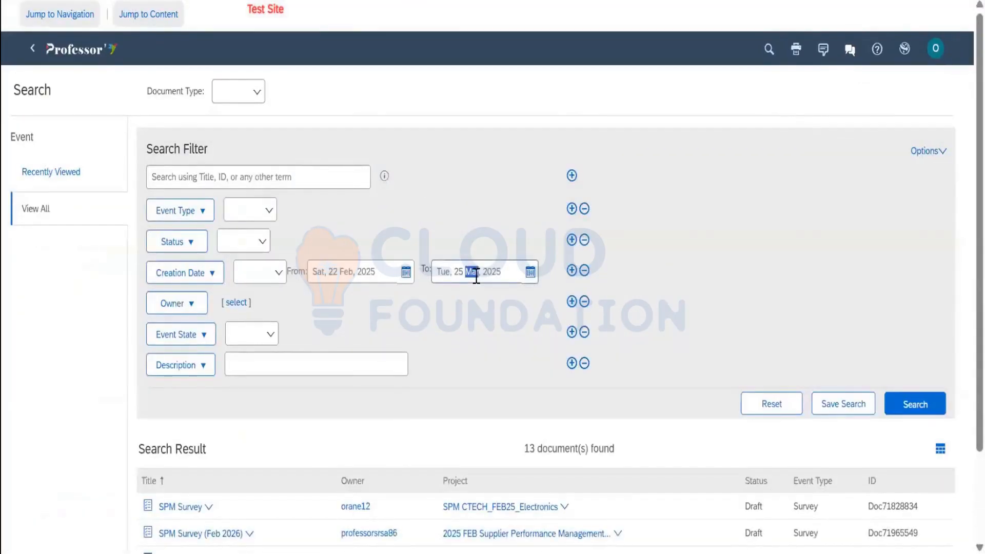
scroll(698, 422, "down", 2)
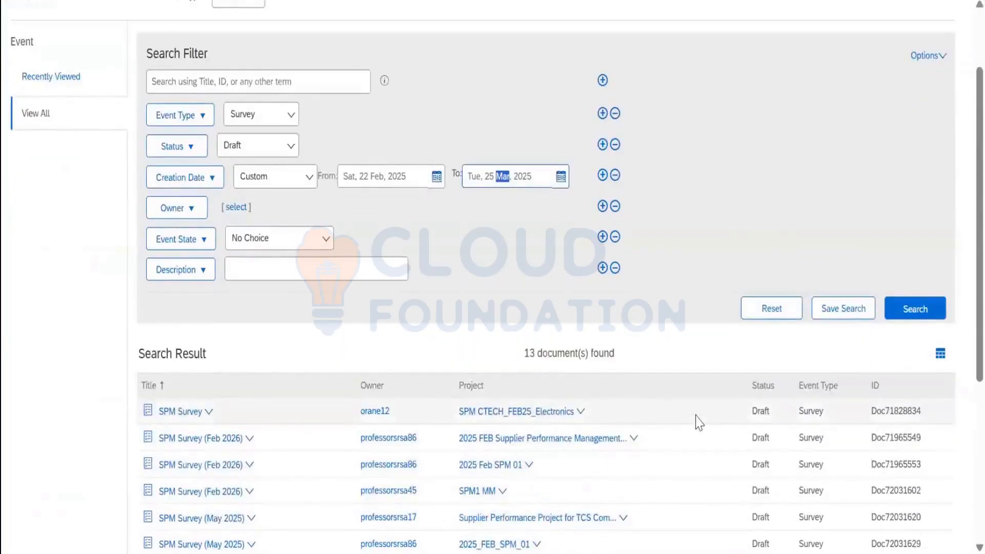
scroll(372, 115, "down", 5)
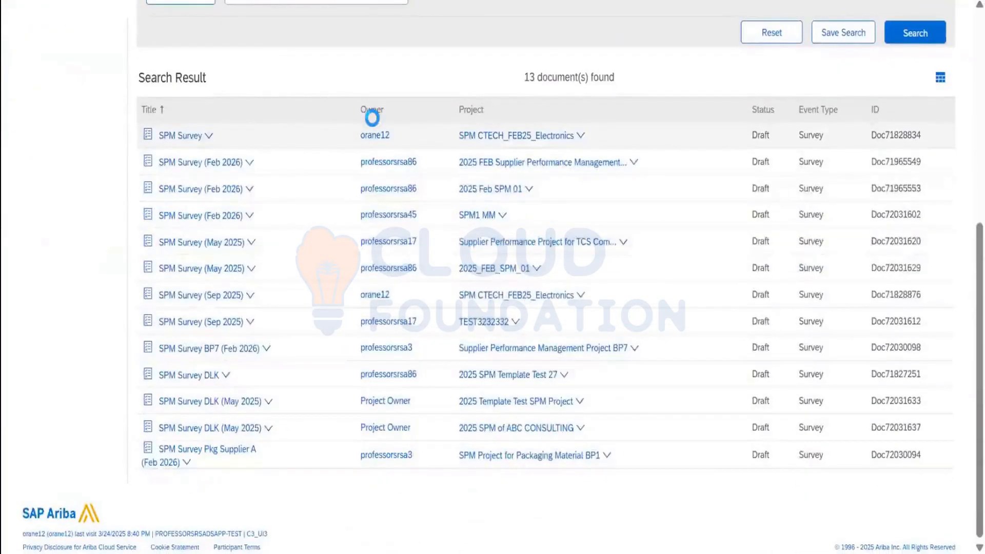
scroll(400, 128, "up", 7)
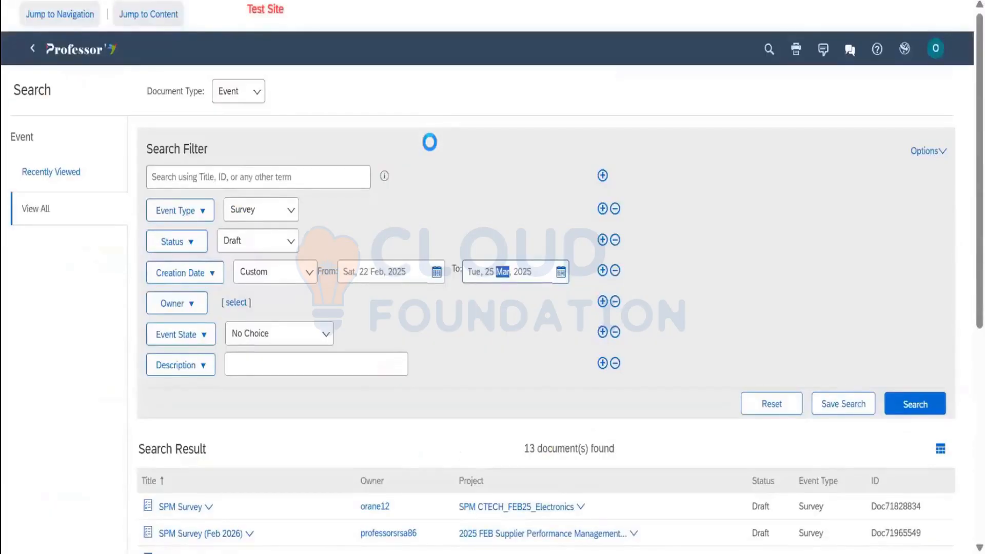
left_click(430, 142)
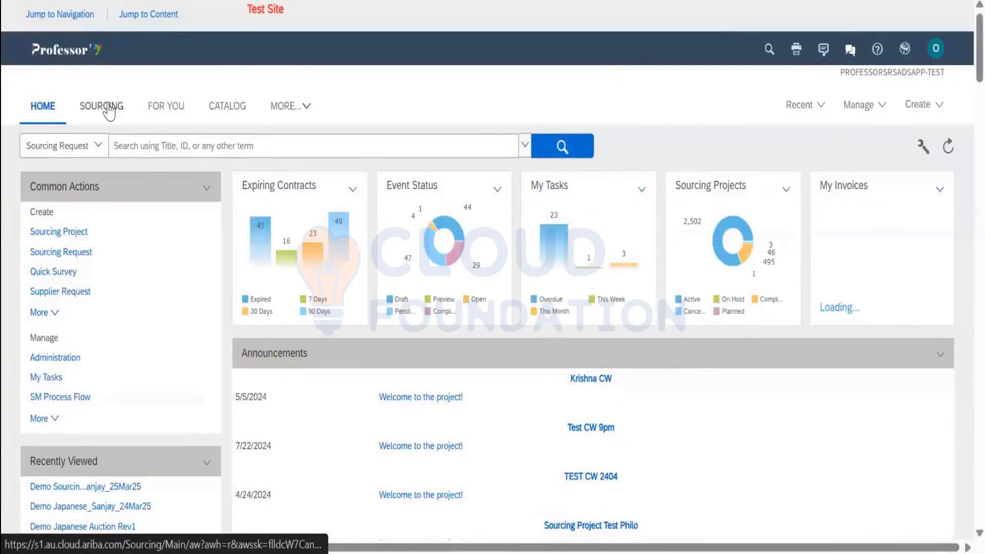
On the Sourcing dashboard, find the 12-month Event Status table and select the Open RFP count
left_click(108, 108)
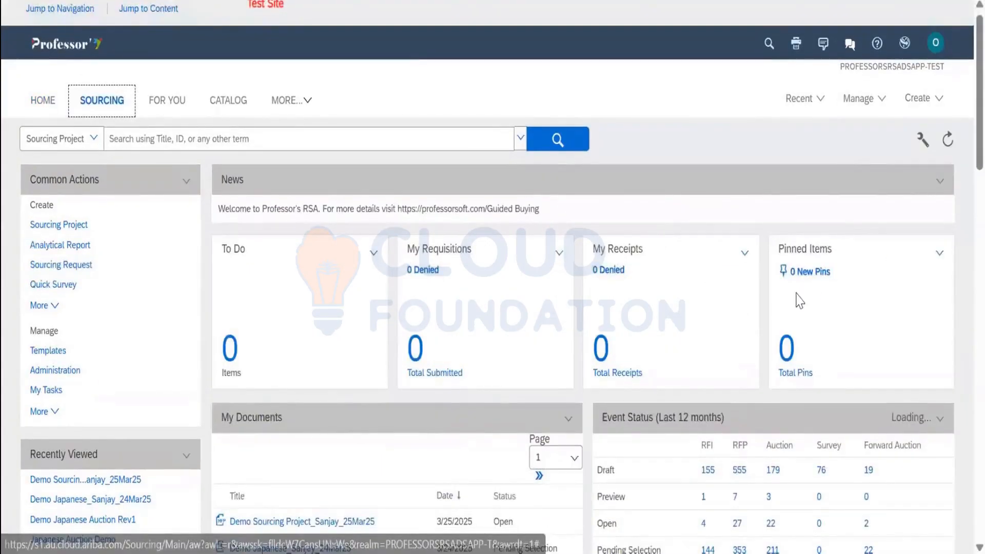
scroll(814, 286, "down", 5)
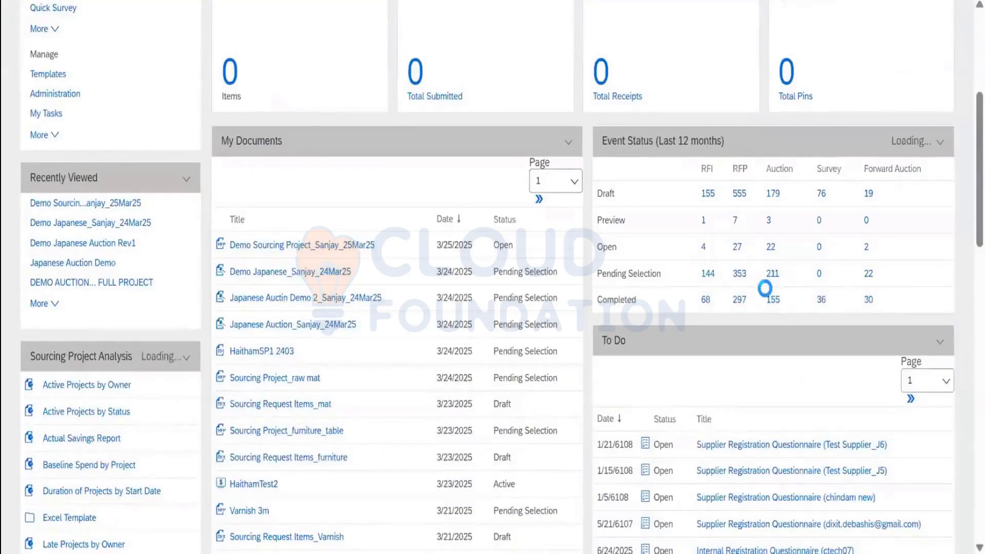
scroll(765, 288, "up", 5)
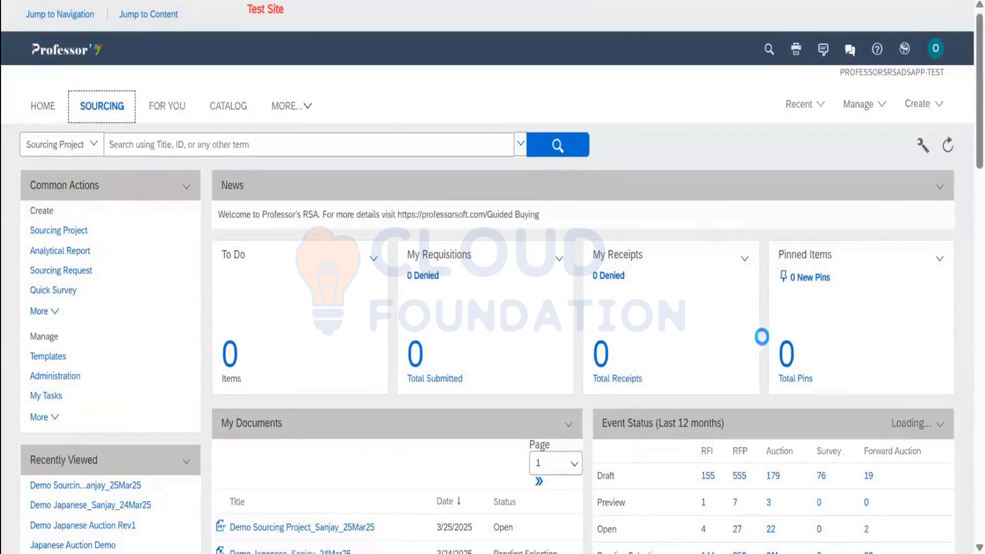
scroll(761, 337, "down", 3)
scroll(734, 347, "up", 3)
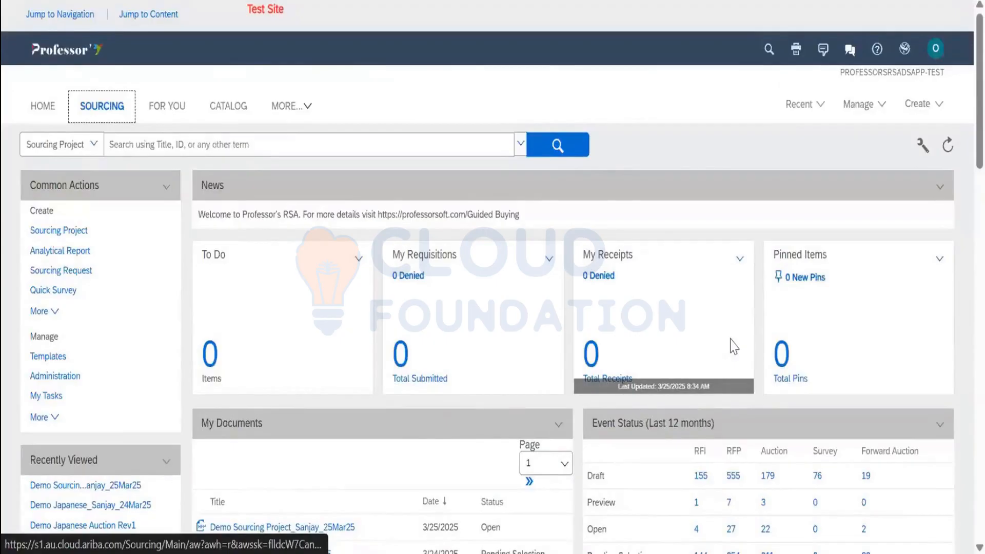
scroll(734, 347, "down", 3)
left_click(734, 338)
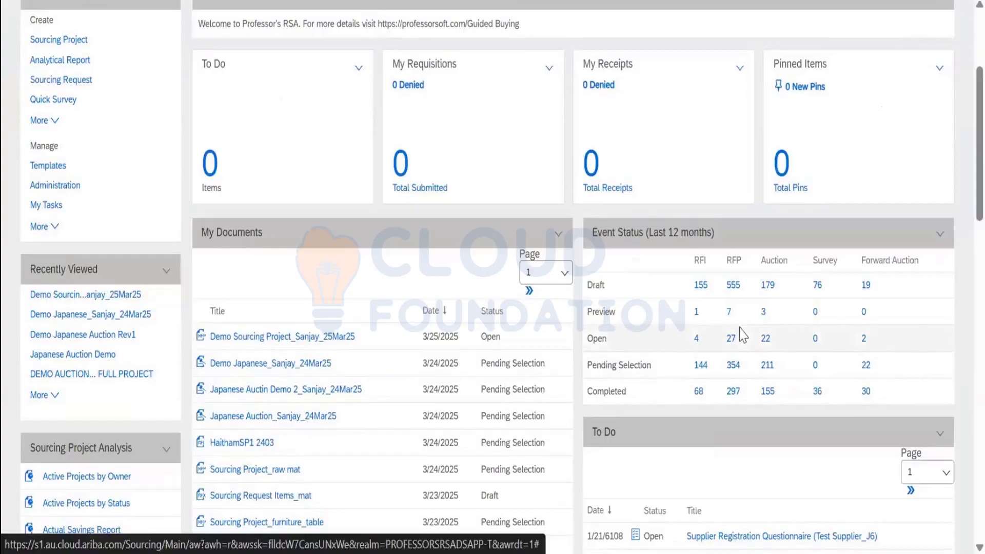
List the 27 open RFP events with Bidding start time and Bidding end time columns added
left_click(735, 336)
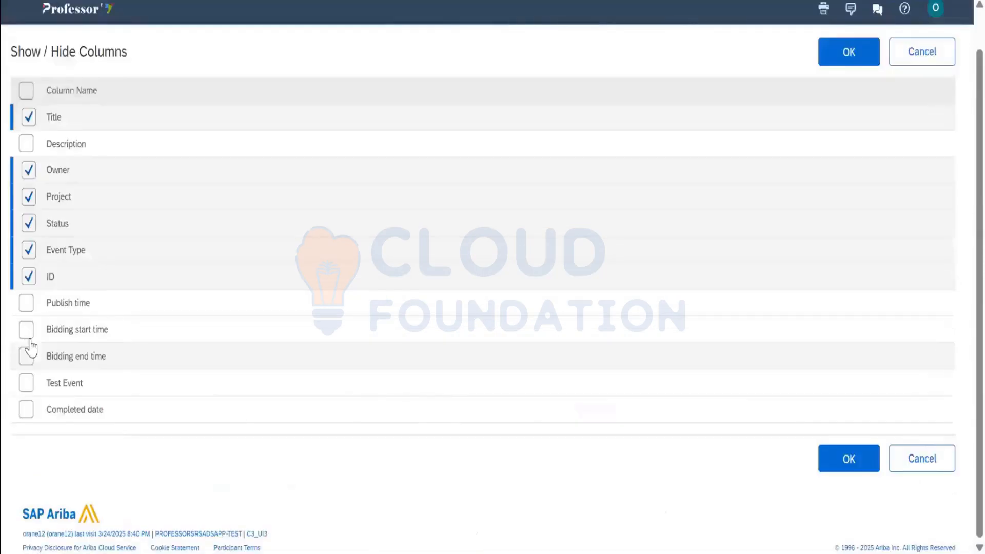
left_click(853, 462)
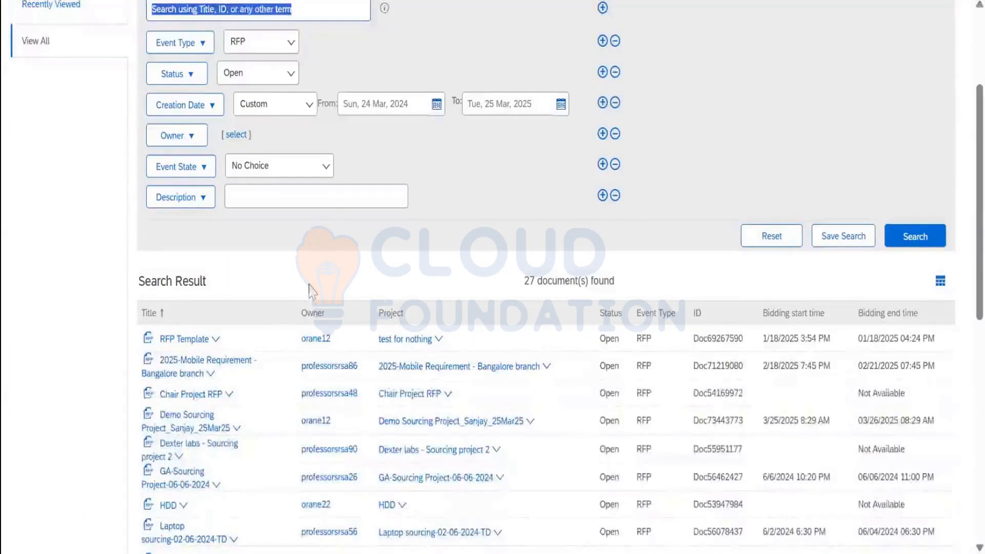
scroll(314, 295, "down", 2)
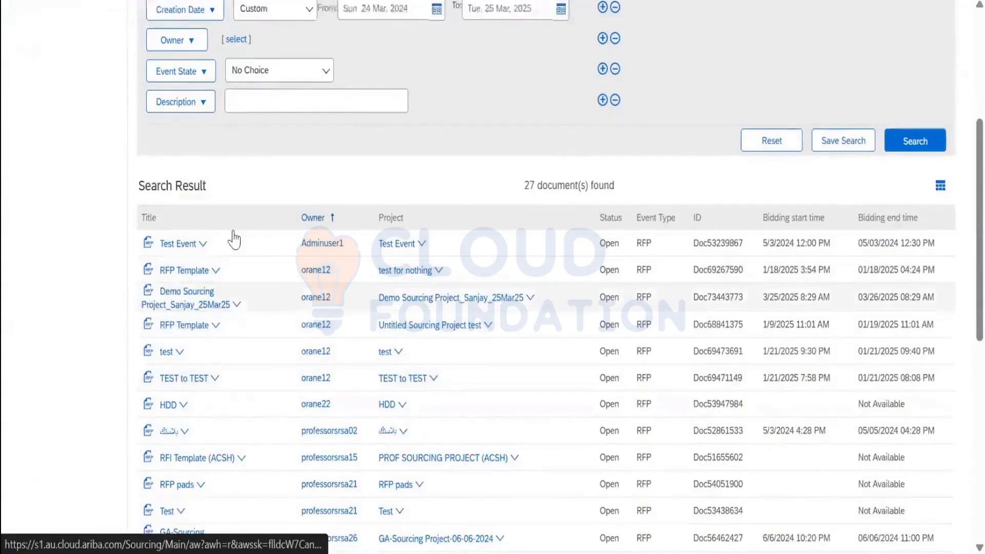
scroll(228, 238, "up", 1)
scroll(227, 239, "up", 3)
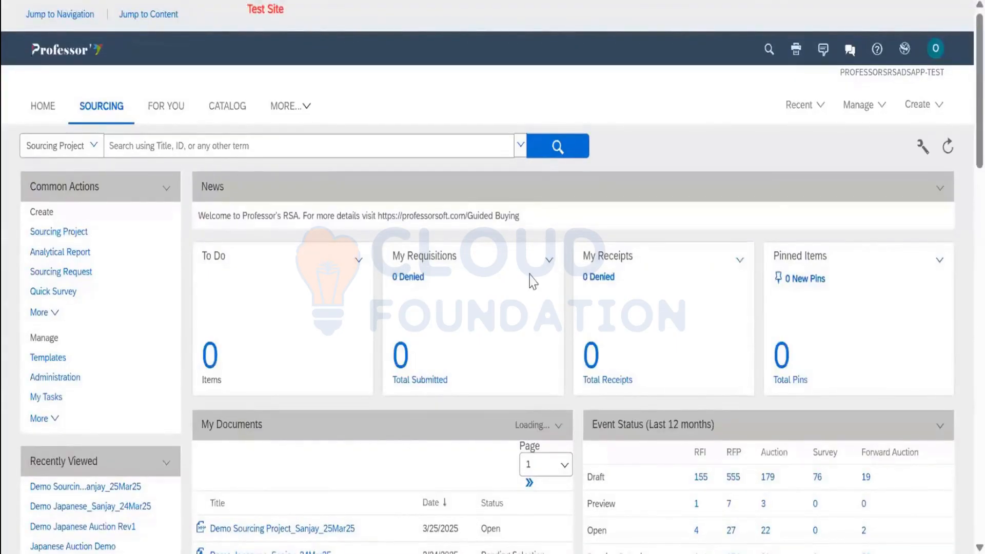
Switch from the Sourcing dashboard to the HOME tab using keyboard focus
scroll(493, 282, "down", 5)
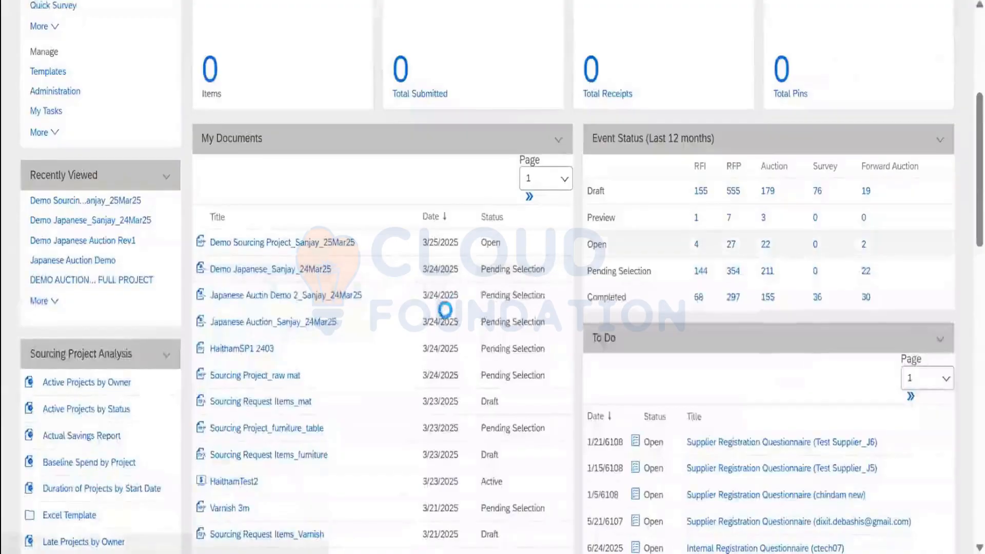
scroll(526, 235, "up", 5)
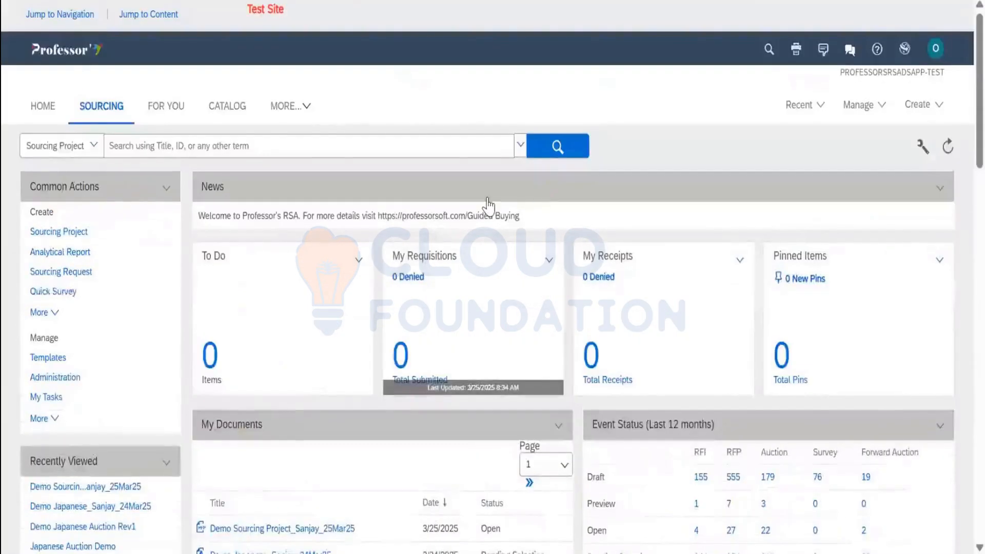
key("Tab")
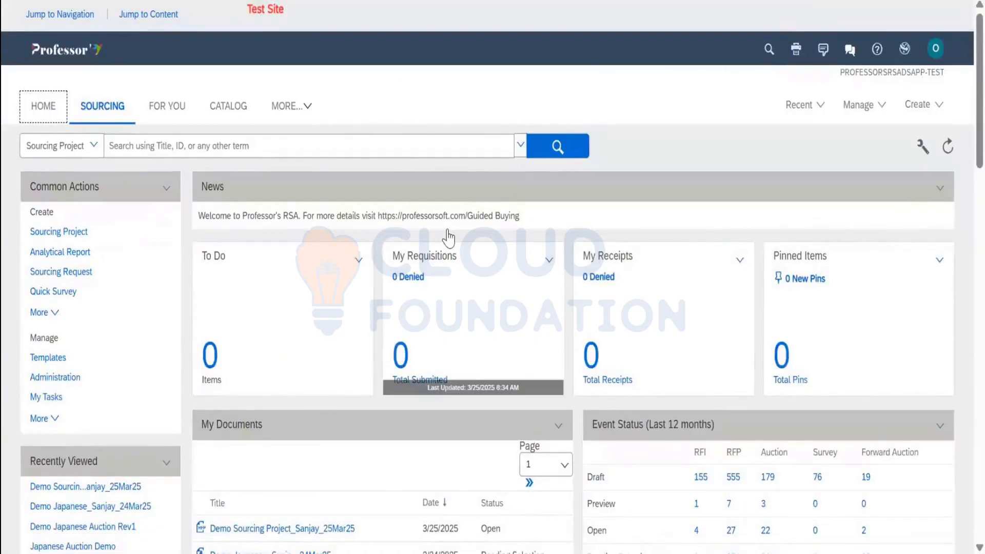
key("Return")
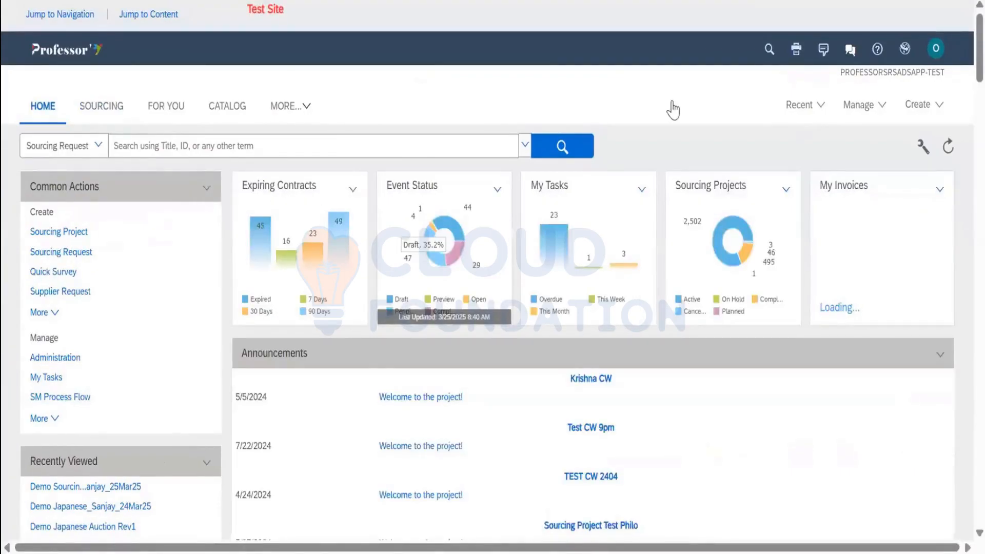
left_click(805, 105)
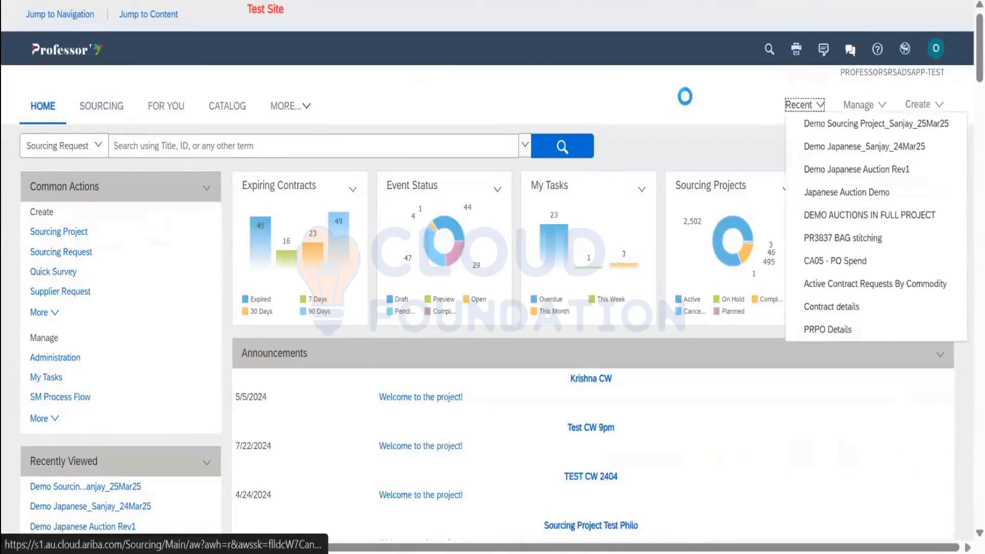
key("Down")
scroll(685, 96, "down", 2)
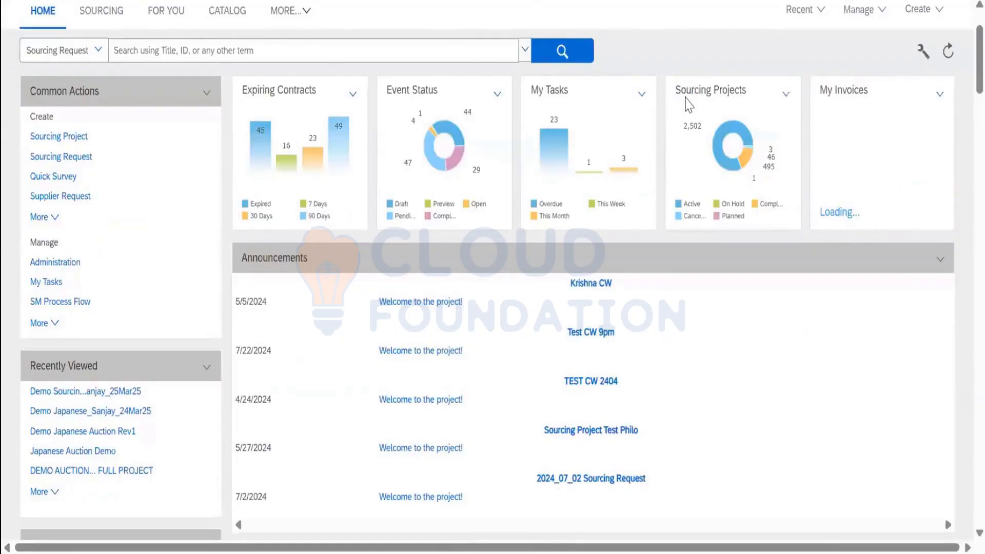
scroll(689, 105, "up", 2)
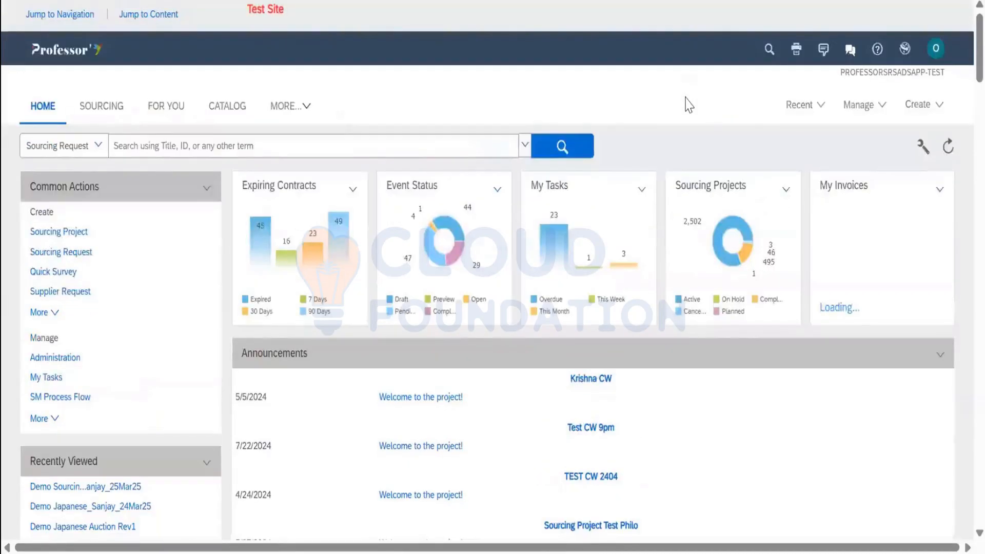